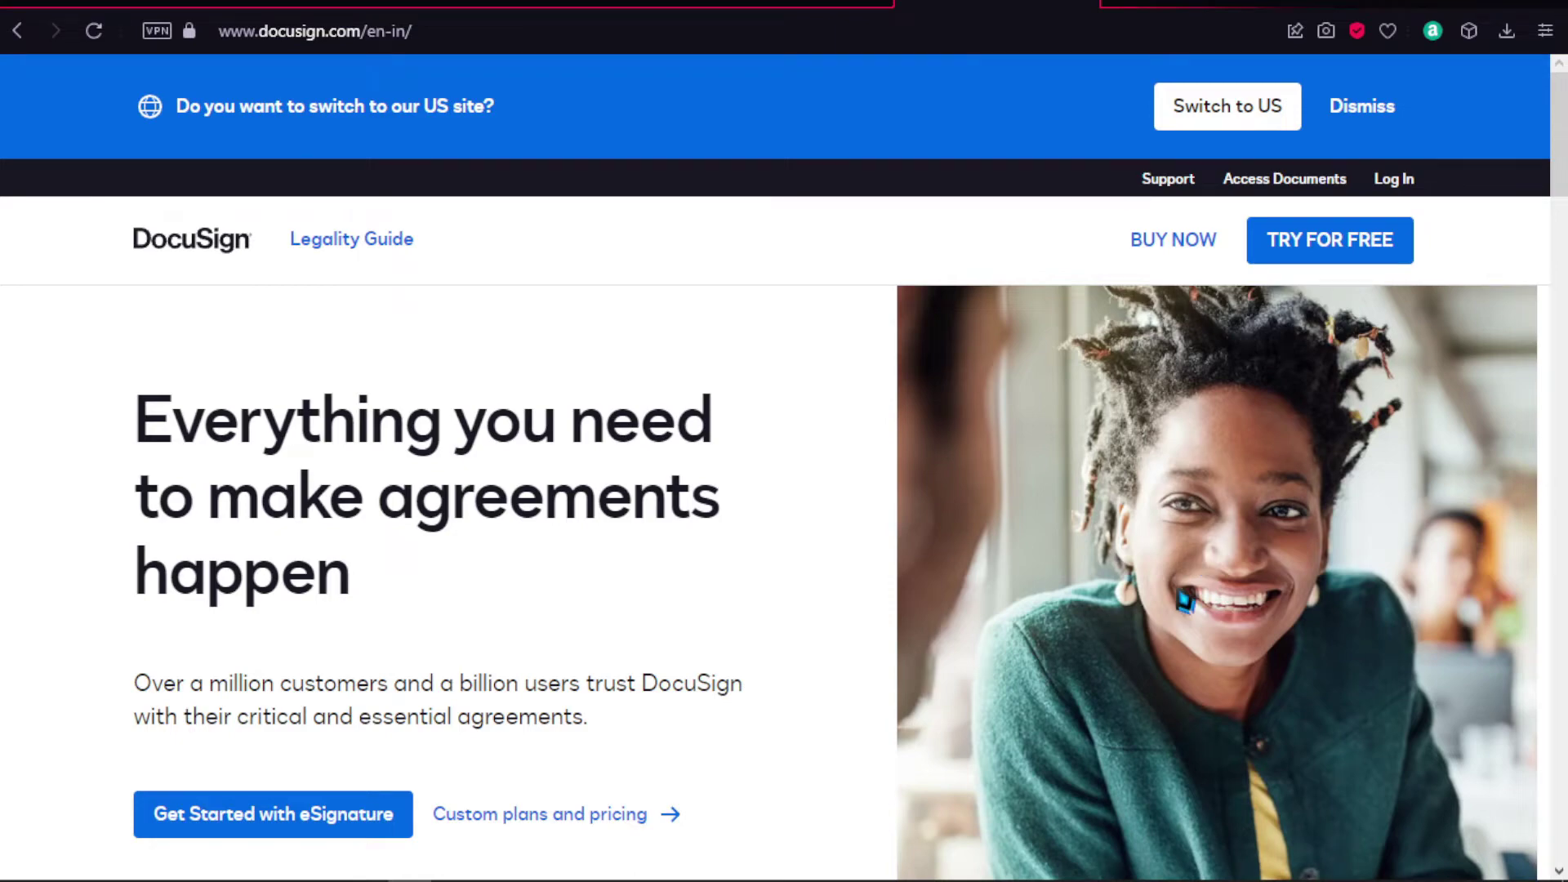
Step: Browse the DocuSign home page, then go to the free 30-day trial sign-up
scroll(764, 511, down, 2)
scroll(763, 511, up, 1)
scroll(768, 513, down, 5)
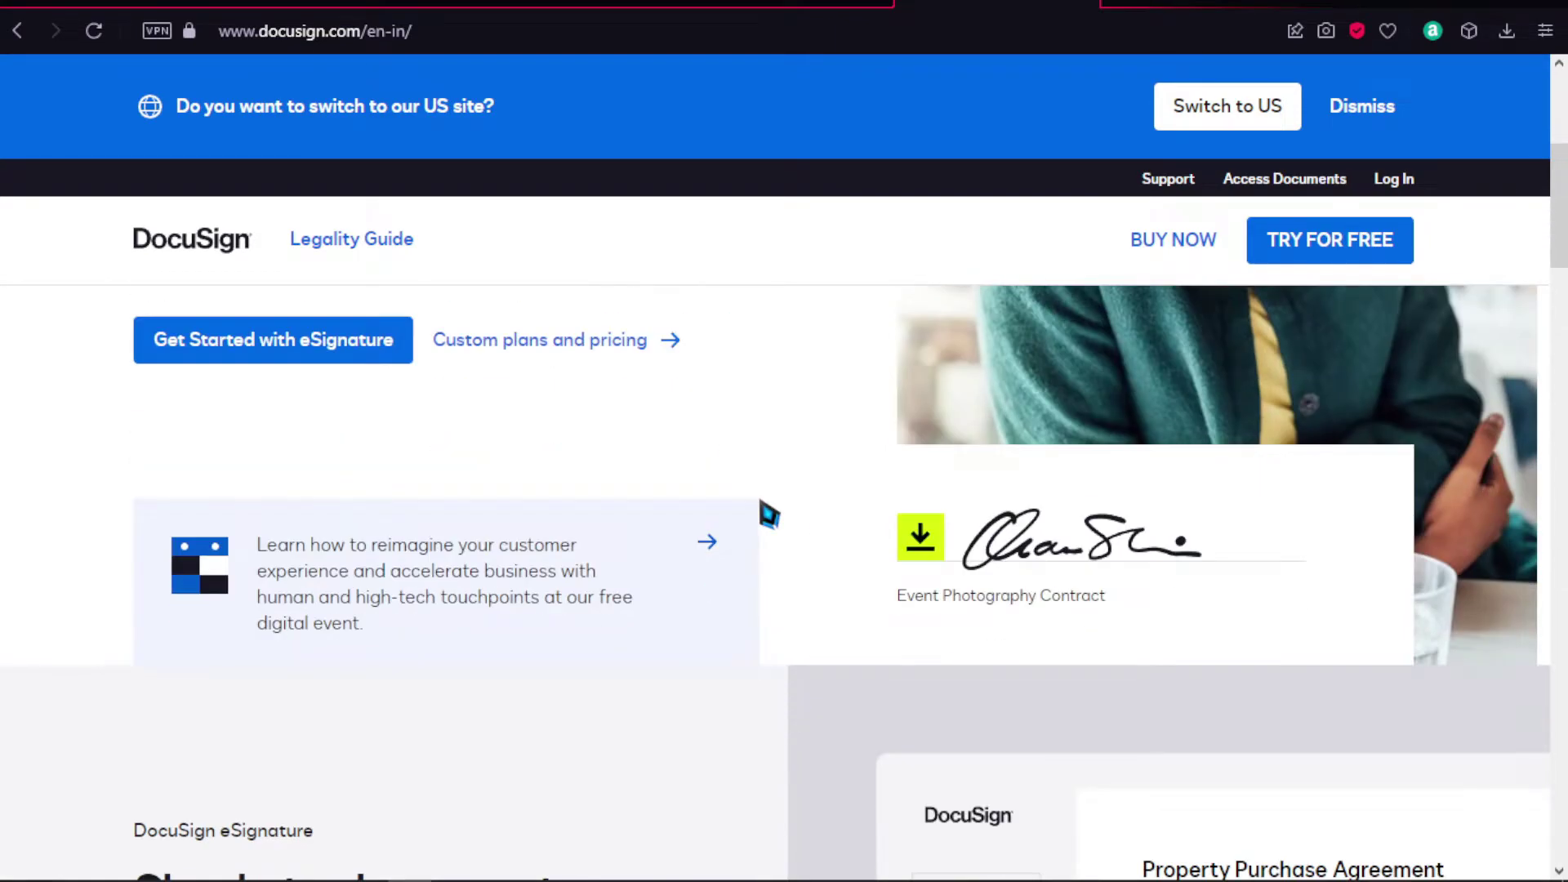
scroll(770, 513, up, 5)
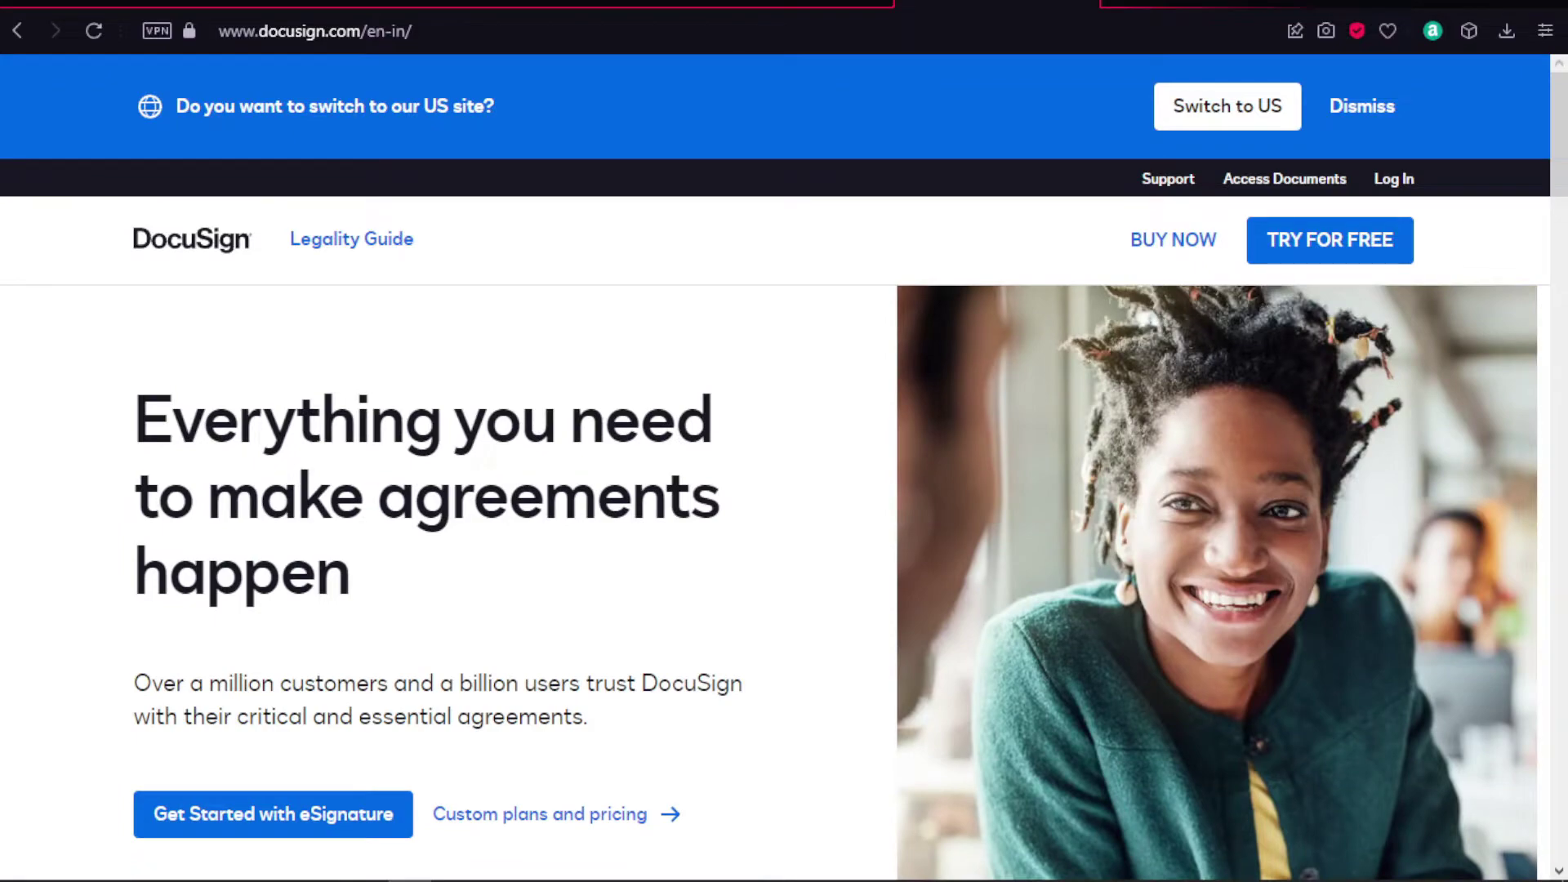
scroll(956, 650, down, 10)
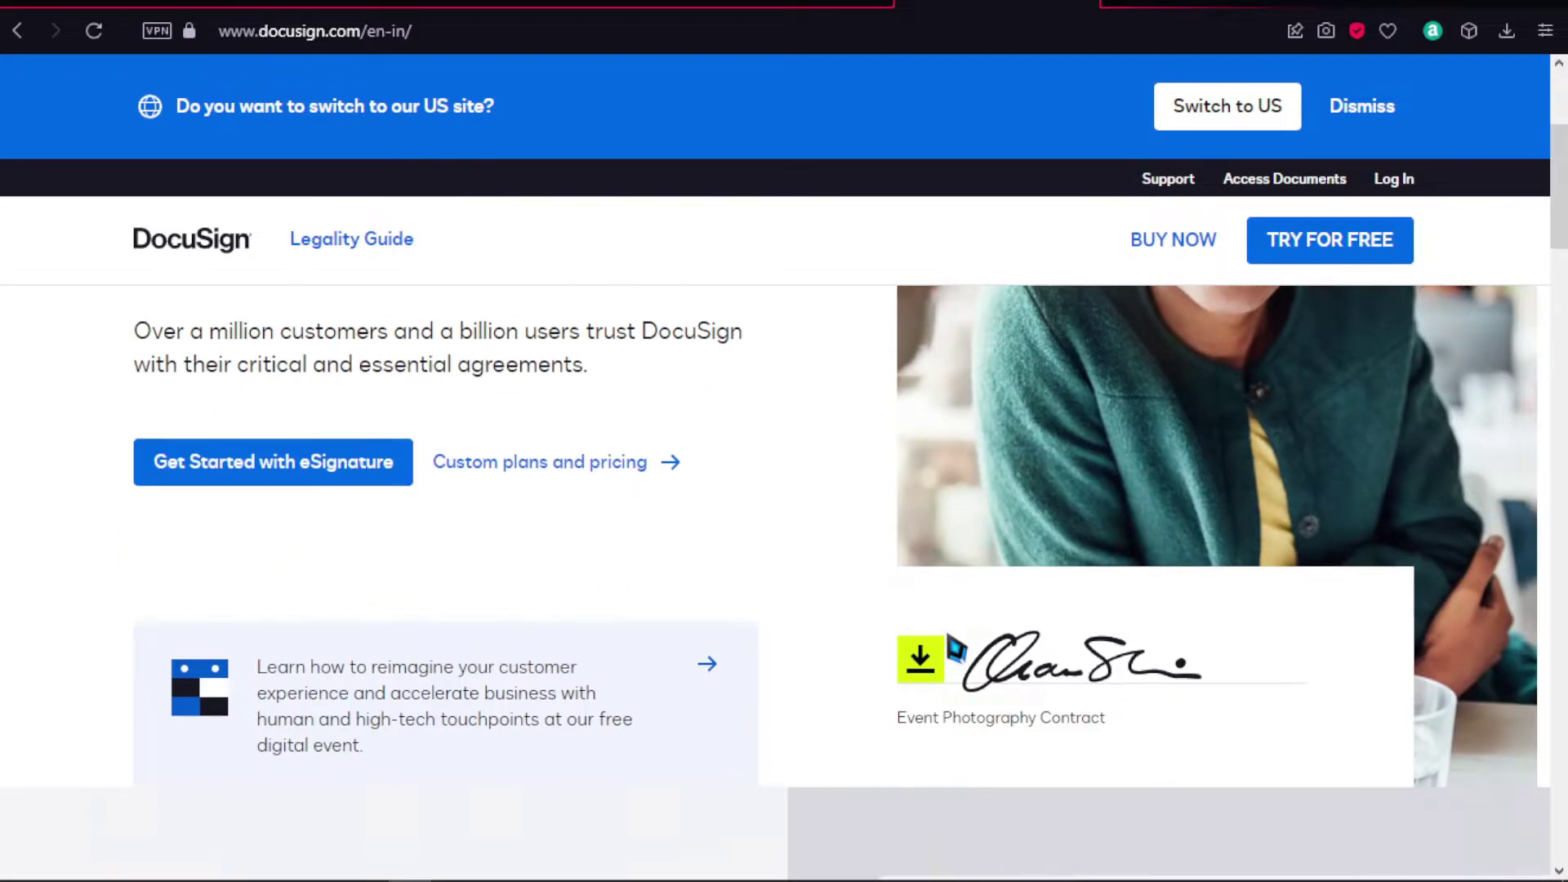
scroll(956, 649, up, 10)
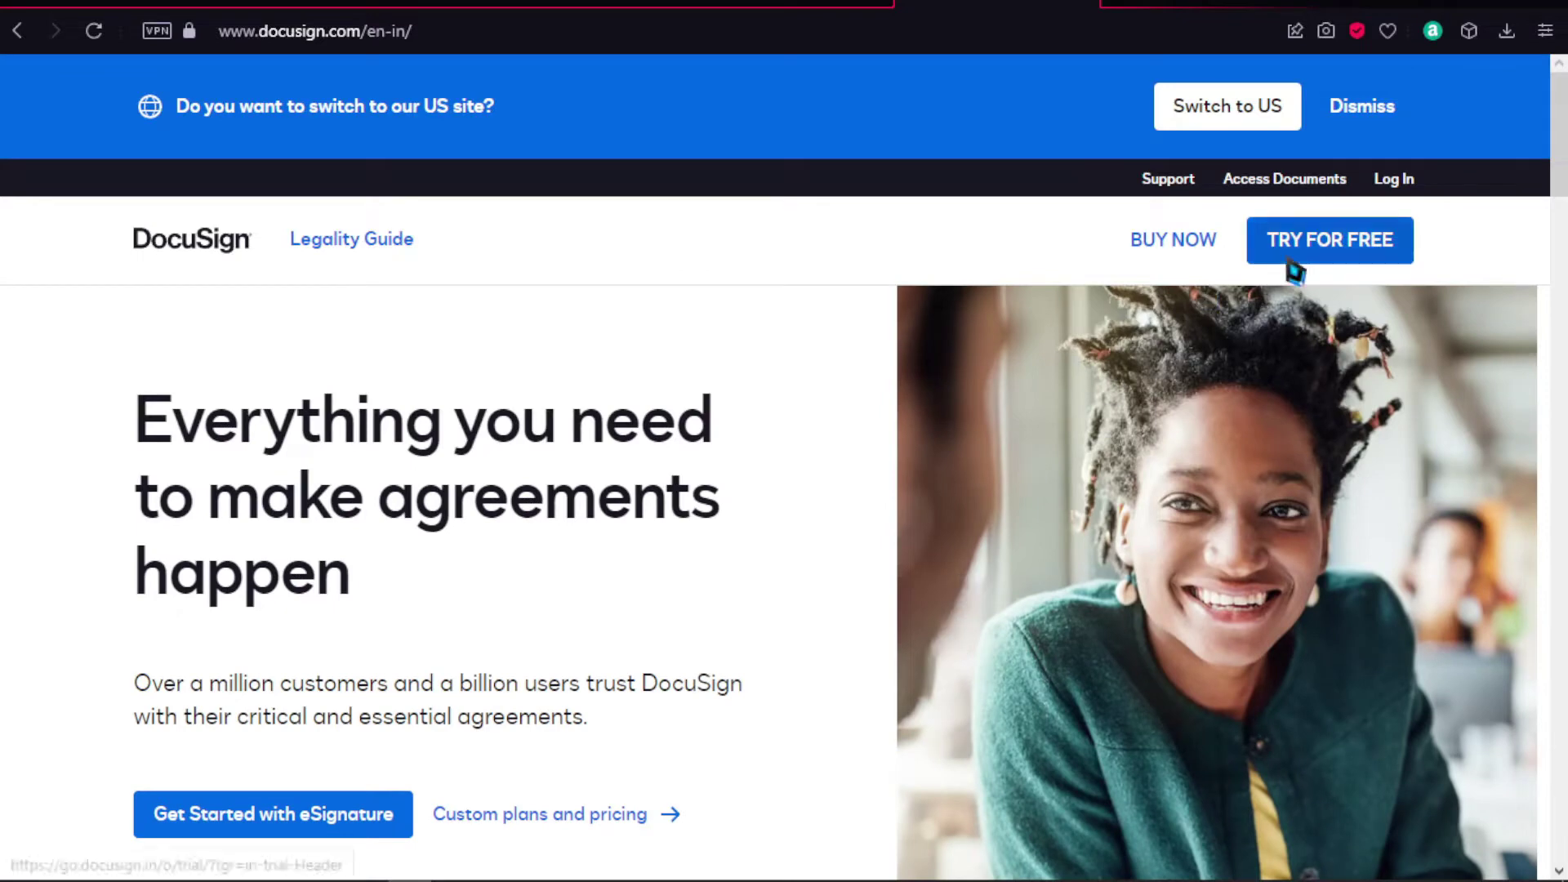
click(1295, 272)
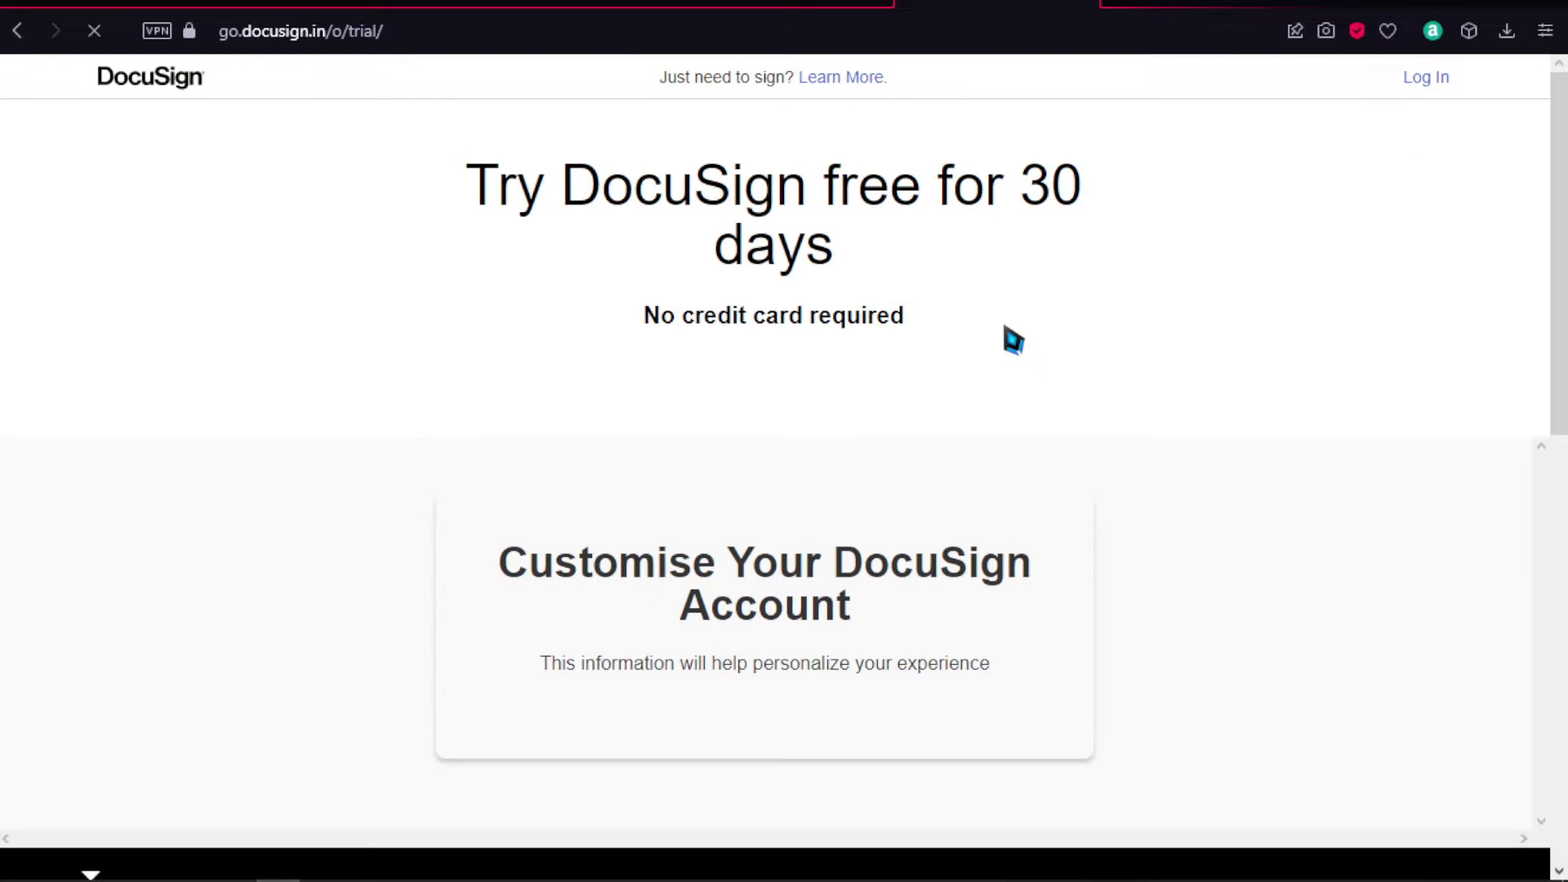
Step: Fill in the first name on the trial form from the saved autofill suggestion
scroll(906, 340, down, 2)
scroll(748, 357, up, 1)
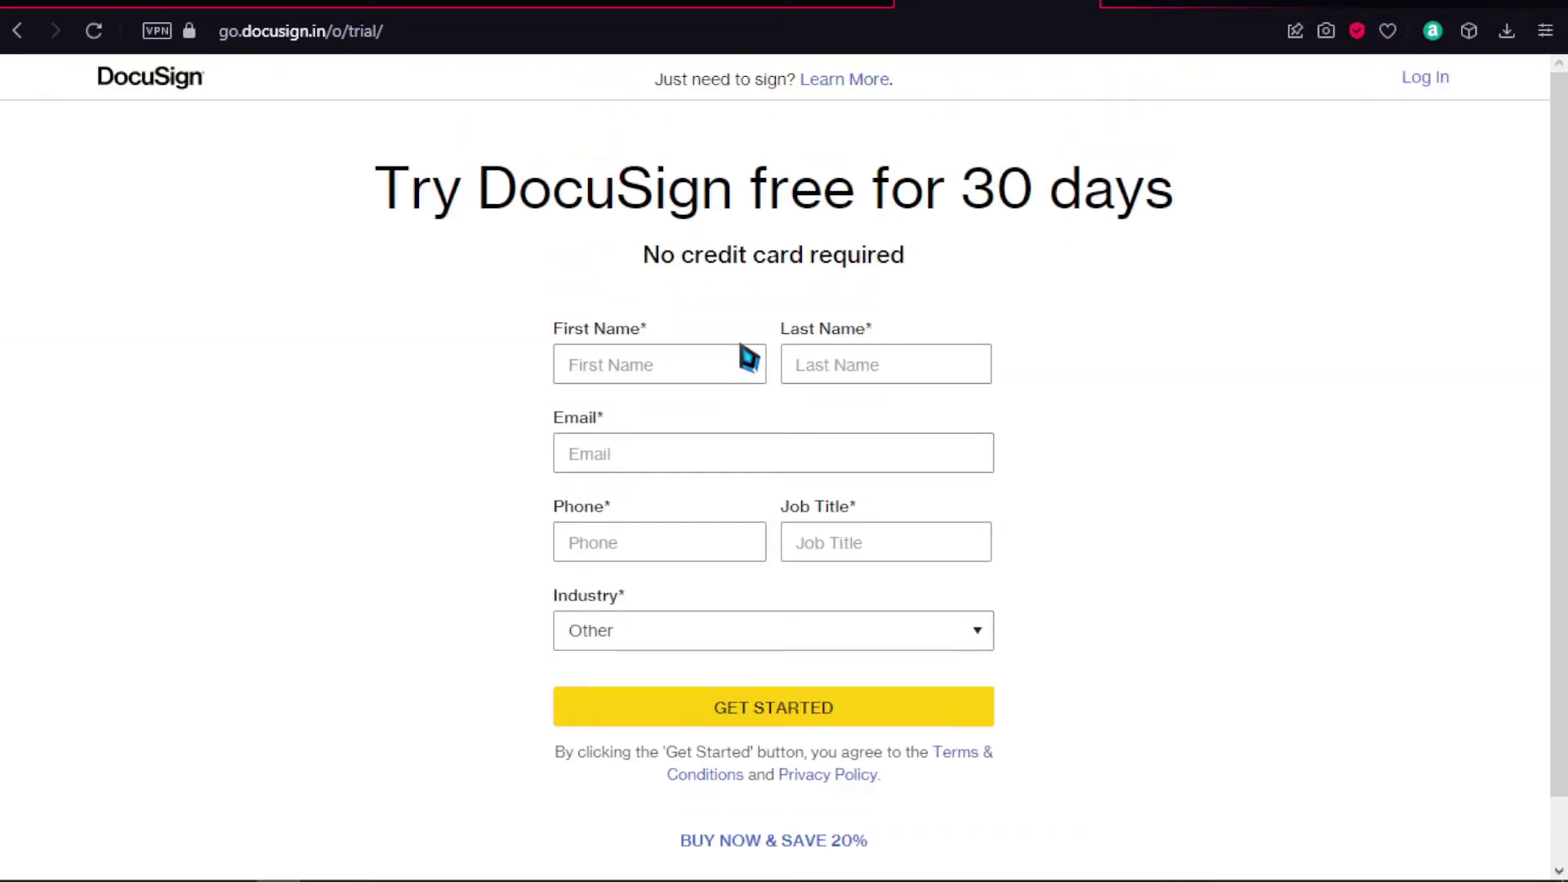
click(711, 366)
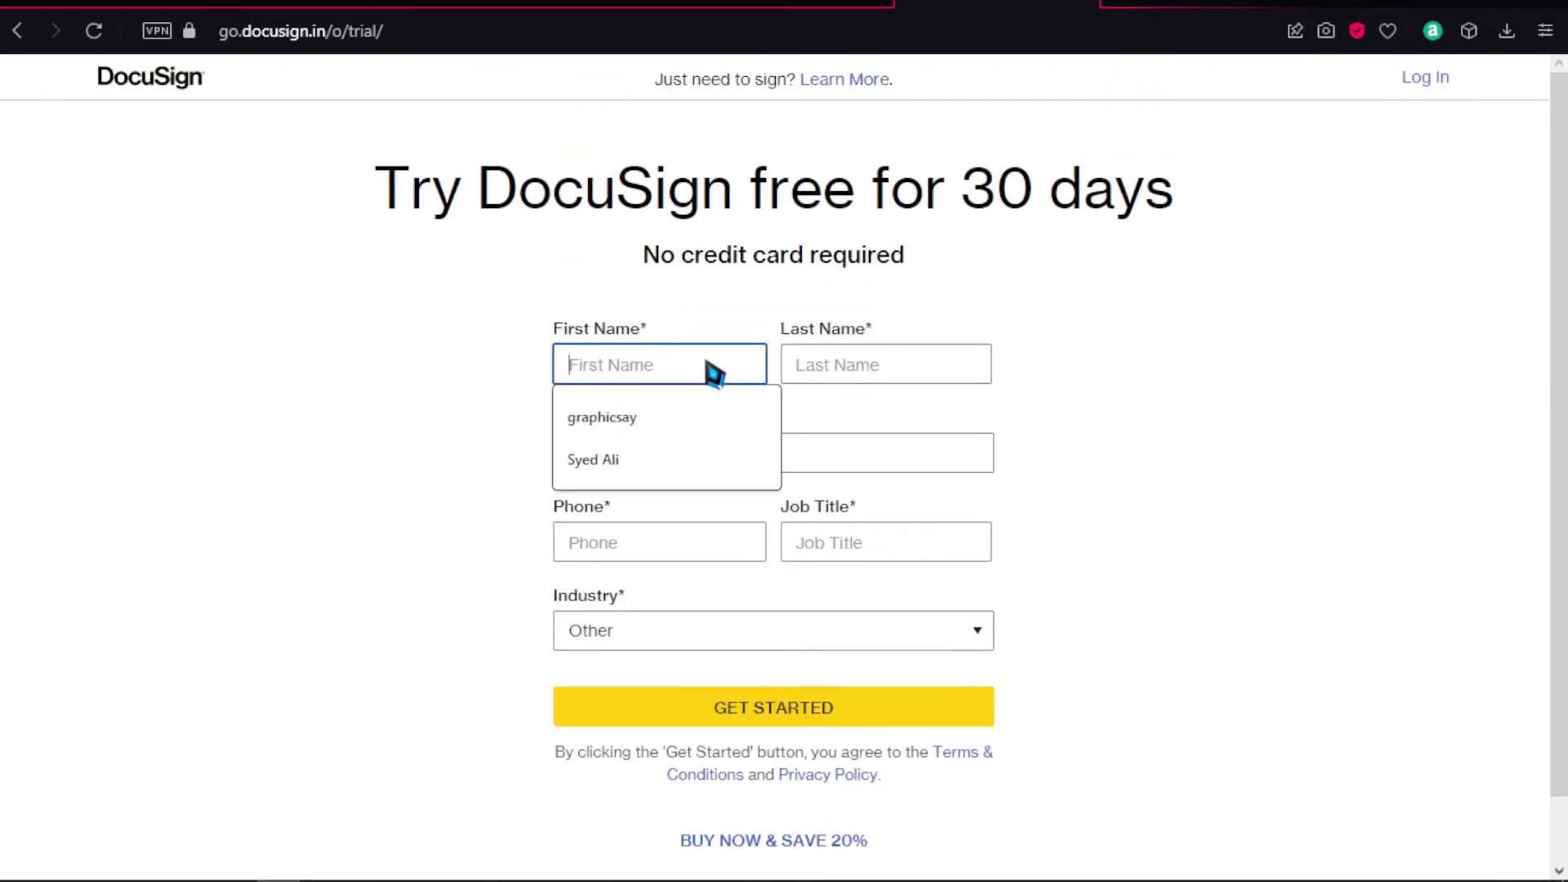
text(Graph)
key(Tab)
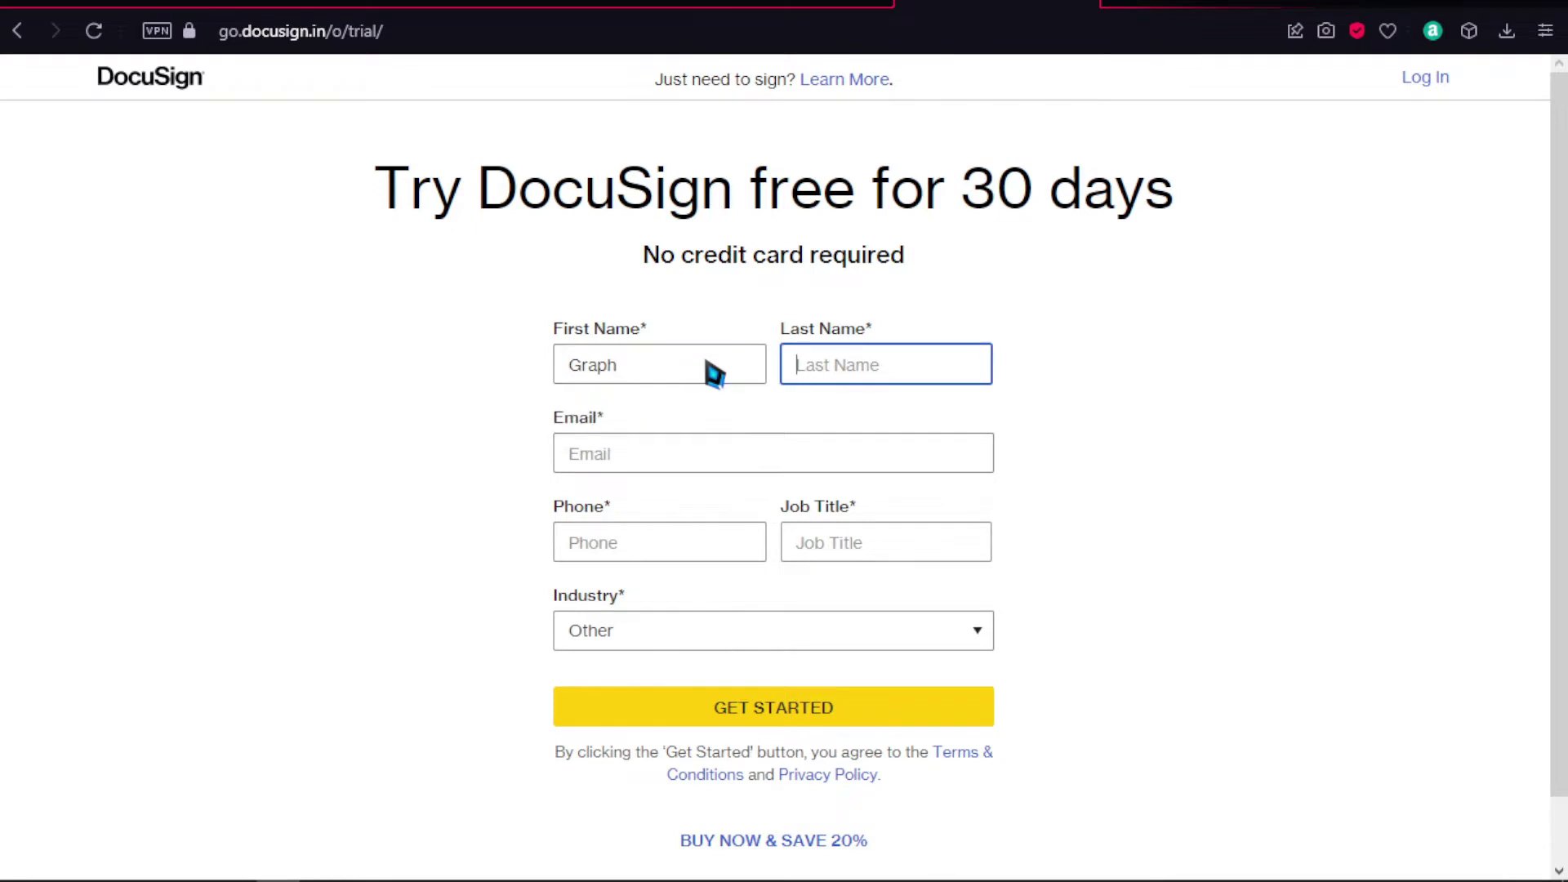
click(715, 373)
key(Down)
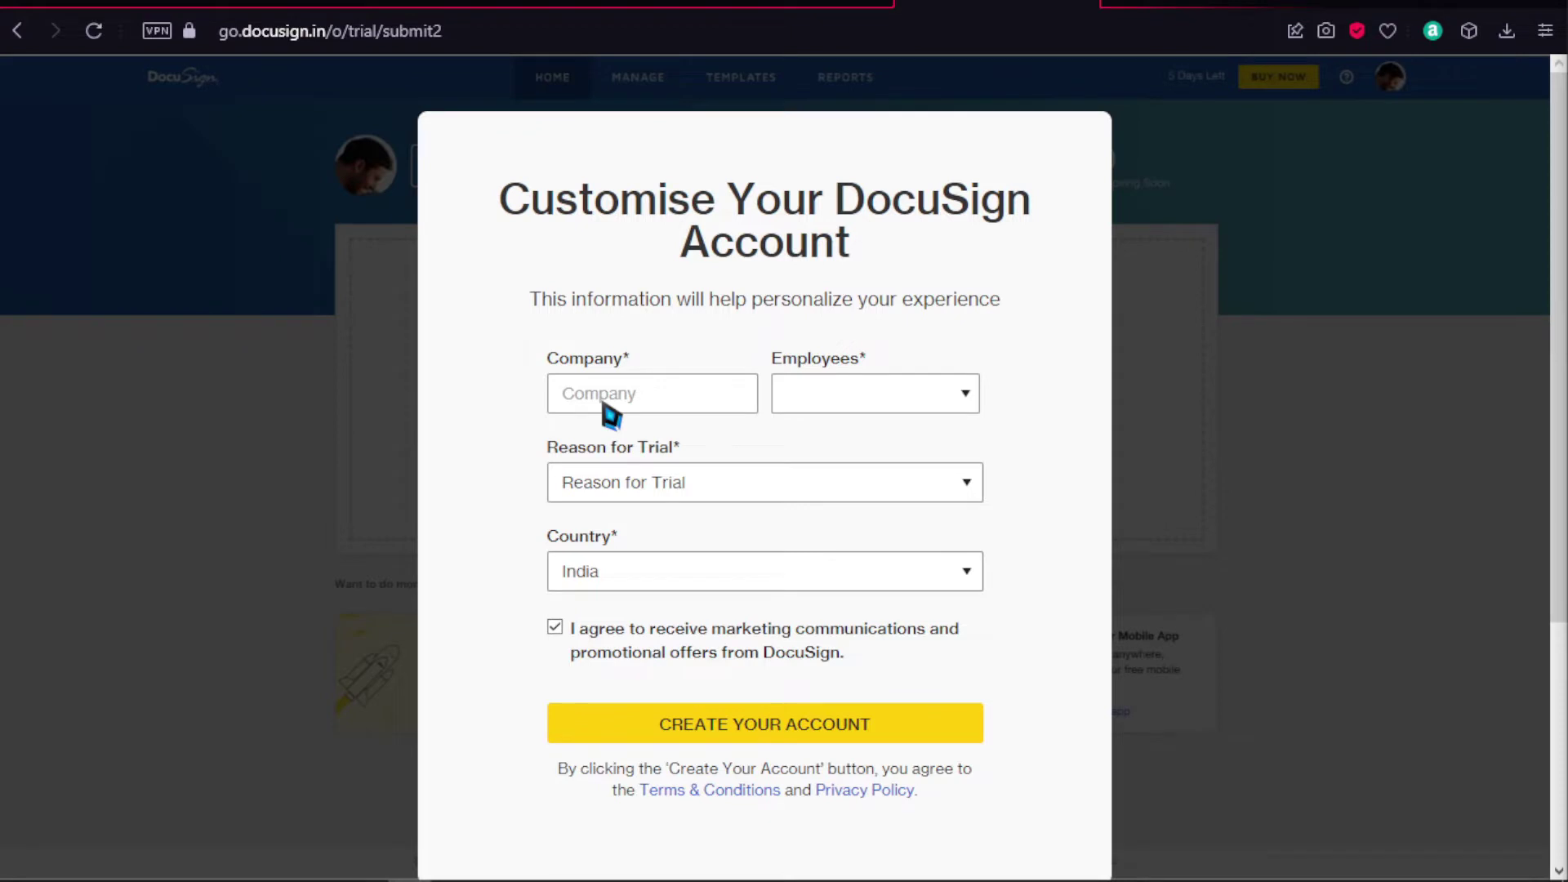
Step: Set company Graphicsay, 0-5 employees, reason 'evaluating for my business' and country India
click(611, 413)
click(609, 447)
click(833, 404)
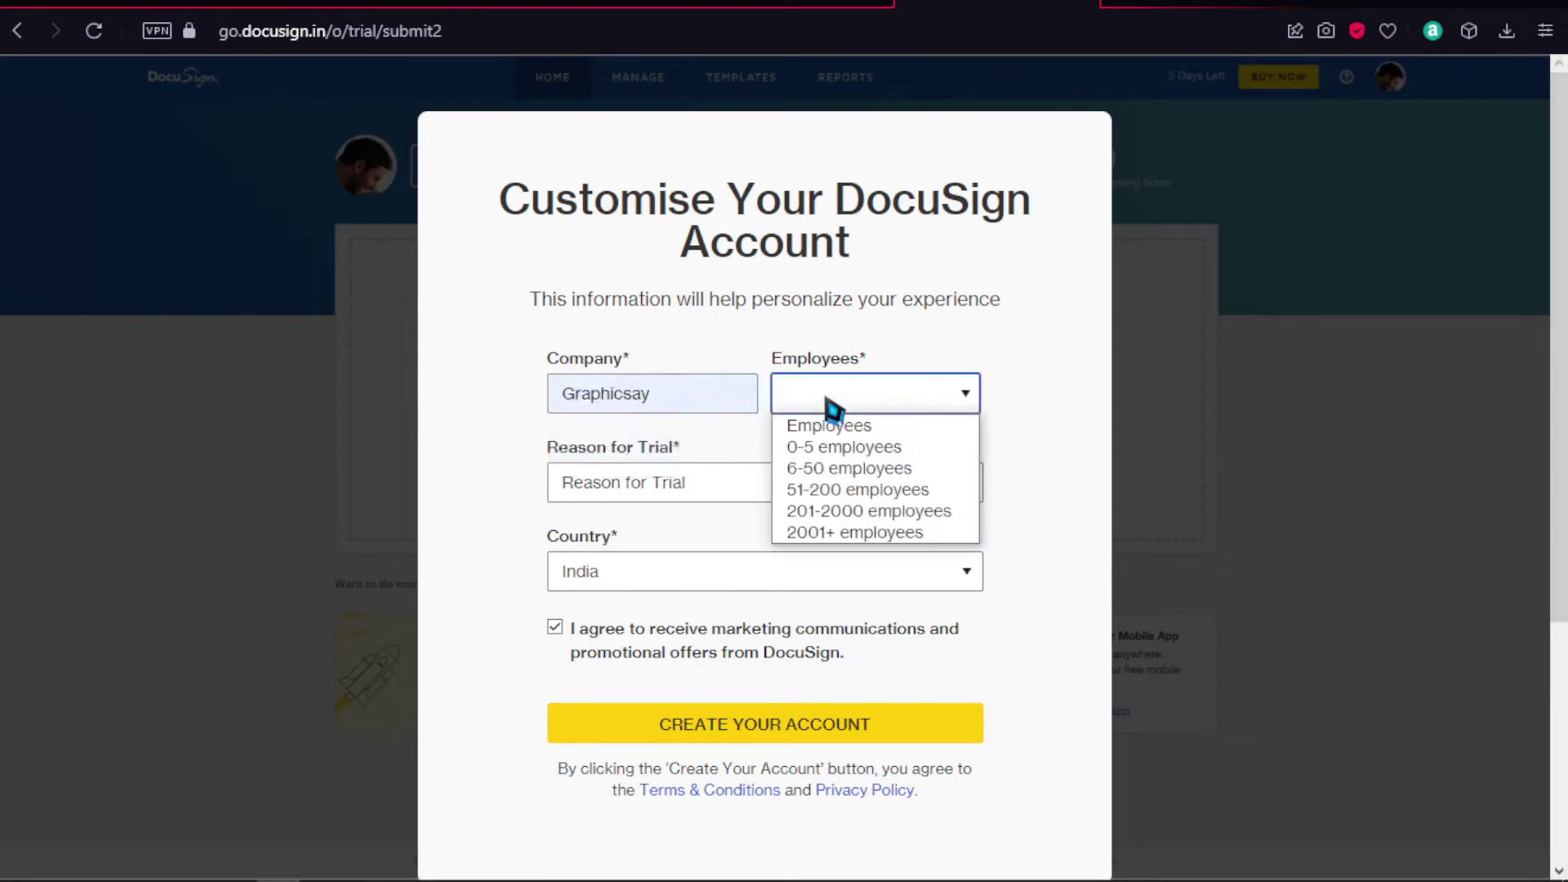
click(830, 447)
click(689, 492)
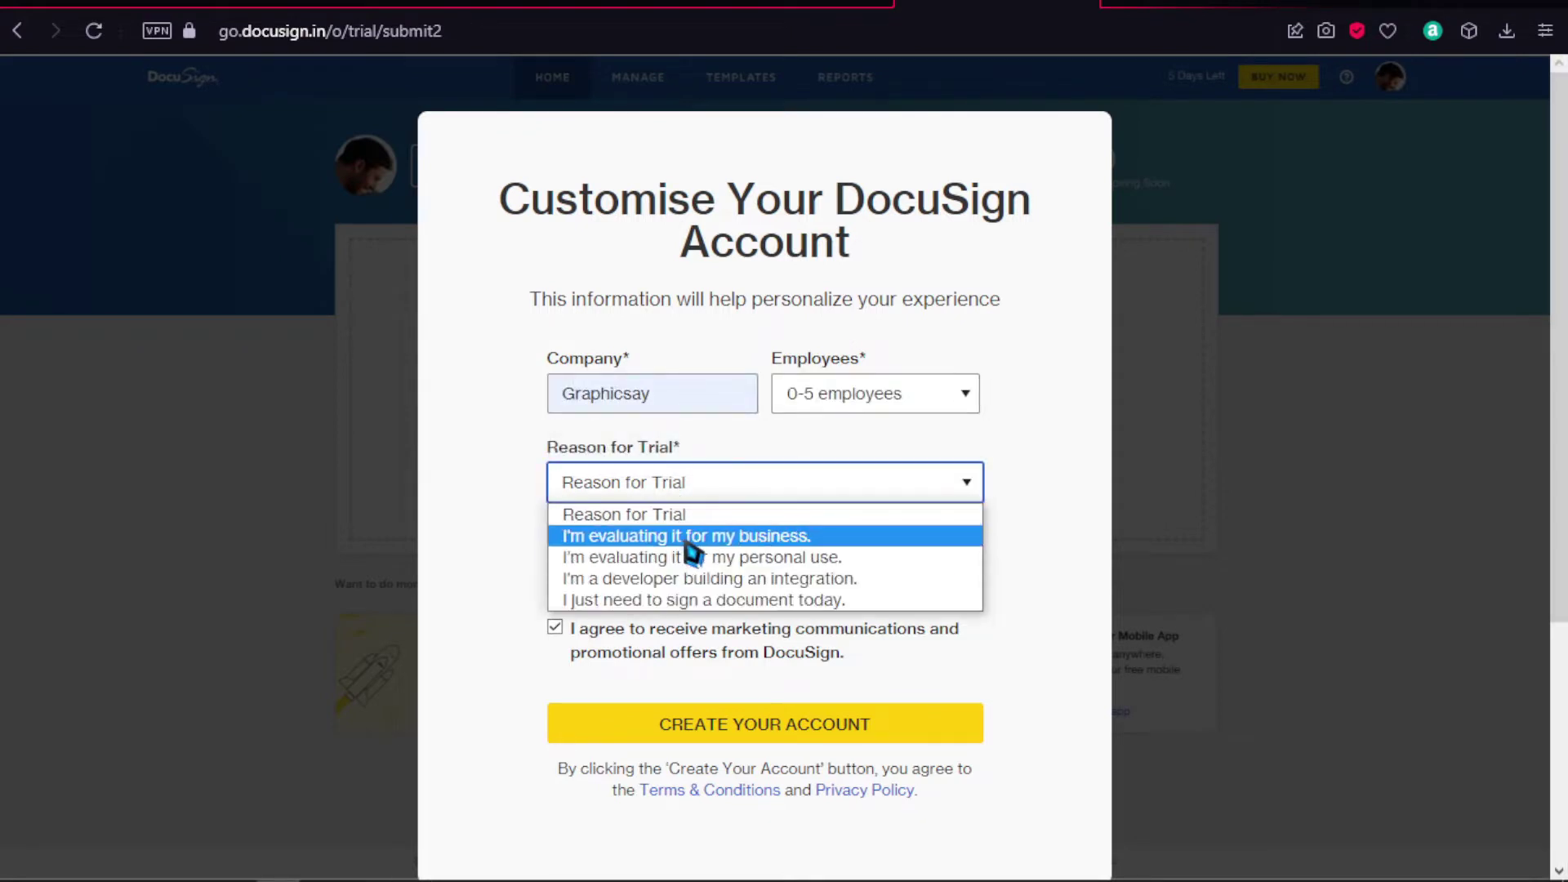
click(690, 539)
click(692, 572)
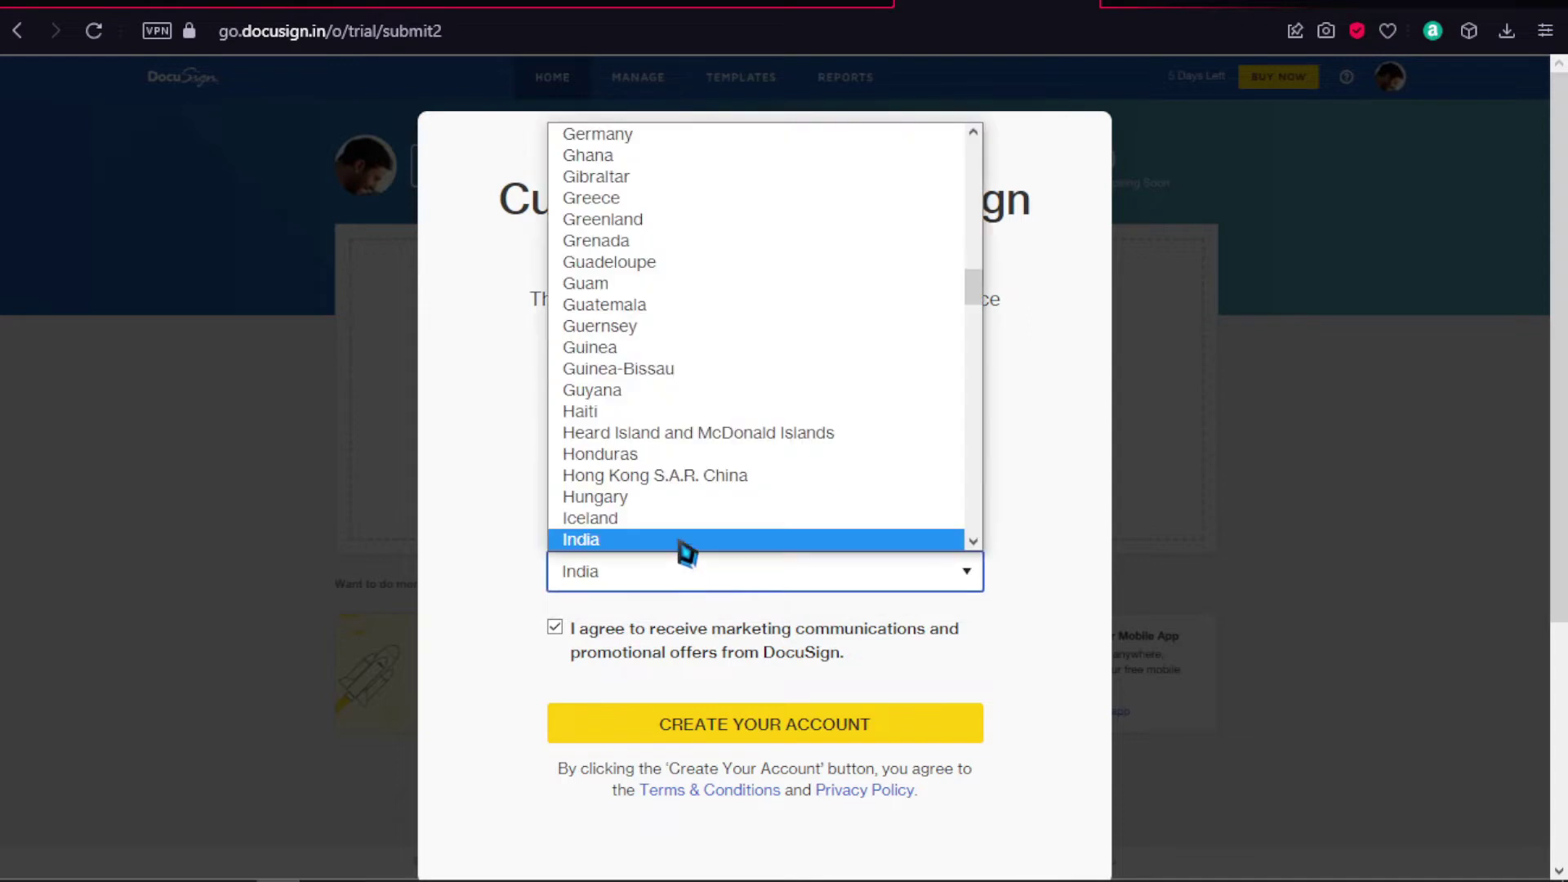
click(681, 541)
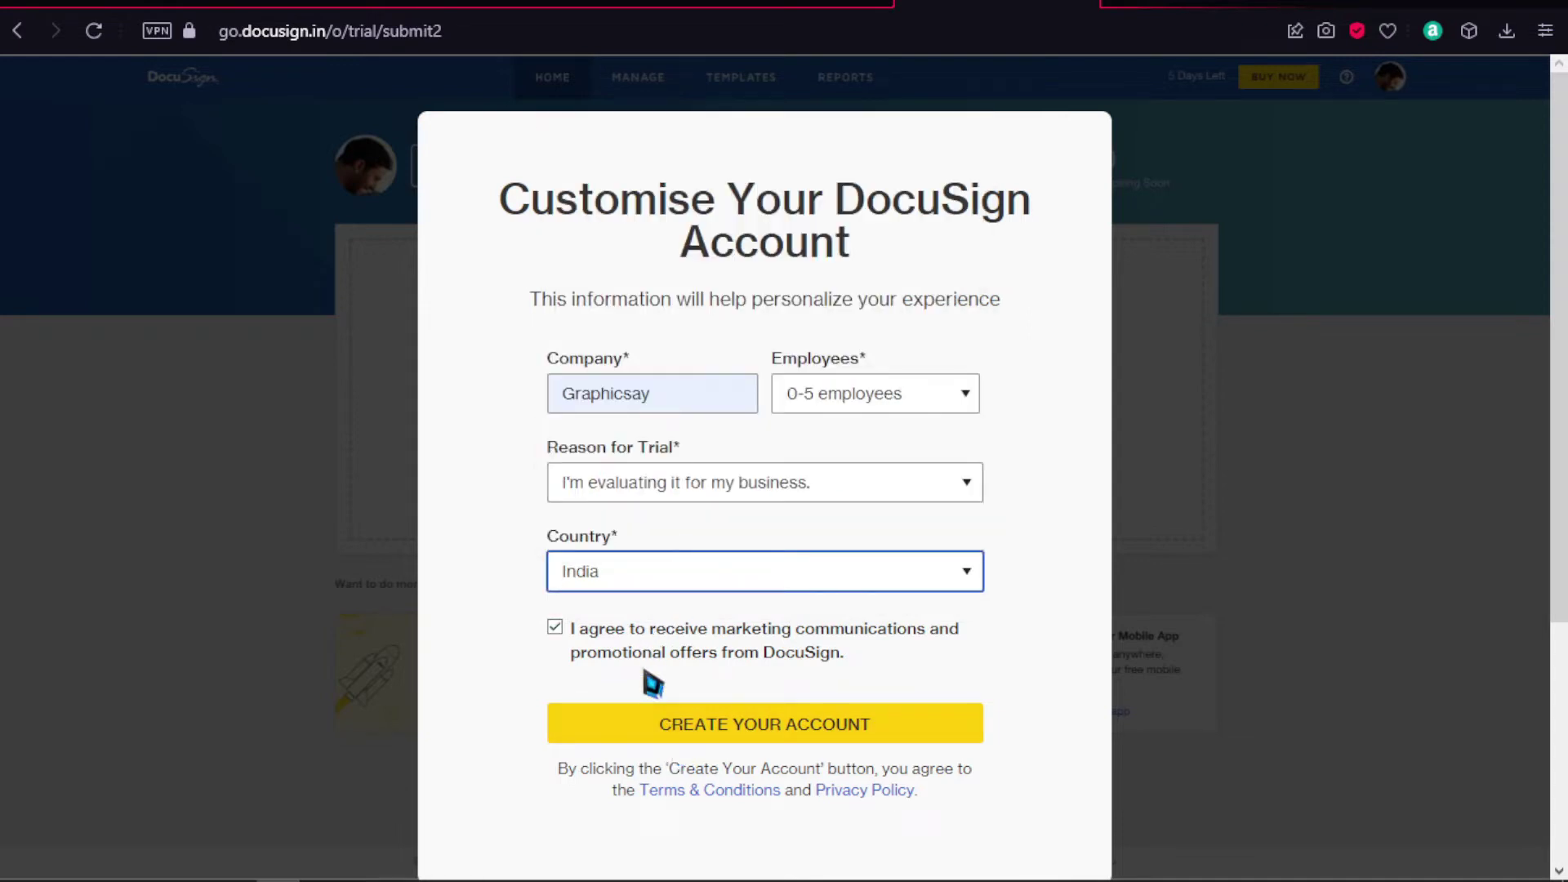
Step: Create the trial account and activate it from the Gmail activation email
scroll(658, 729, down, 3)
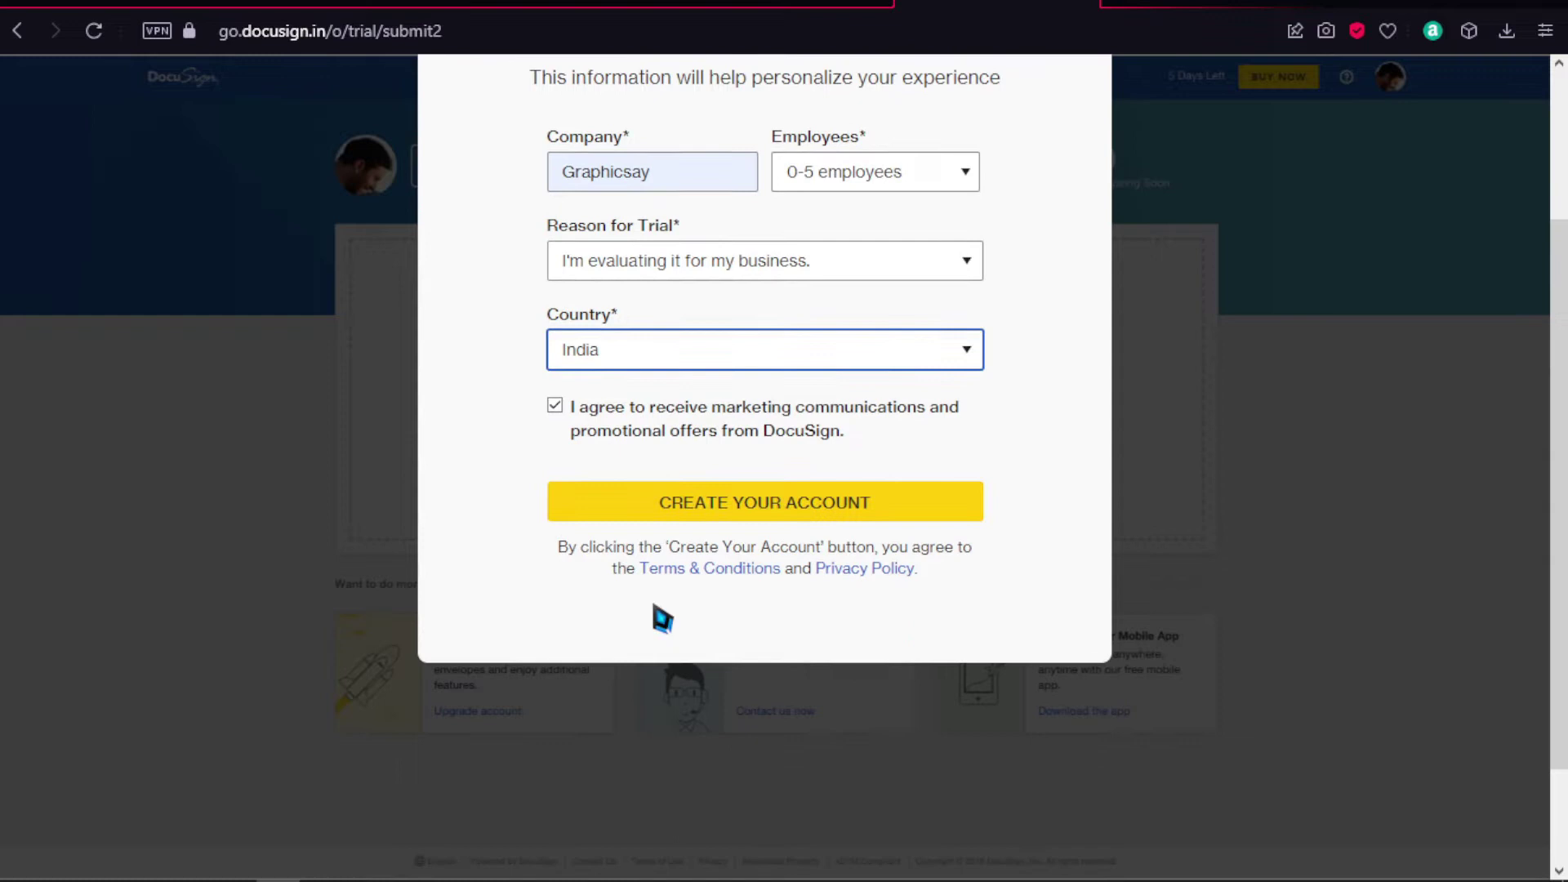
scroll(658, 617, up, 3)
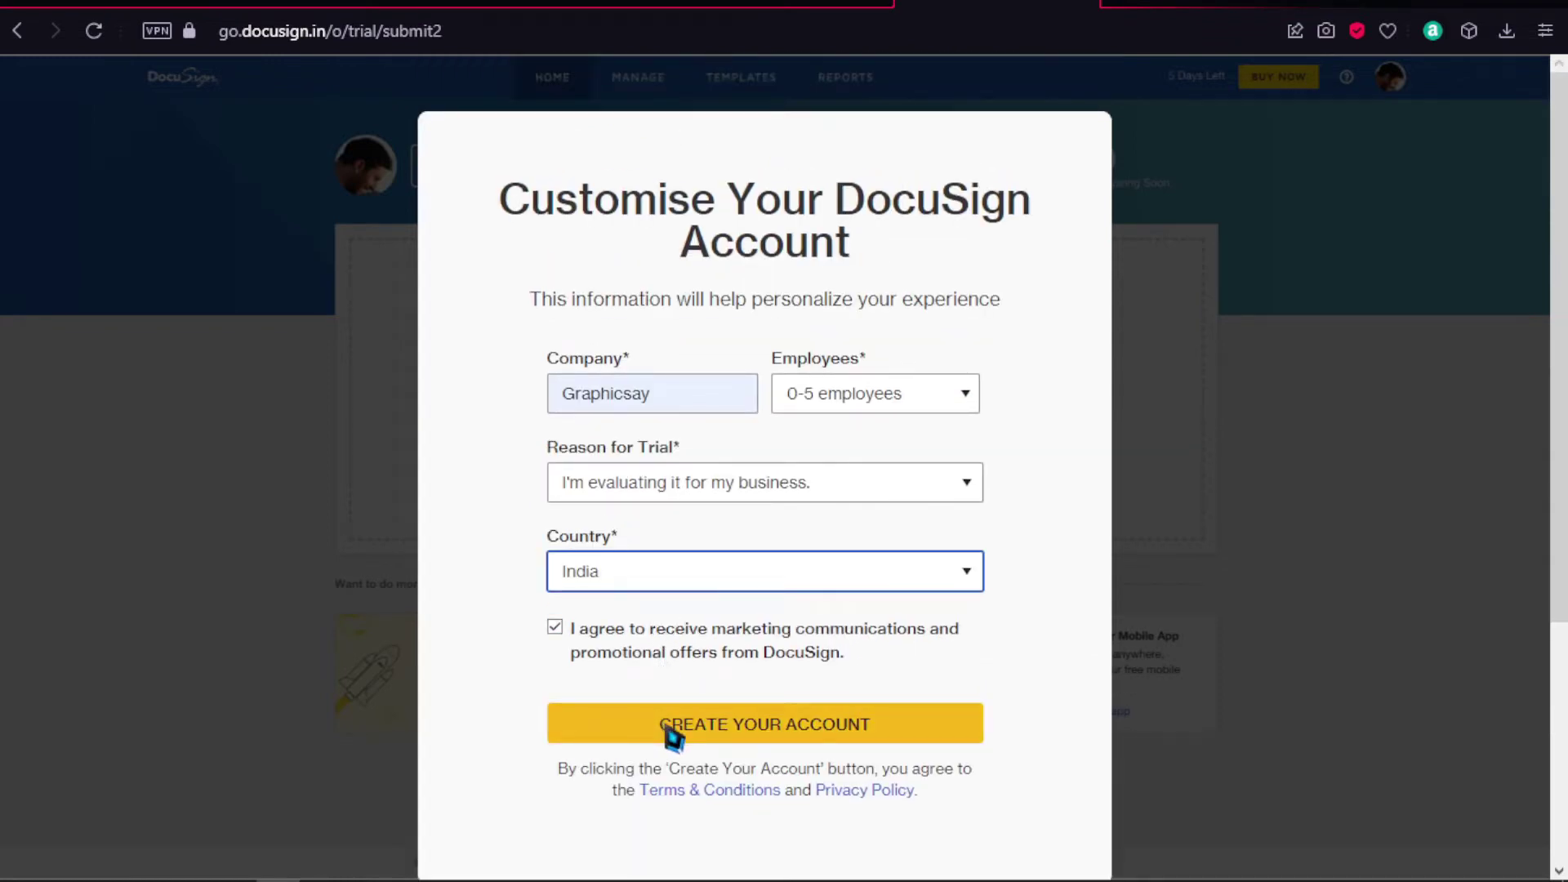
click(672, 738)
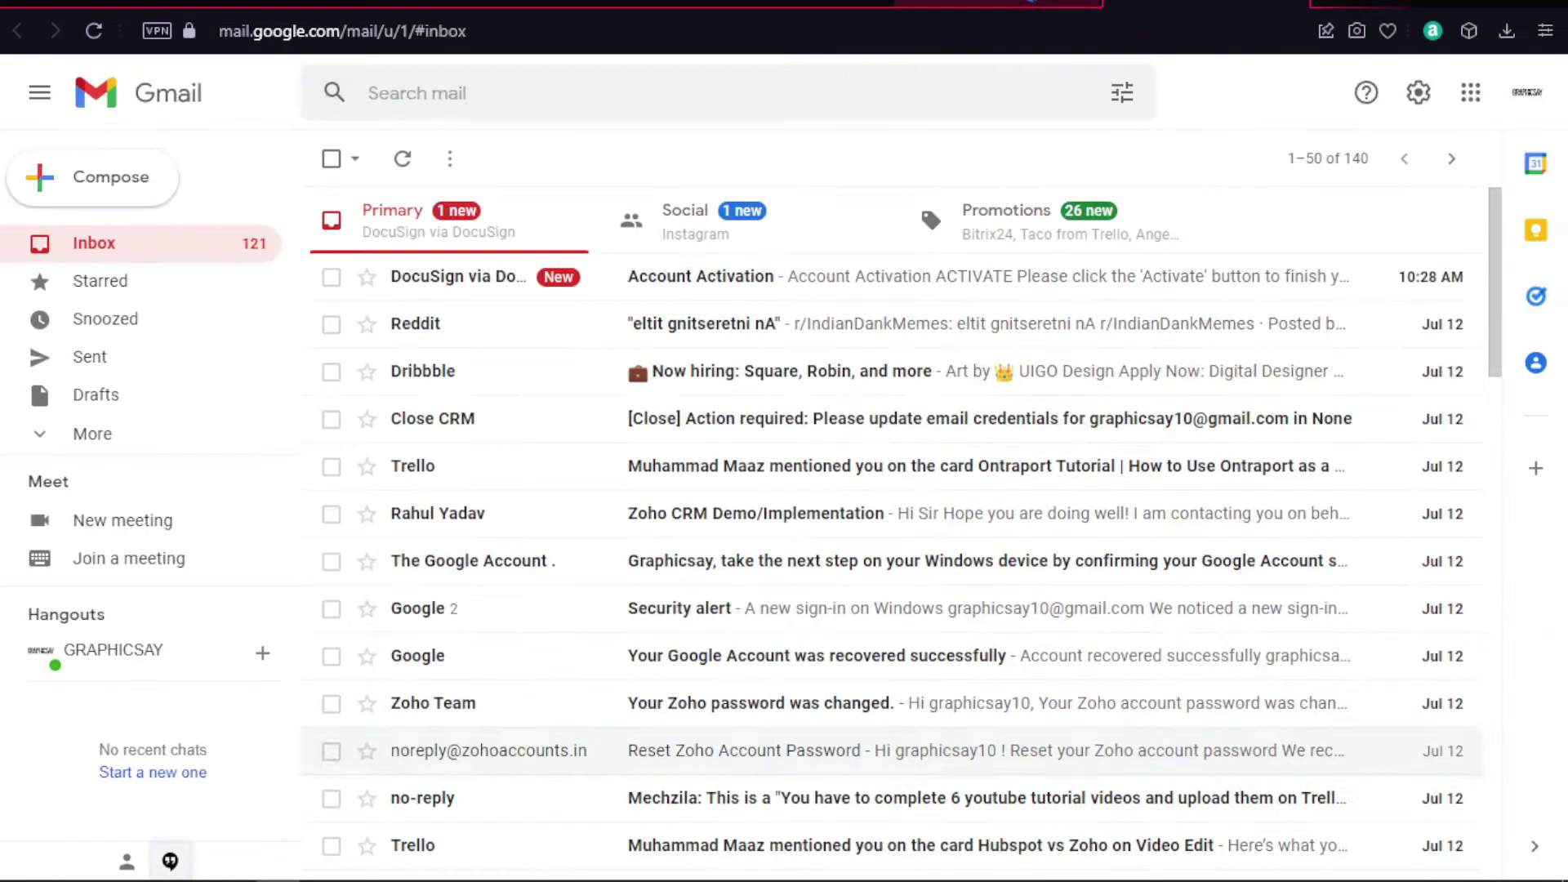
click(816, 279)
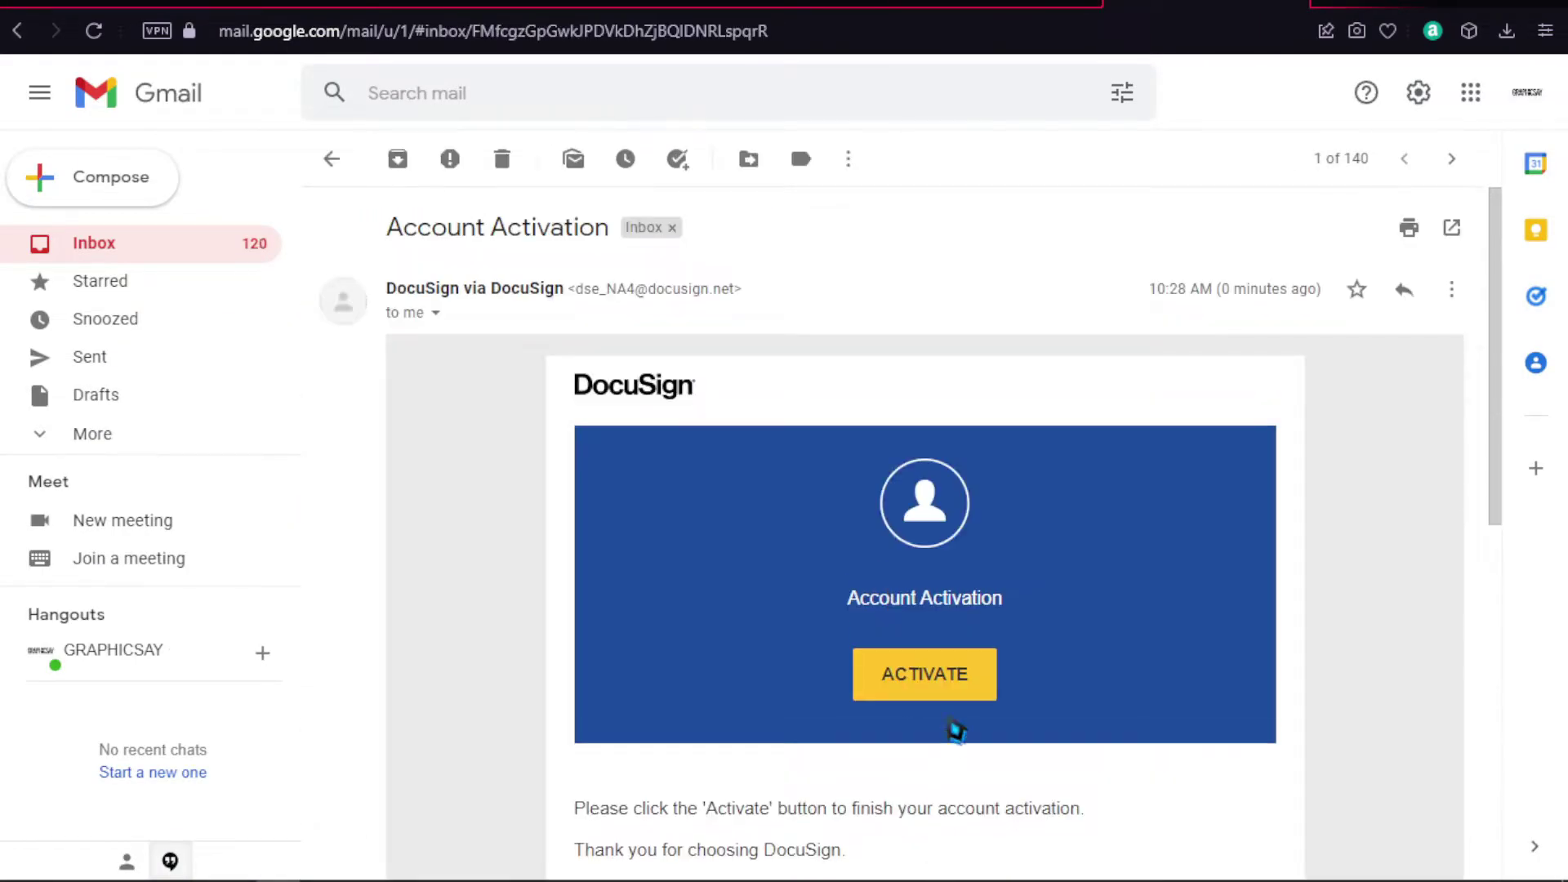
click(931, 669)
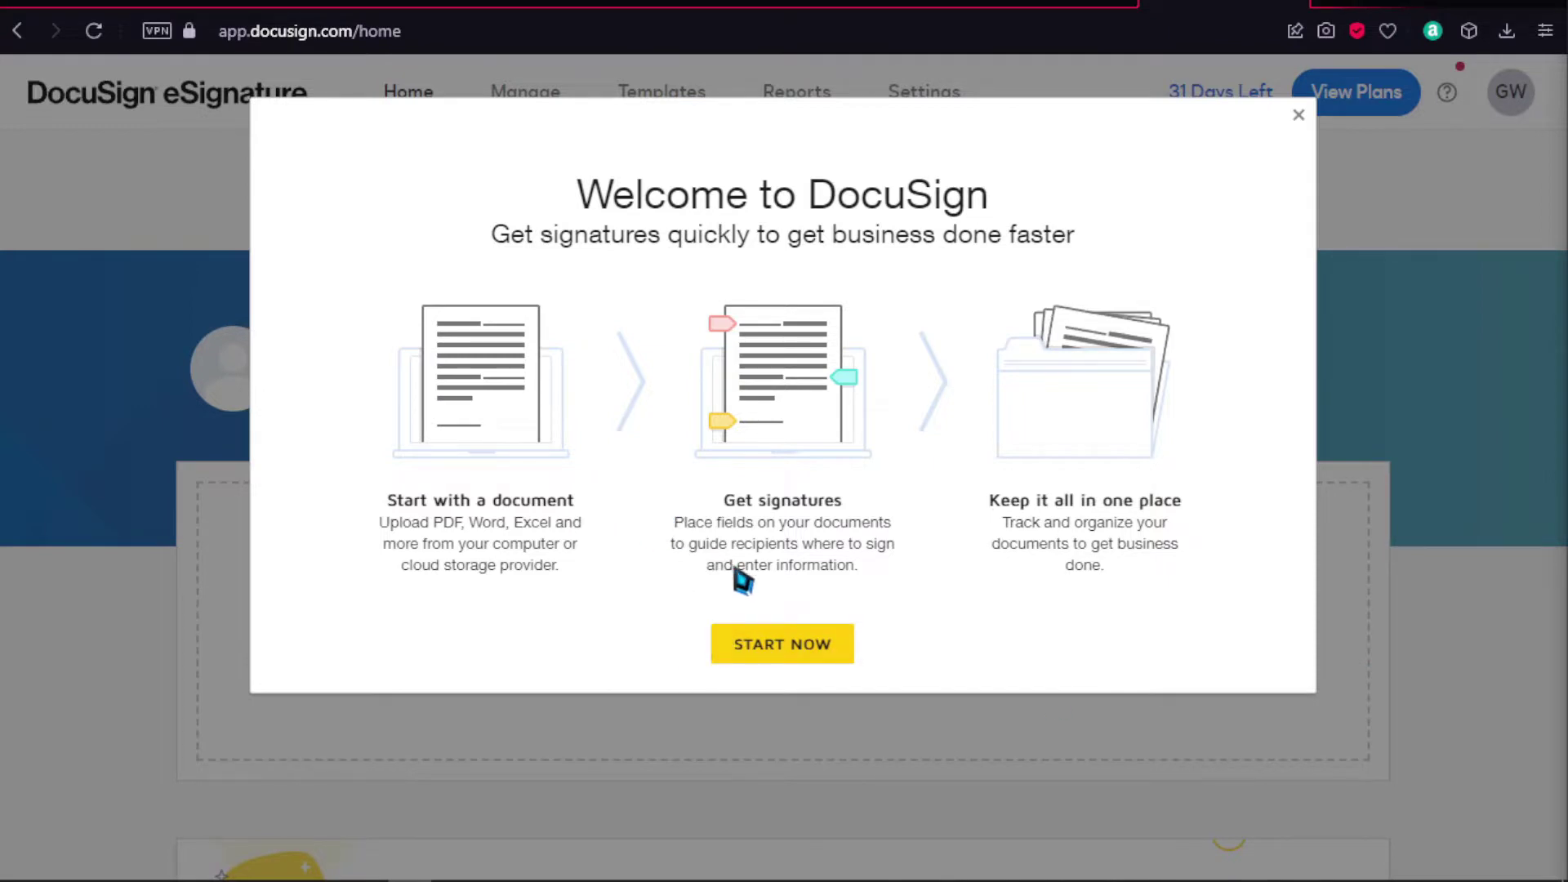
Step: Start a new envelope from the welcome screen, then close and discard it
click(775, 649)
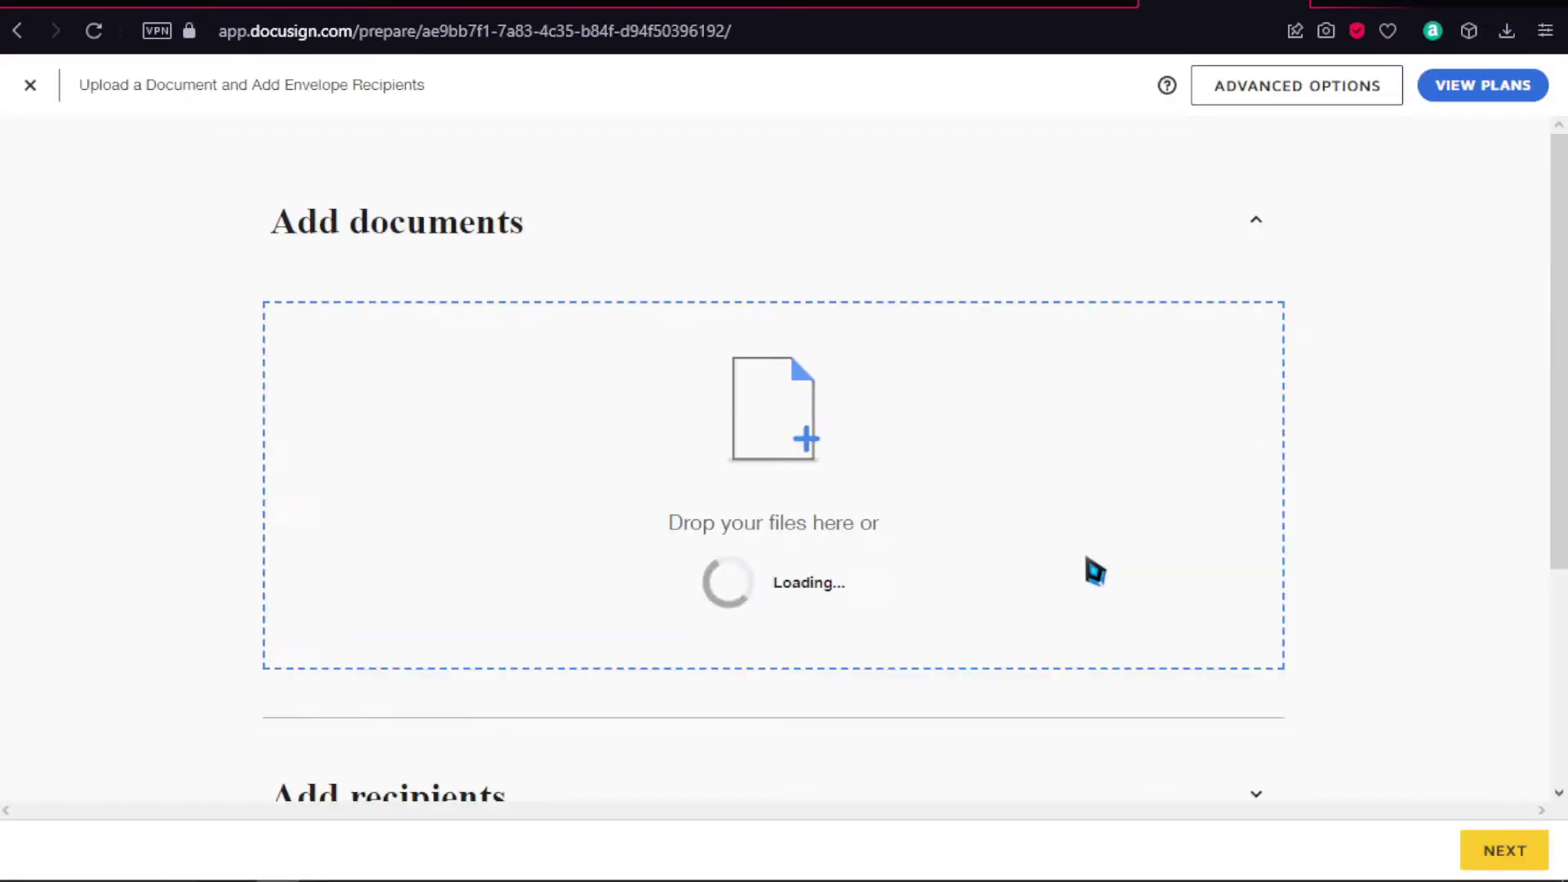
scroll(813, 535, down, 2)
scroll(808, 533, down, 2)
scroll(805, 532, up, 4)
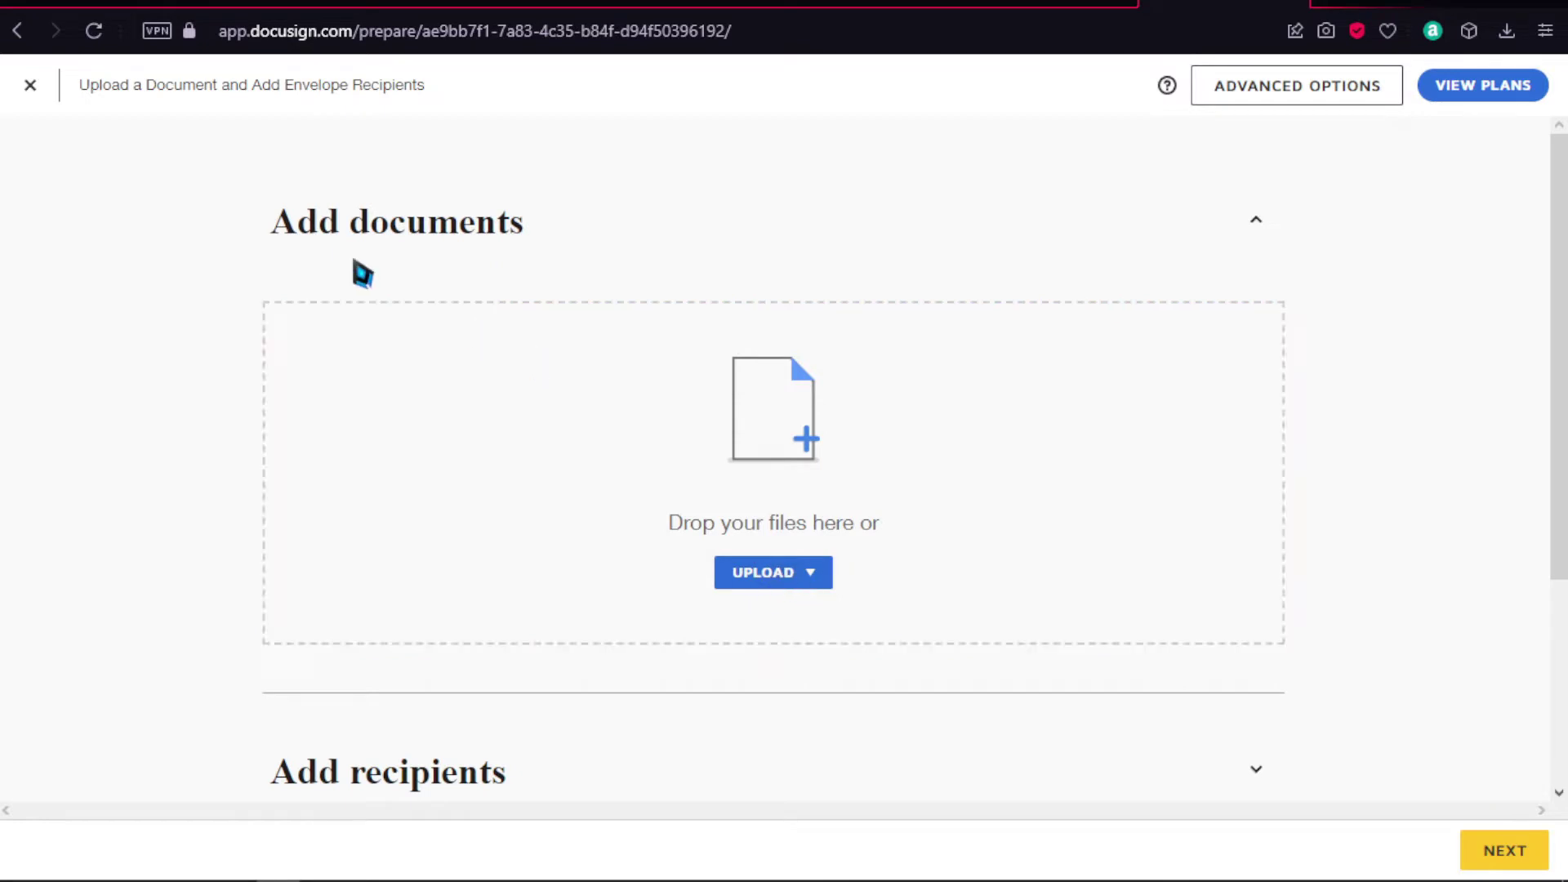
click(31, 87)
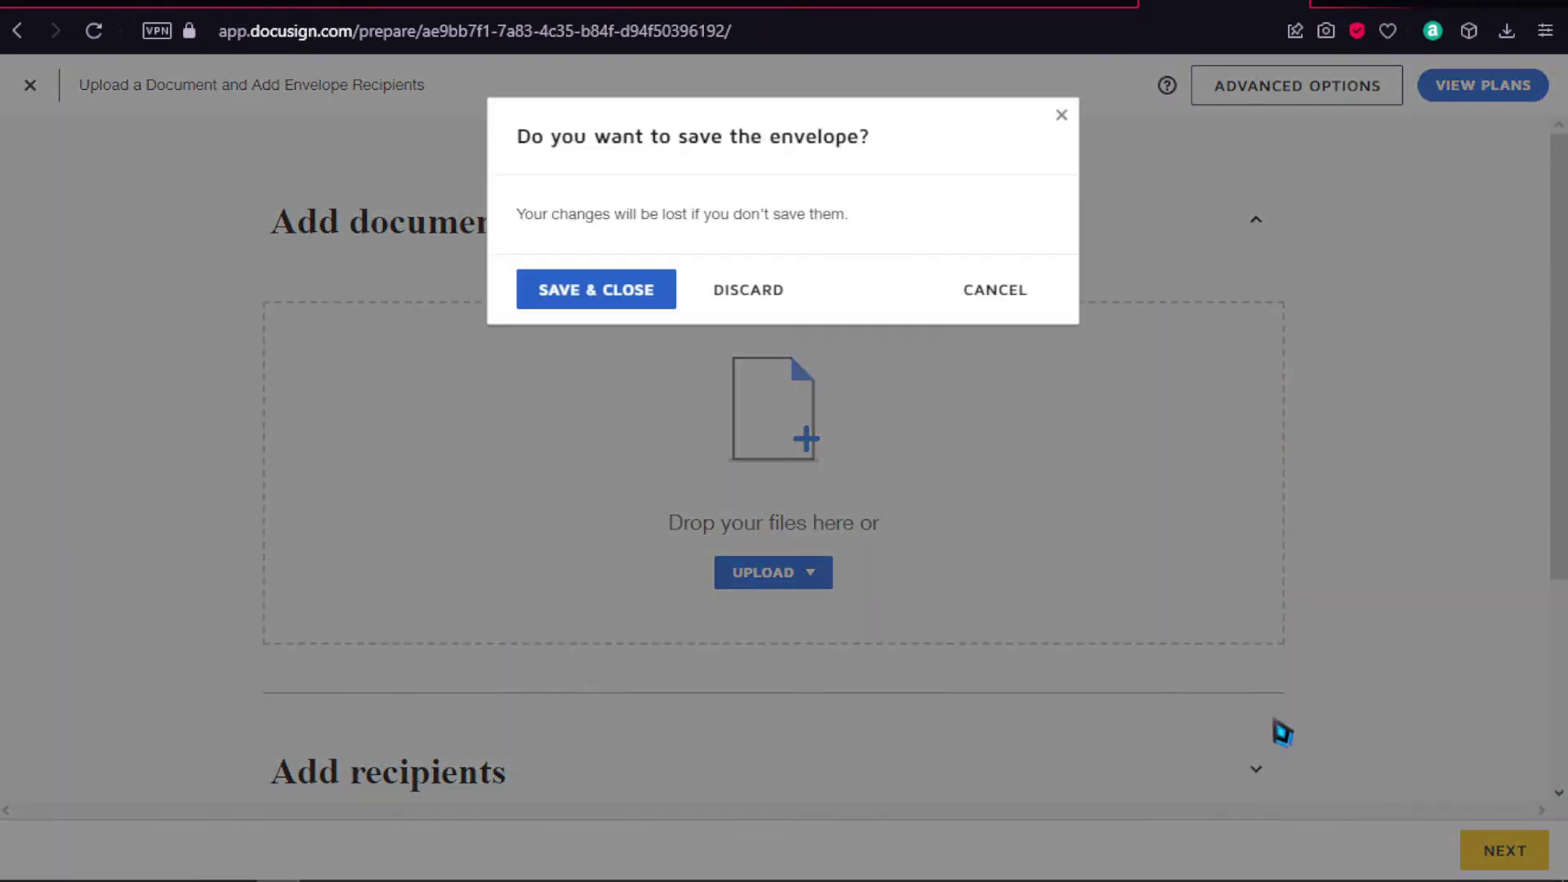
click(723, 298)
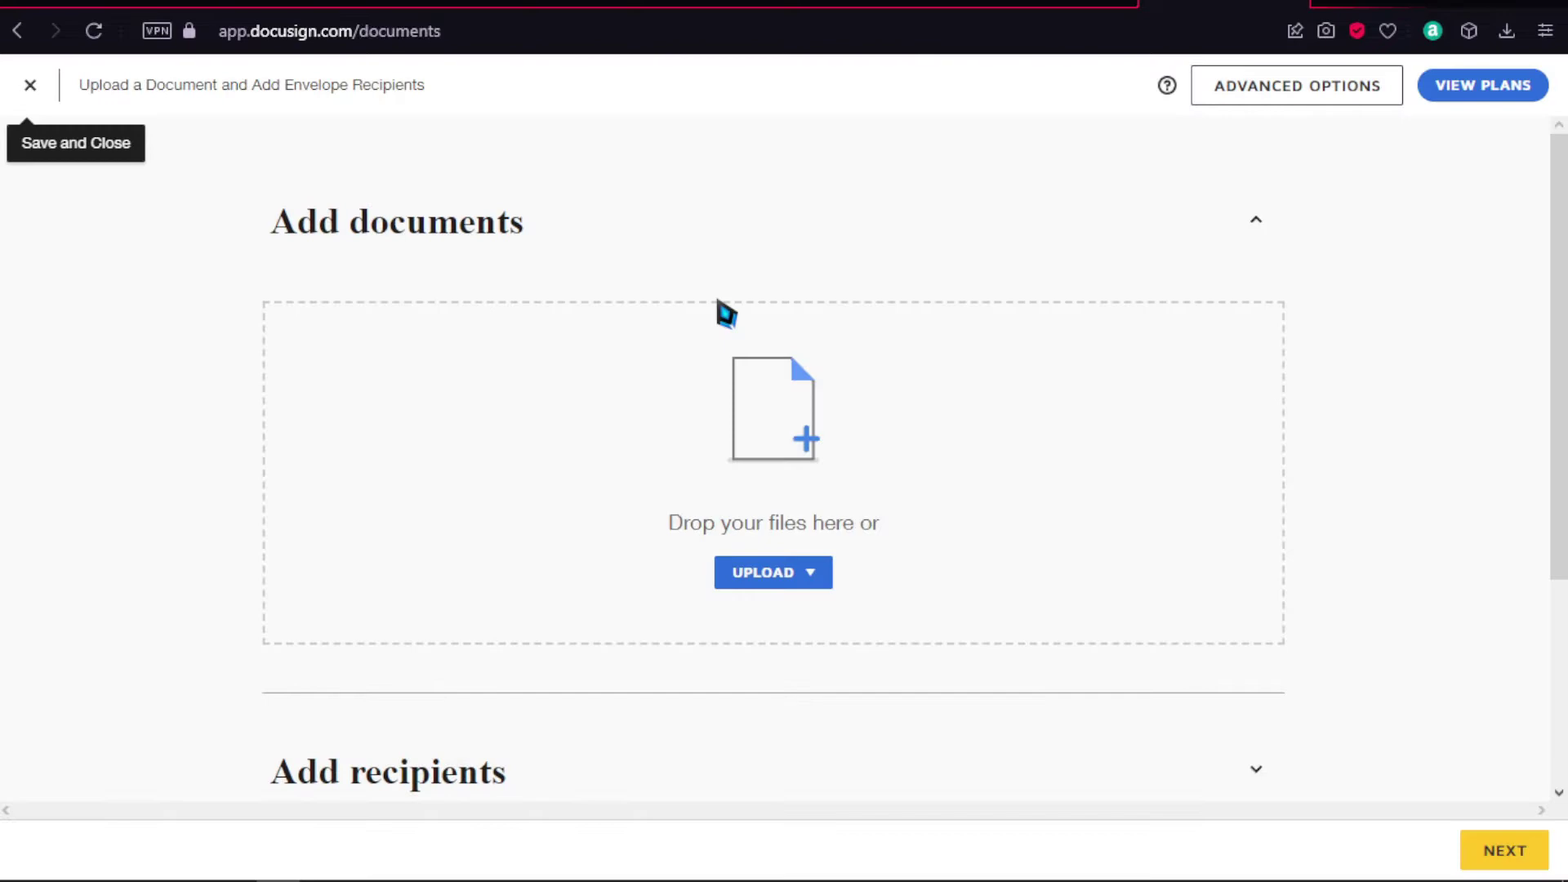
Step: Return to the Home dashboard and look over its contents
click(408, 94)
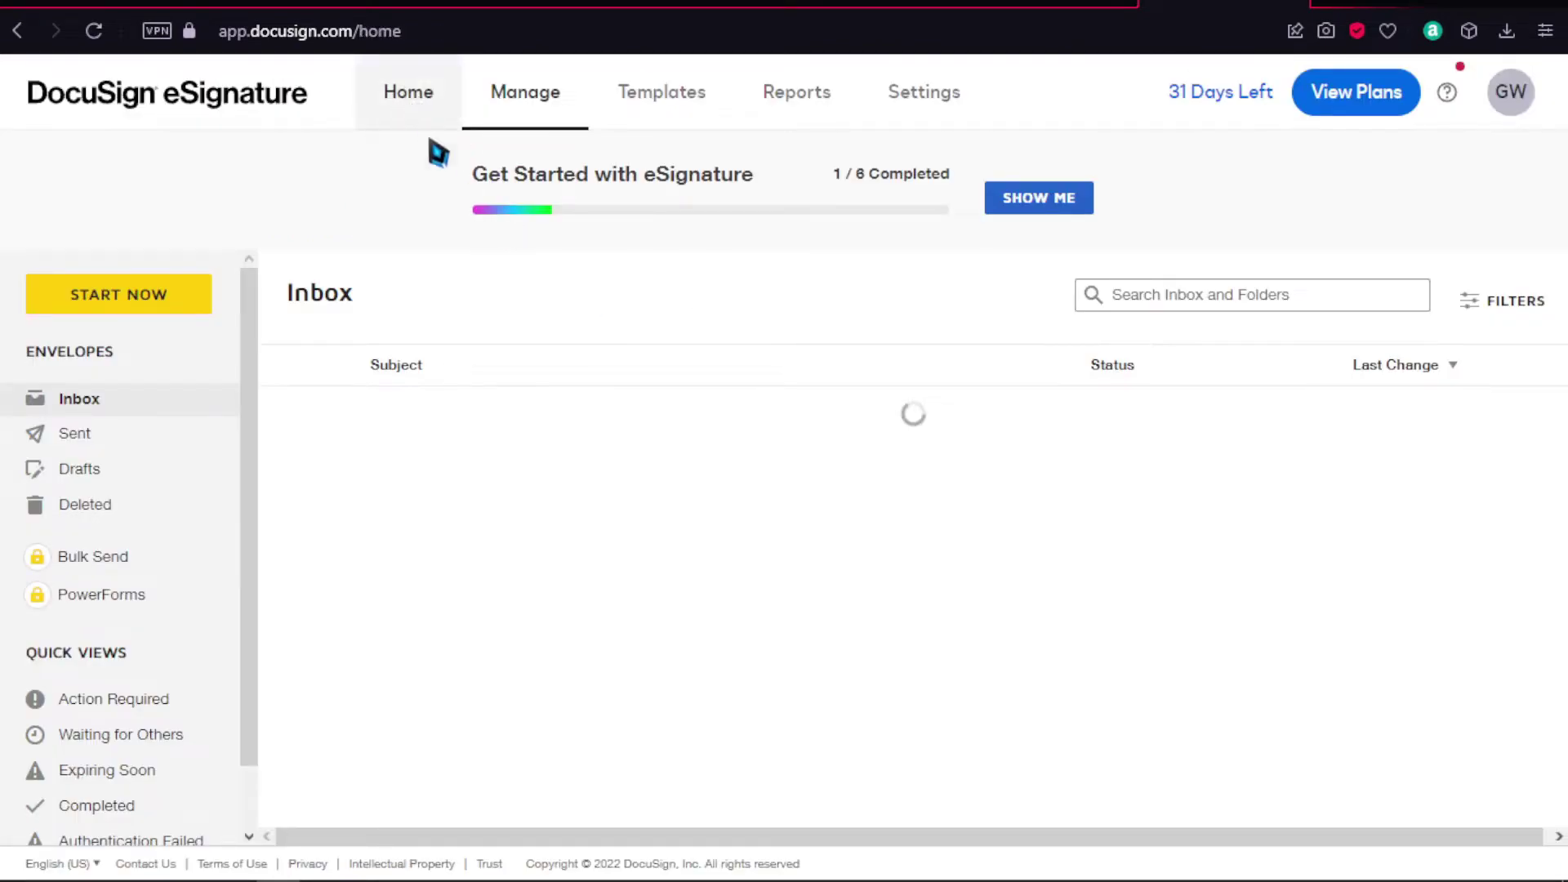
scroll(454, 203, down, 2)
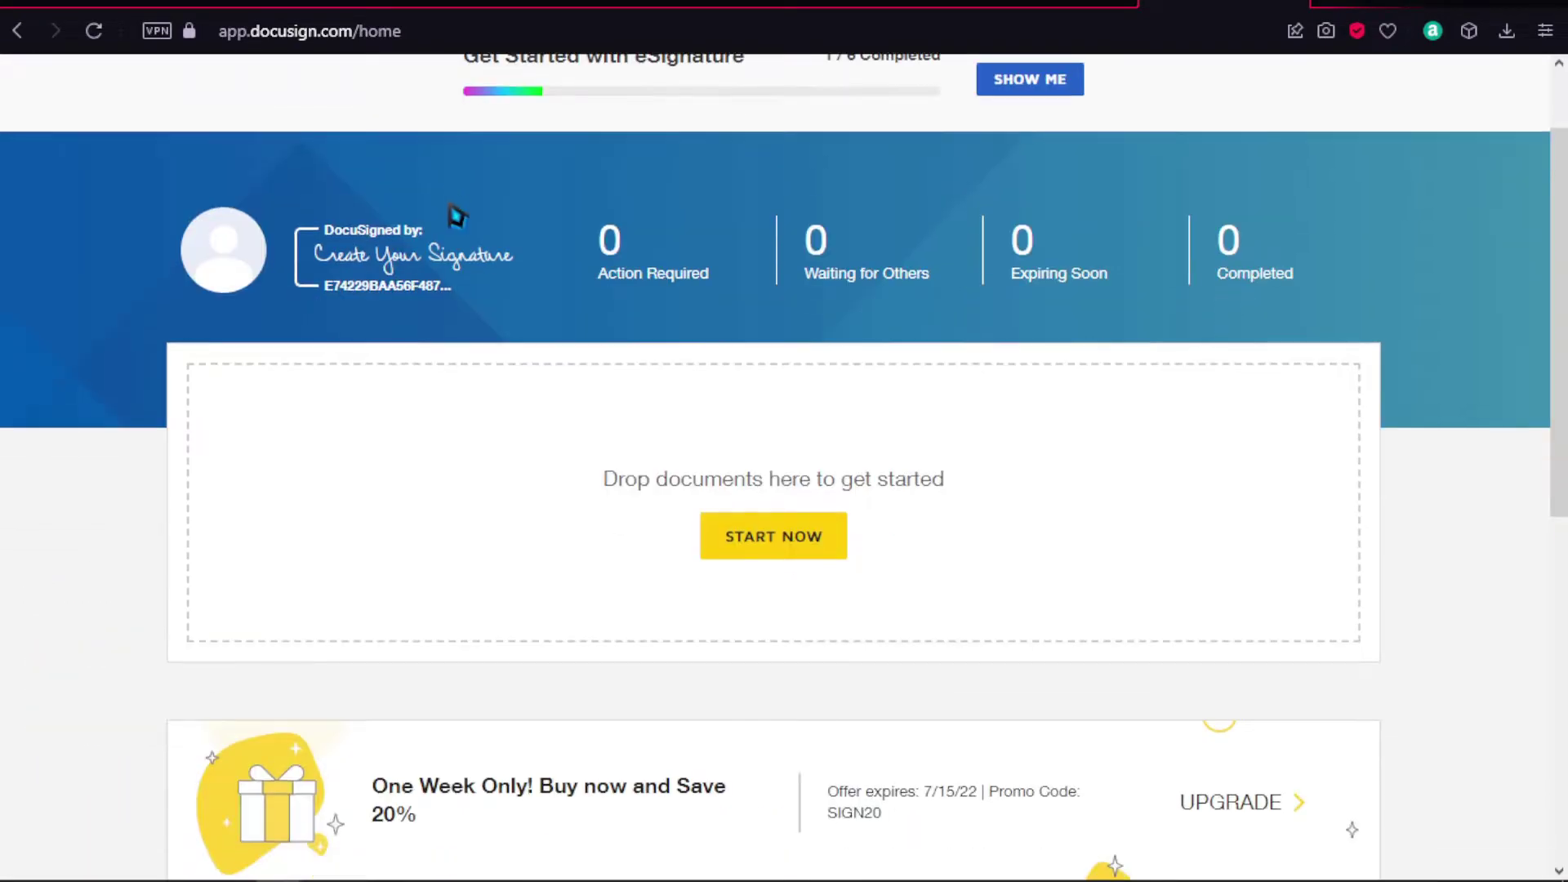
scroll(449, 217, up, 2)
scroll(455, 218, down, 4)
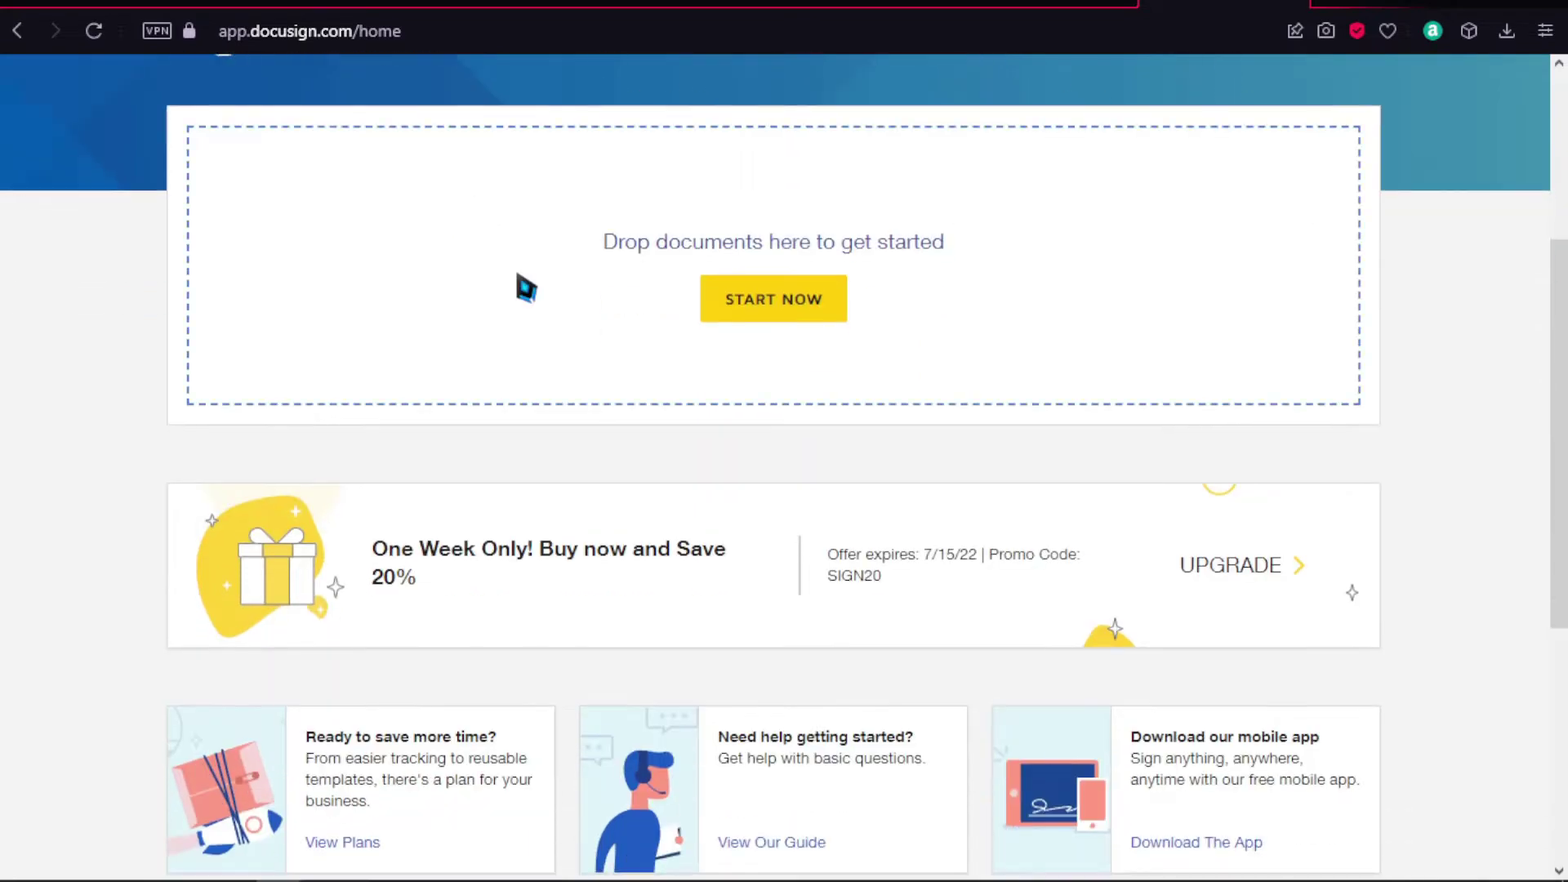
scroll(526, 287, up, 4)
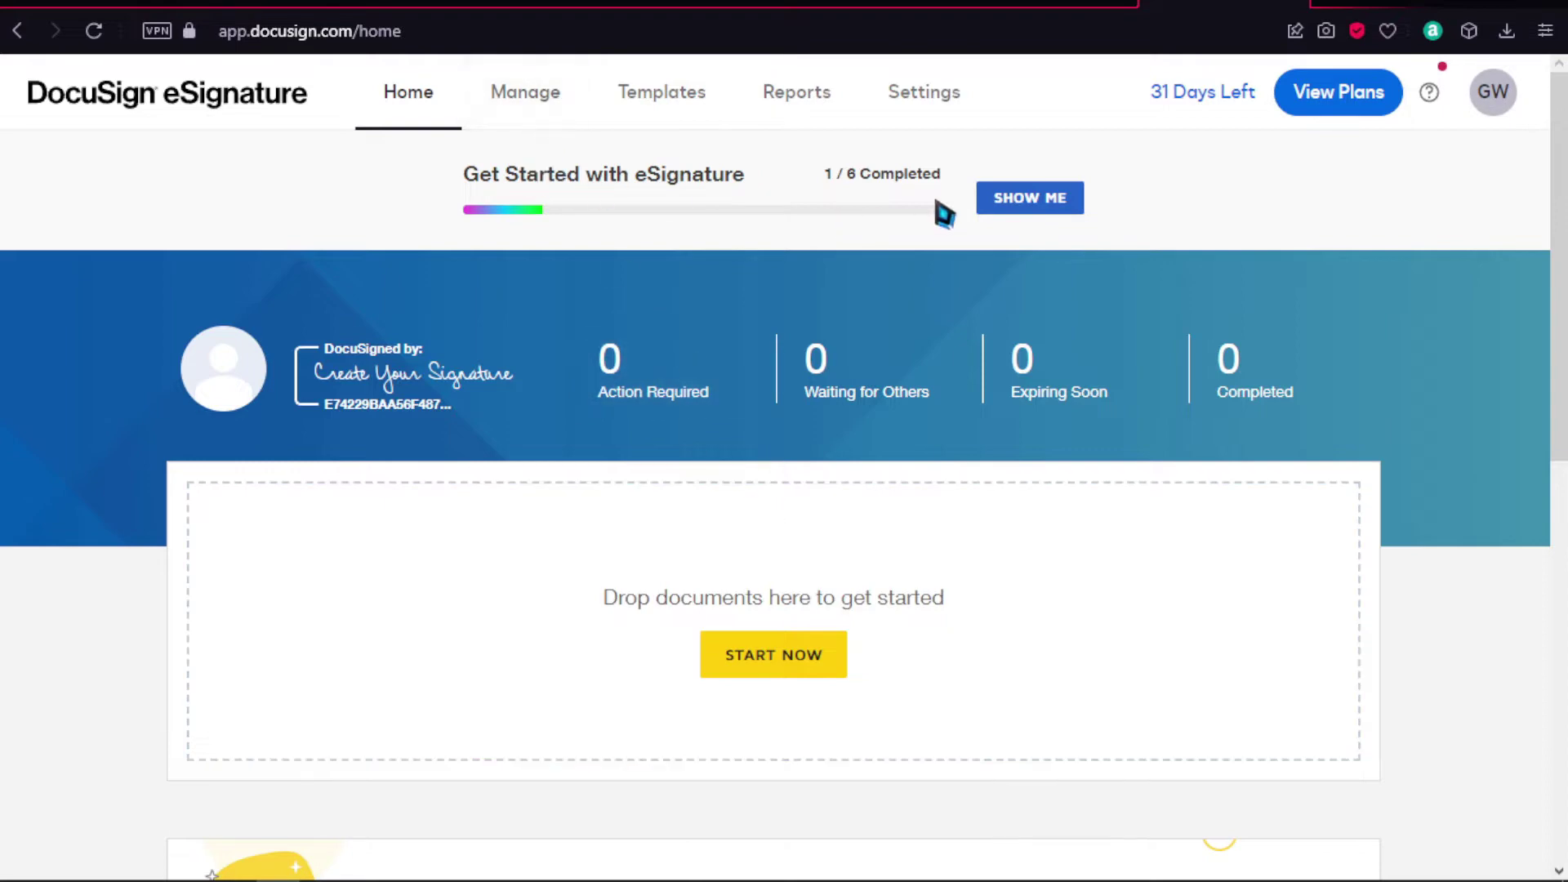
Step: From the Get Started guide, hand-draw a personal signature on the Draw tab
click(1057, 205)
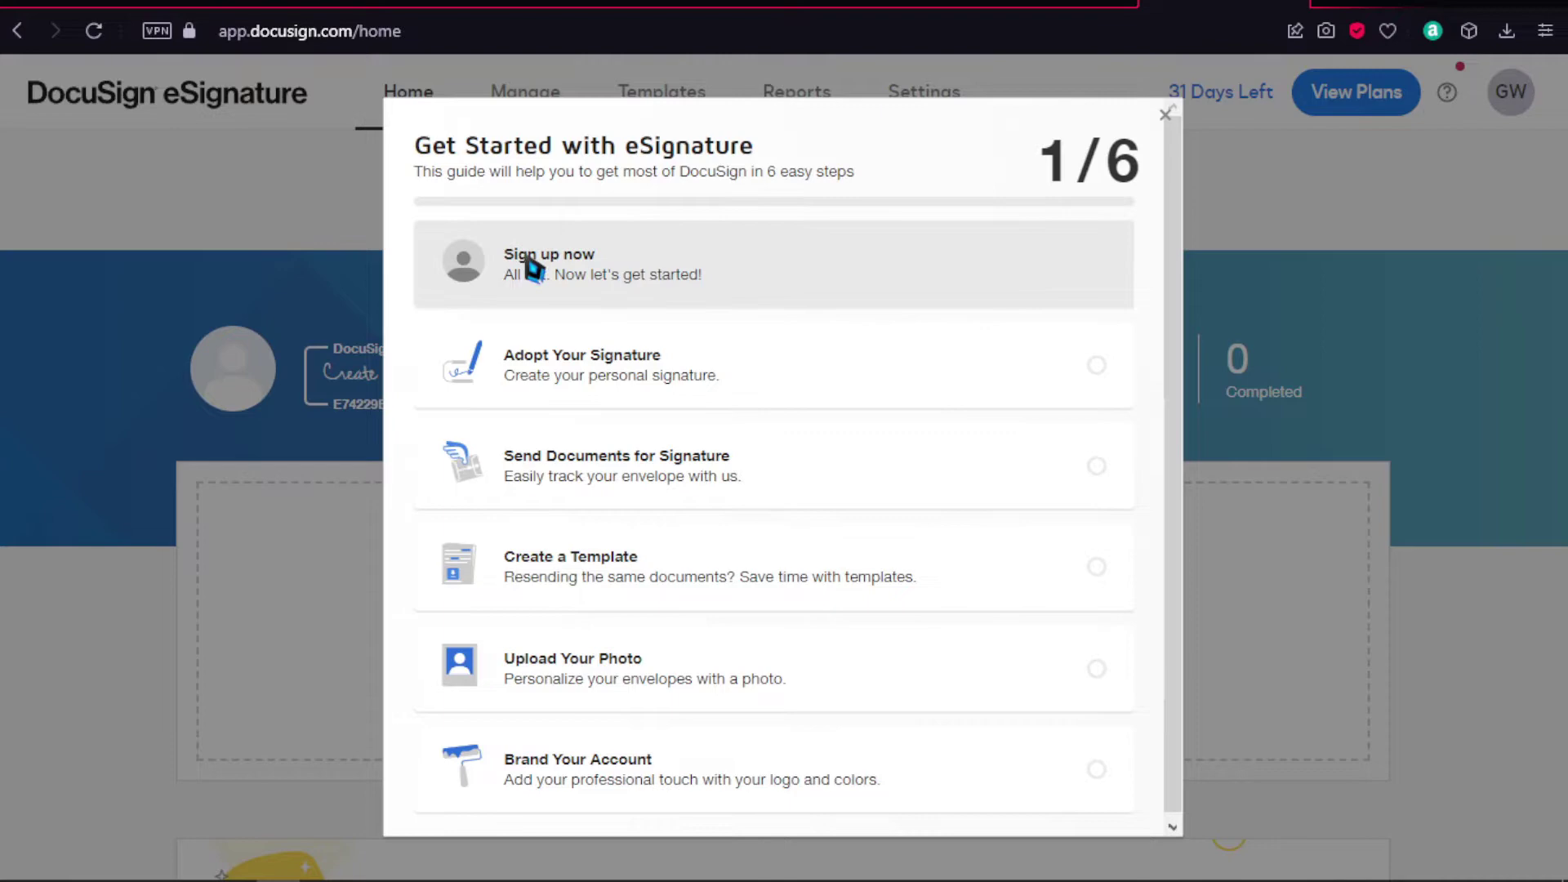
click(560, 360)
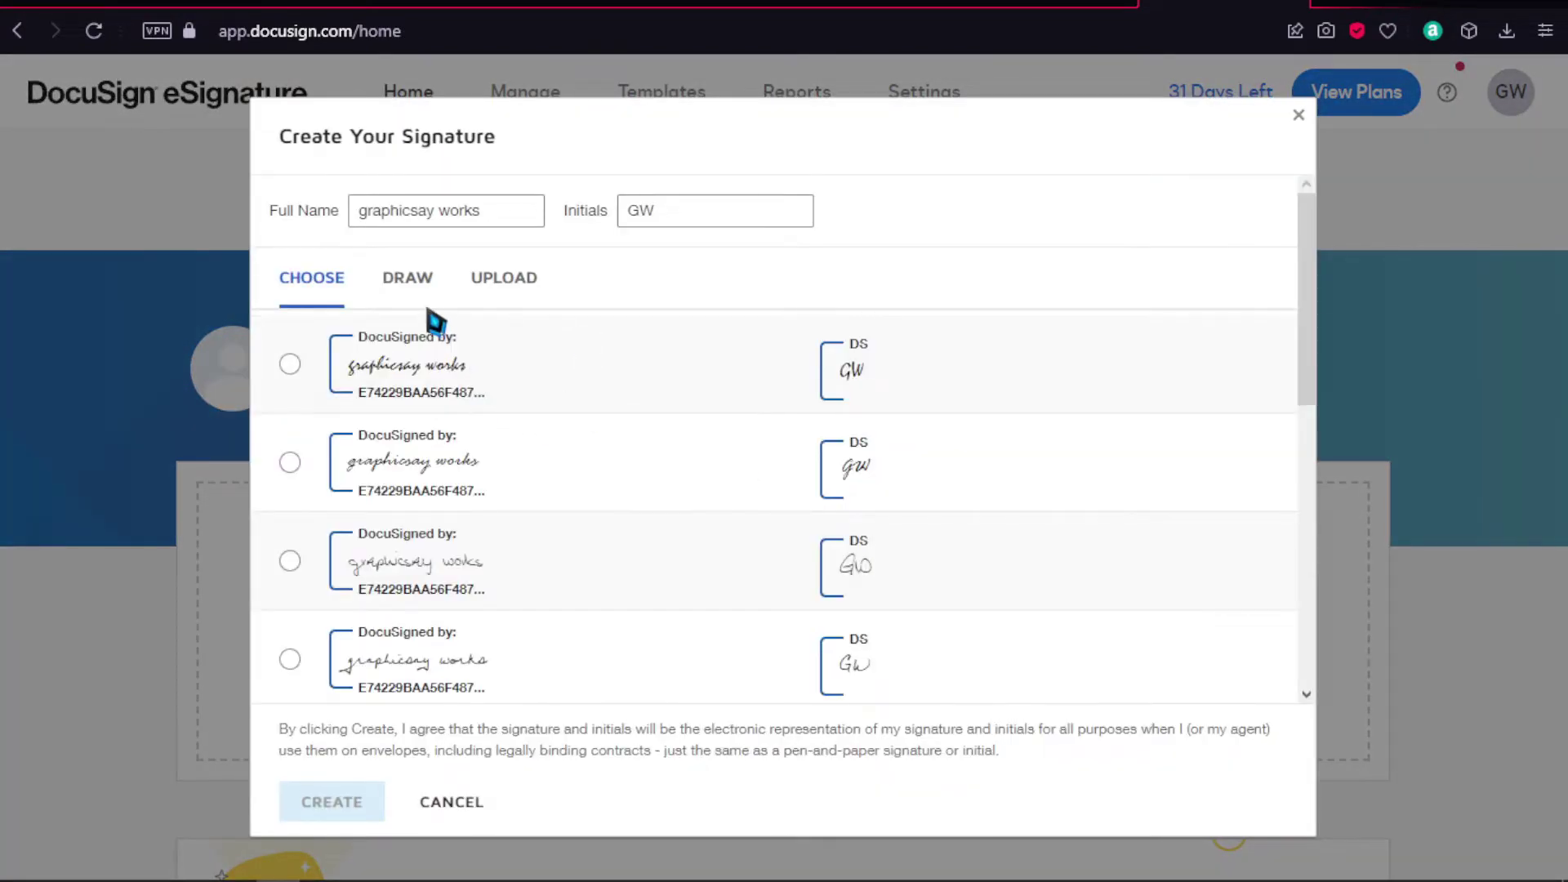
click(417, 286)
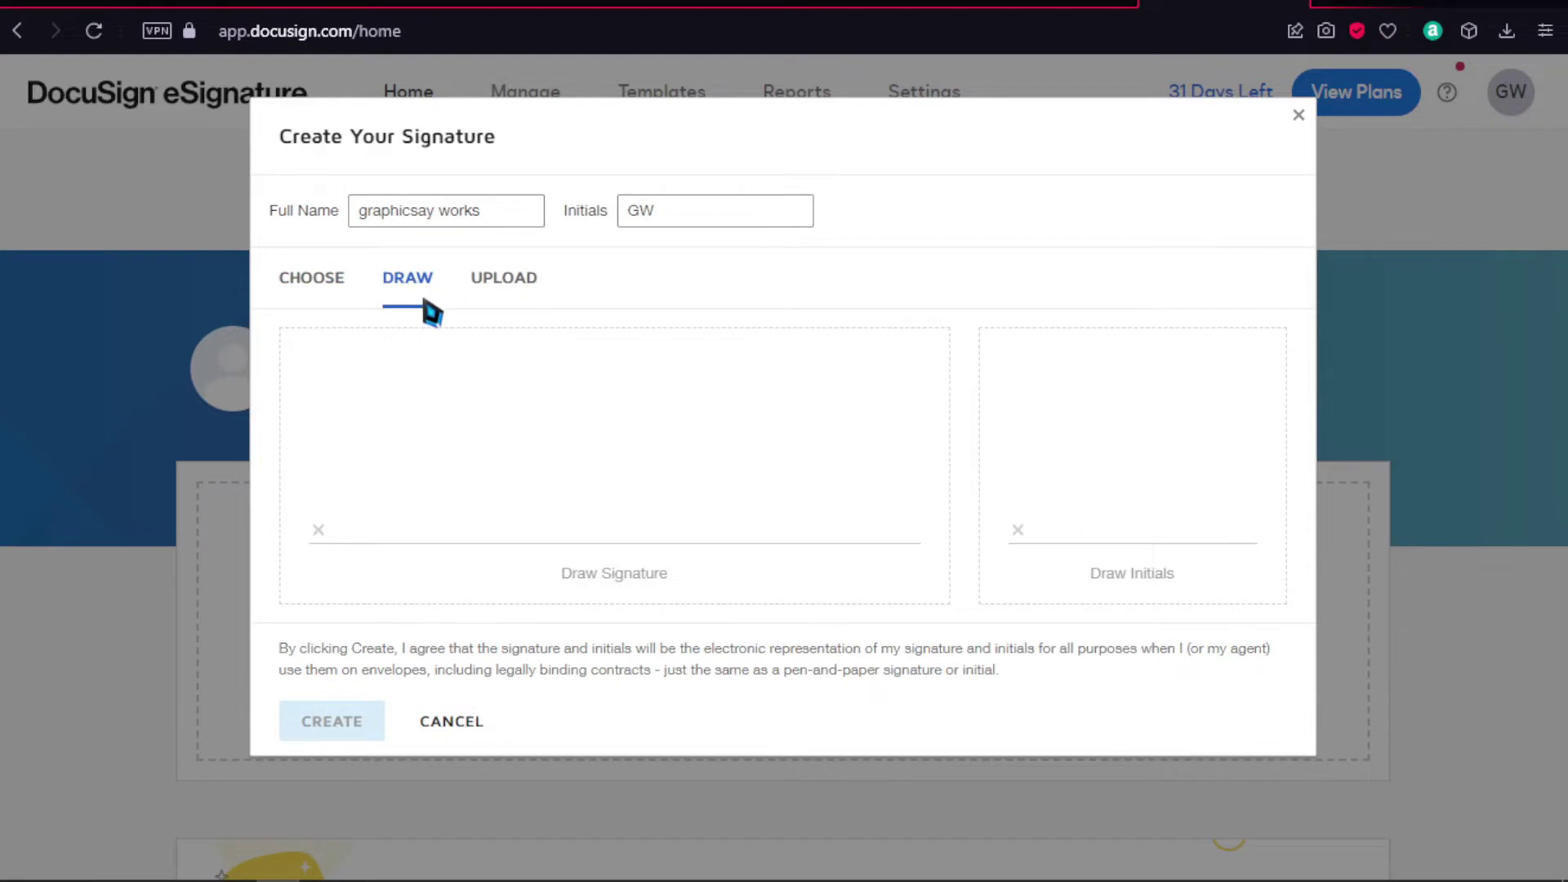
mouse_move(412, 402)
mouse_down()
mouse_move(433, 474)
mouse_move(362, 516)
mouse_up()
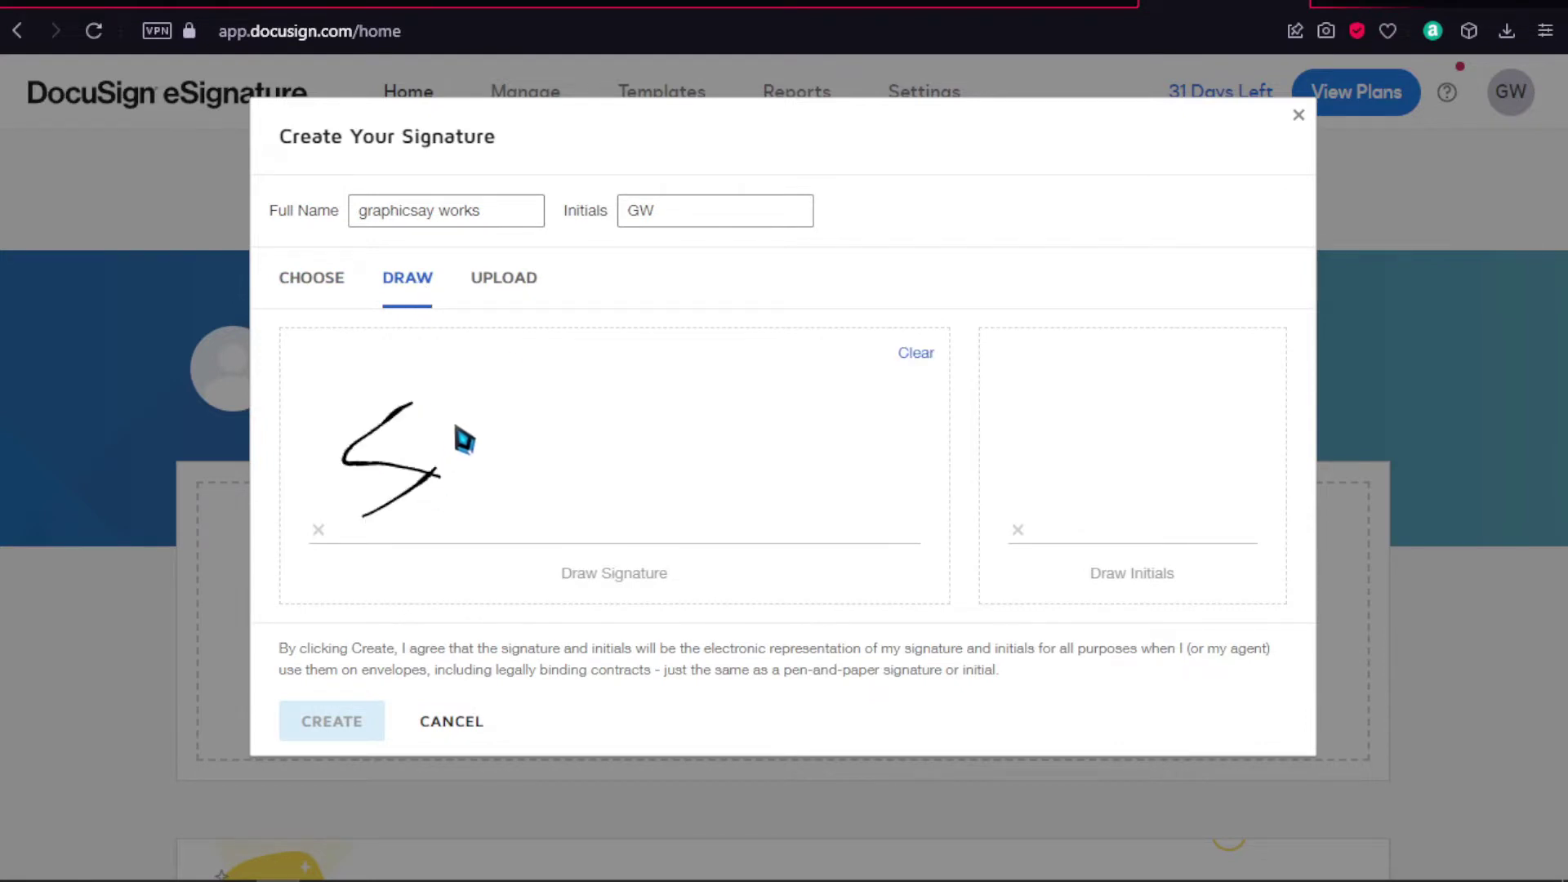
drag(455, 407, 456, 504)
mouse_move(521, 418)
mouse_down()
mouse_move(388, 485)
mouse_move(627, 476)
mouse_up()
drag(603, 423, 612, 424)
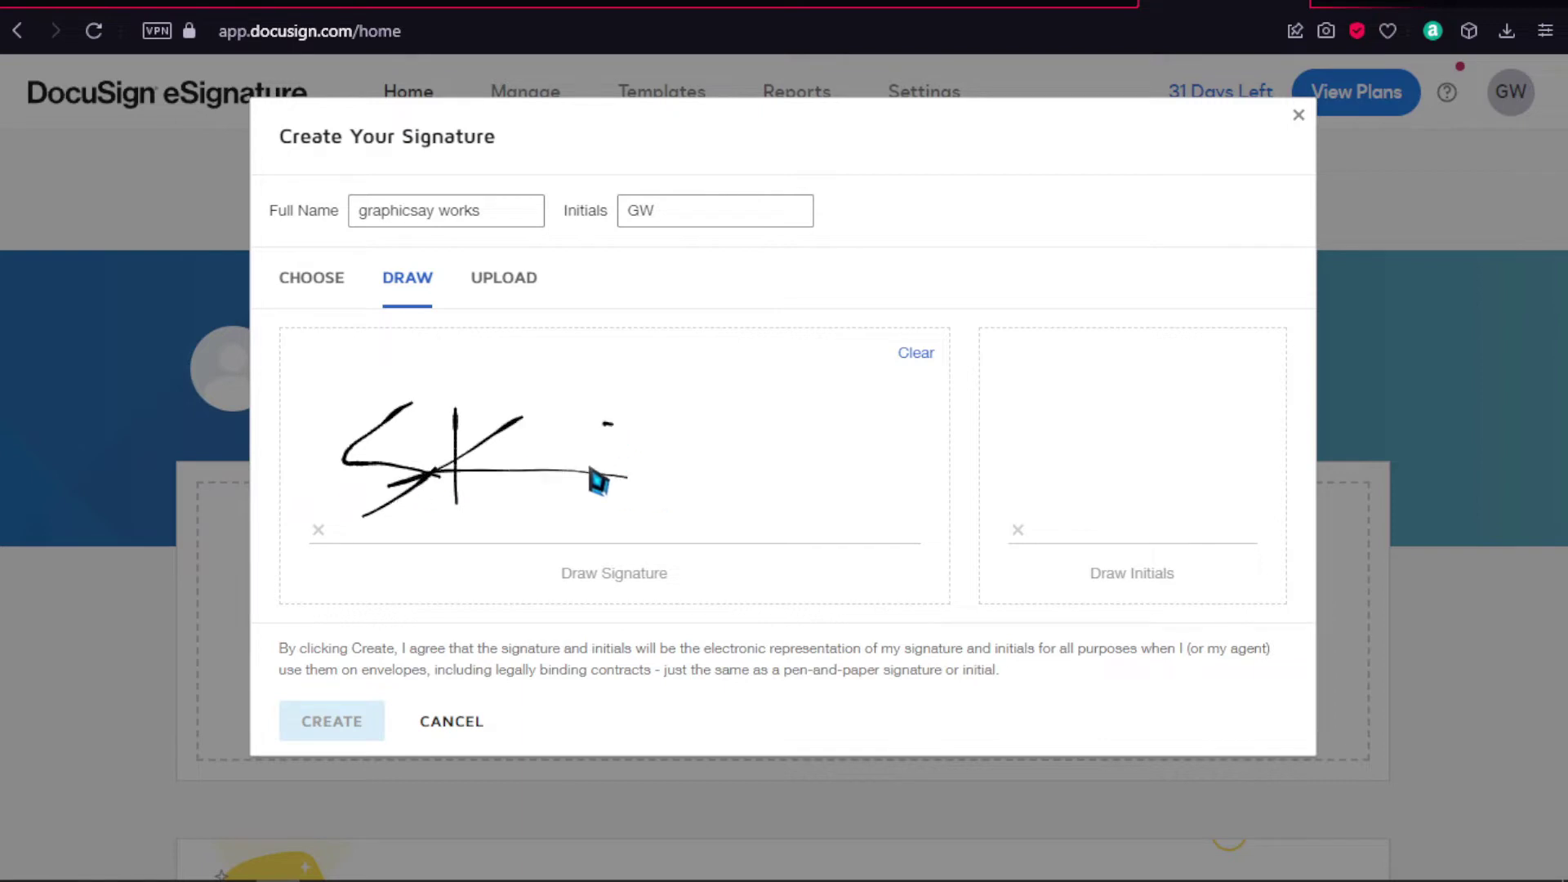
mouse_move(582, 502)
mouse_down()
mouse_move(624, 363)
mouse_move(648, 490)
mouse_move(649, 441)
mouse_up()
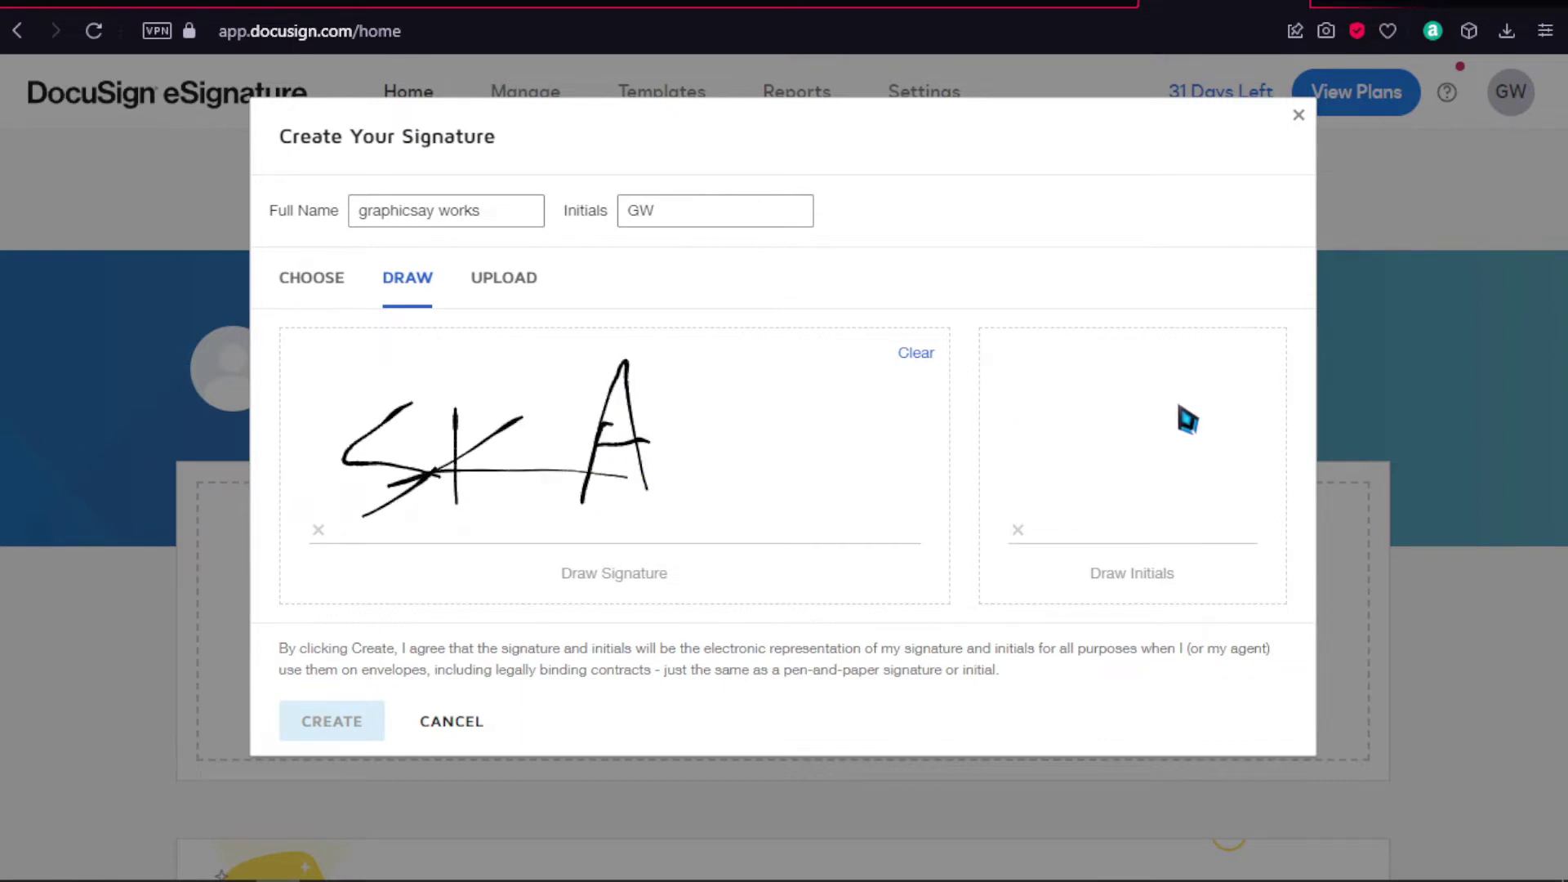
Step: Draw initials, try the Upload option, sketch another stroke, then cancel without saving
mouse_move(1133, 394)
mouse_down()
mouse_move(1036, 434)
mouse_move(1053, 528)
mouse_up()
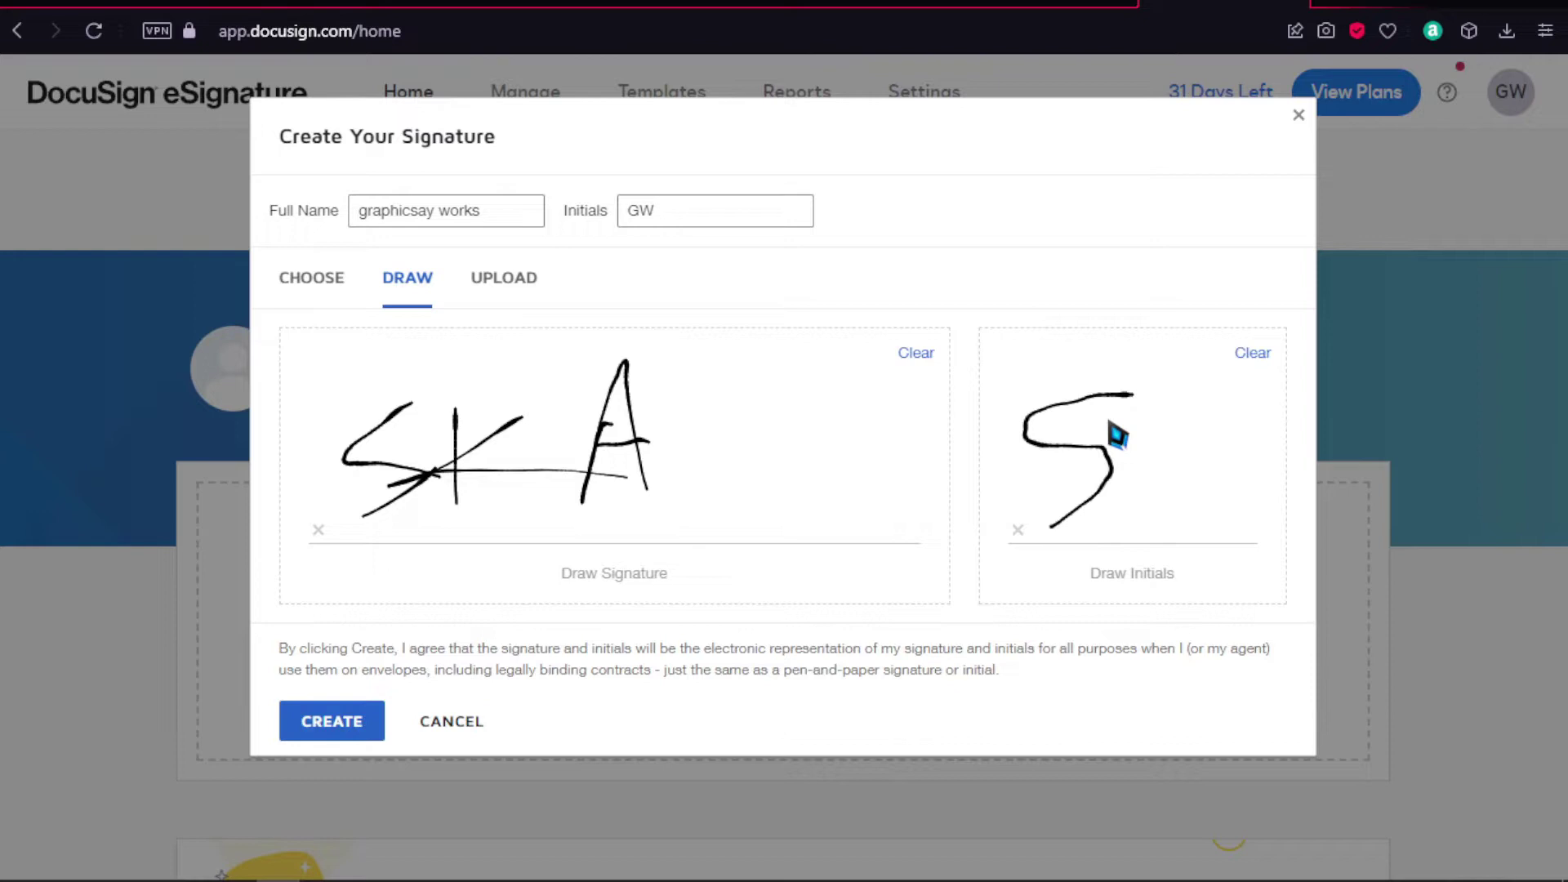
drag(1110, 416, 1137, 490)
mouse_move(1166, 414)
mouse_down()
mouse_move(1163, 478)
mouse_move(1204, 400)
mouse_move(1252, 466)
mouse_move(1237, 445)
mouse_up()
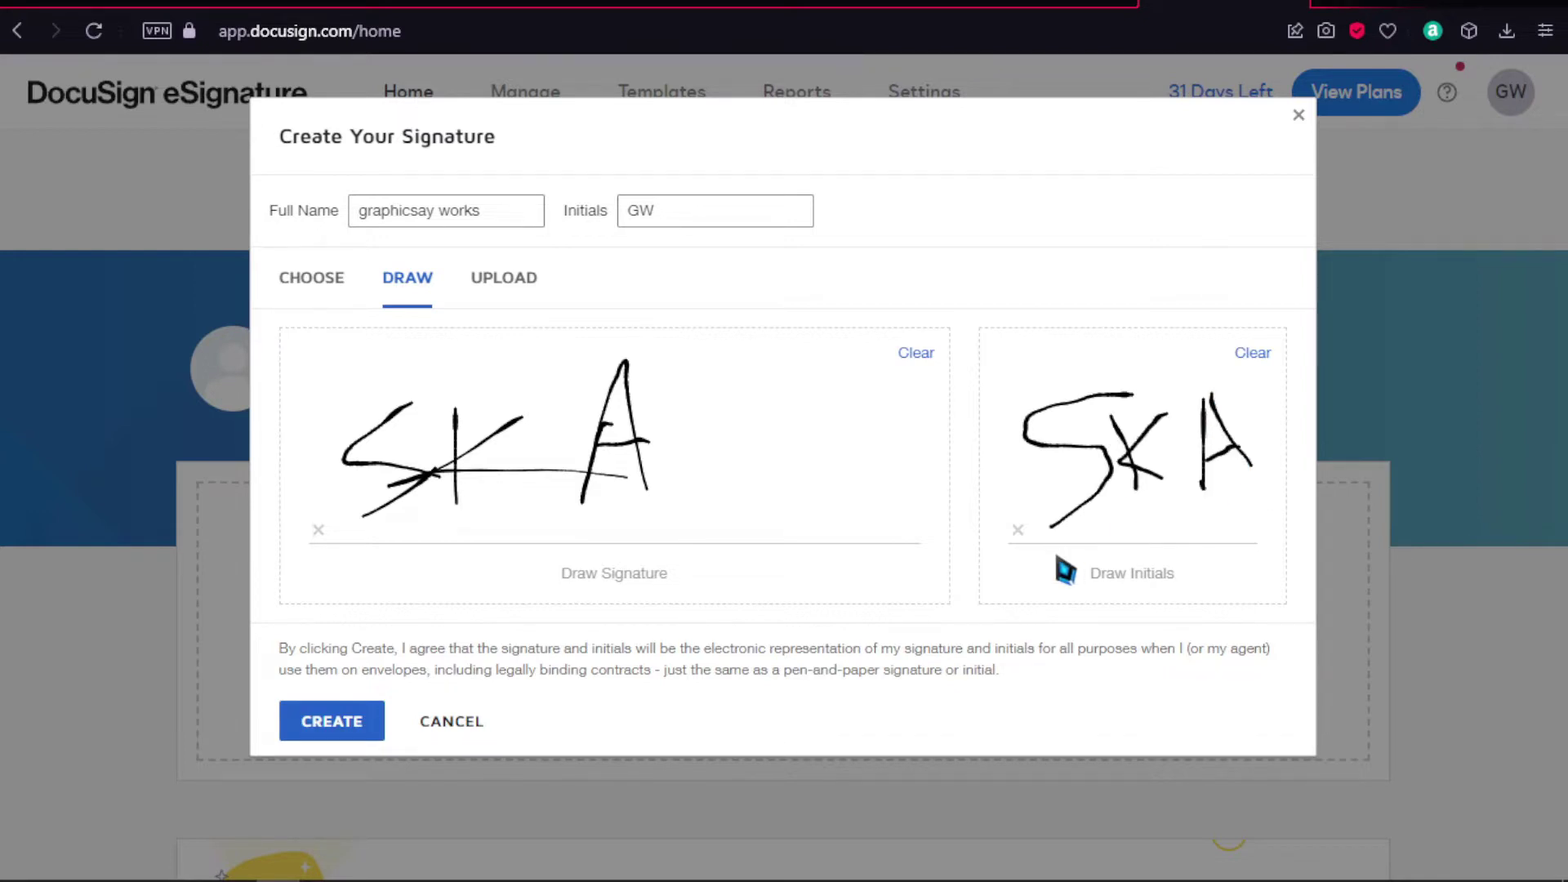
click(488, 296)
click(421, 281)
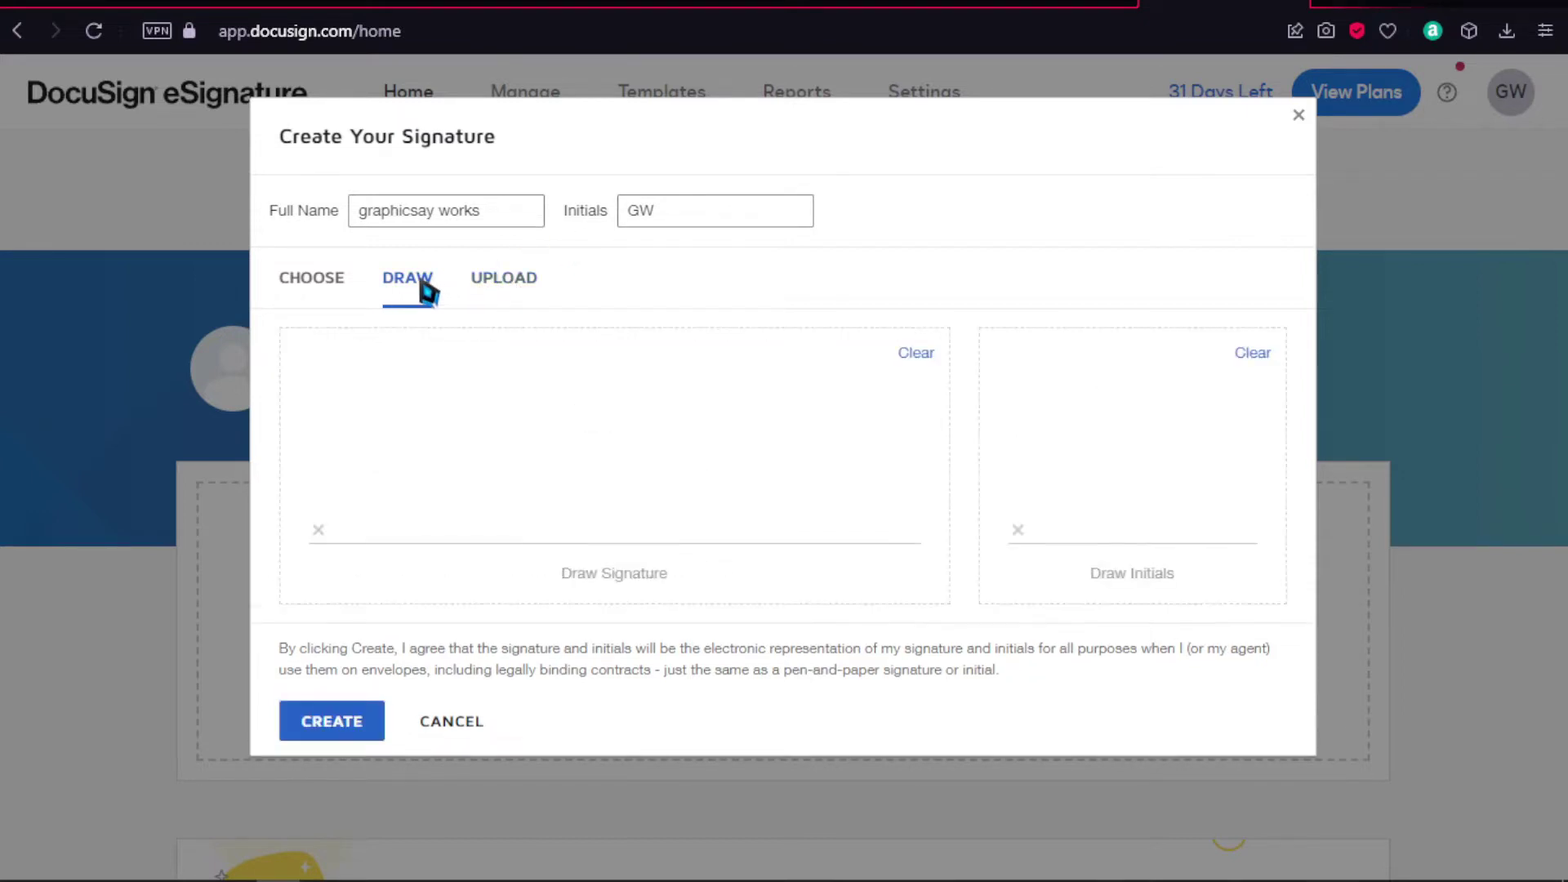
drag(499, 384, 491, 507)
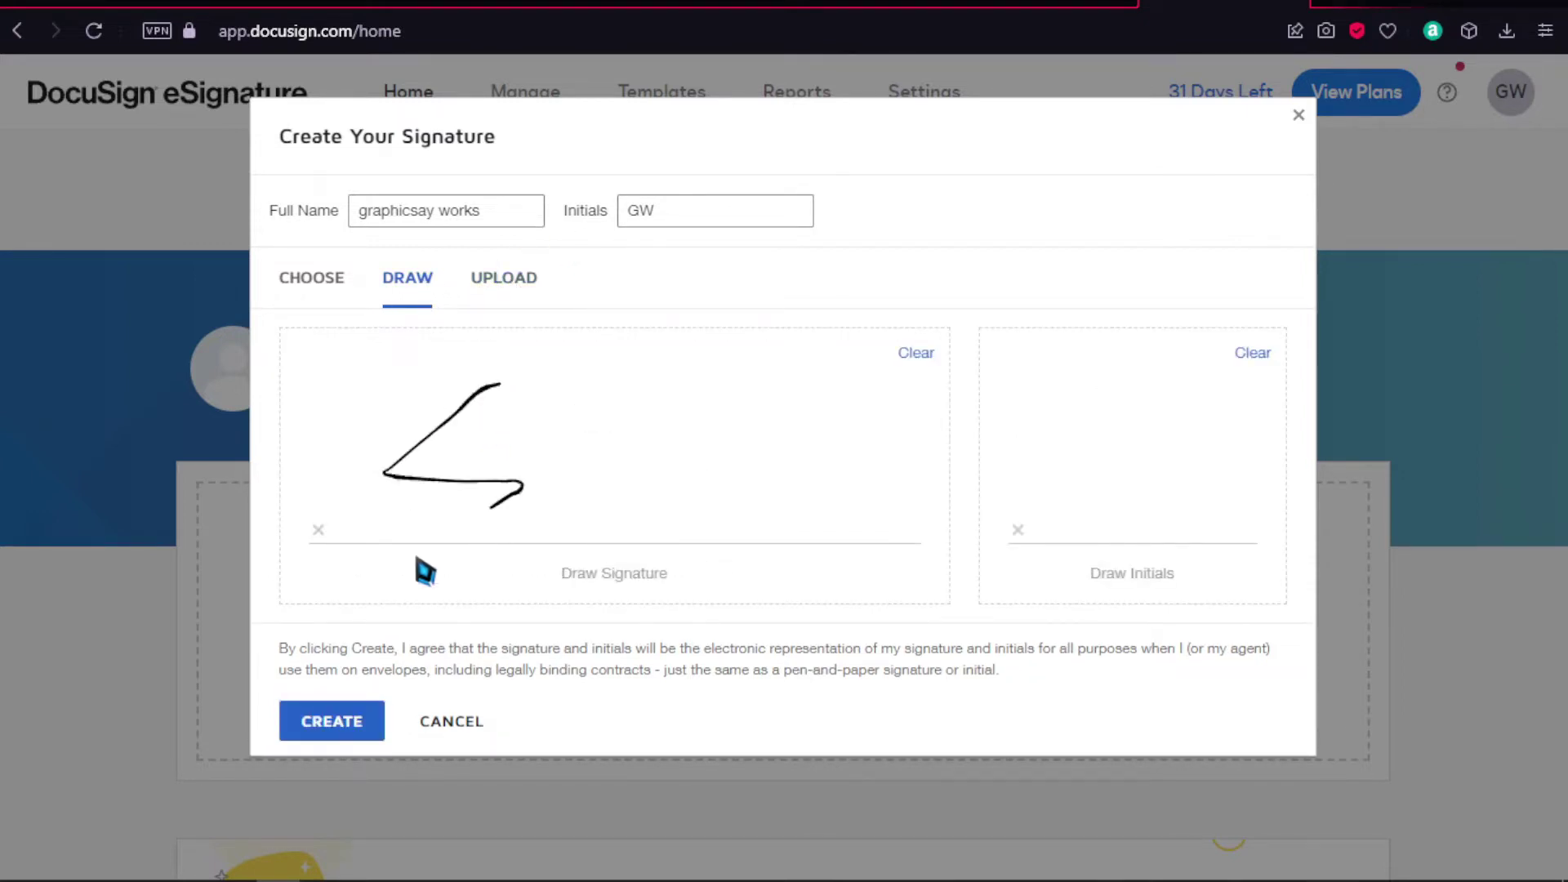
click(452, 723)
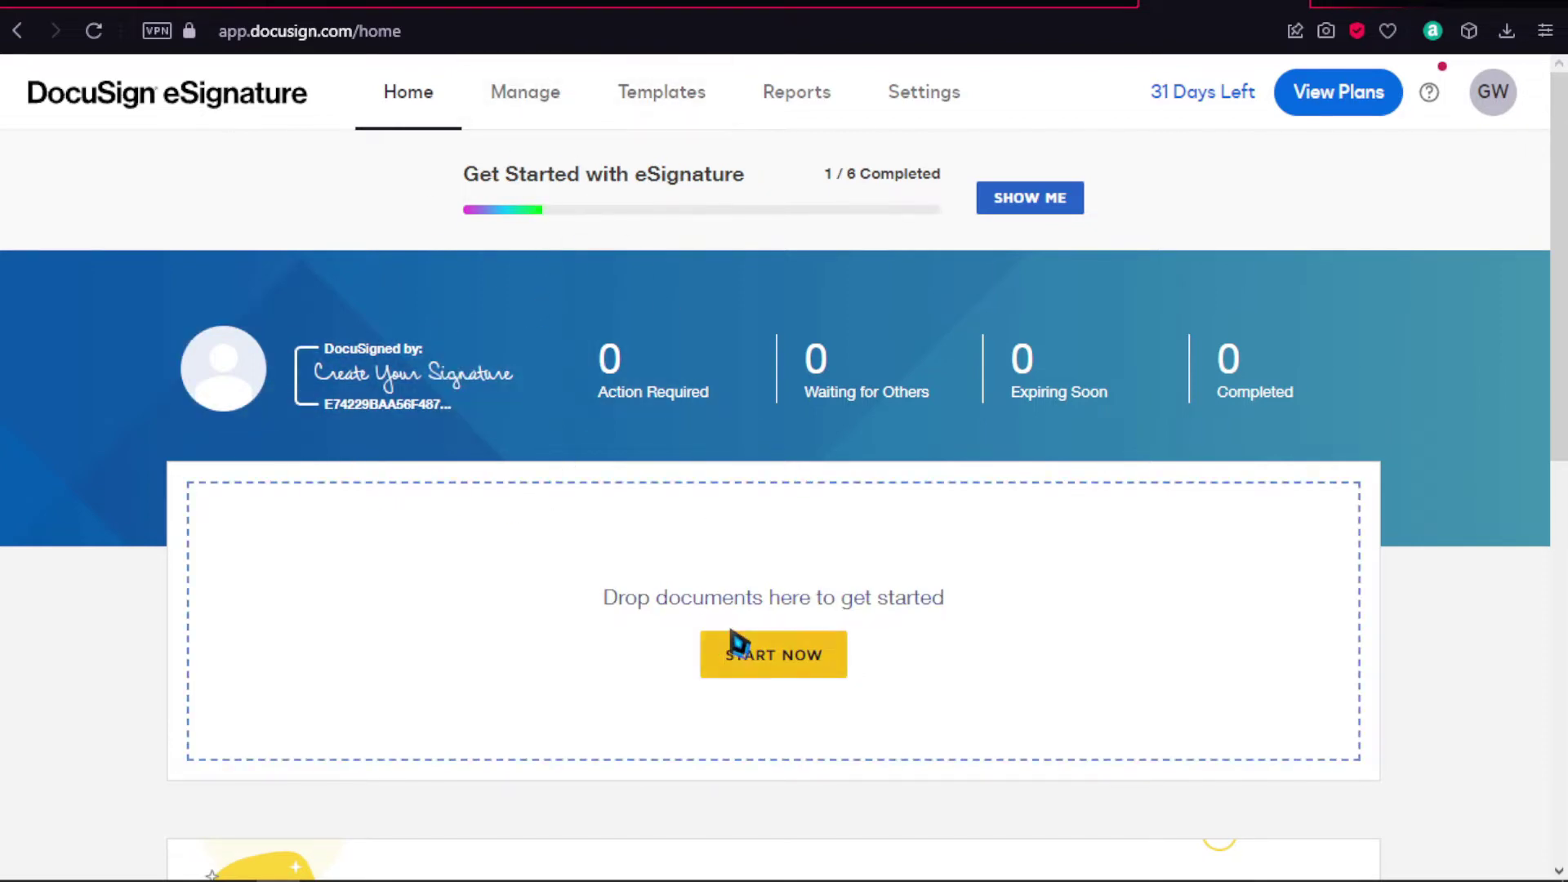
Step: From Manage, start a new envelope, back out of the first exit prompt, then discard it
click(545, 356)
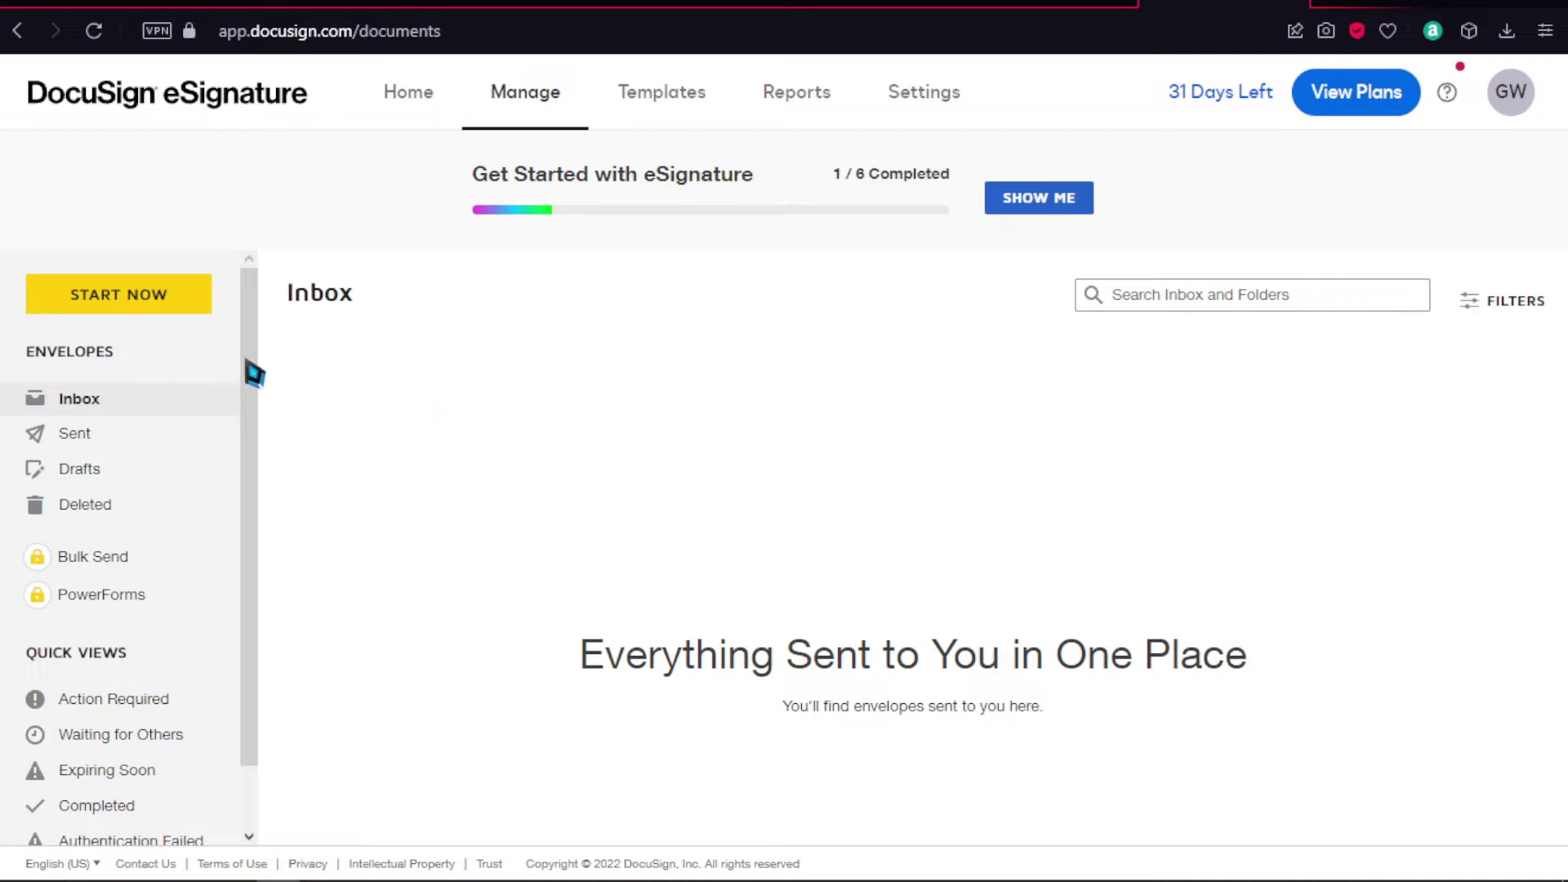
click(161, 296)
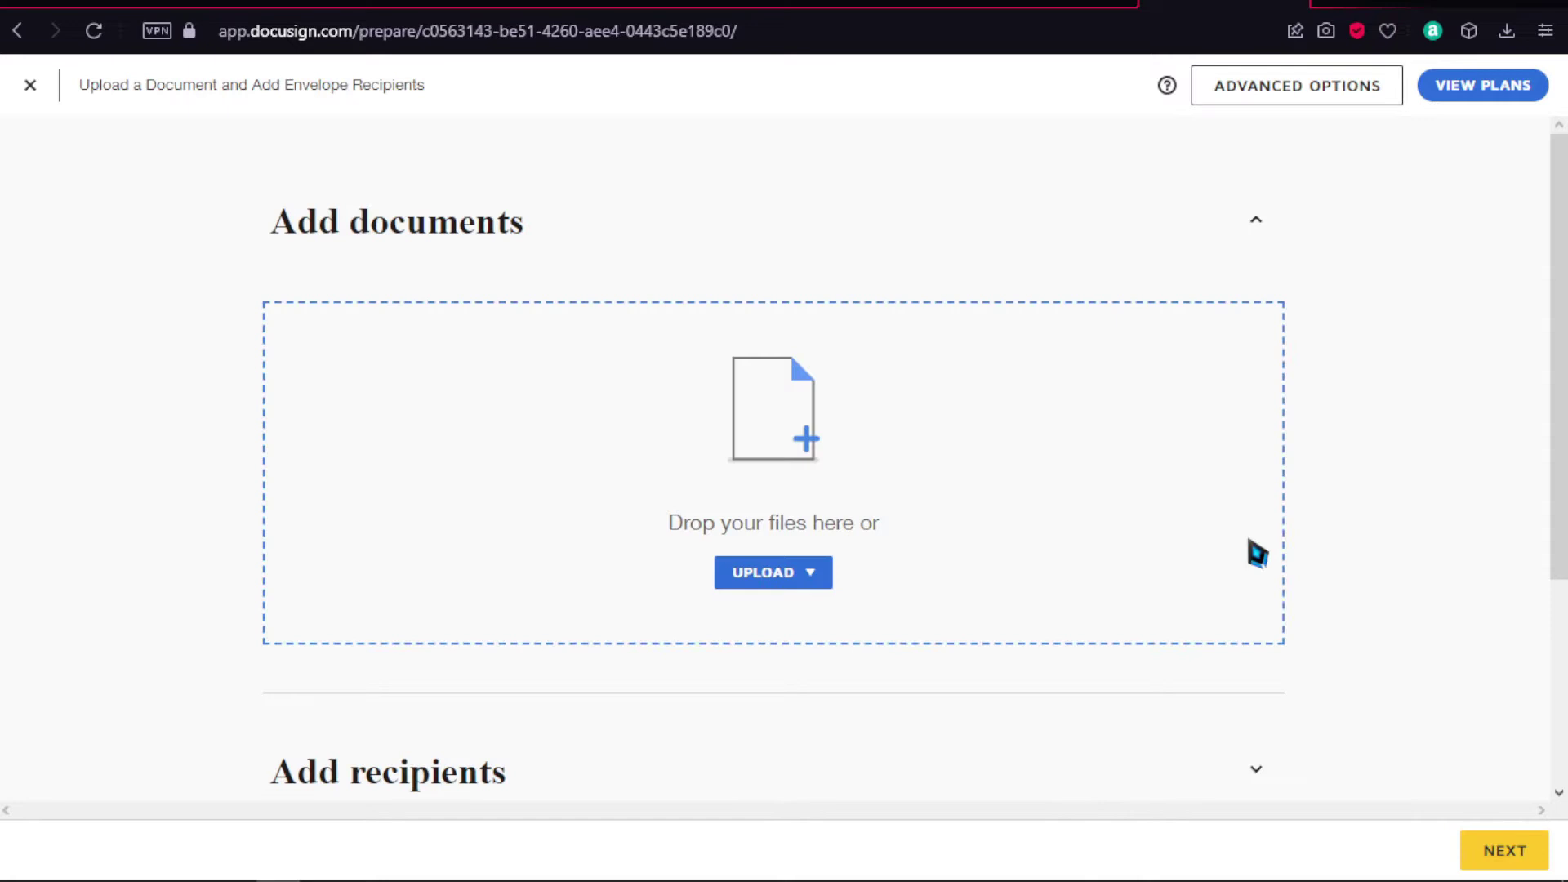
scroll(764, 434, down, 4)
scroll(766, 434, up, 4)
click(31, 87)
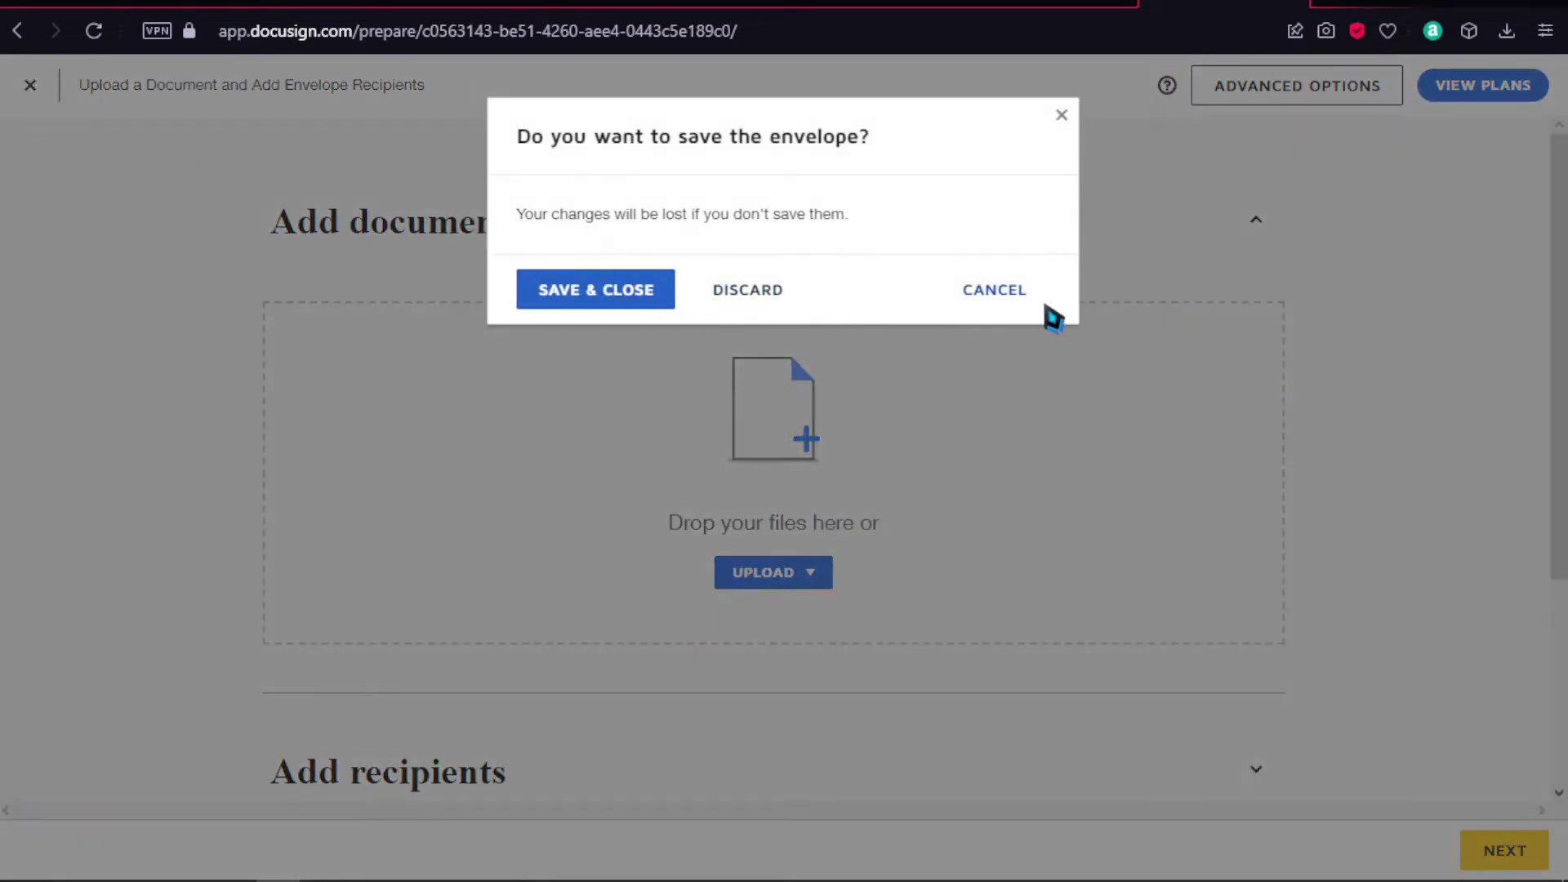
click(1049, 305)
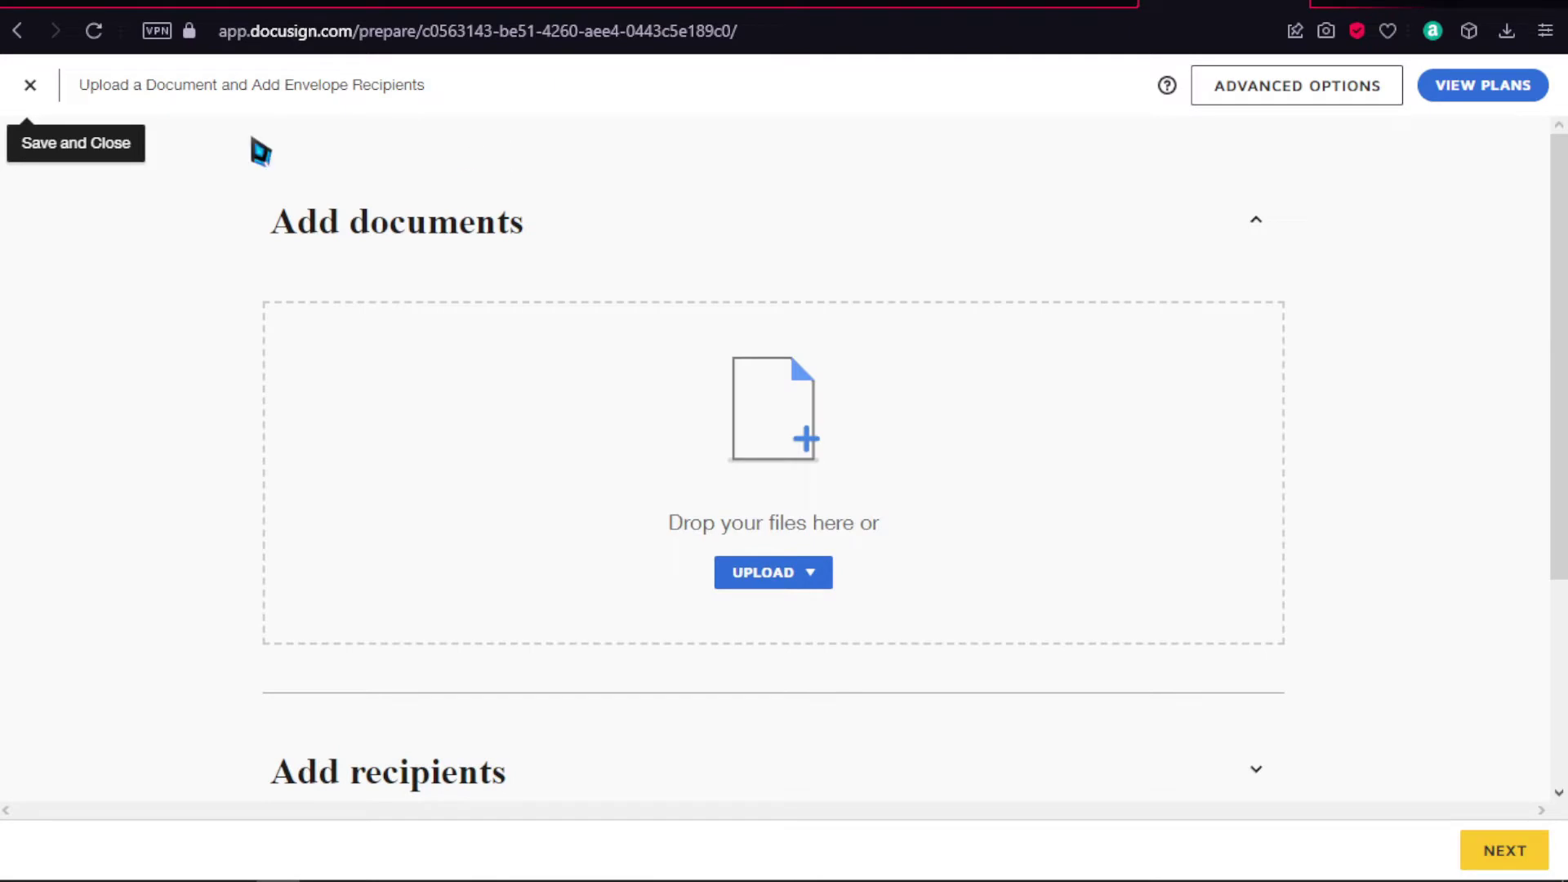
click(32, 88)
click(746, 293)
Step: View the empty Templates page, then scroll through the Reports overview
click(634, 100)
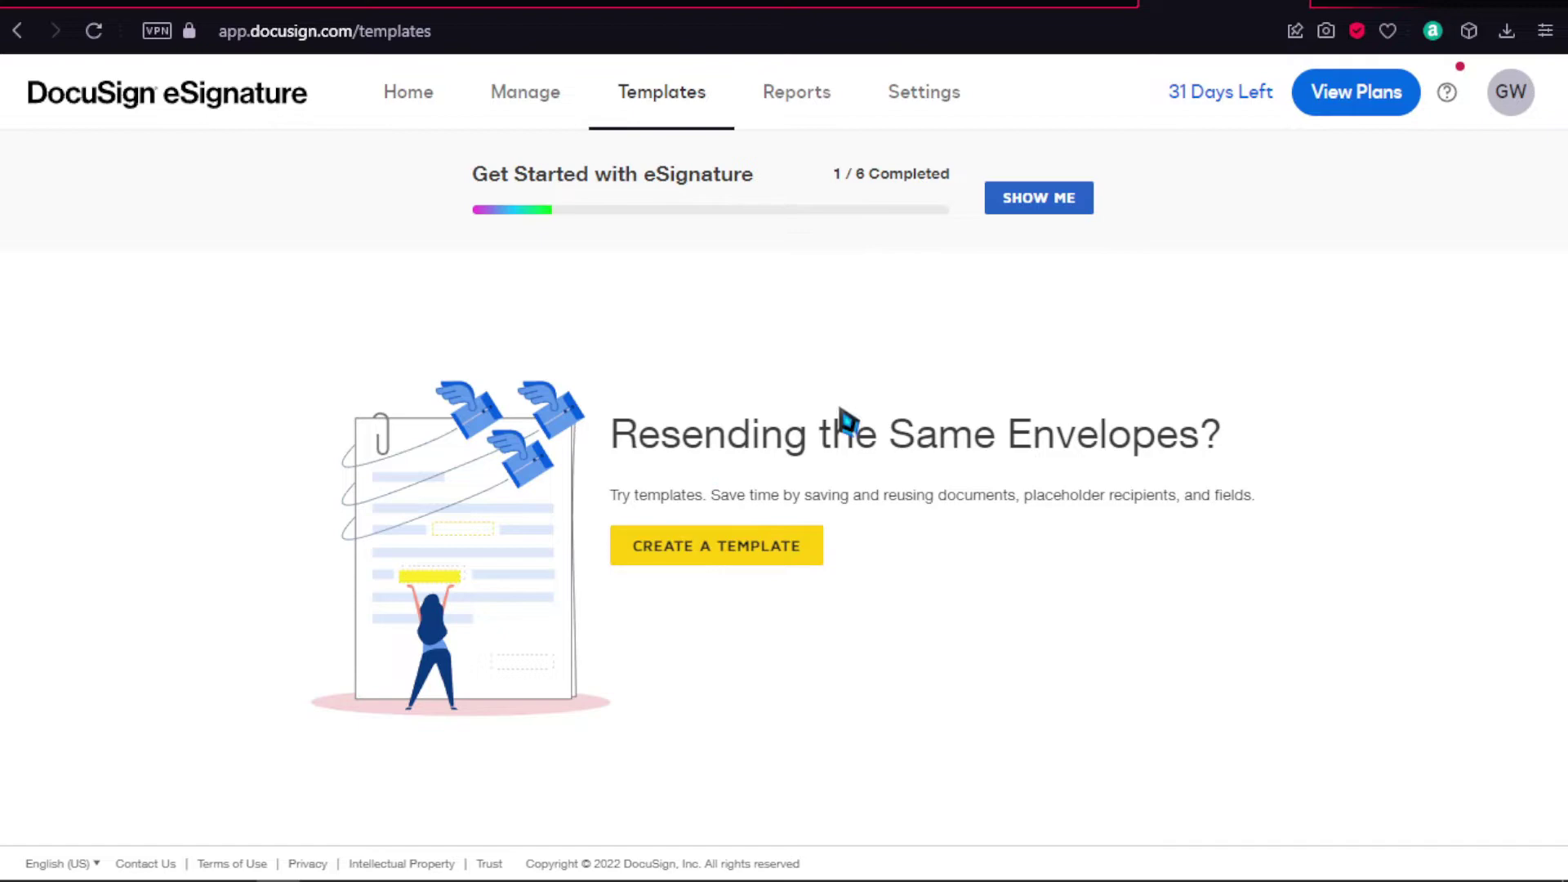
click(815, 105)
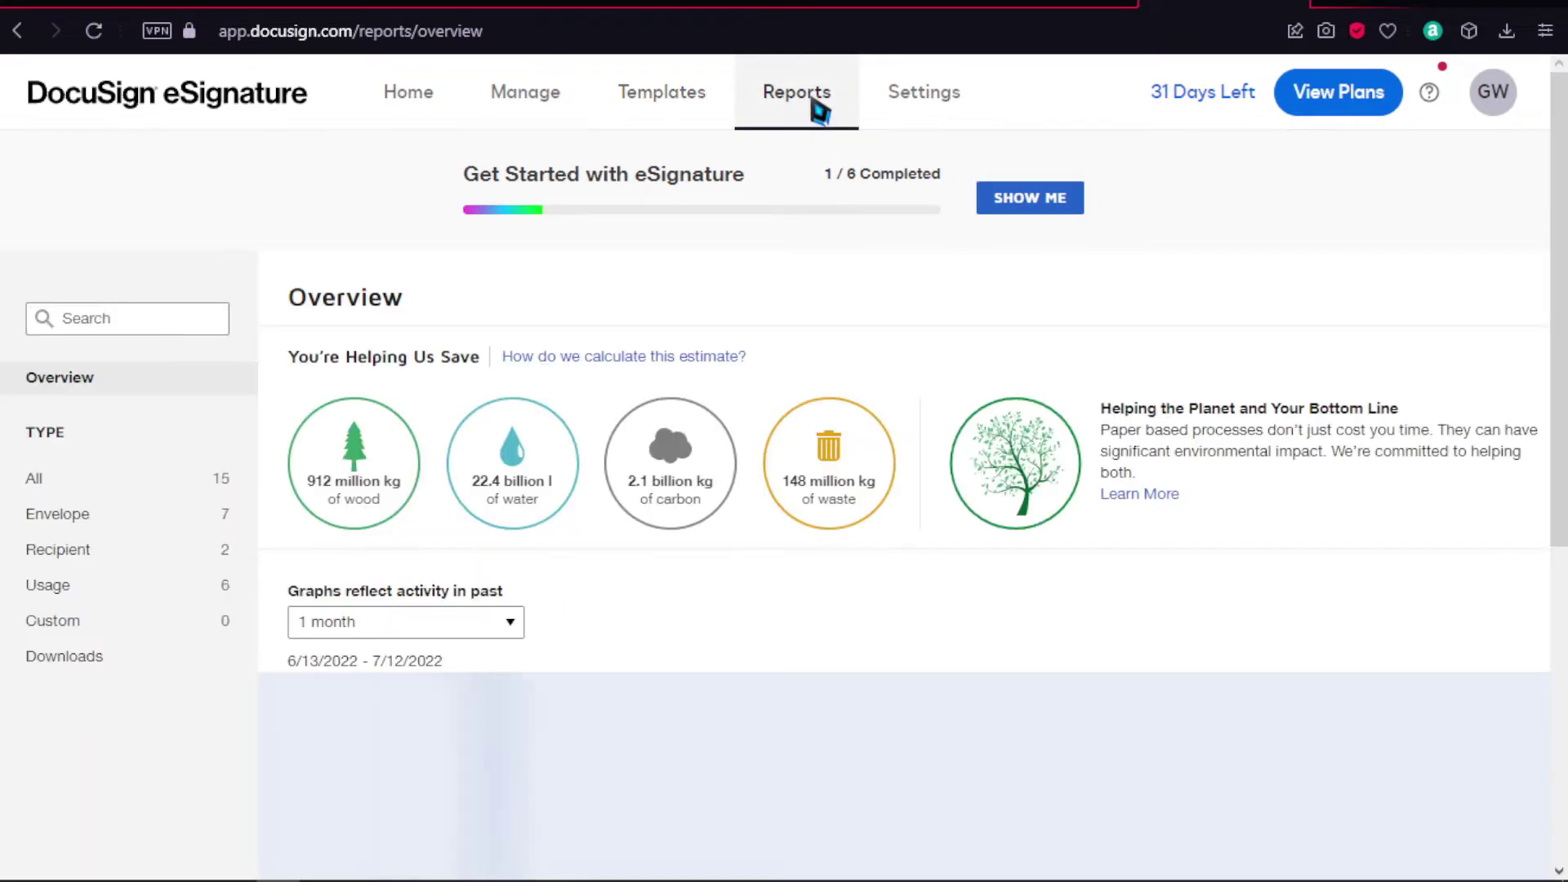
scroll(744, 821, down, 5)
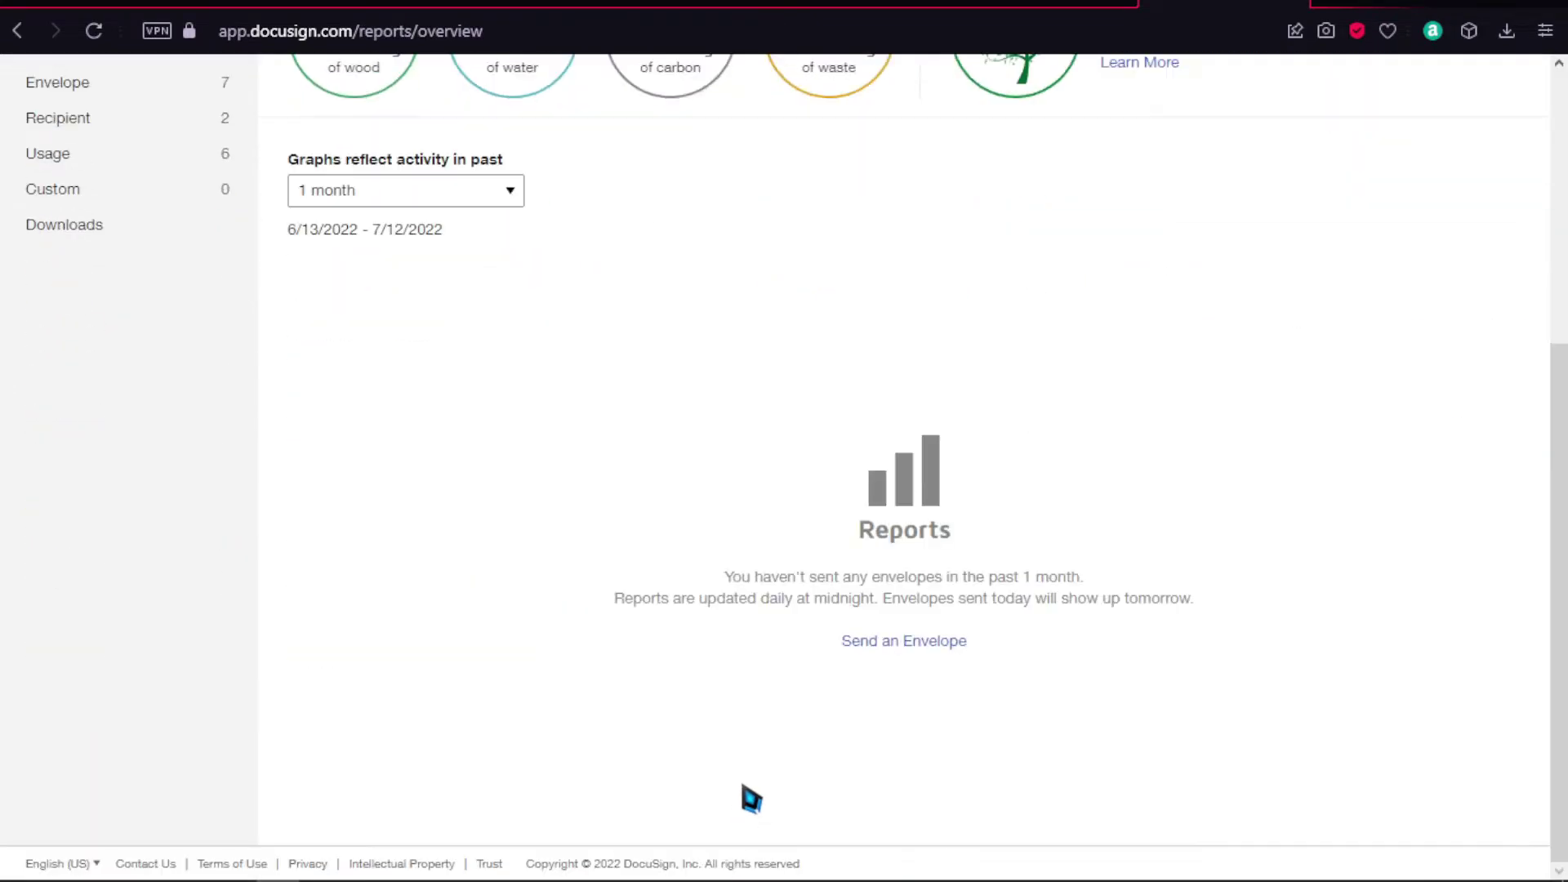
scroll(752, 799, up, 5)
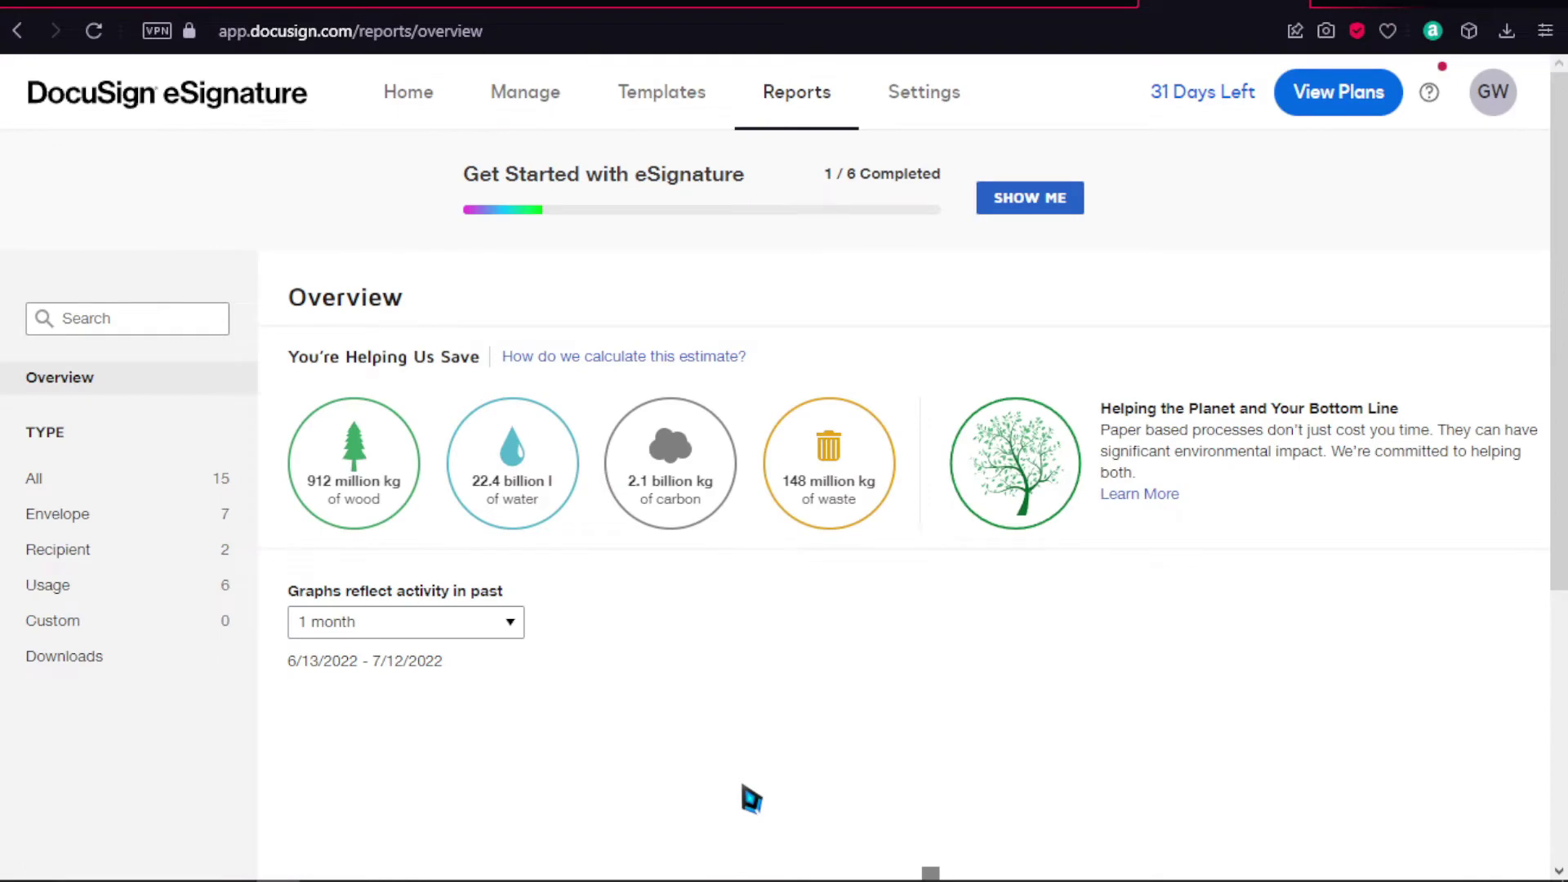
scroll(751, 799, down, 5)
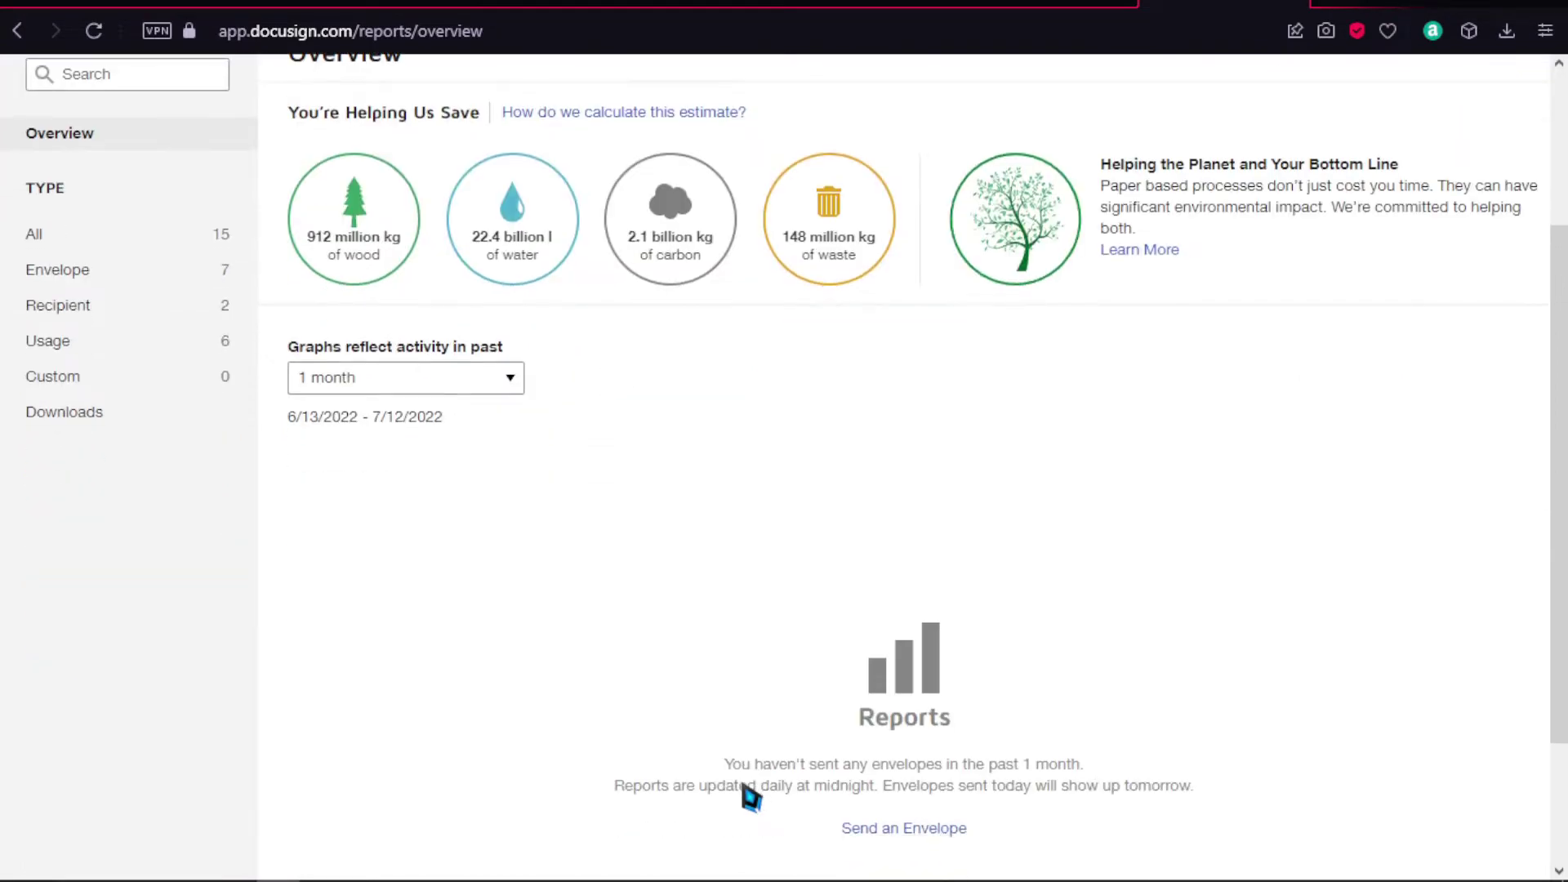
scroll(751, 798, up, 5)
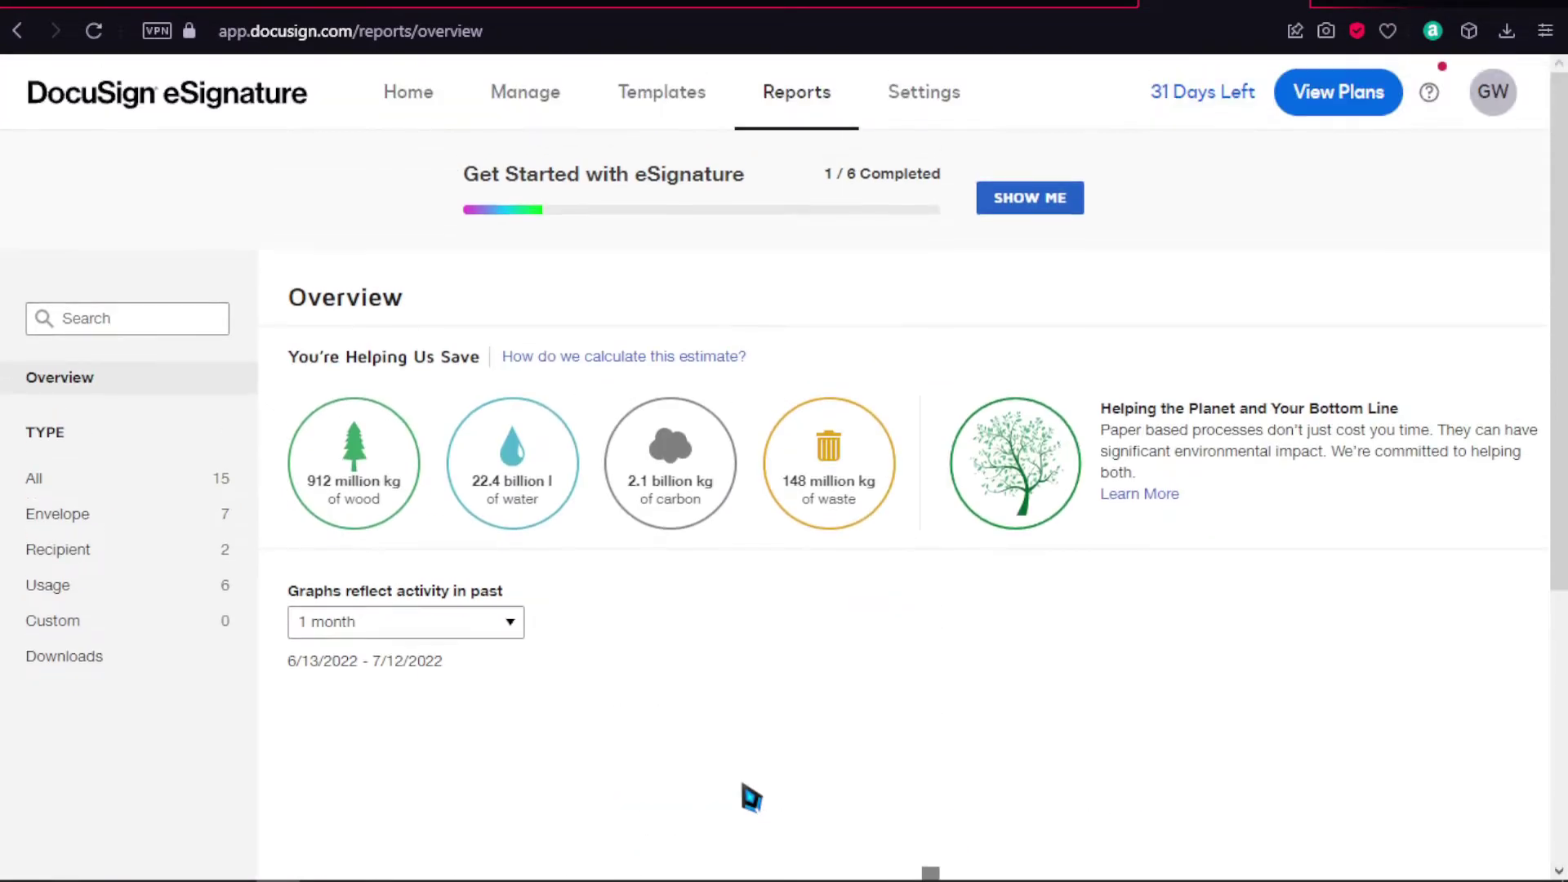
scroll(751, 798, down, 5)
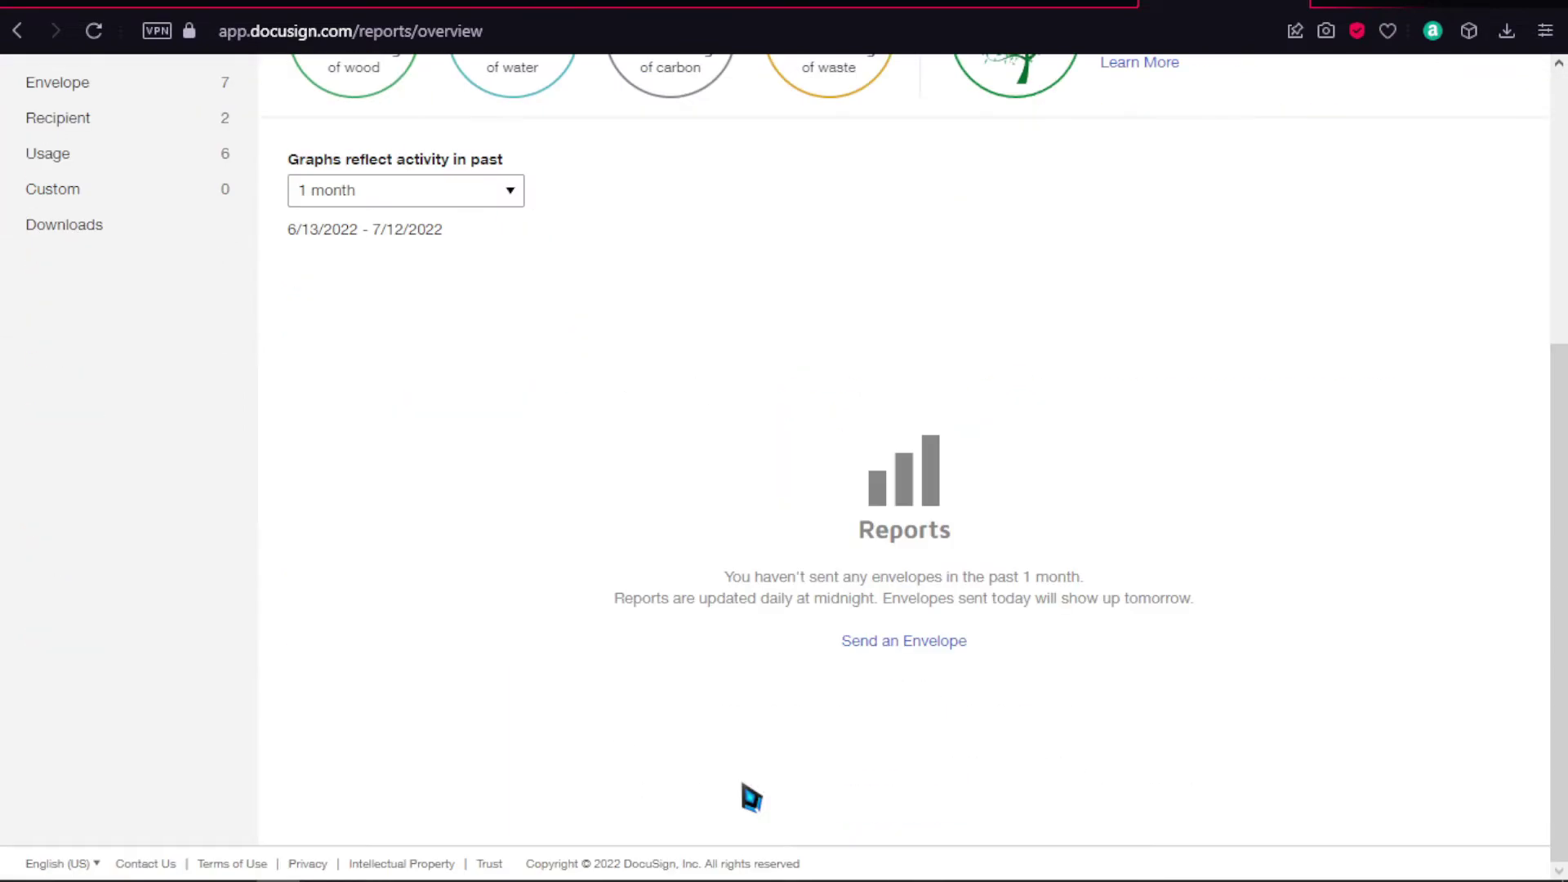
Step: Open the account Settings and go to the Account Profile page
scroll(752, 798, up, 5)
click(896, 123)
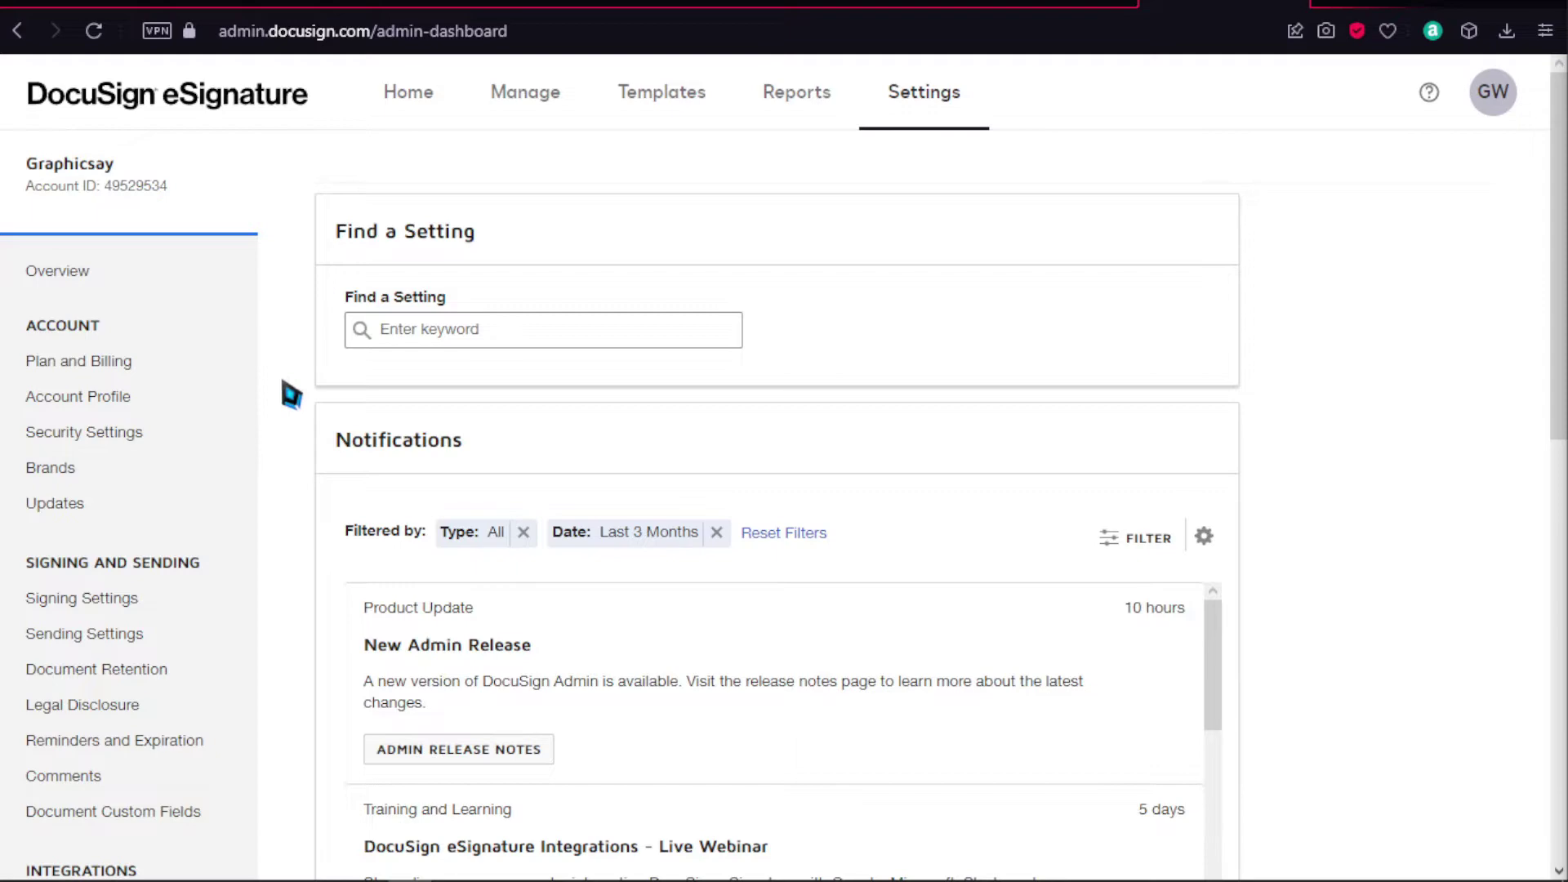
scroll(438, 414, down, 6)
scroll(441, 441, up, 6)
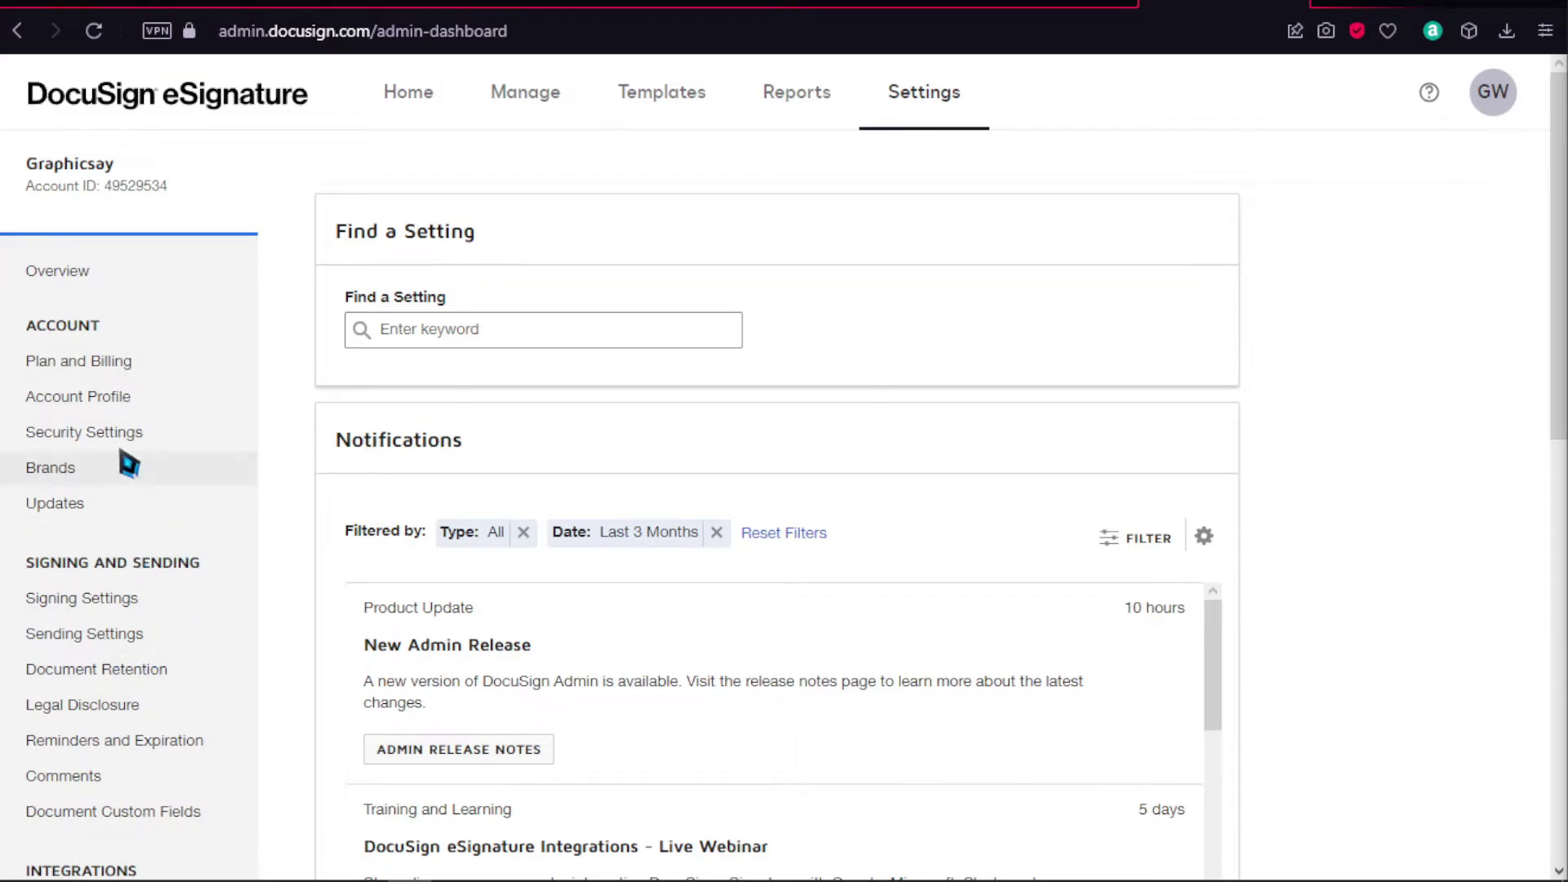
click(133, 411)
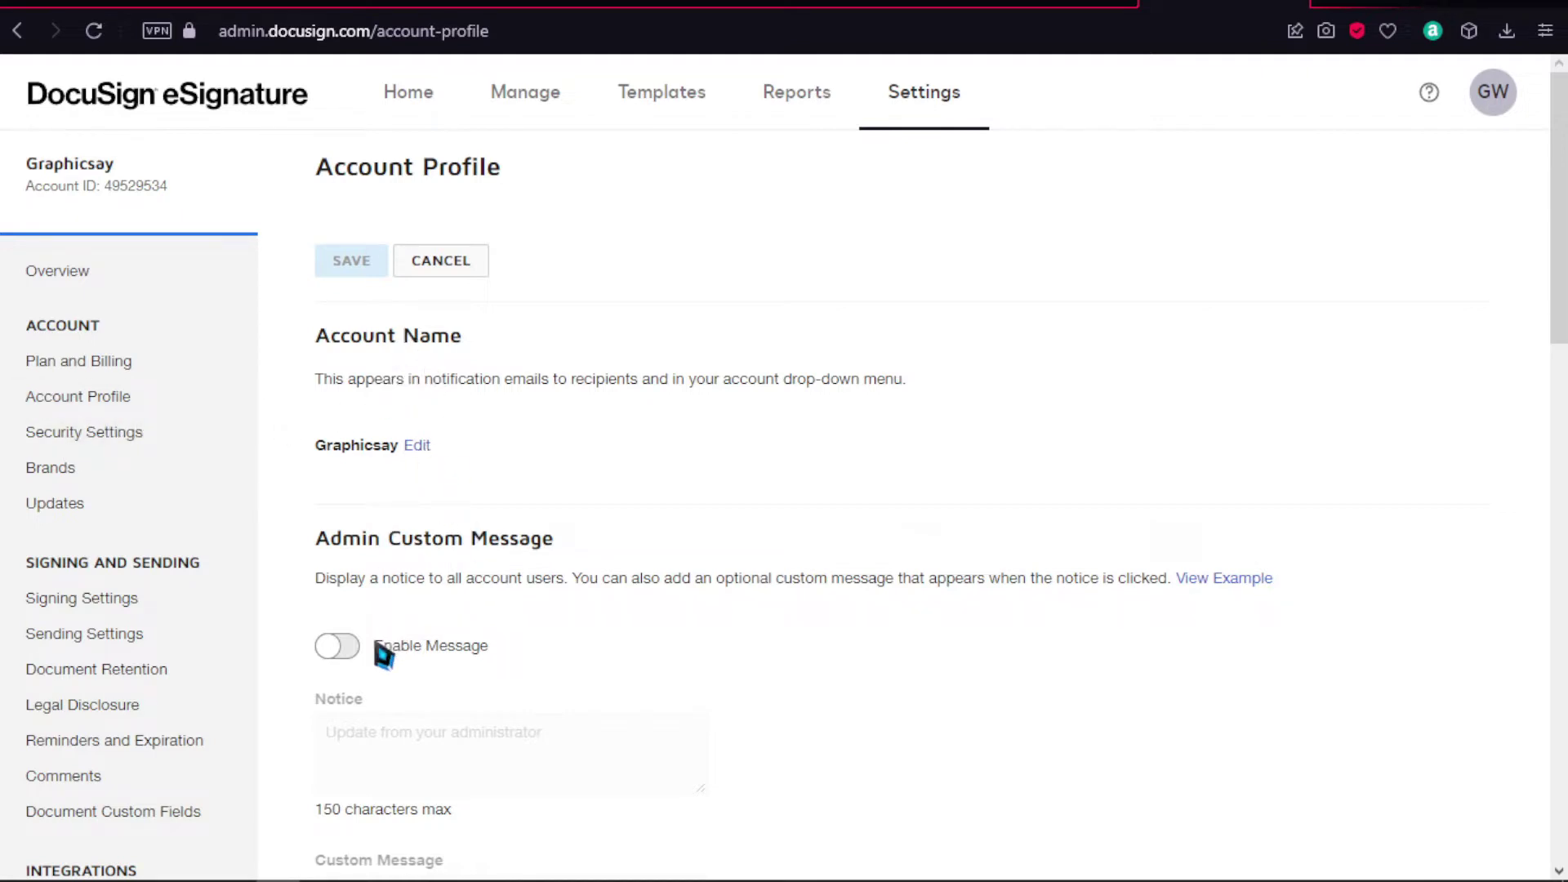
Step: Turn on Enable Message for the admin custom message and select its Notice text box
click(330, 649)
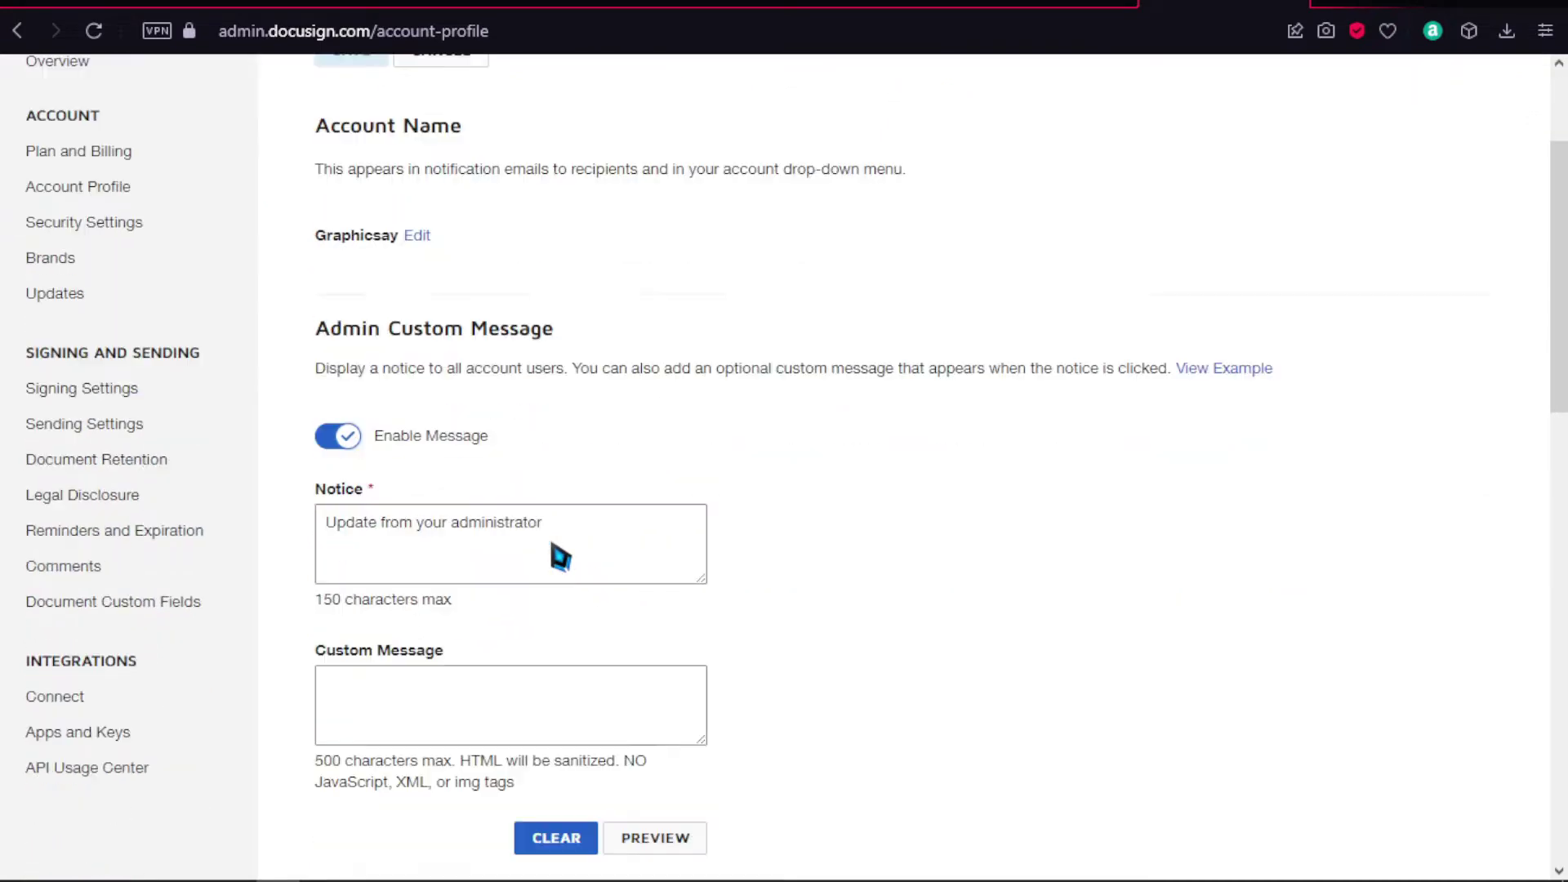
click(552, 544)
scroll(547, 552, down, 1)
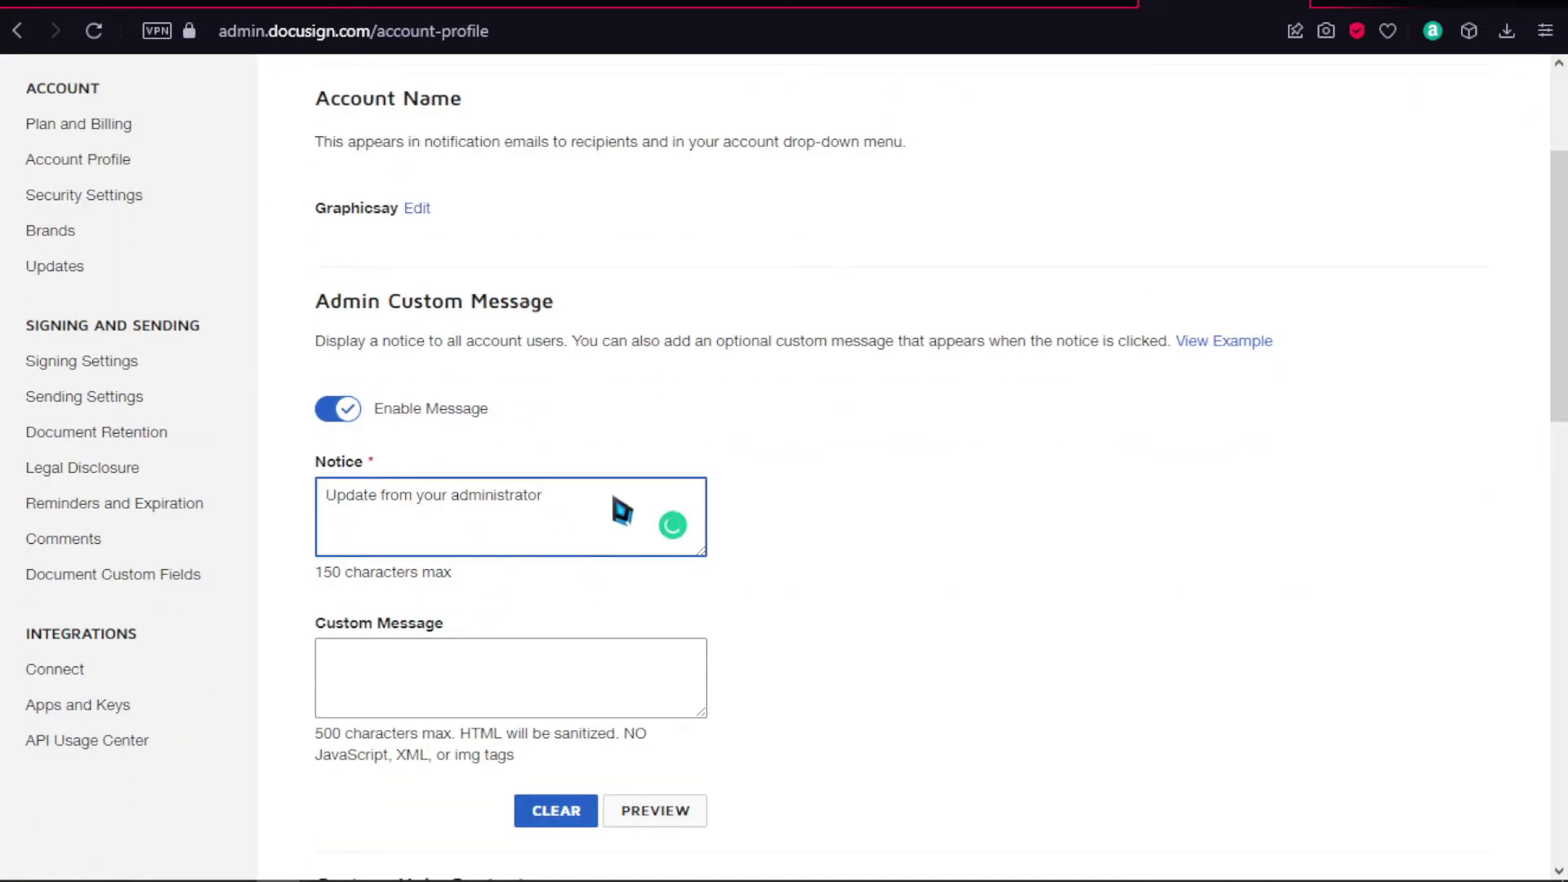
scroll(615, 507, down, 6)
scroll(882, 571, up, 1)
scroll(885, 576, up, 8)
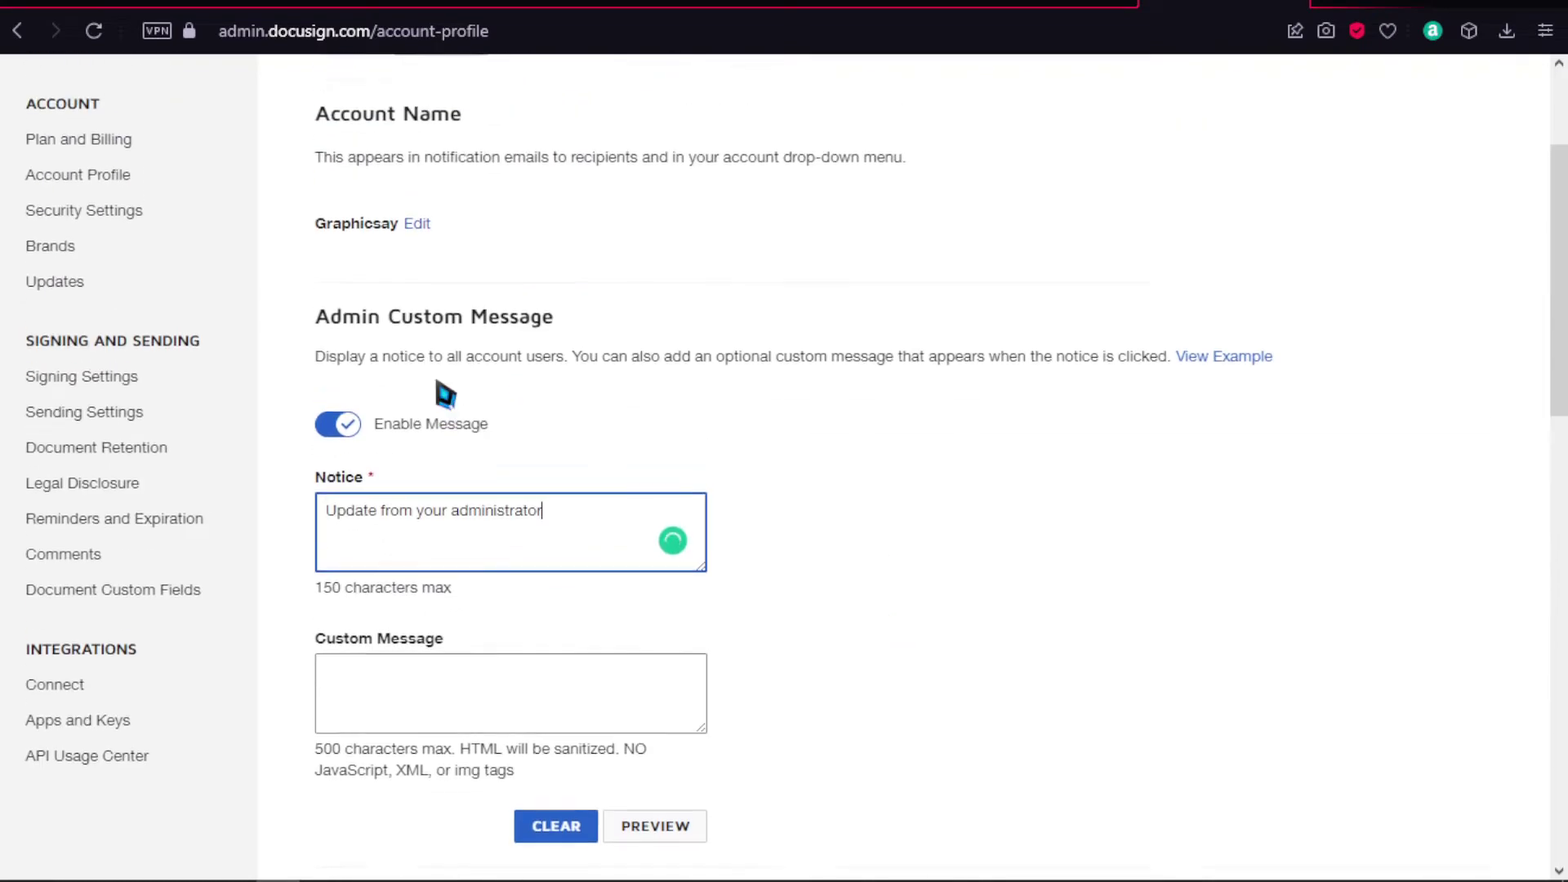
scroll(425, 609, down, 3)
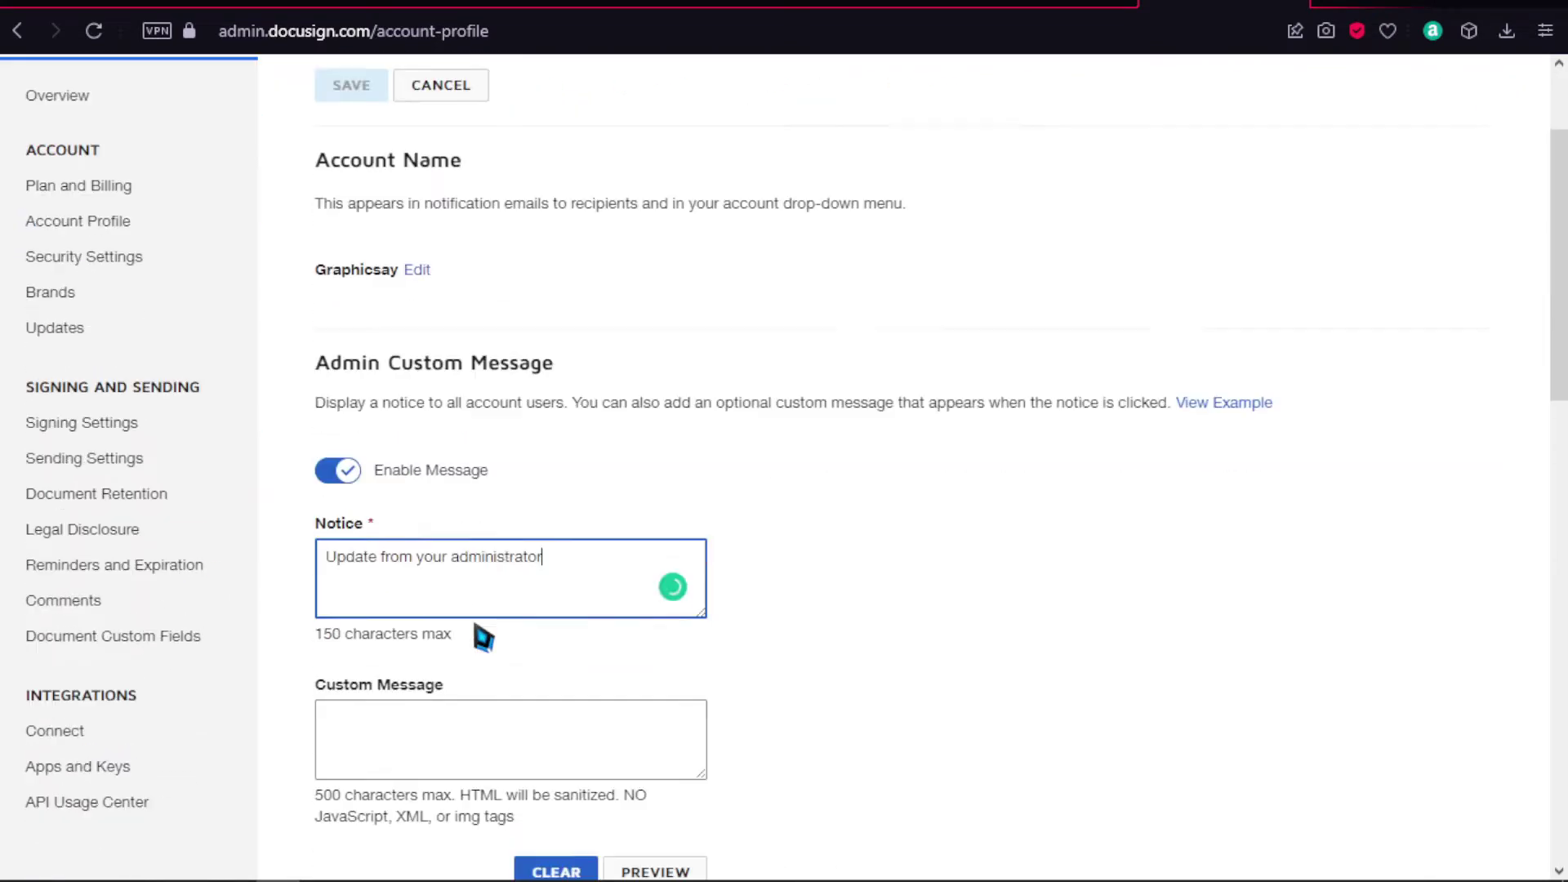
scroll(449, 613, up, 3)
scroll(336, 547, down, 8)
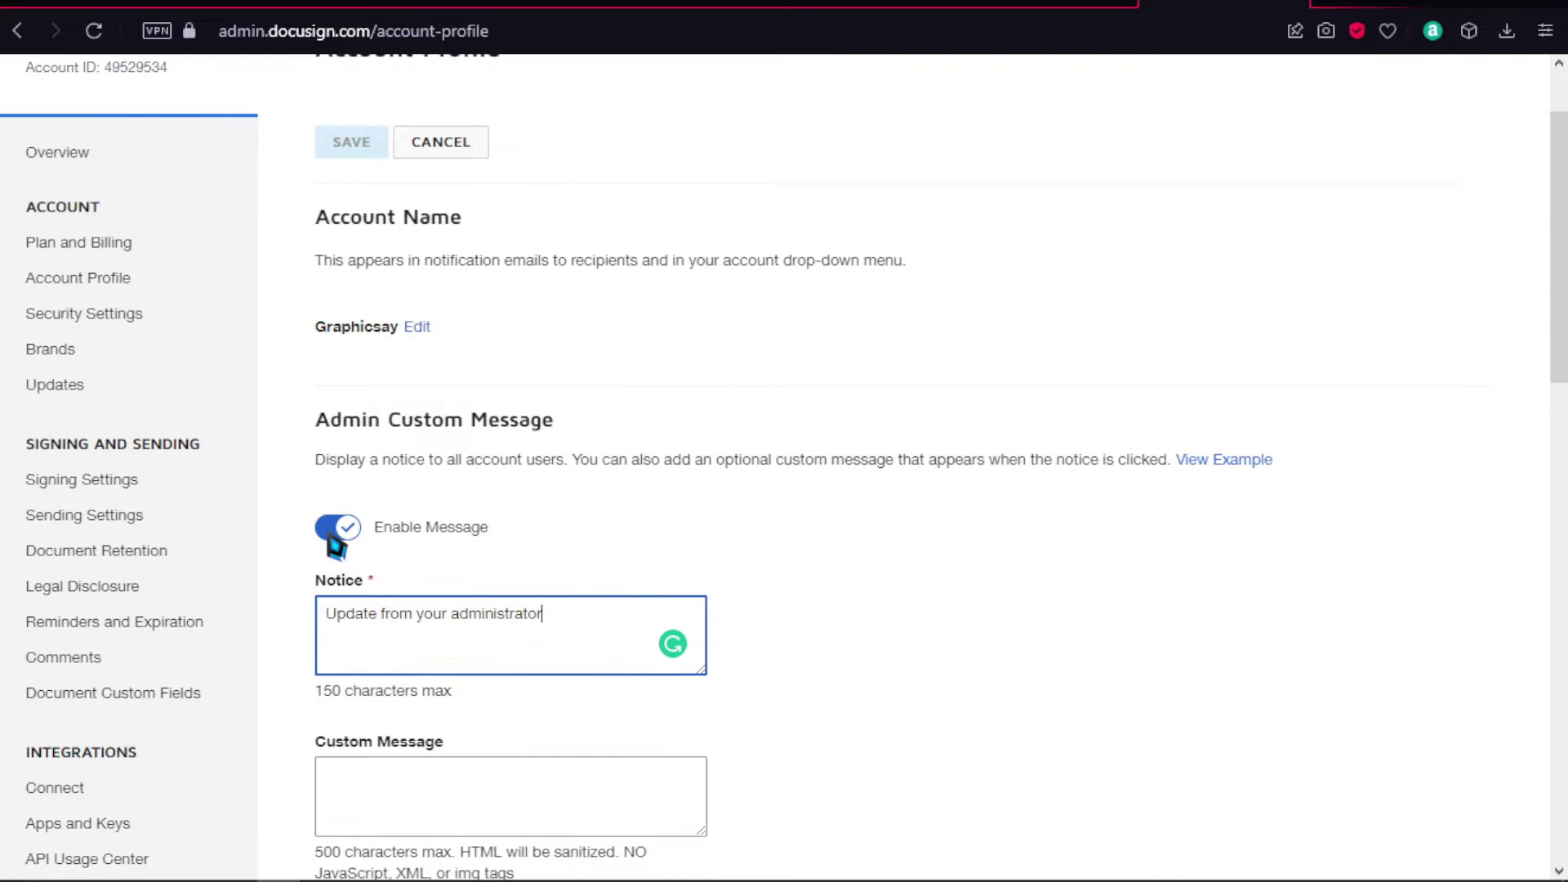
scroll(490, 653, up, 8)
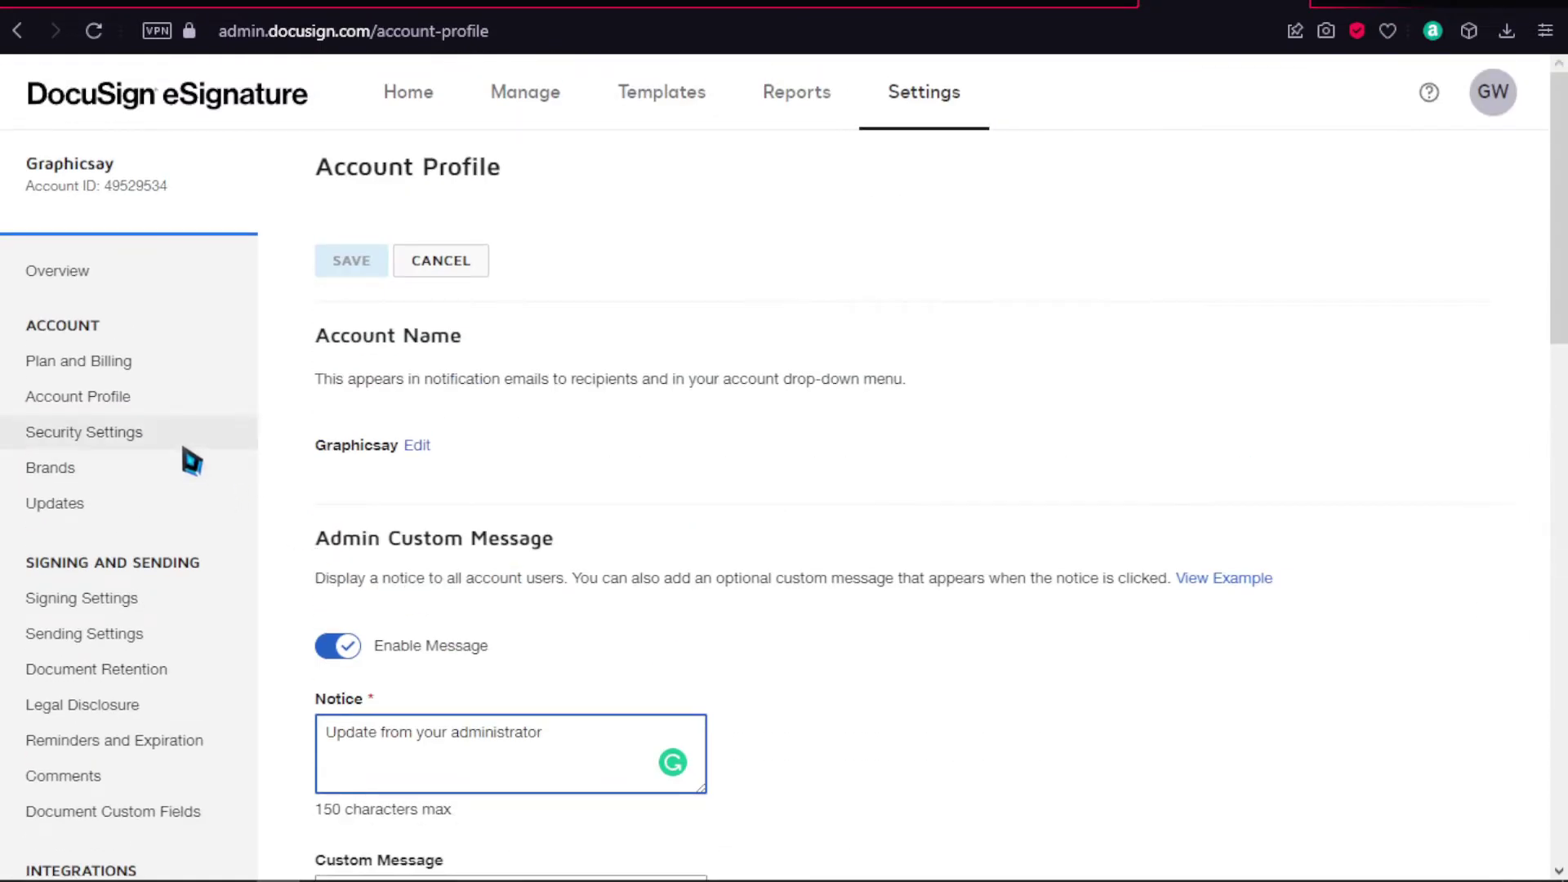
Step: Review the Security Settings page, then open the Brands settings
click(178, 437)
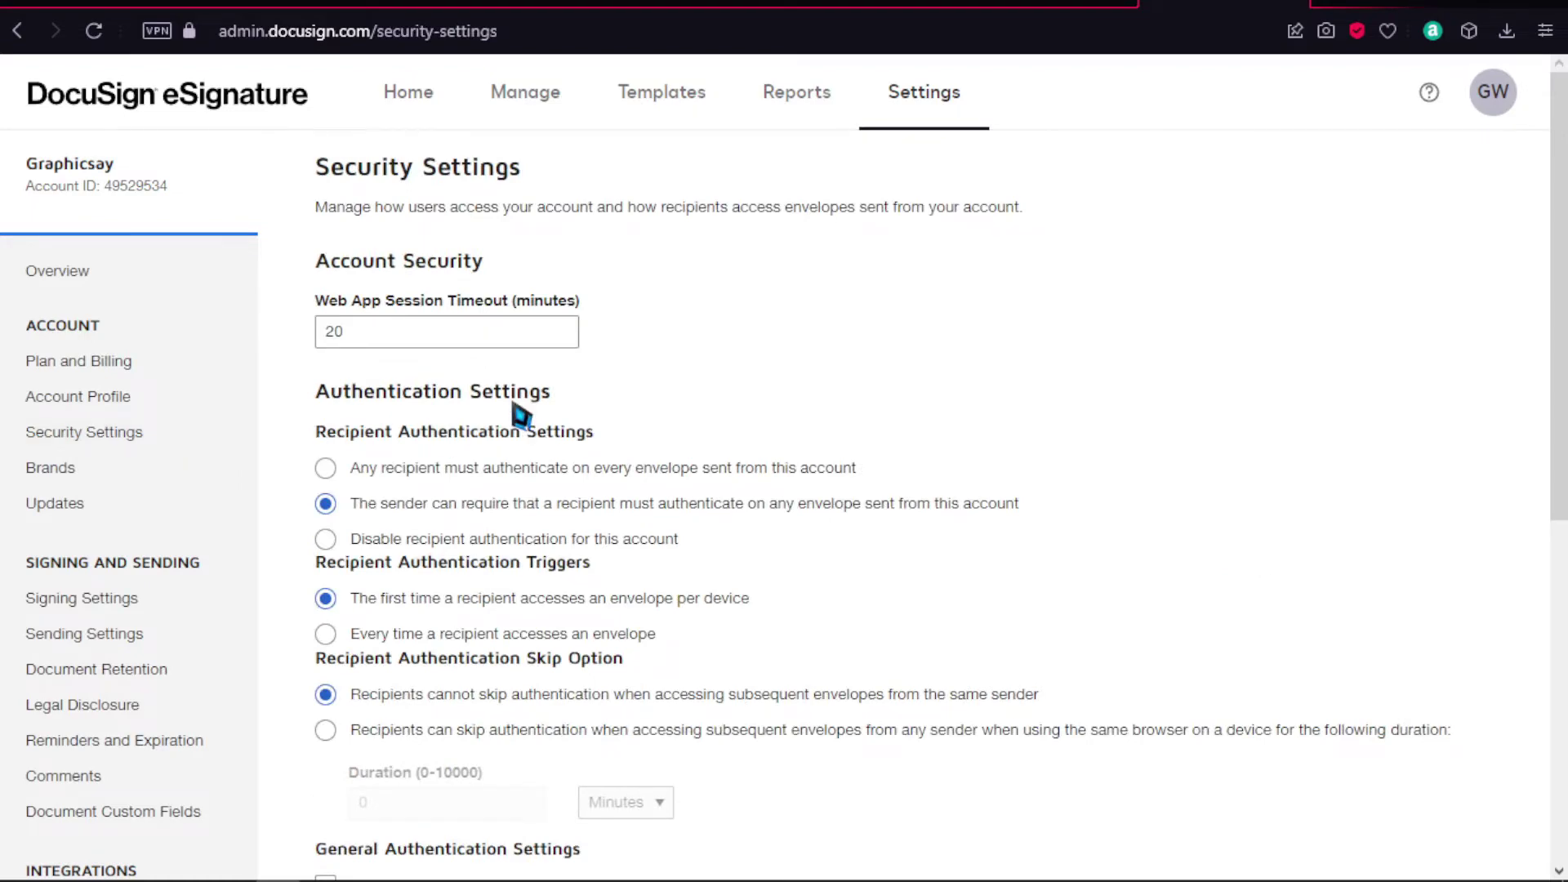
scroll(520, 415, down, 3)
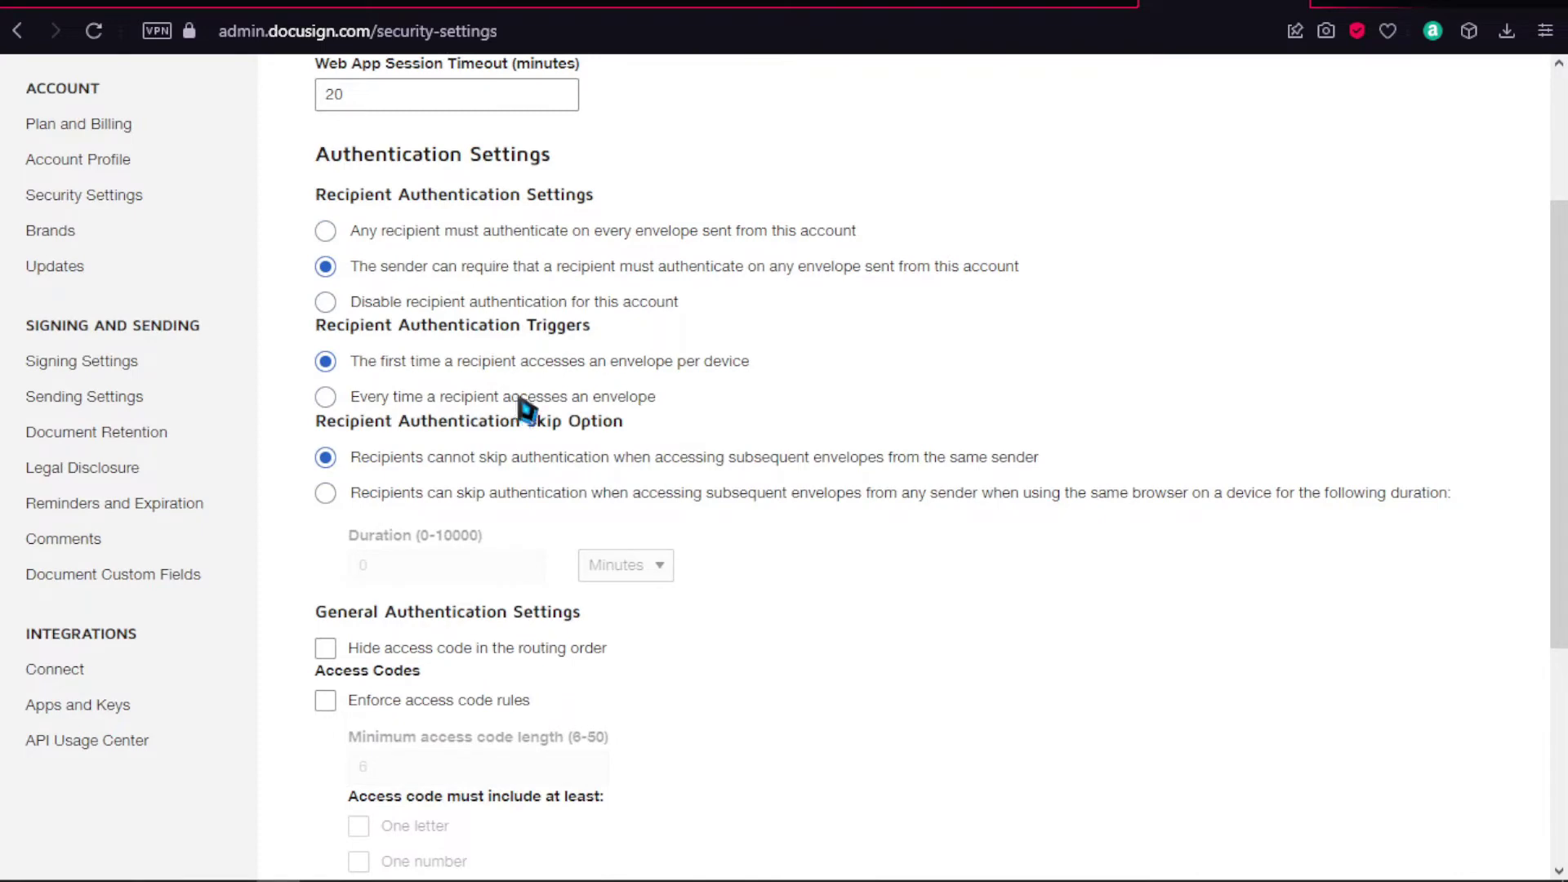
scroll(525, 408, up, 3)
scroll(525, 409, down, 2)
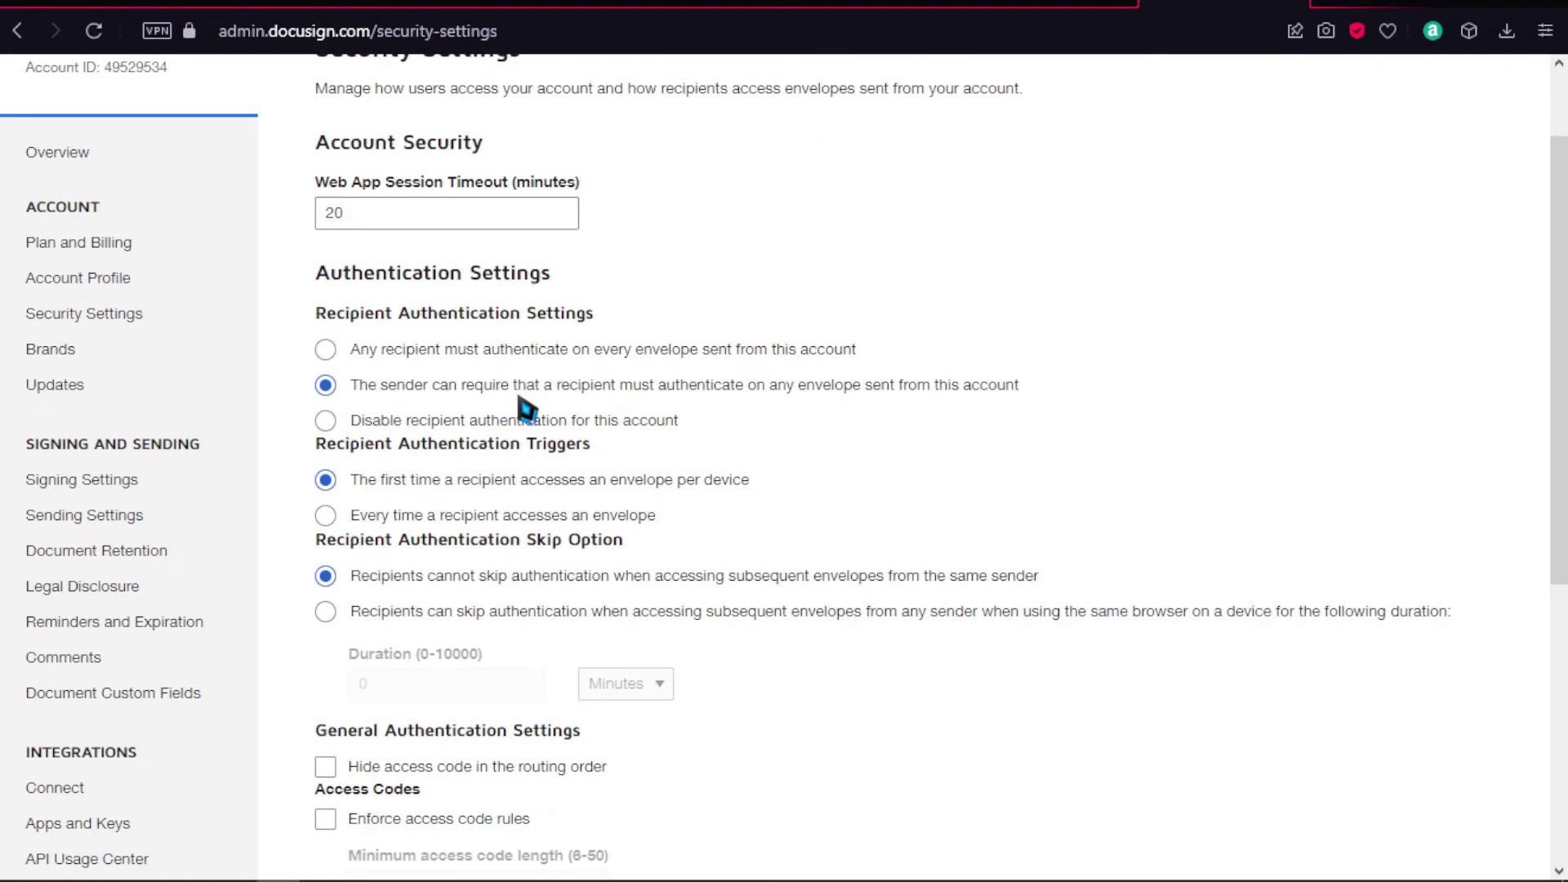
scroll(525, 408, down, 3)
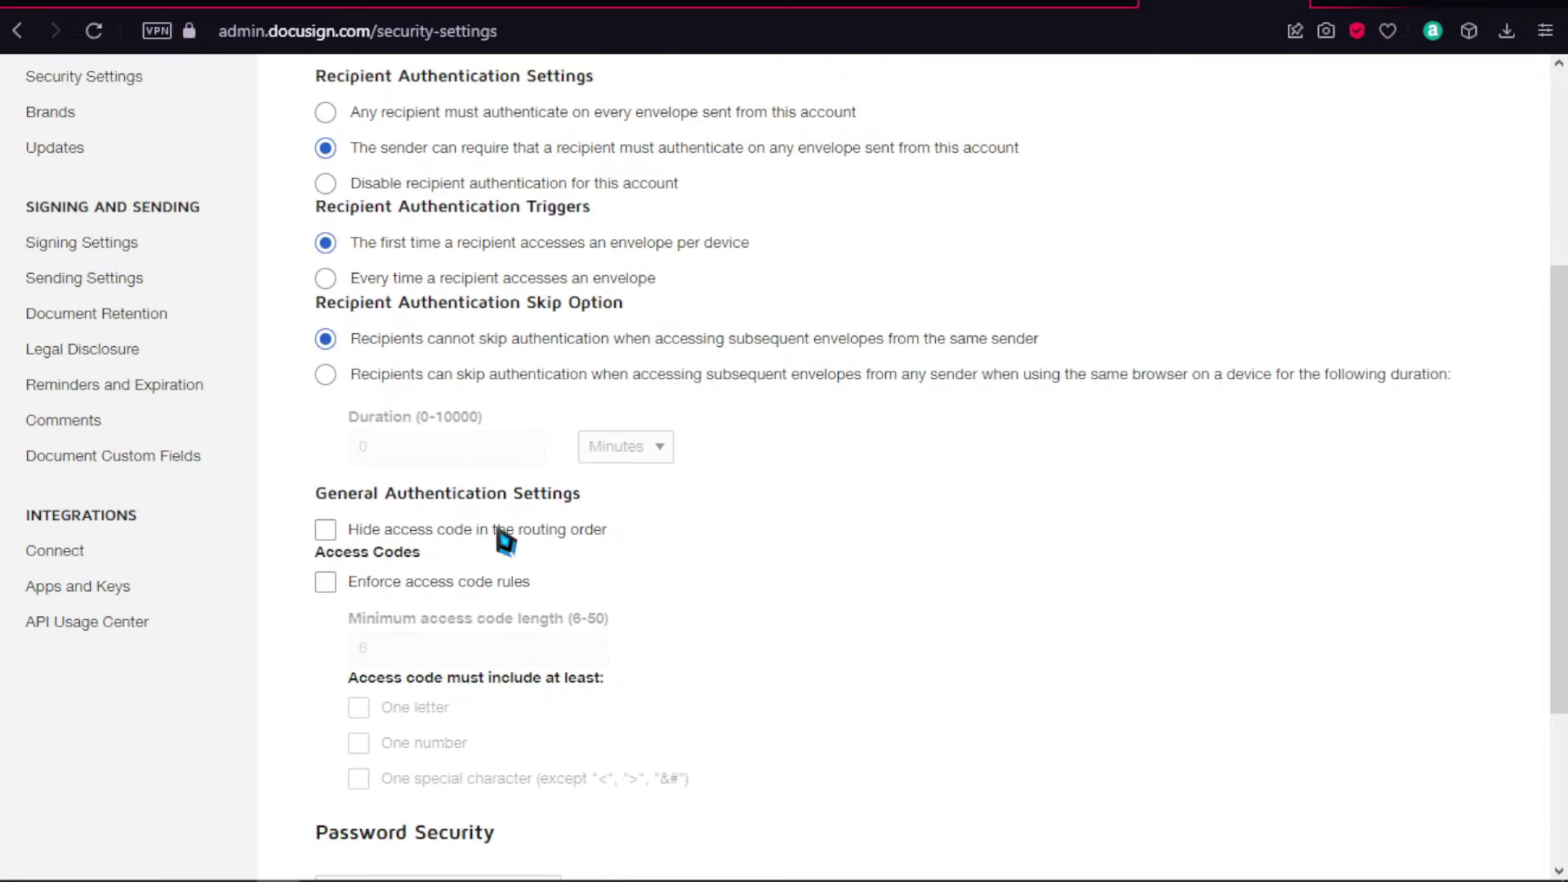
scroll(555, 637, down, 3)
scroll(560, 651, up, 8)
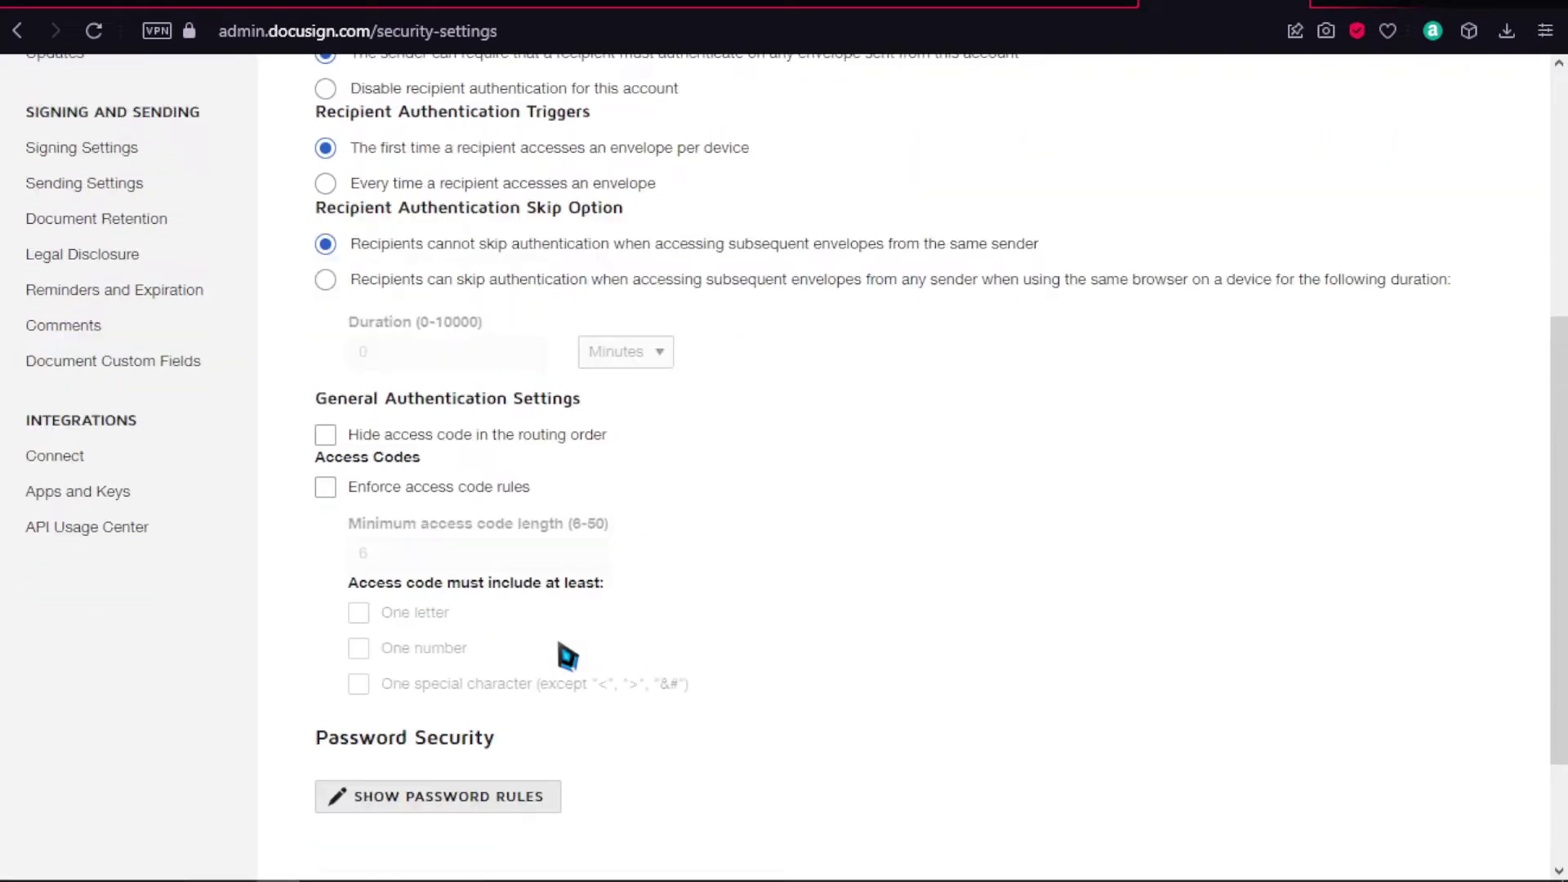
click(115, 462)
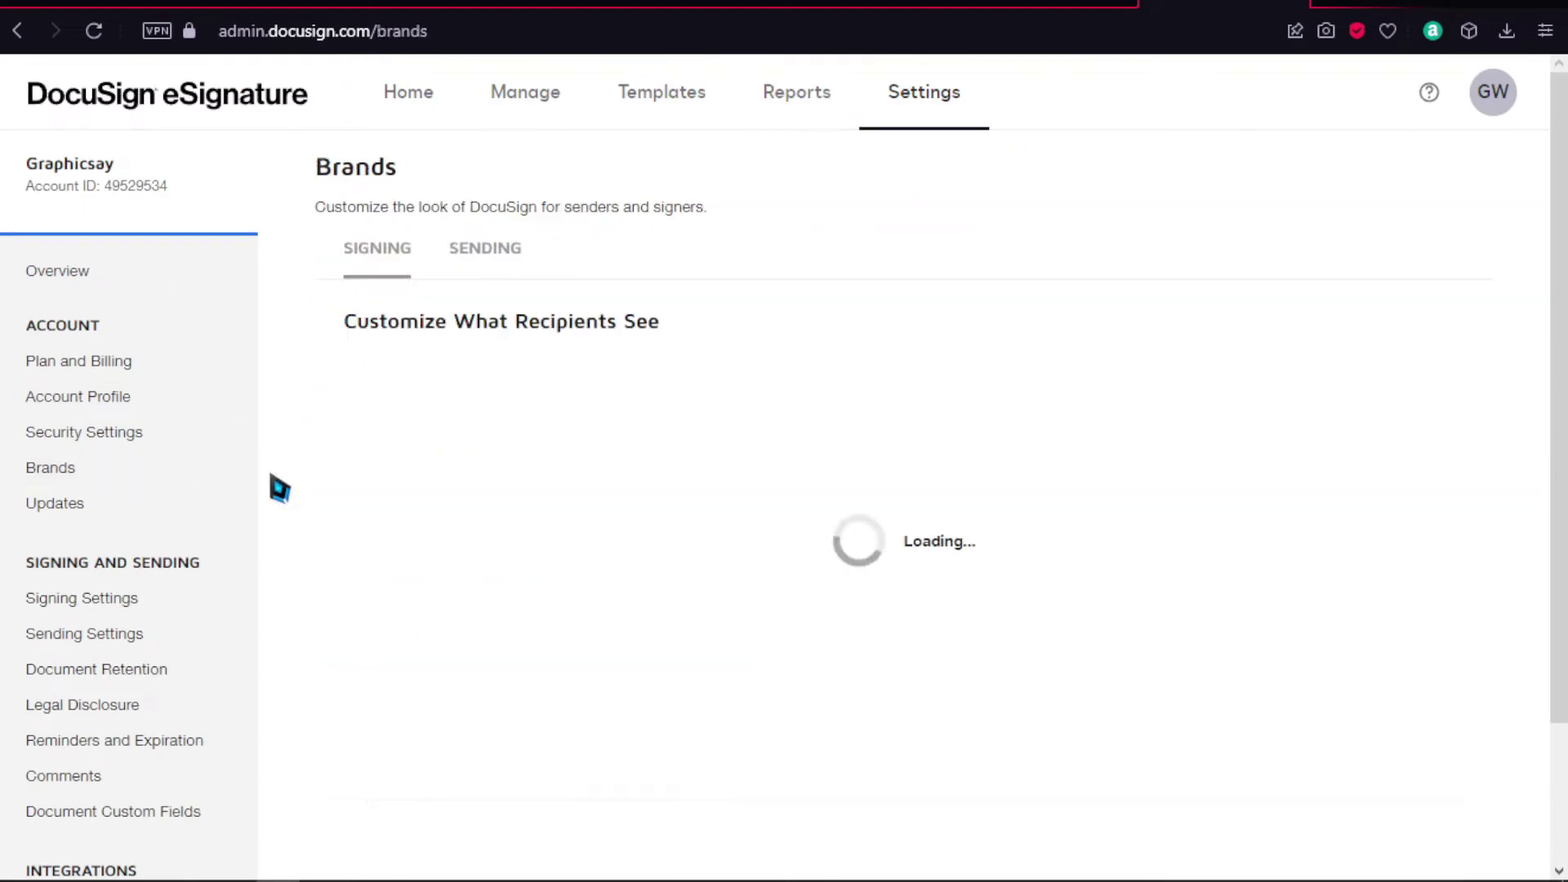
Step: In Signing Settings, allow senders to override sign on paper
click(124, 609)
scroll(417, 576, down, 3)
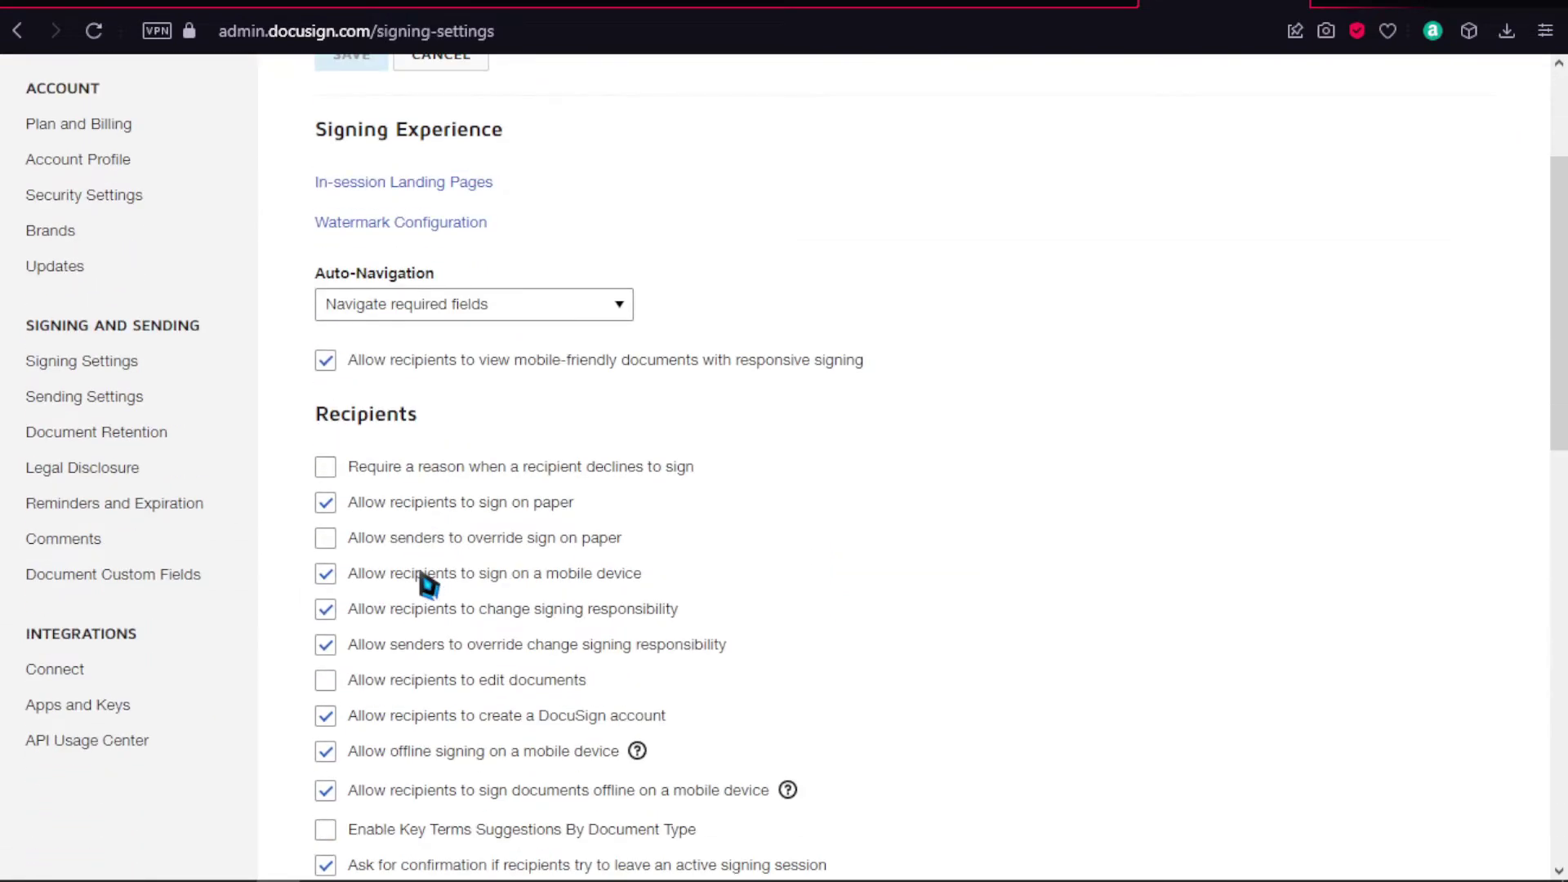
click(462, 543)
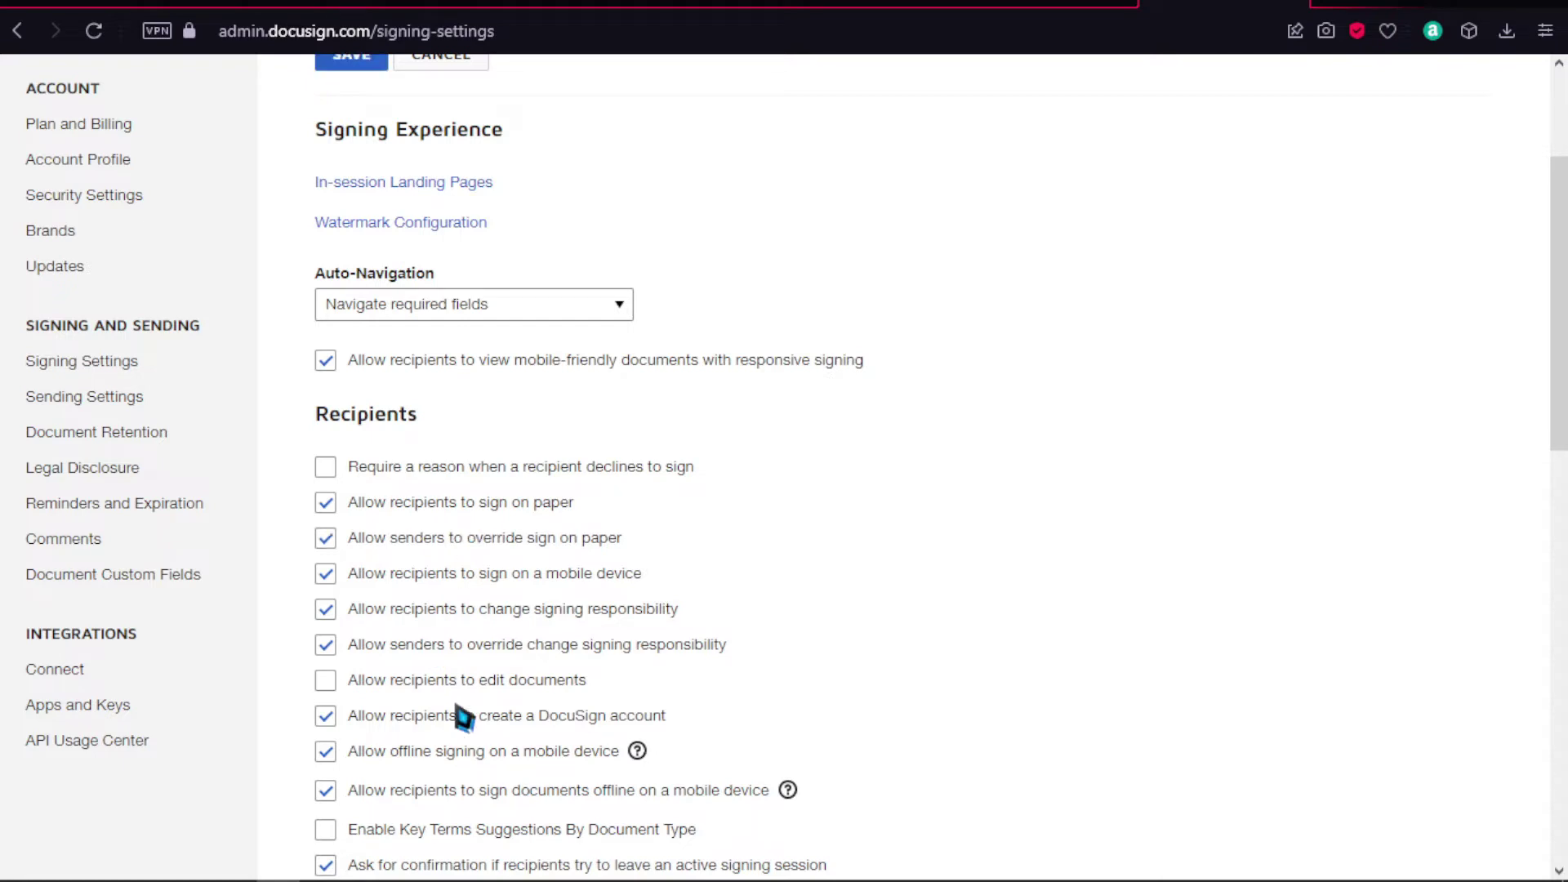
scroll(490, 653, down, 2)
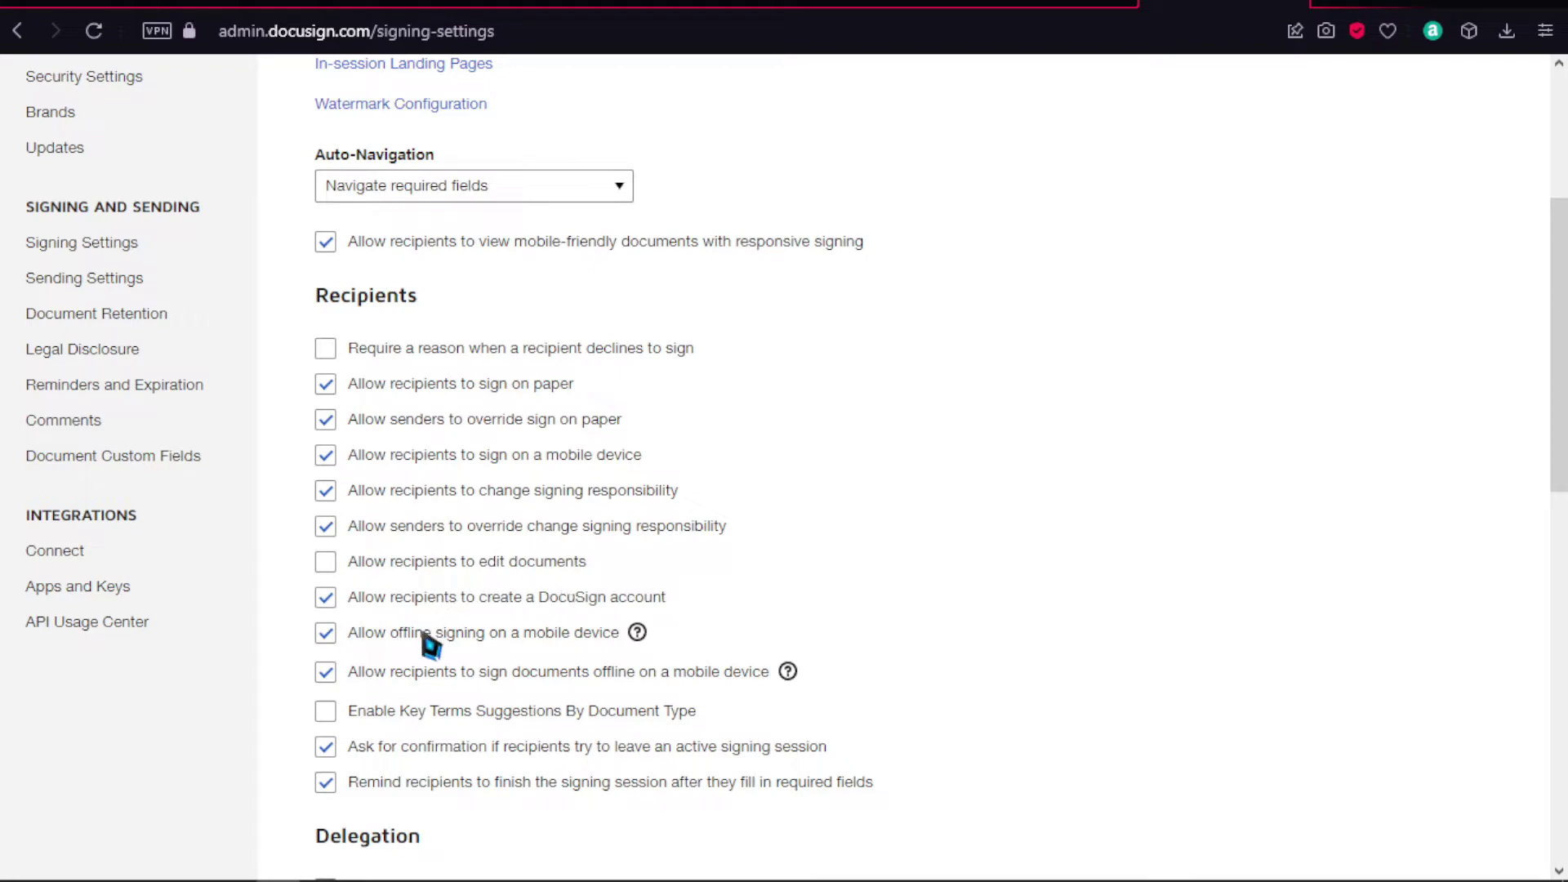
Step: Set signatures to 'Do not add frame' and review the remaining signing options
scroll(429, 675, down, 5)
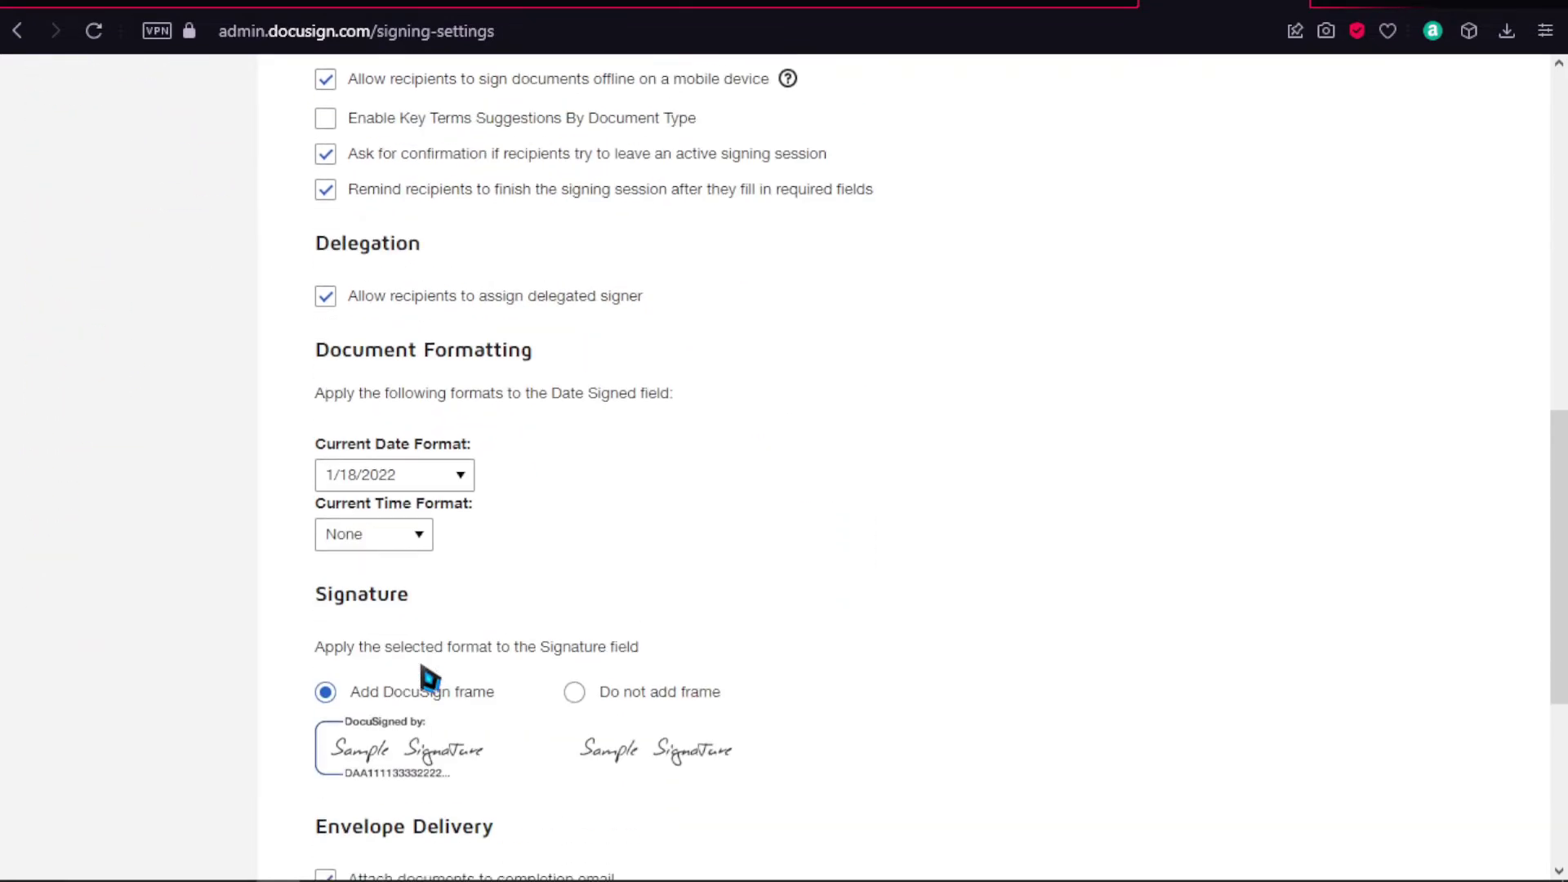
scroll(426, 552, up, 3)
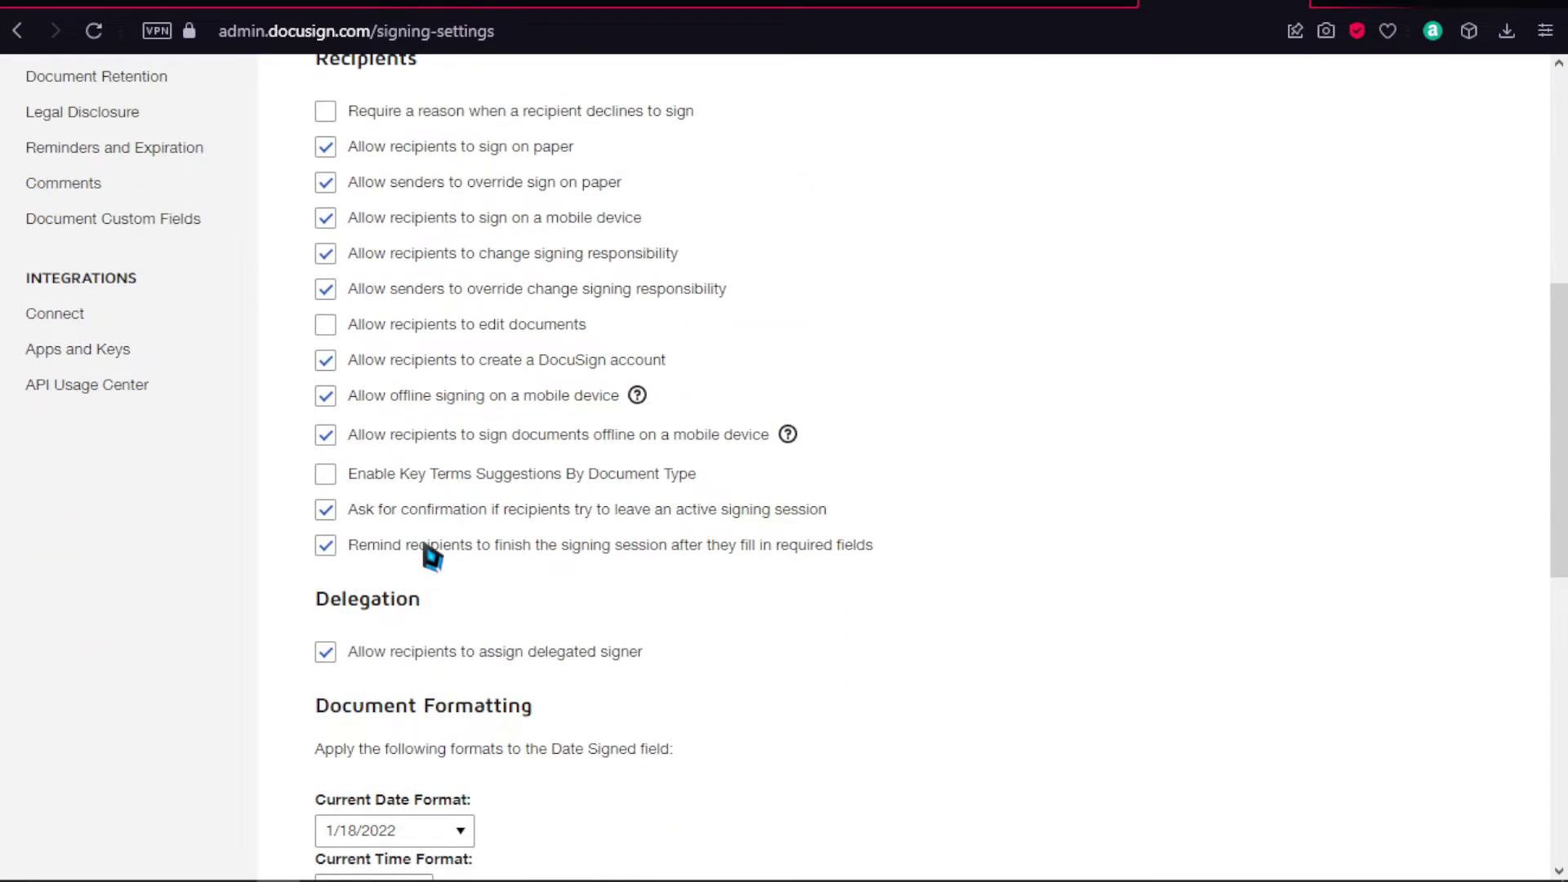
scroll(430, 556, up, 4)
scroll(427, 550, down, 8)
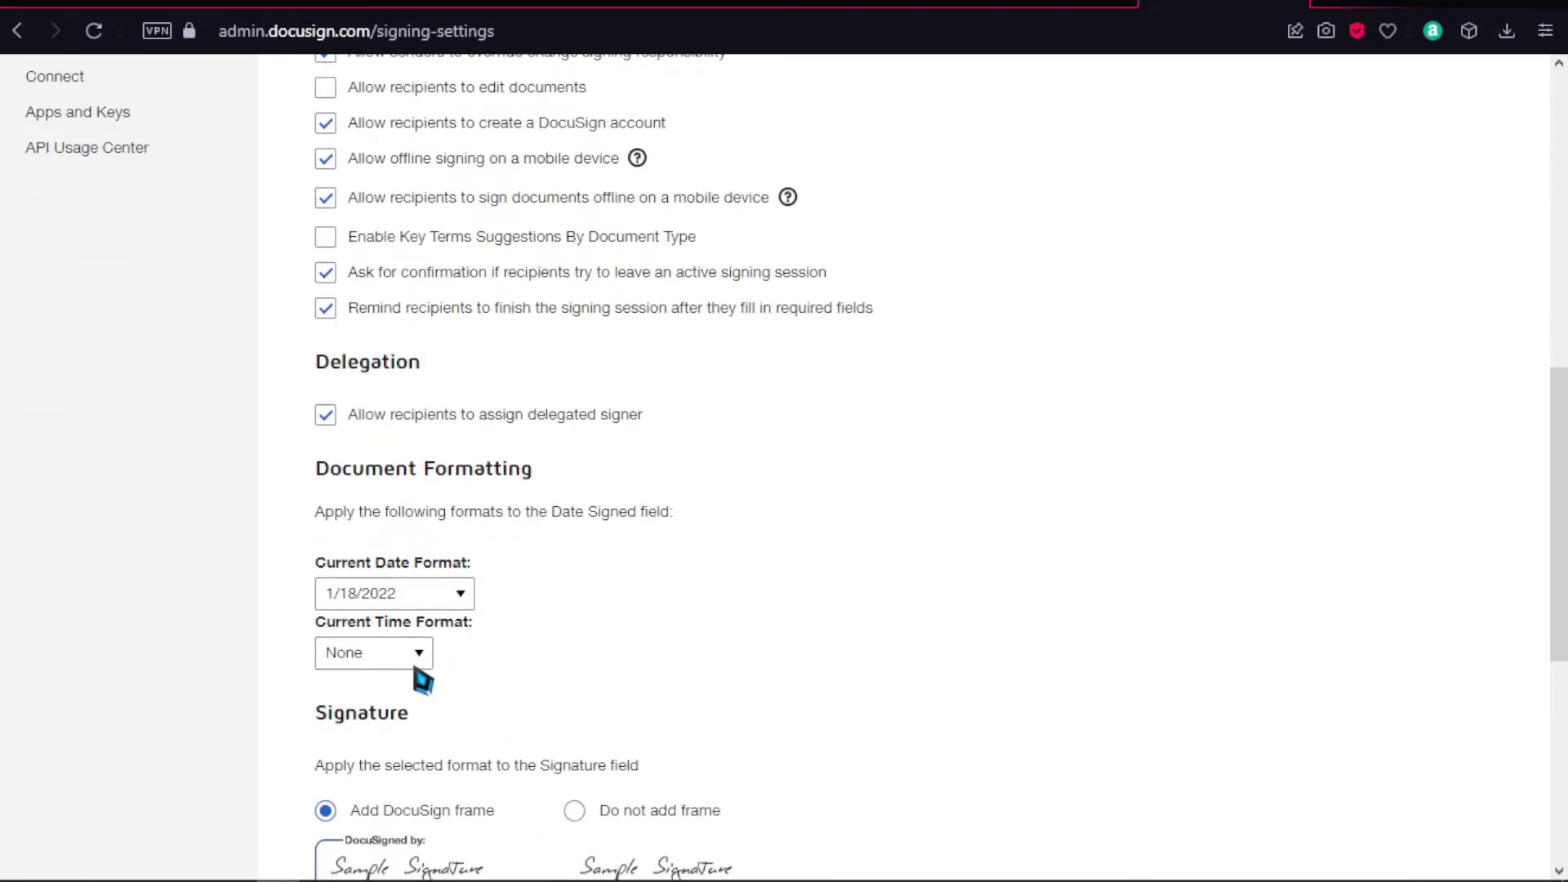
scroll(420, 669, down, 1)
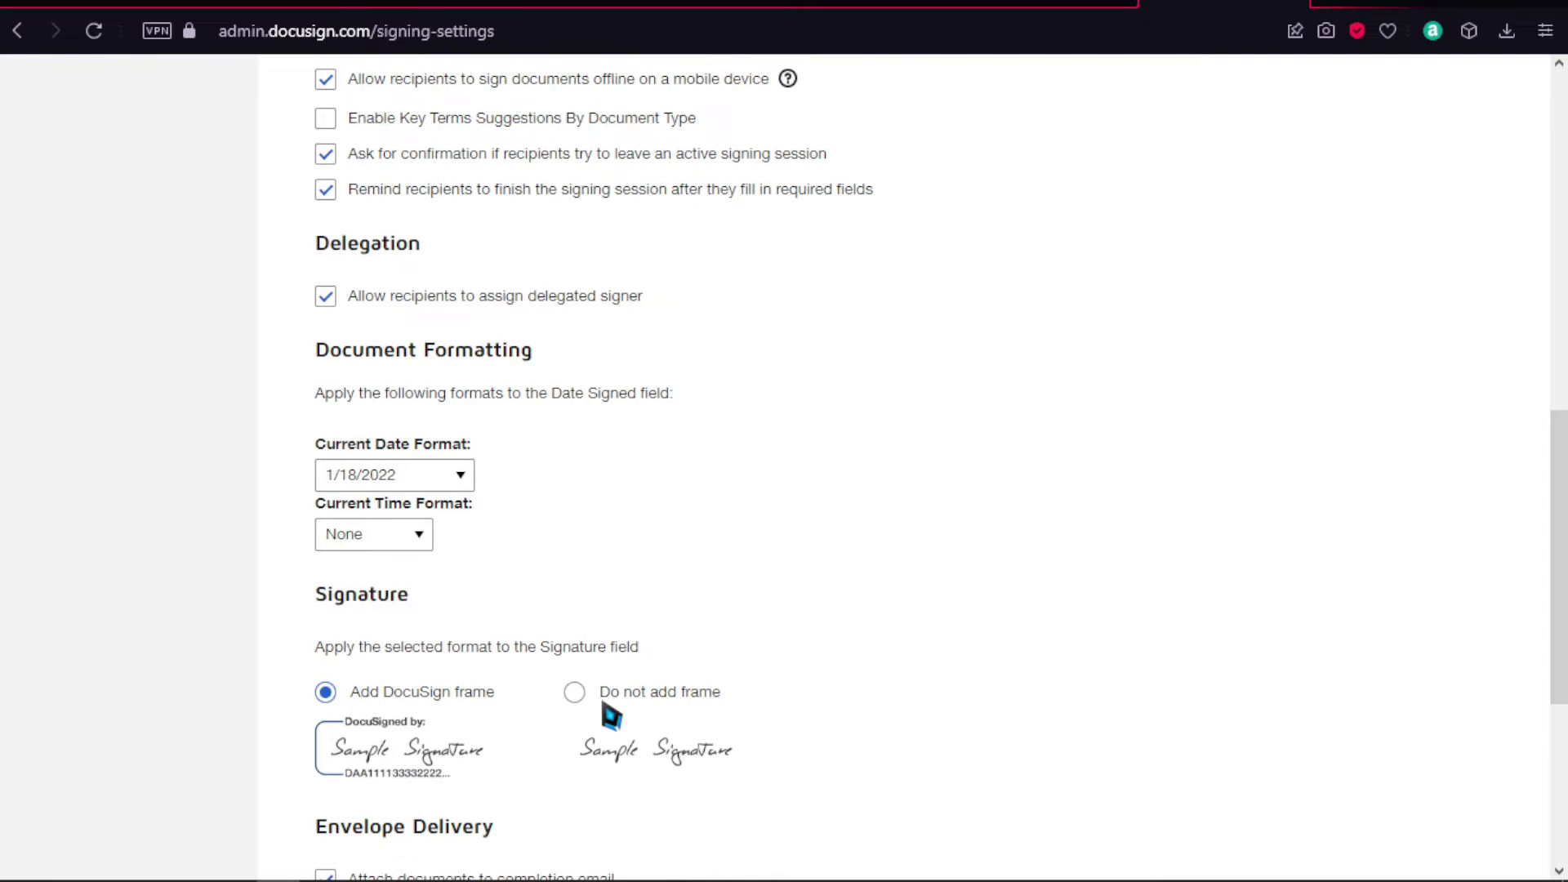
scroll(490, 711, down, 2)
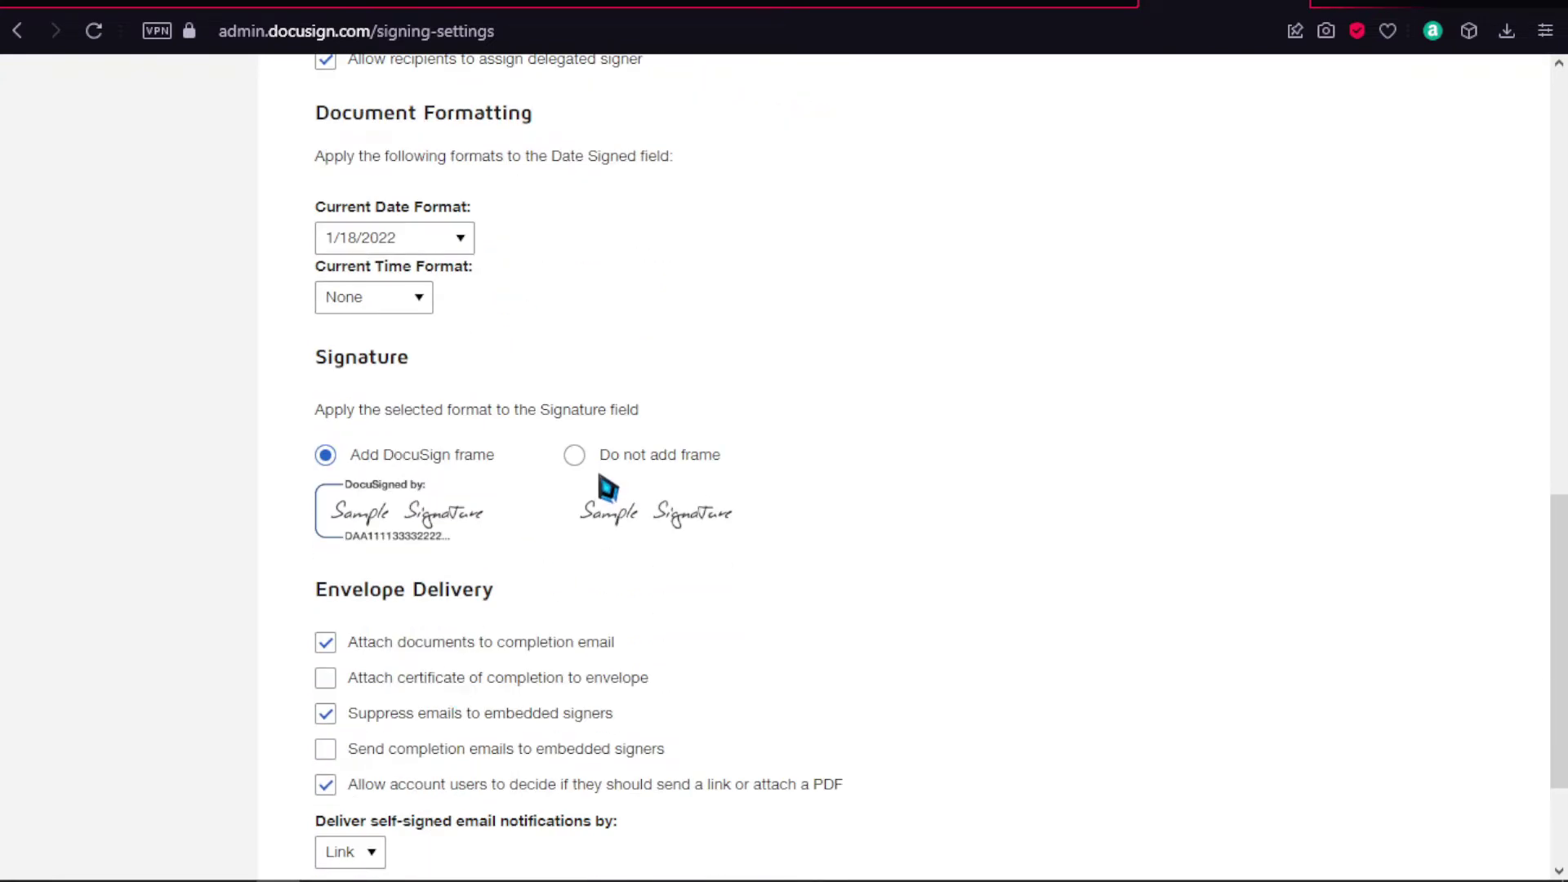
click(576, 454)
scroll(490, 522, down, 2)
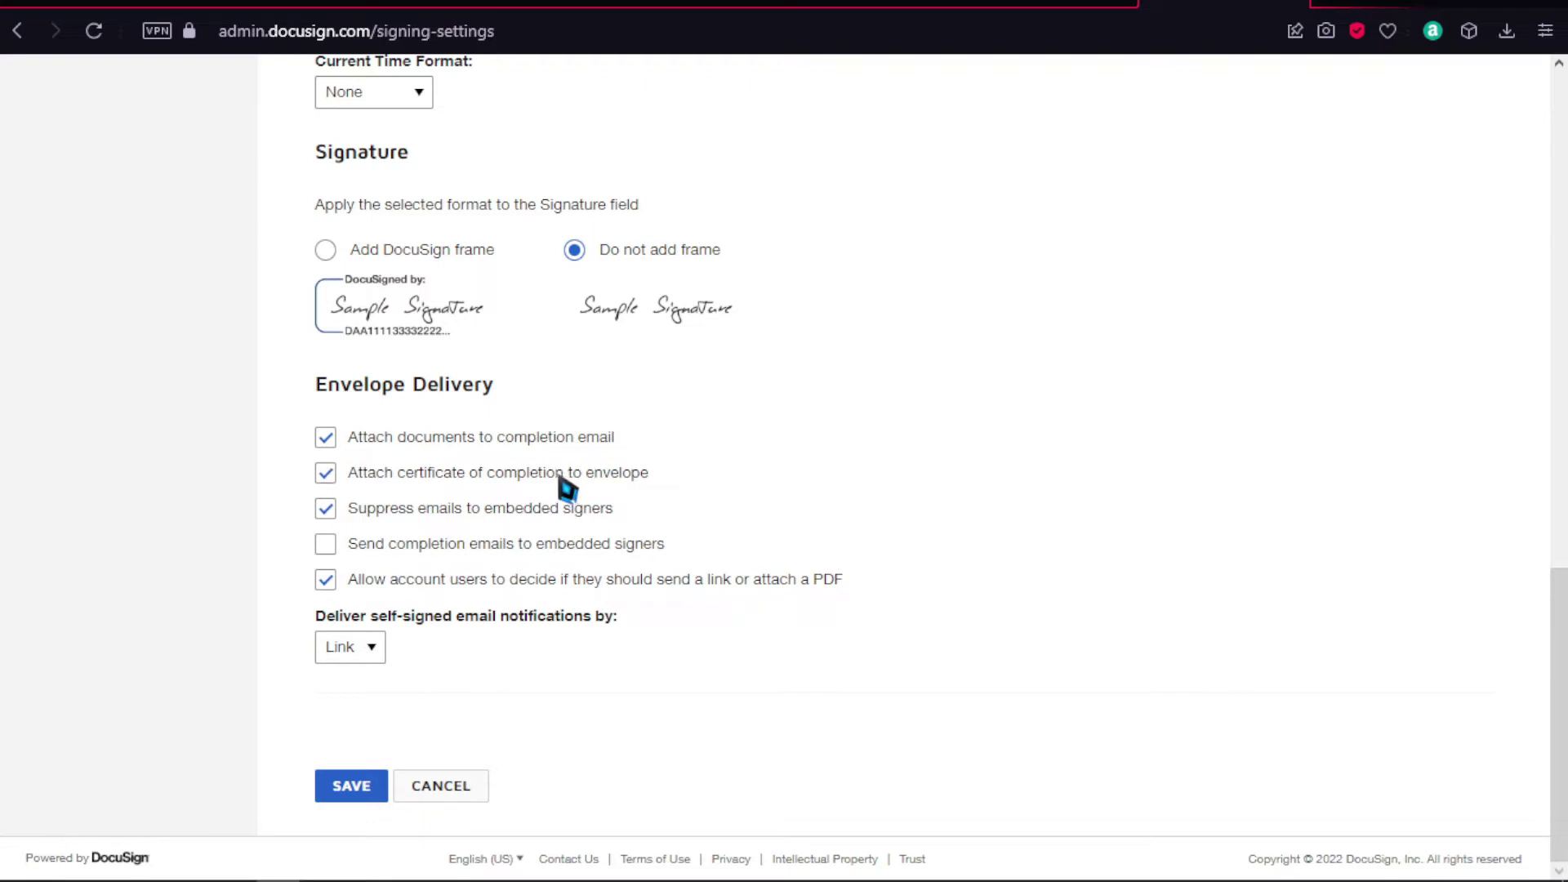
scroll(482, 590, up, 10)
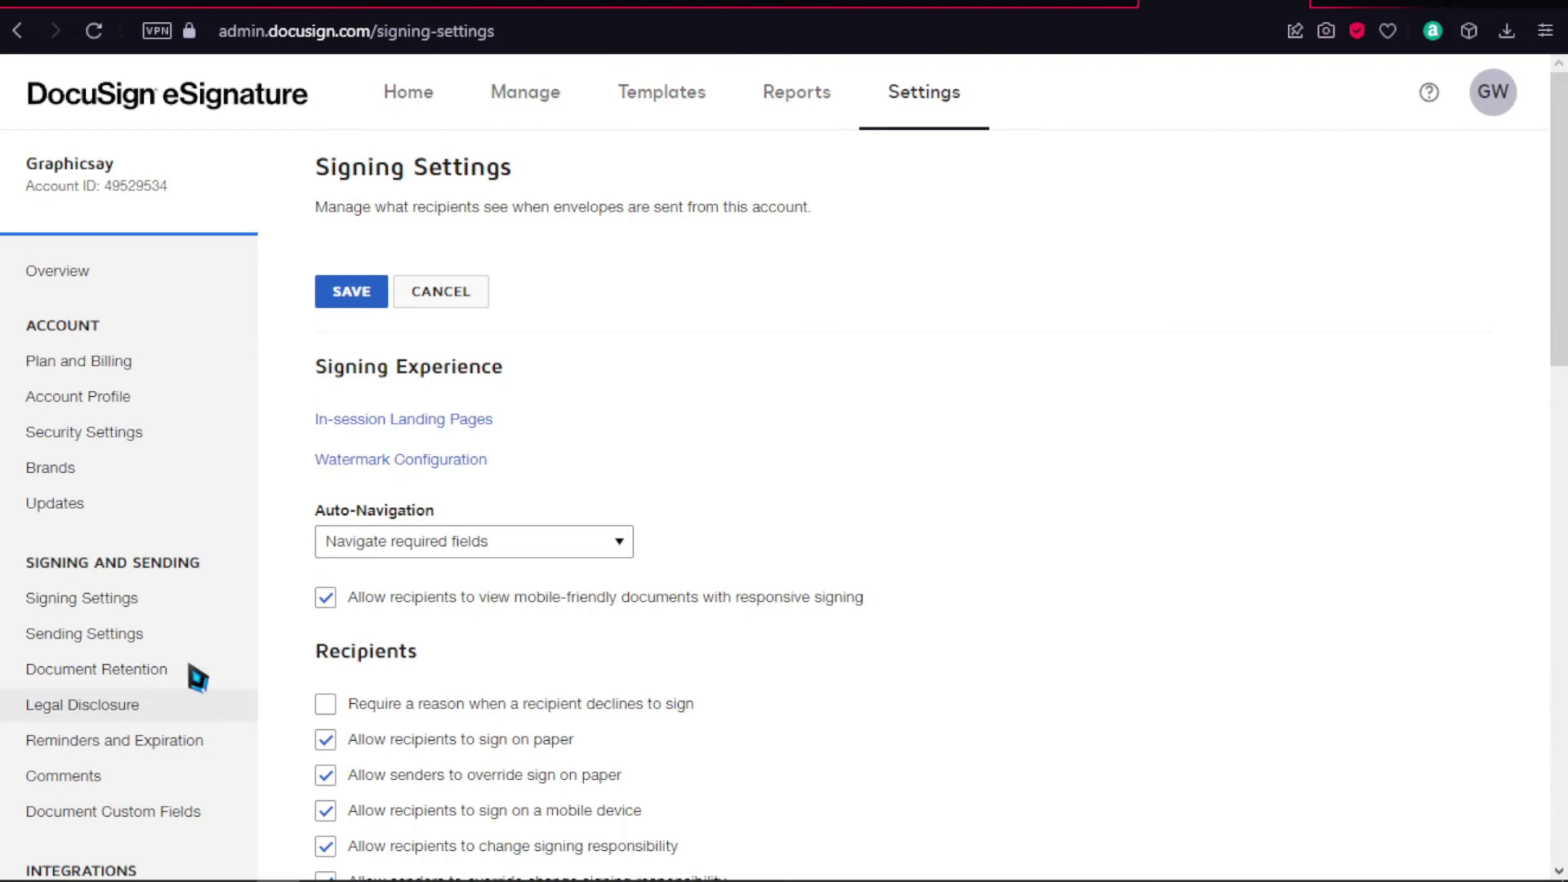
Step: Open Sending Settings and look over its field, property and recipient-role options
click(172, 640)
scroll(556, 632, down, 2)
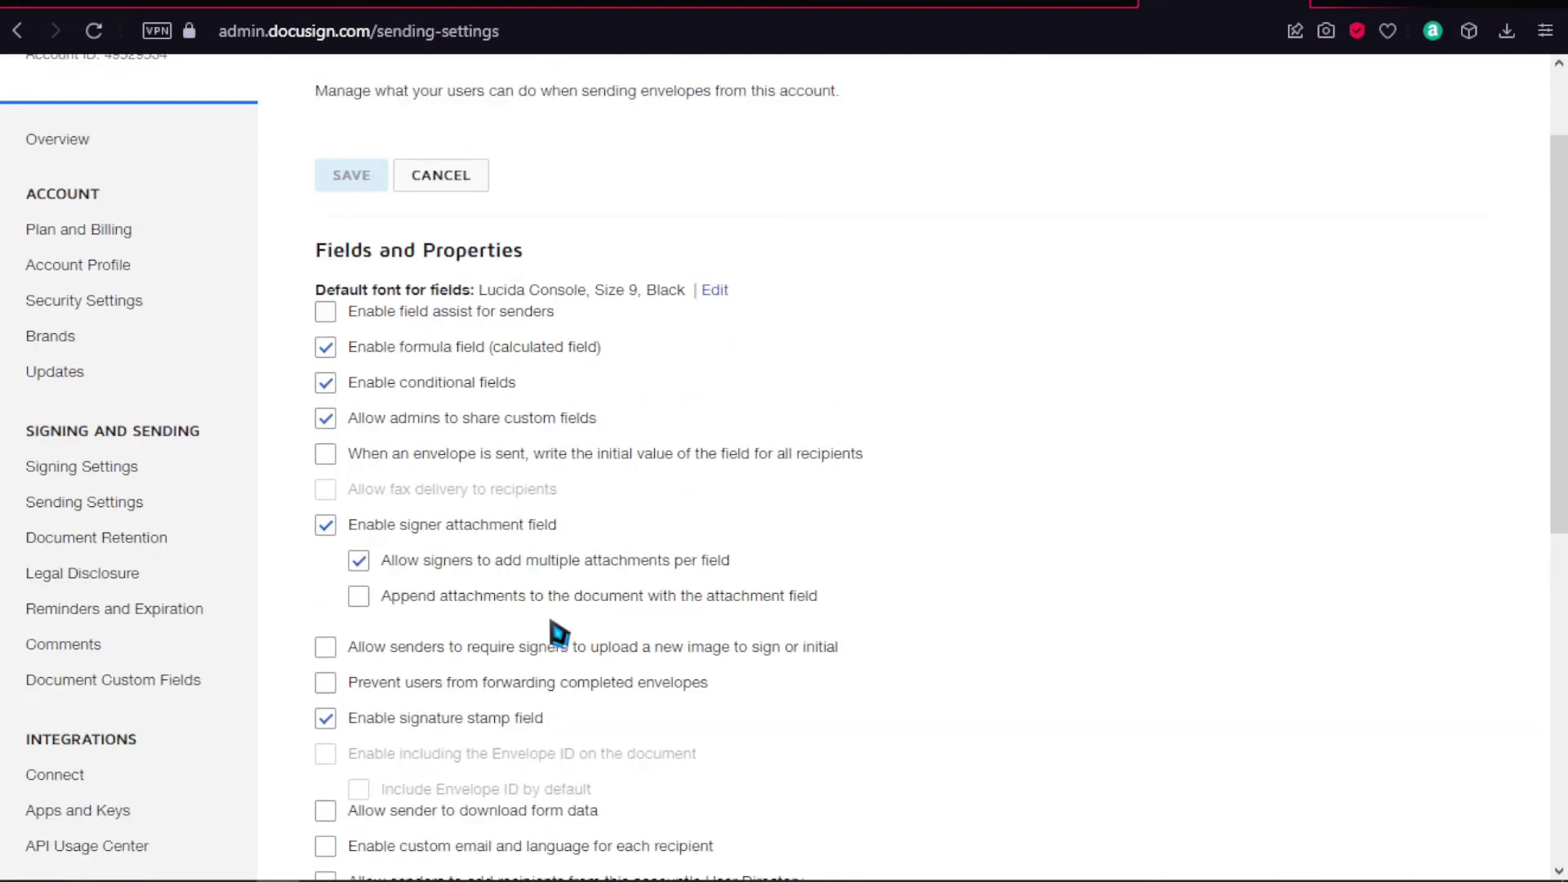
scroll(559, 633, up, 2)
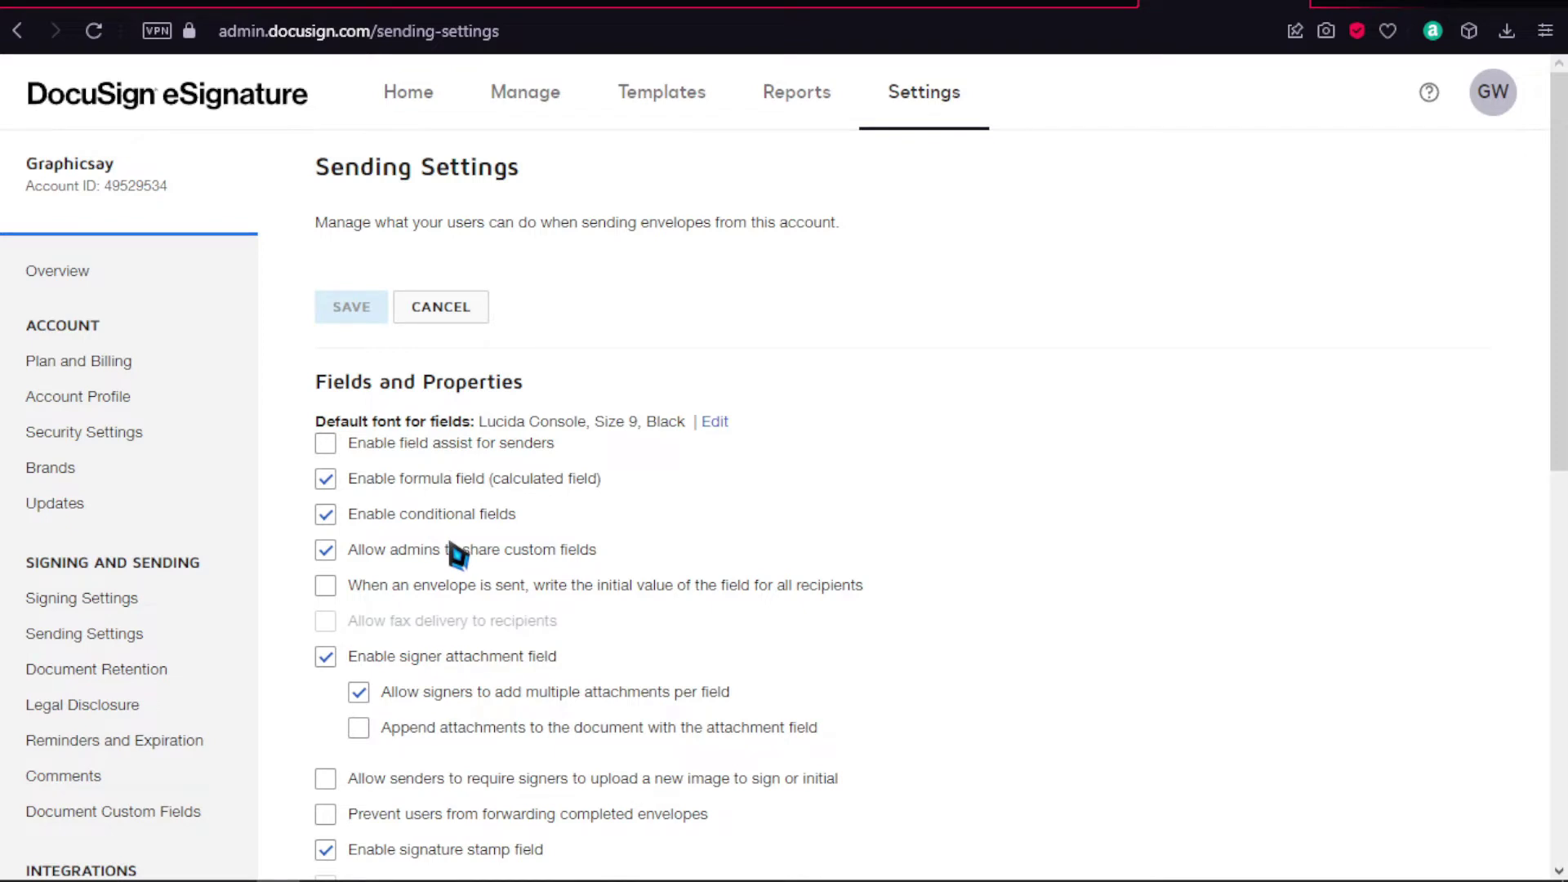
scroll(454, 555, down, 2)
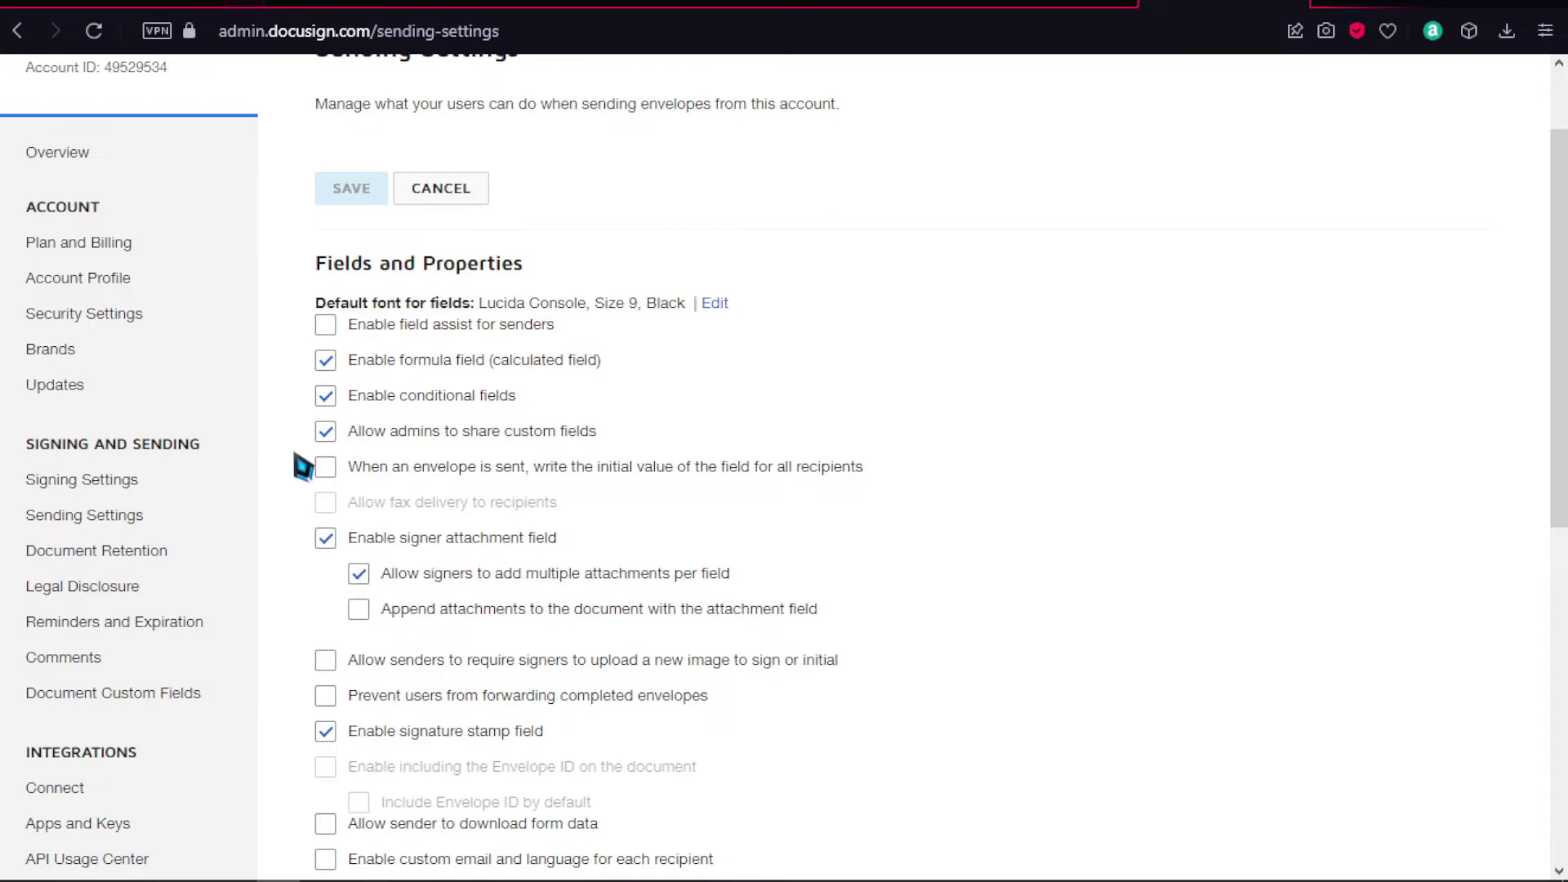
scroll(351, 605, down, 2)
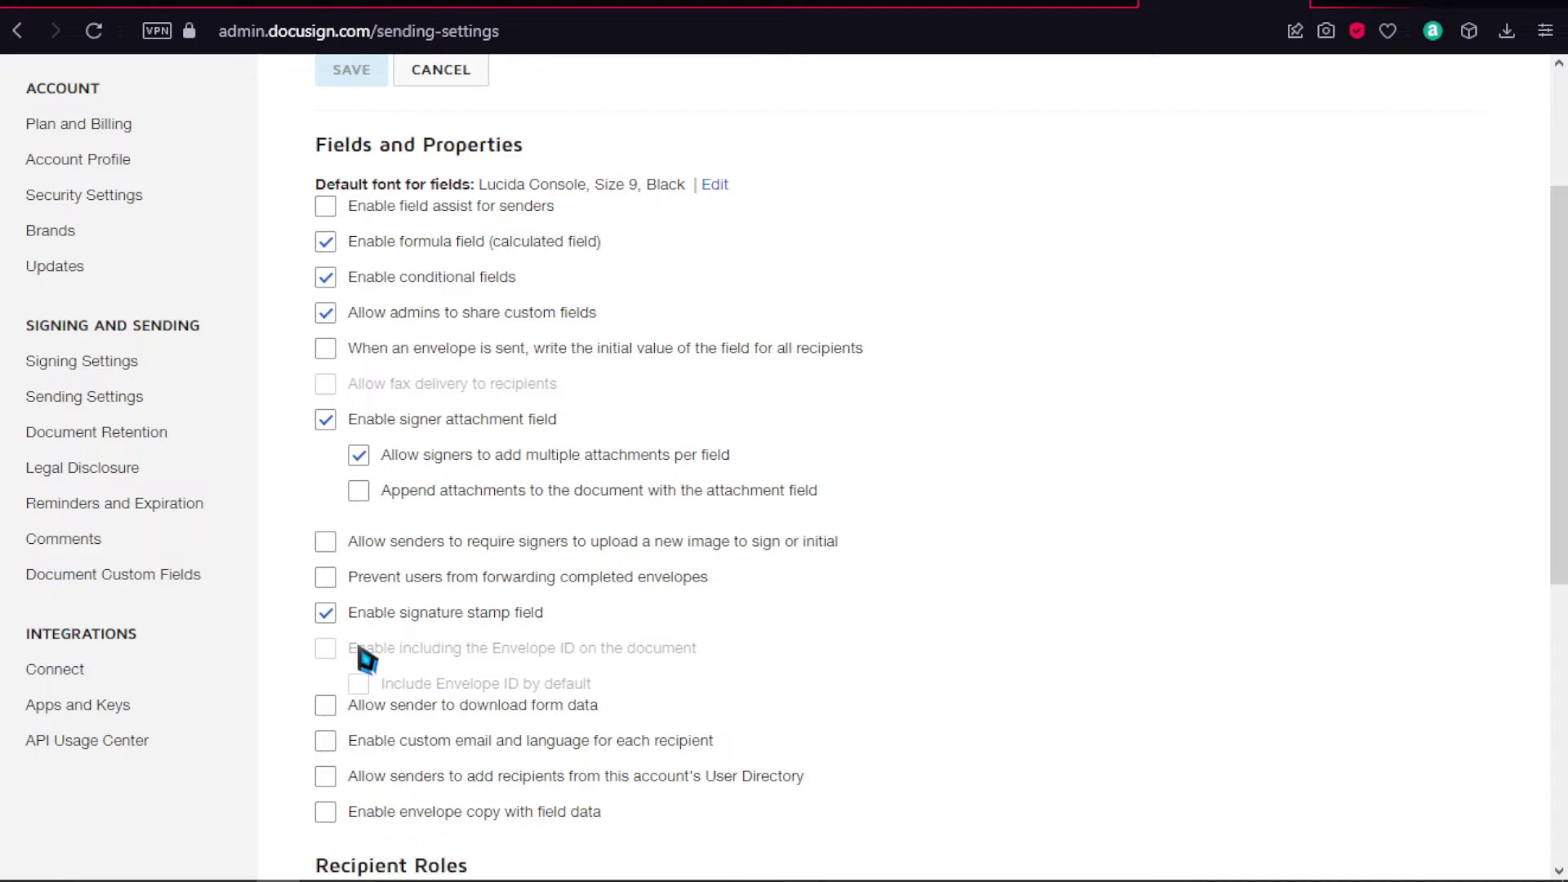
scroll(366, 654, down, 6)
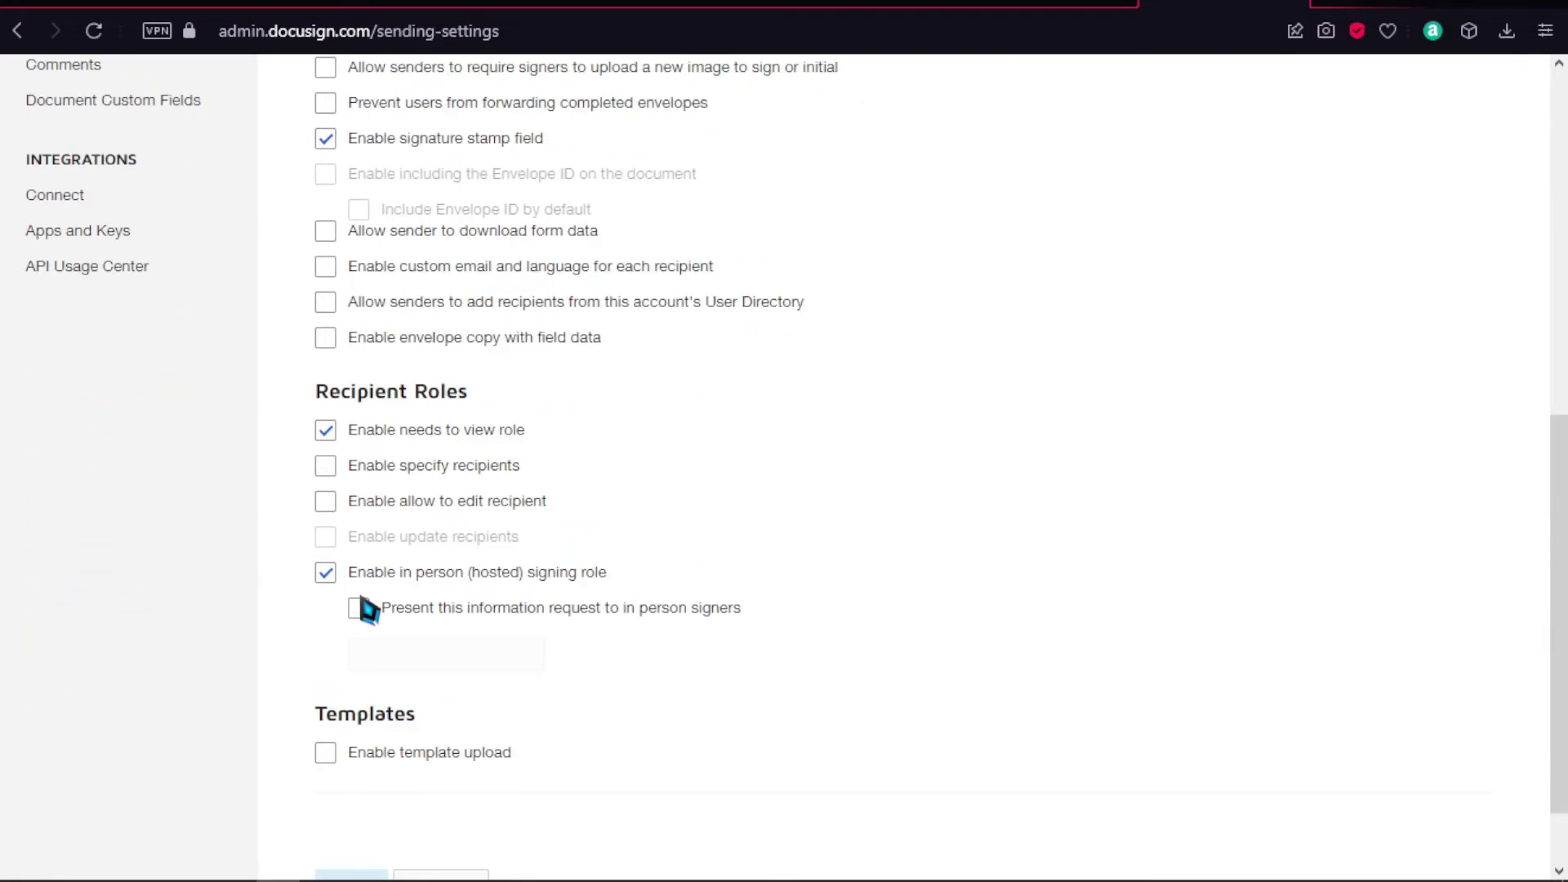
scroll(365, 608, up, 3)
scroll(365, 608, up, 5)
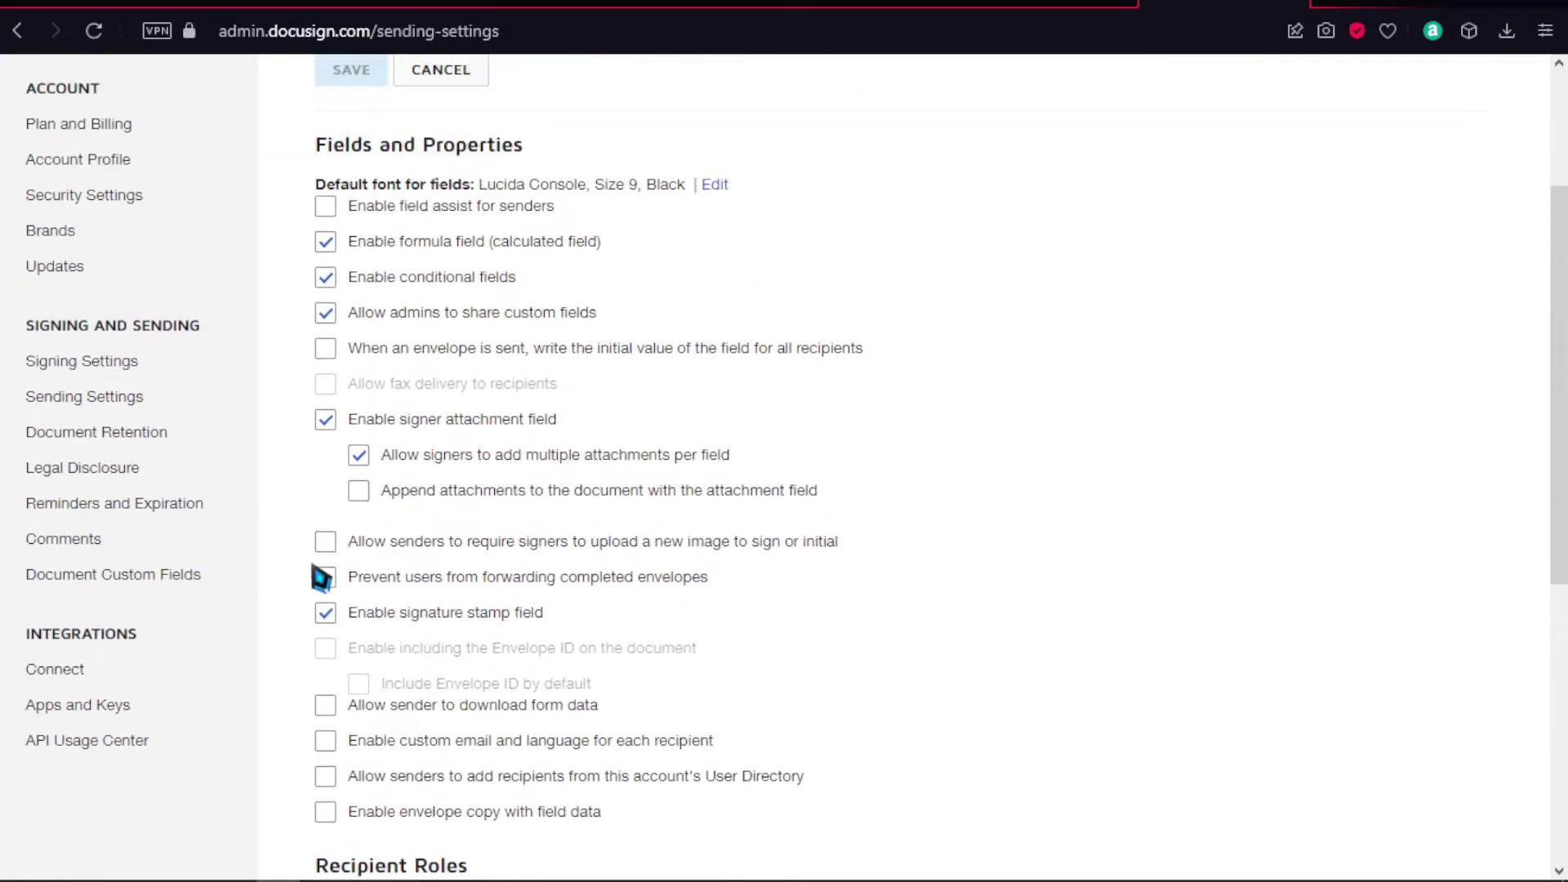
scroll(321, 574, up, 4)
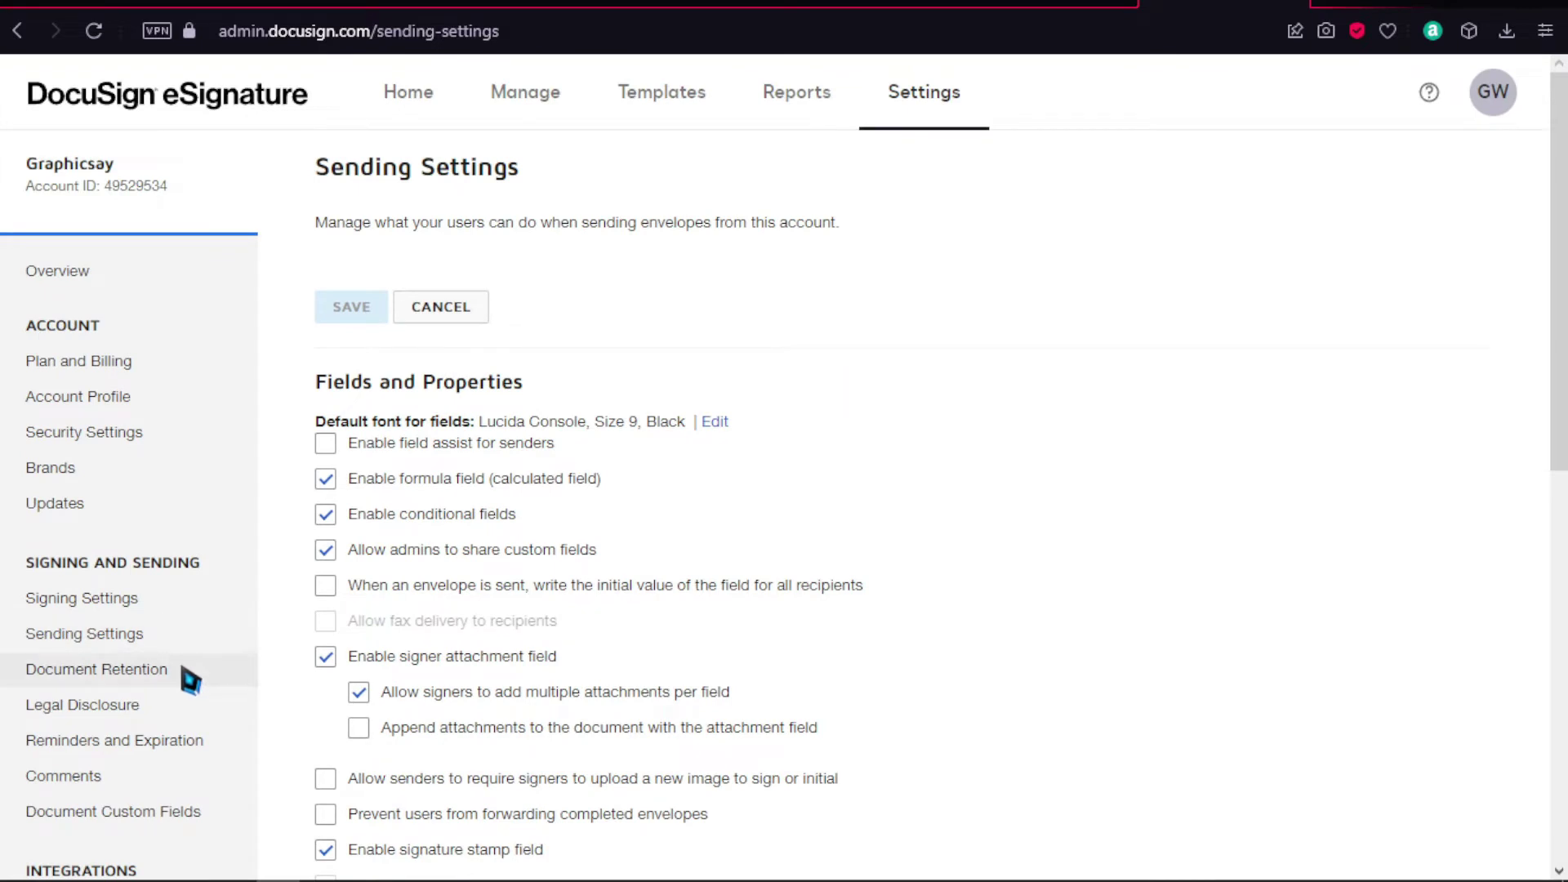
Step: Enable the document retention policy, keeping documents 10 days before purging
click(183, 669)
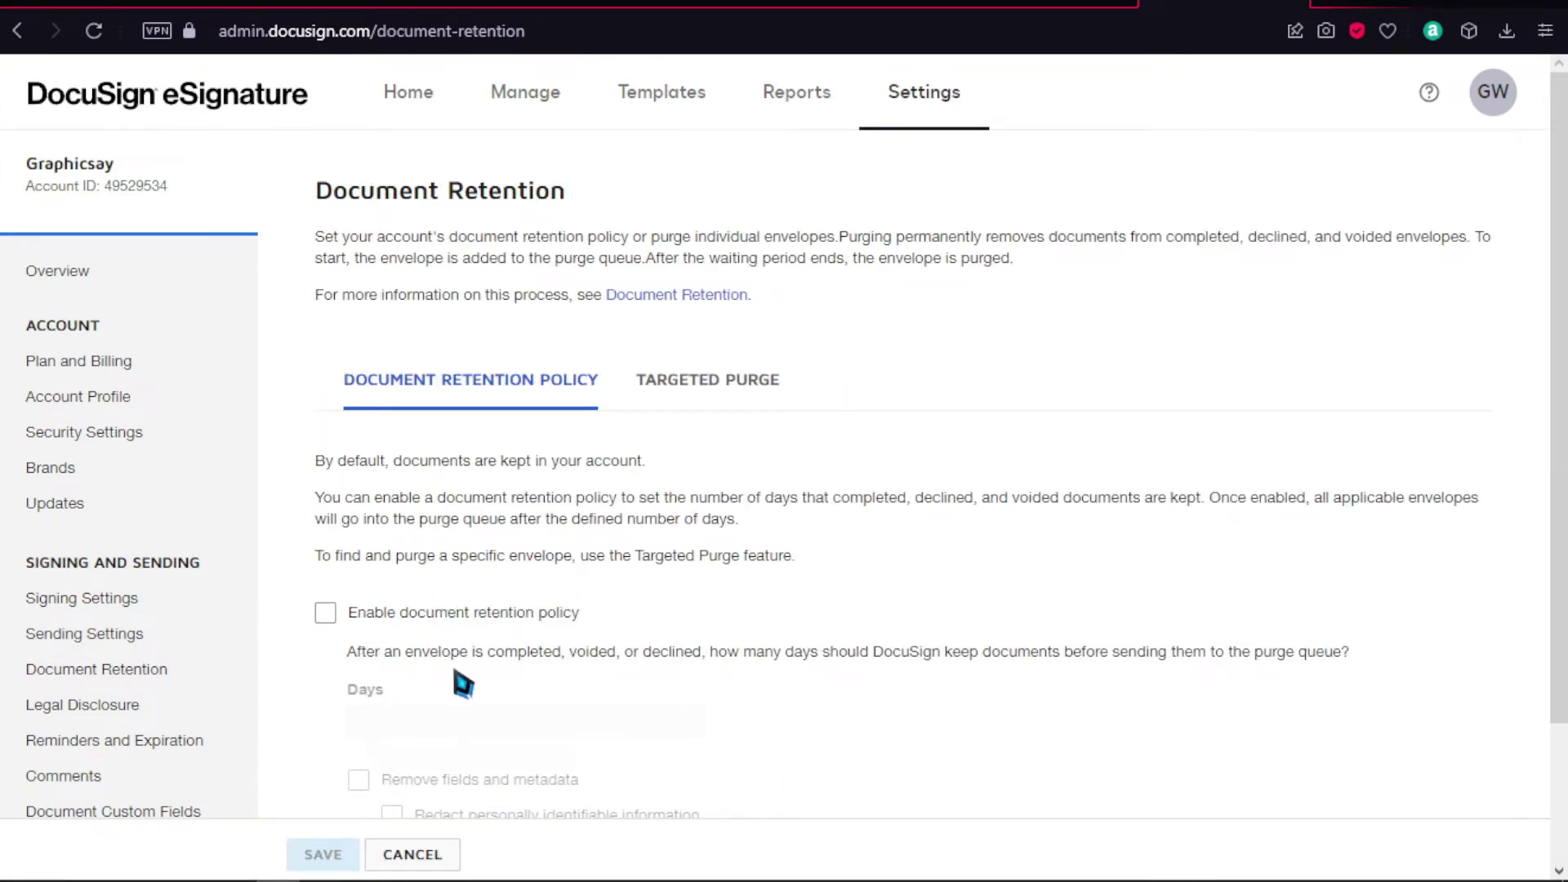
scroll(463, 684, down, 2)
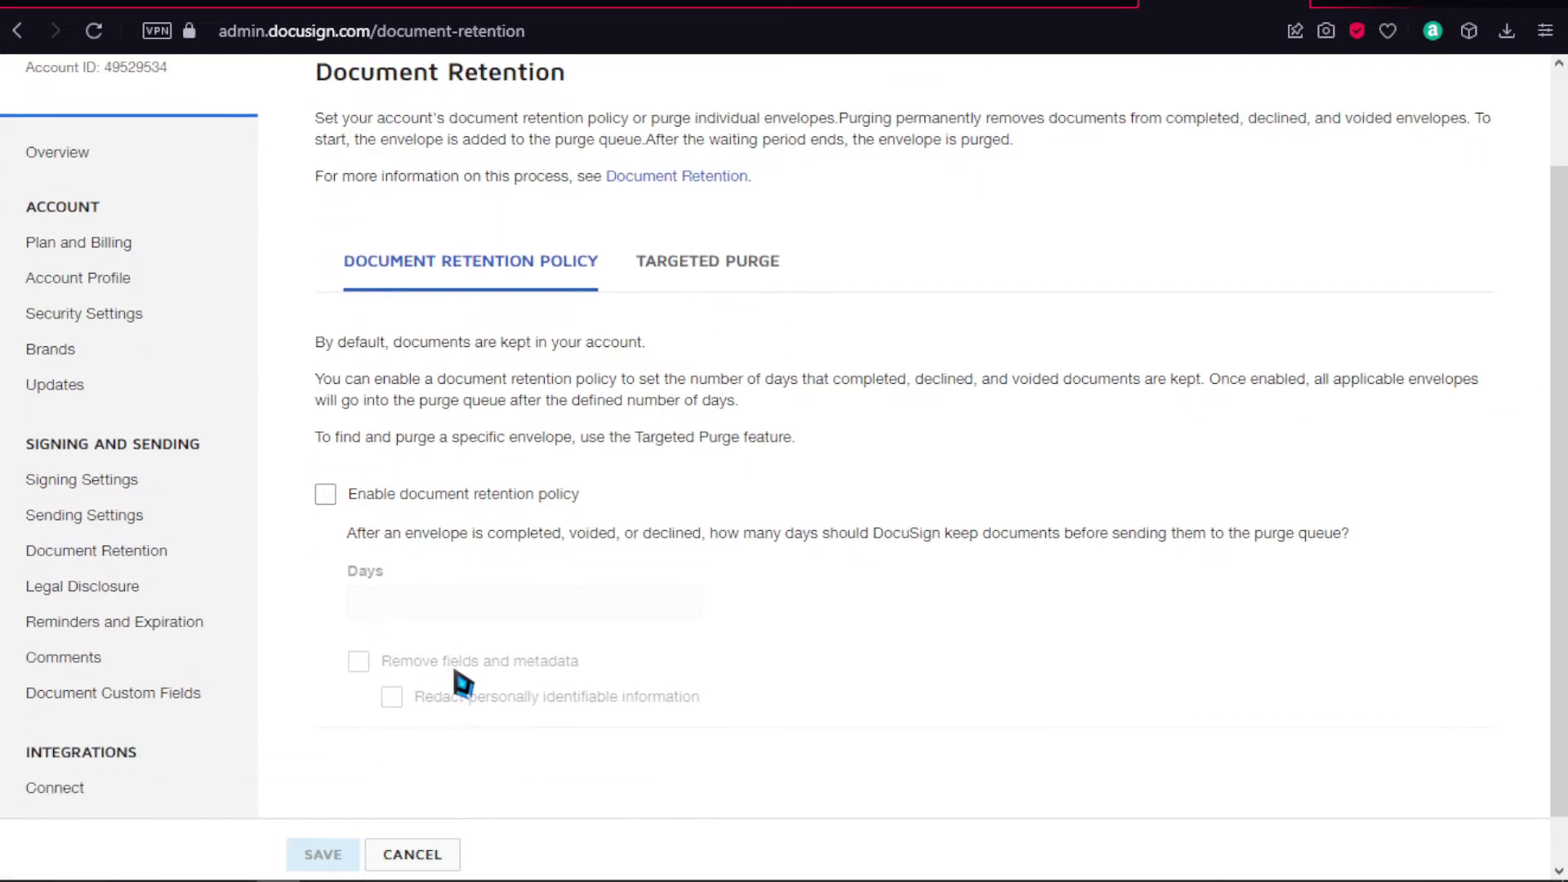
scroll(463, 683, down, 1)
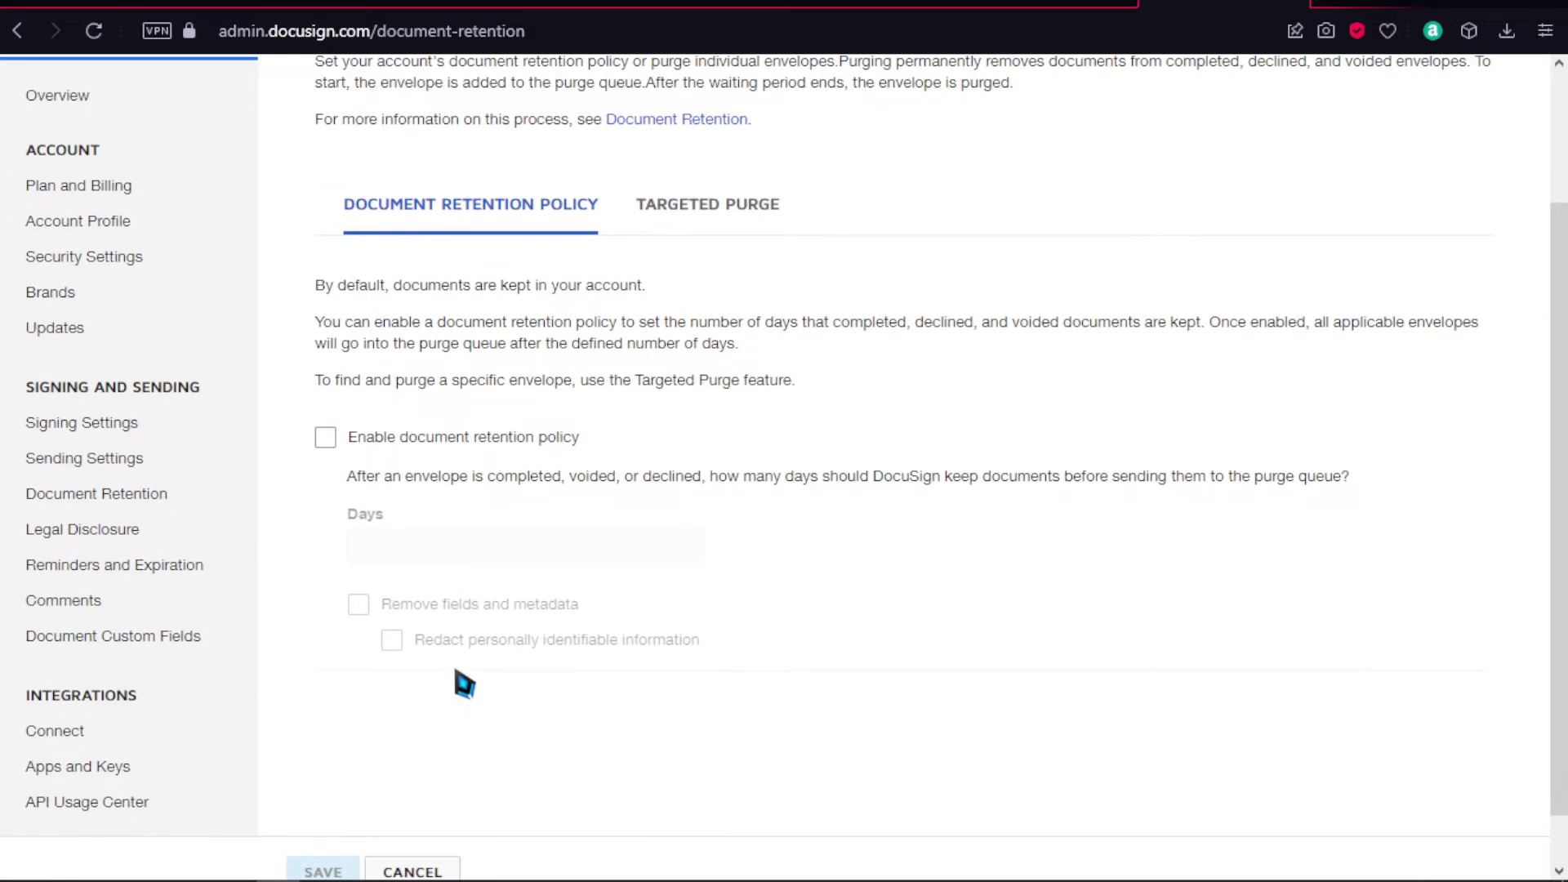
scroll(463, 684, up, 3)
scroll(463, 683, down, 4)
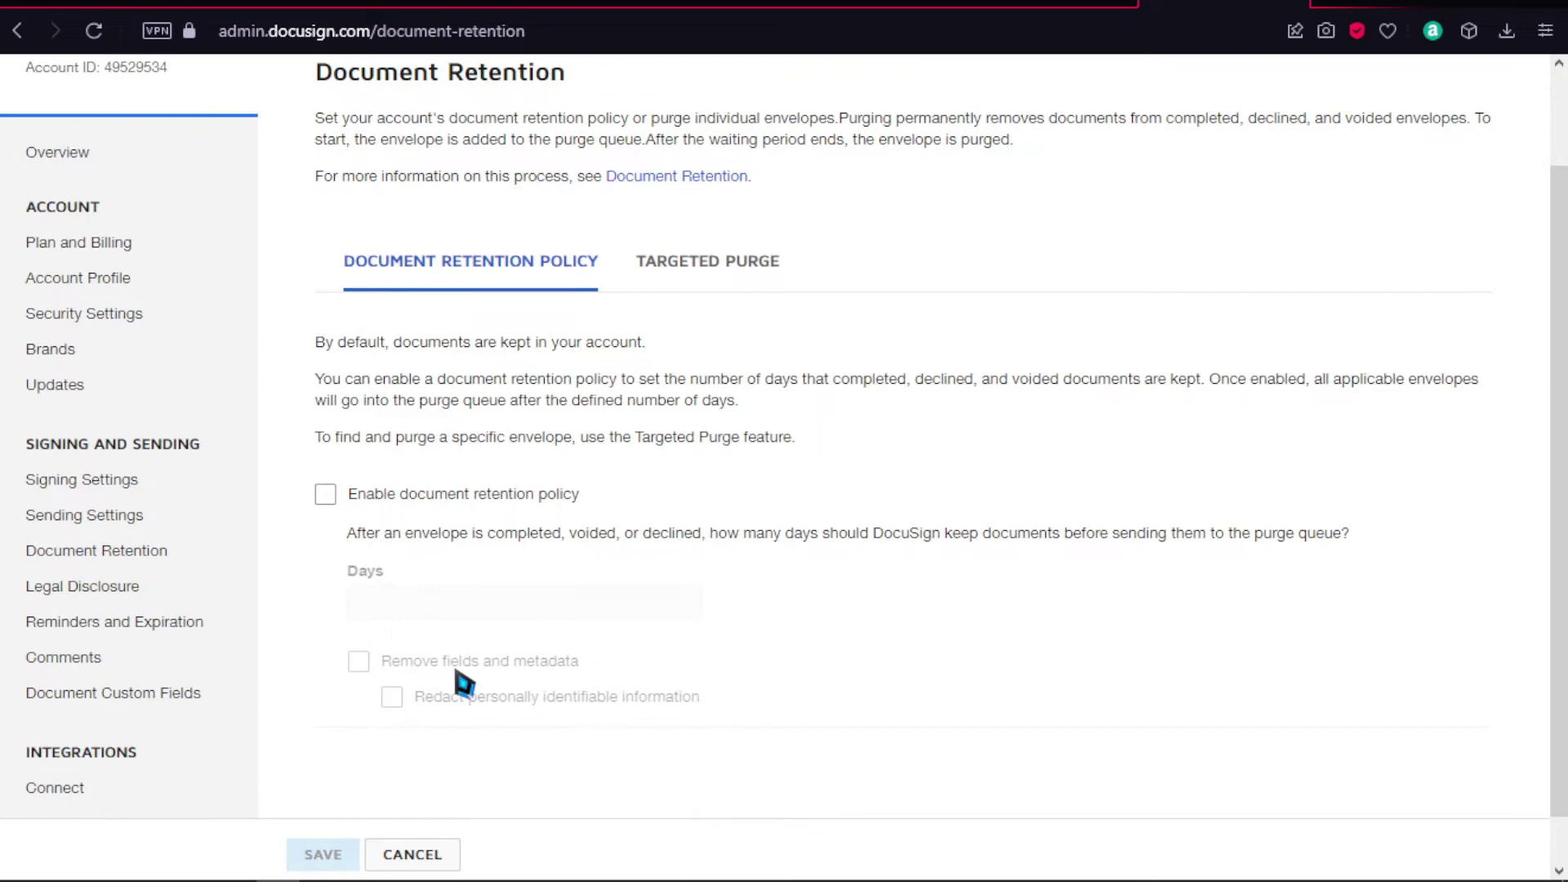
scroll(406, 442, up, 2)
click(325, 494)
click(523, 619)
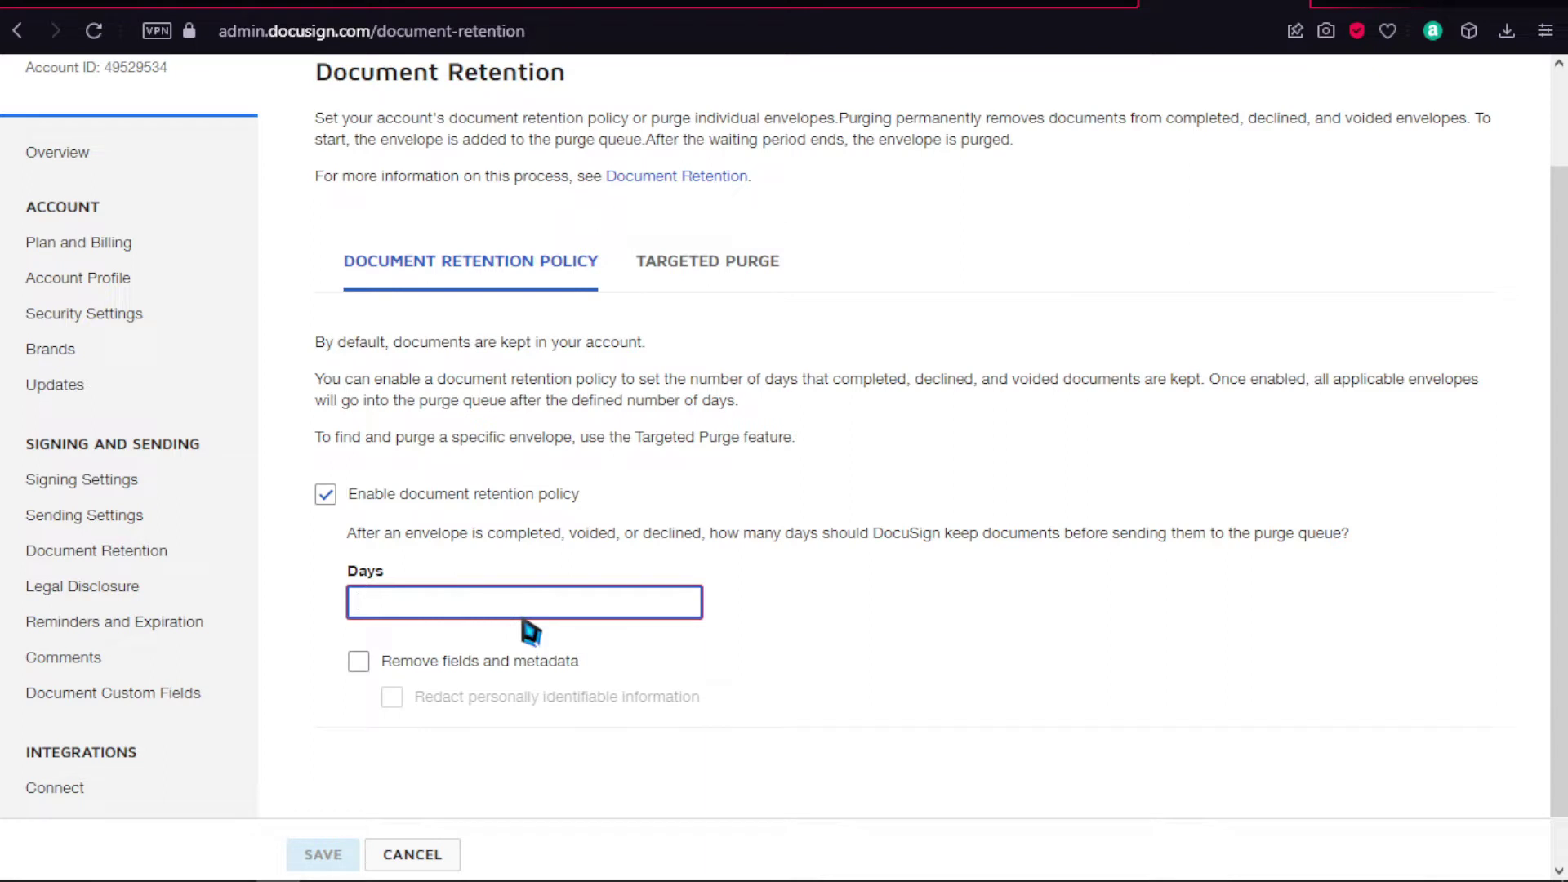
text(10)
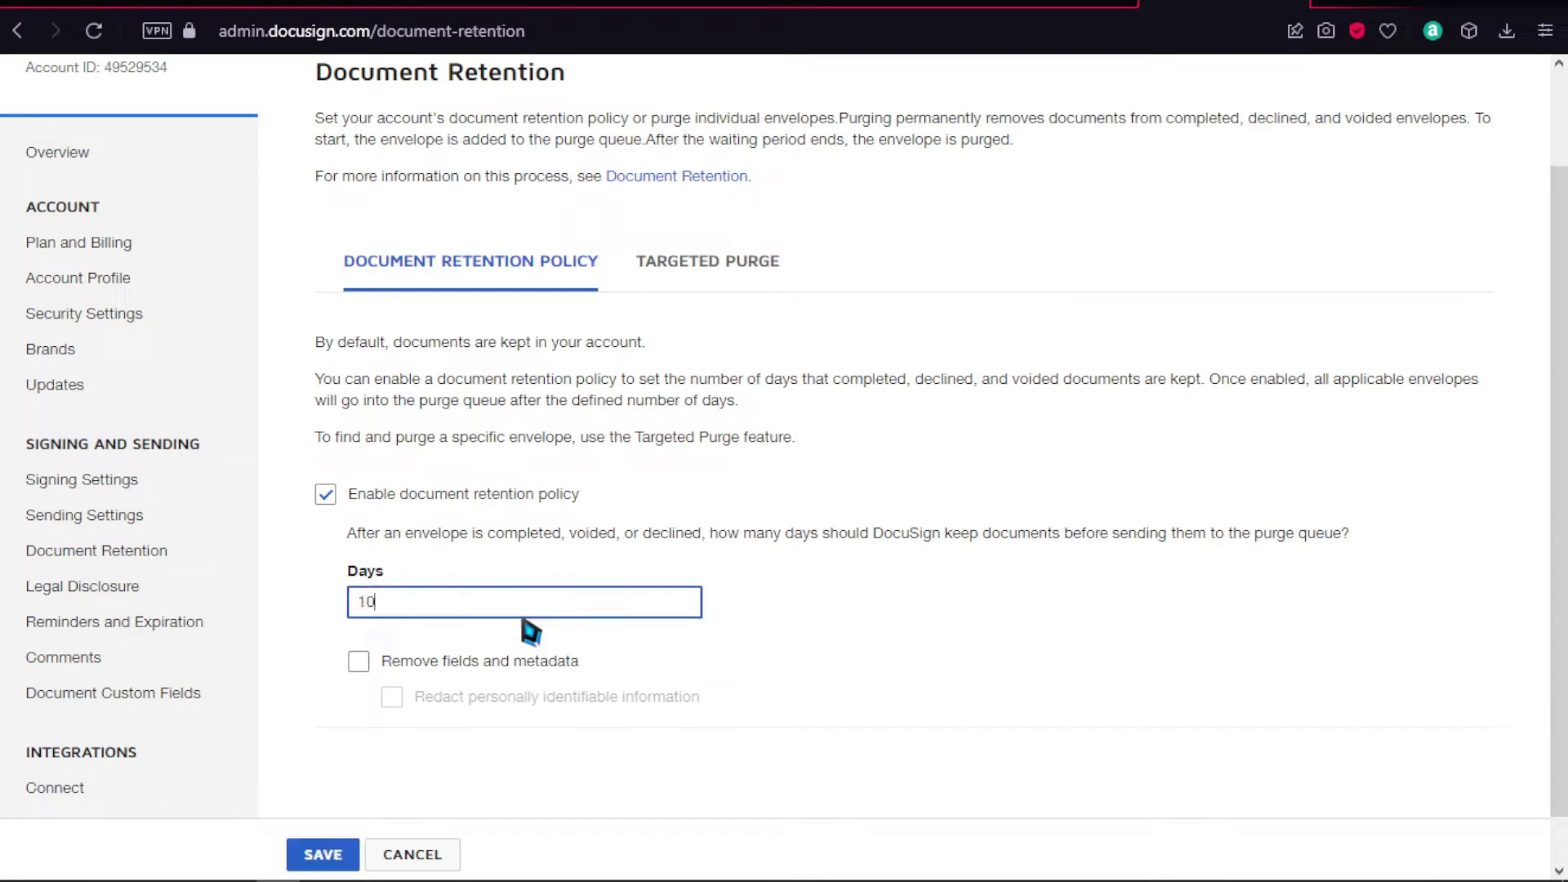
click(926, 729)
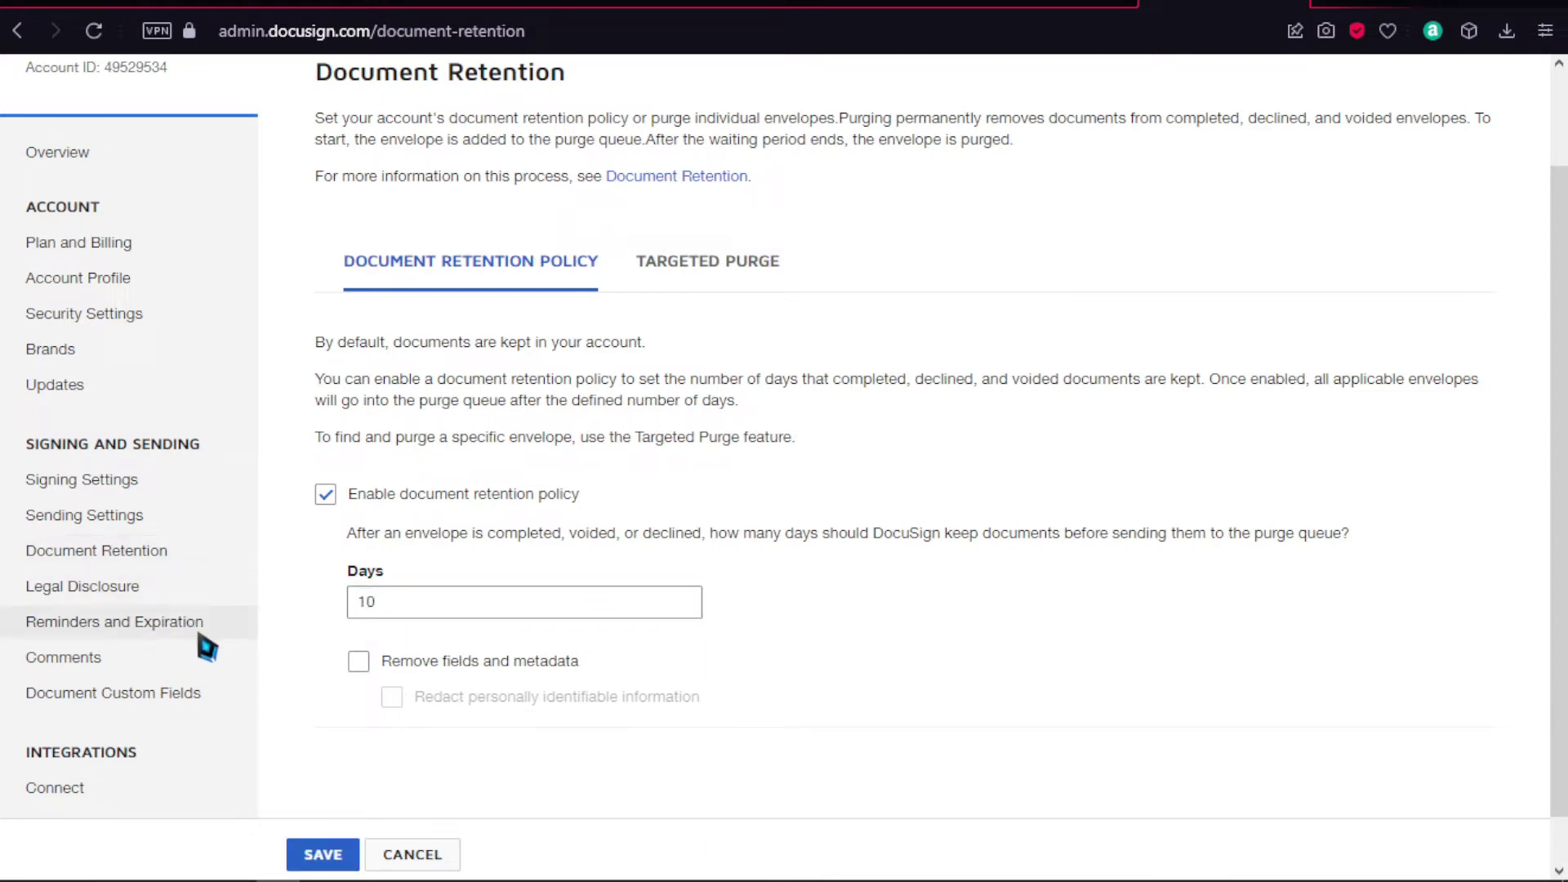
Step: Turn on automatic reminders: first after 5 days, then every 10 days
click(174, 626)
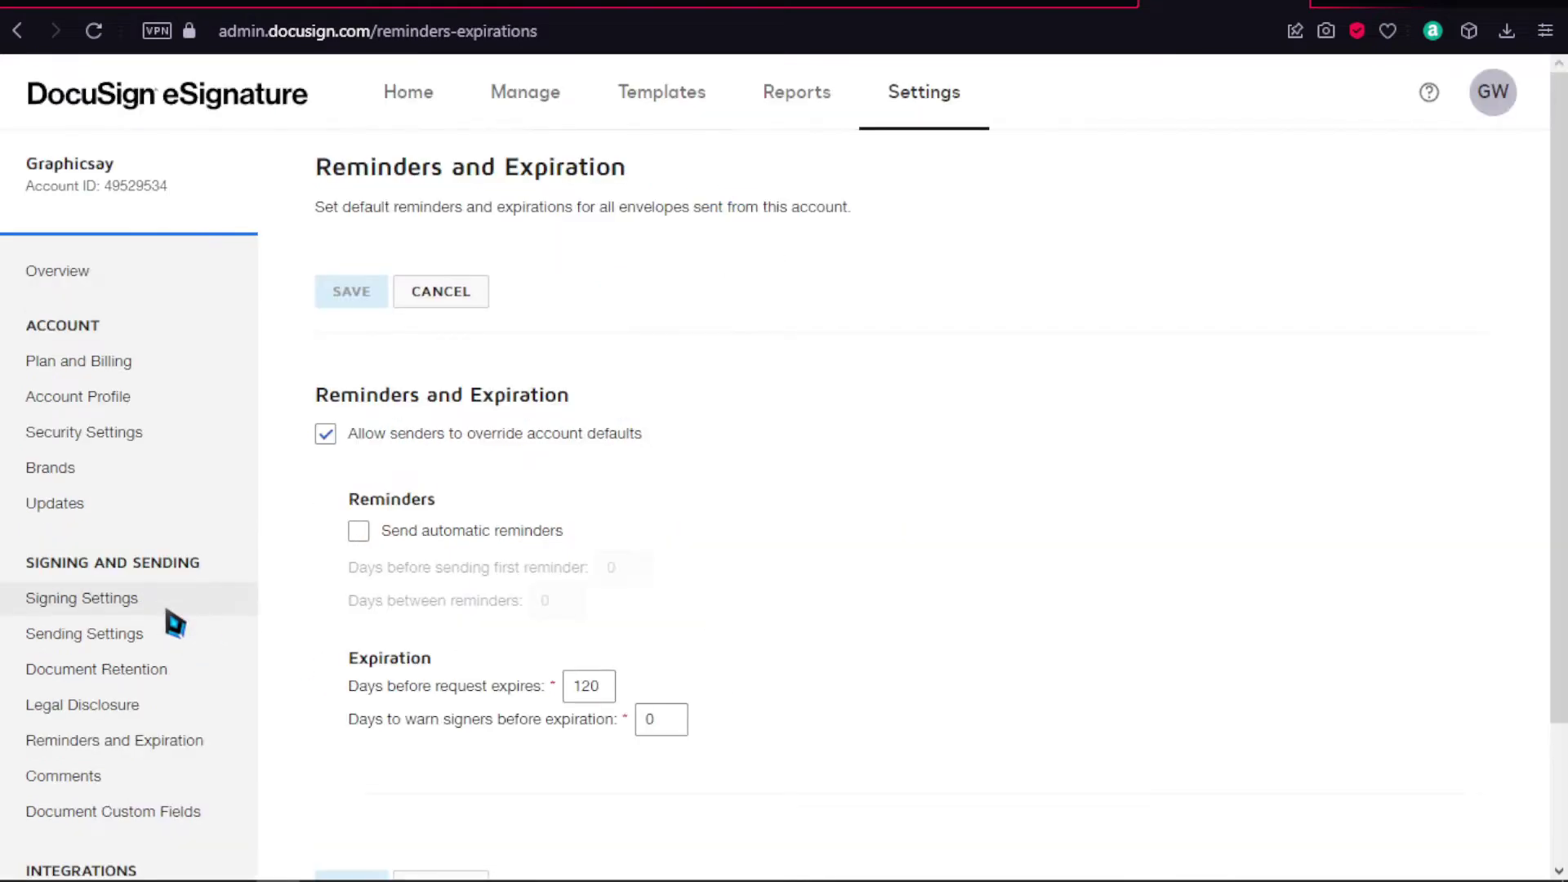
scroll(472, 696, down, 2)
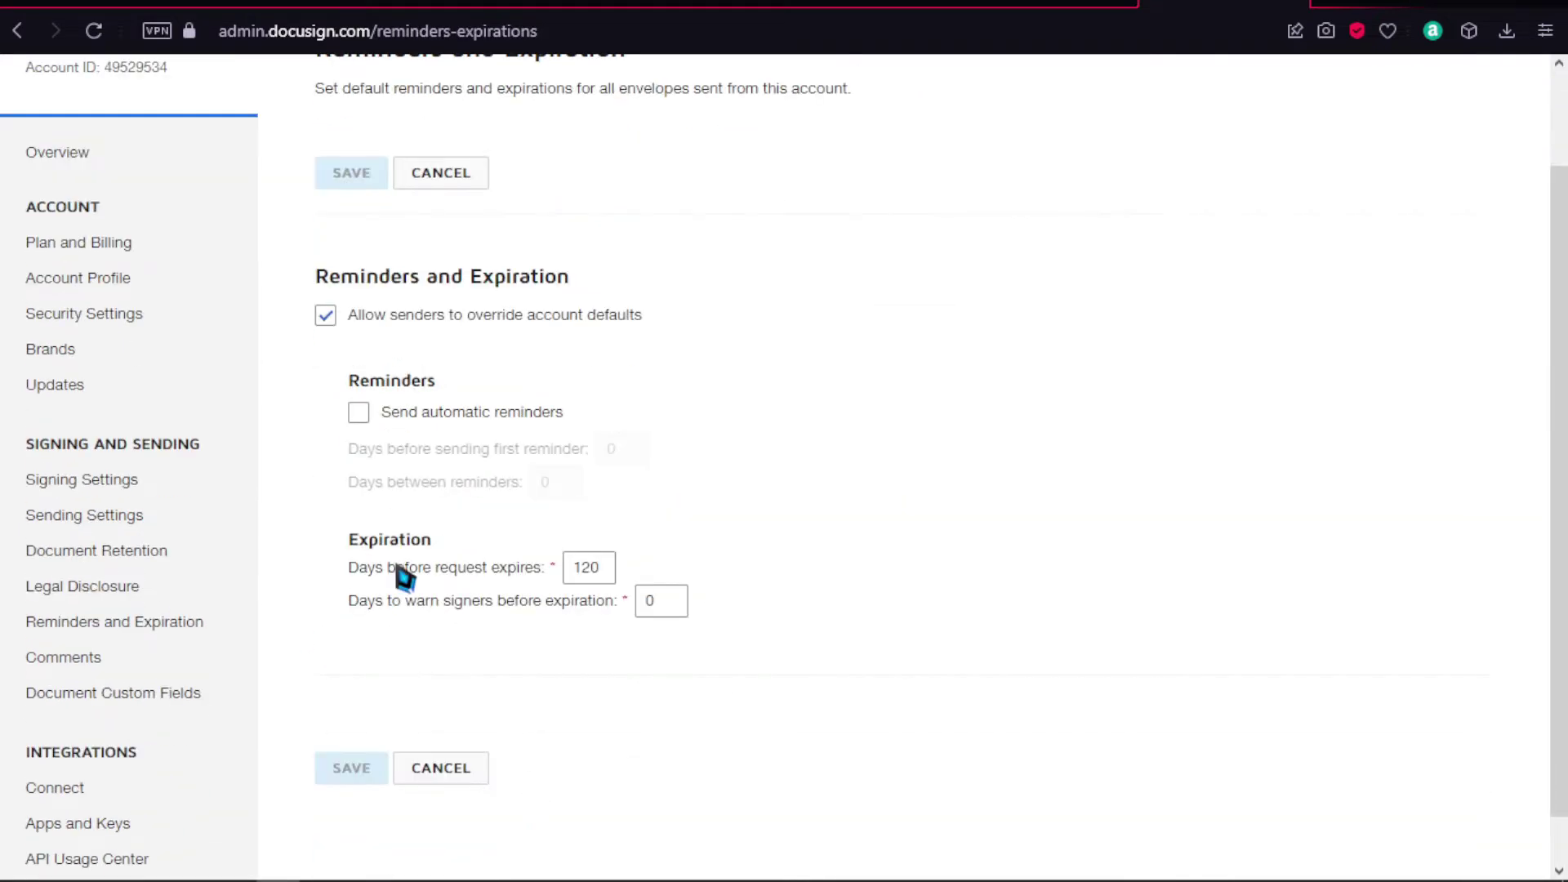
click(358, 411)
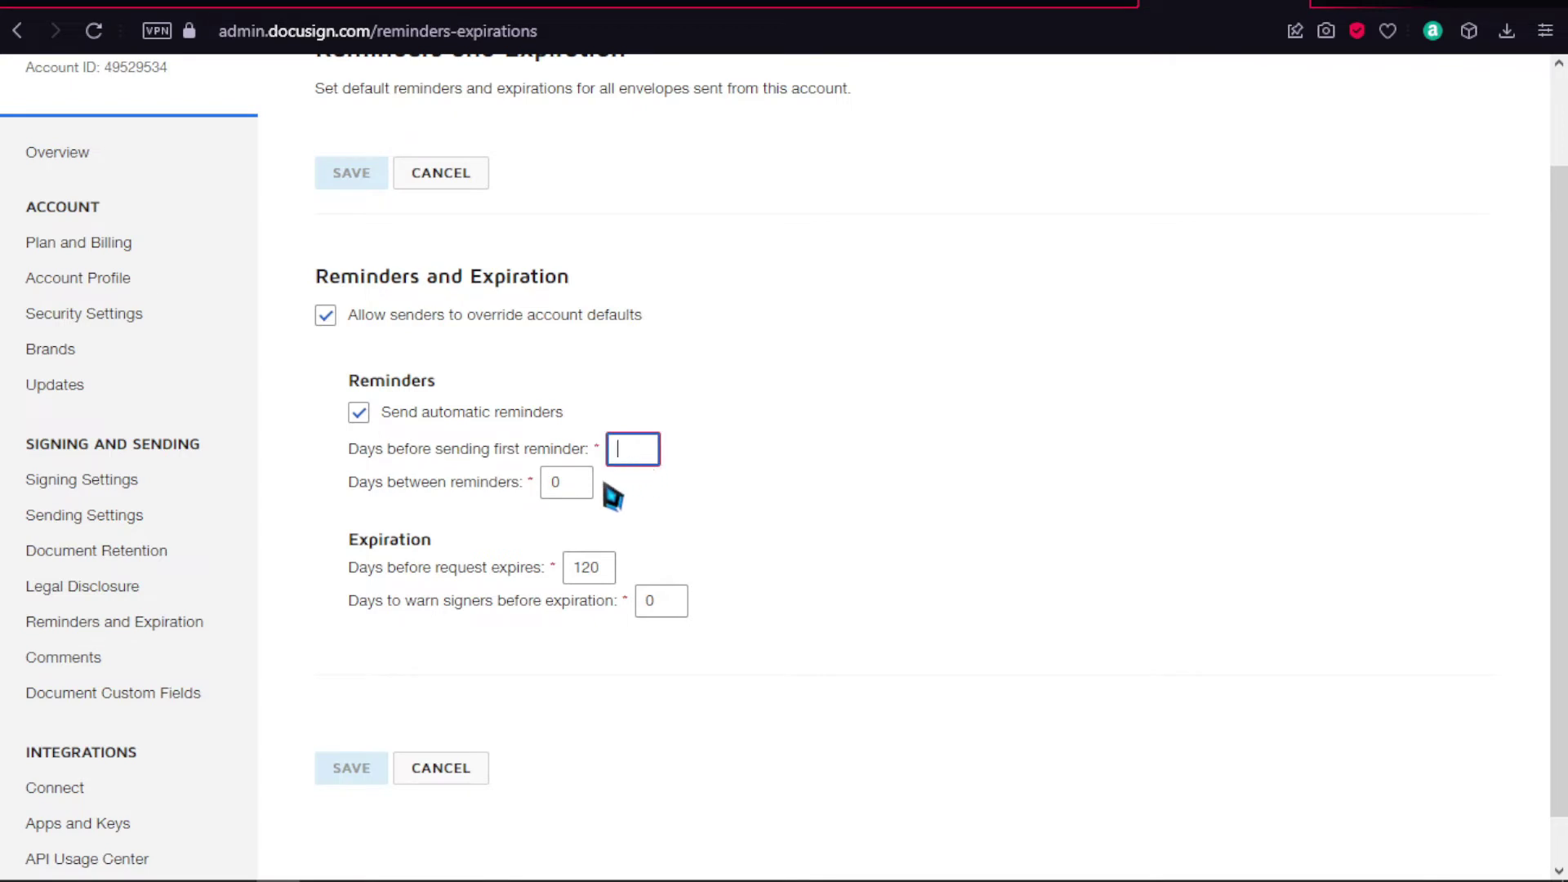
text(5)
click(556, 488)
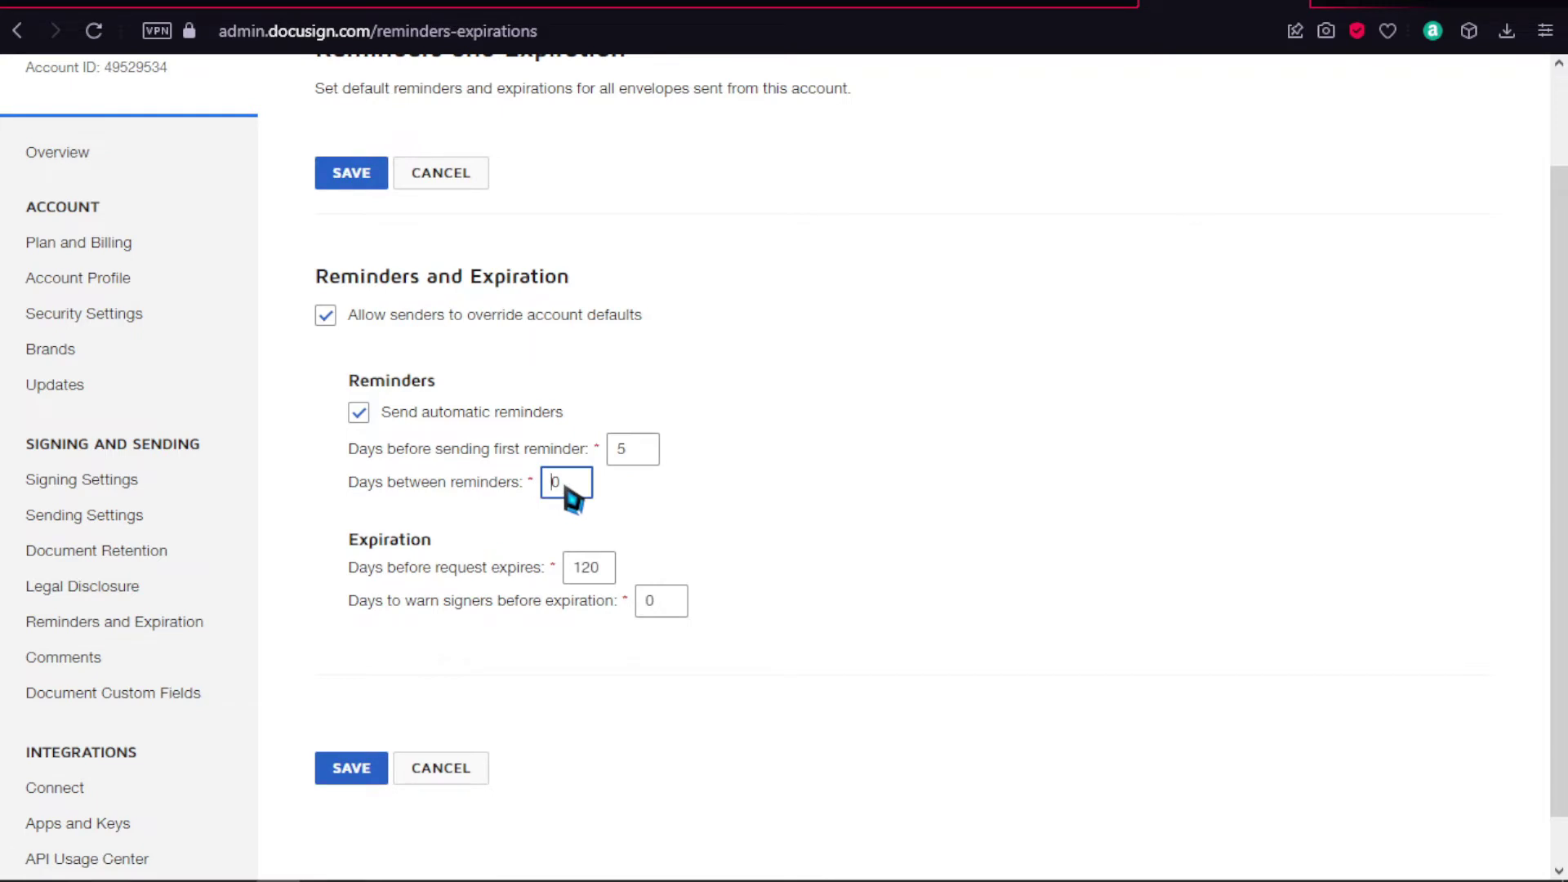
click(646, 664)
Step: Save the reminder settings, review the Comments settings, and return to the Home dashboard
click(359, 772)
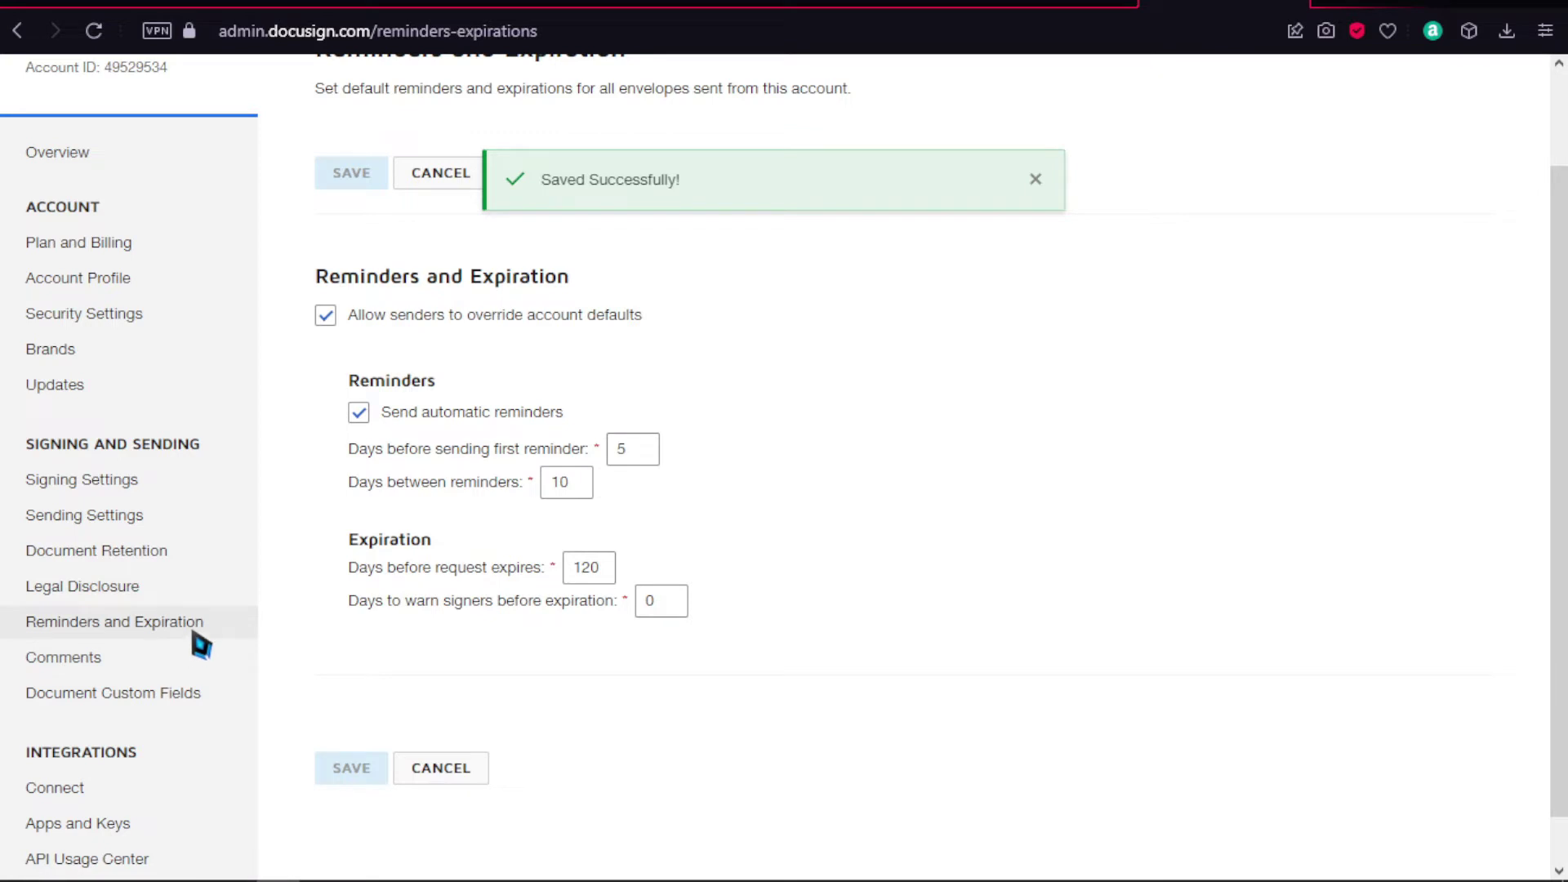
click(135, 654)
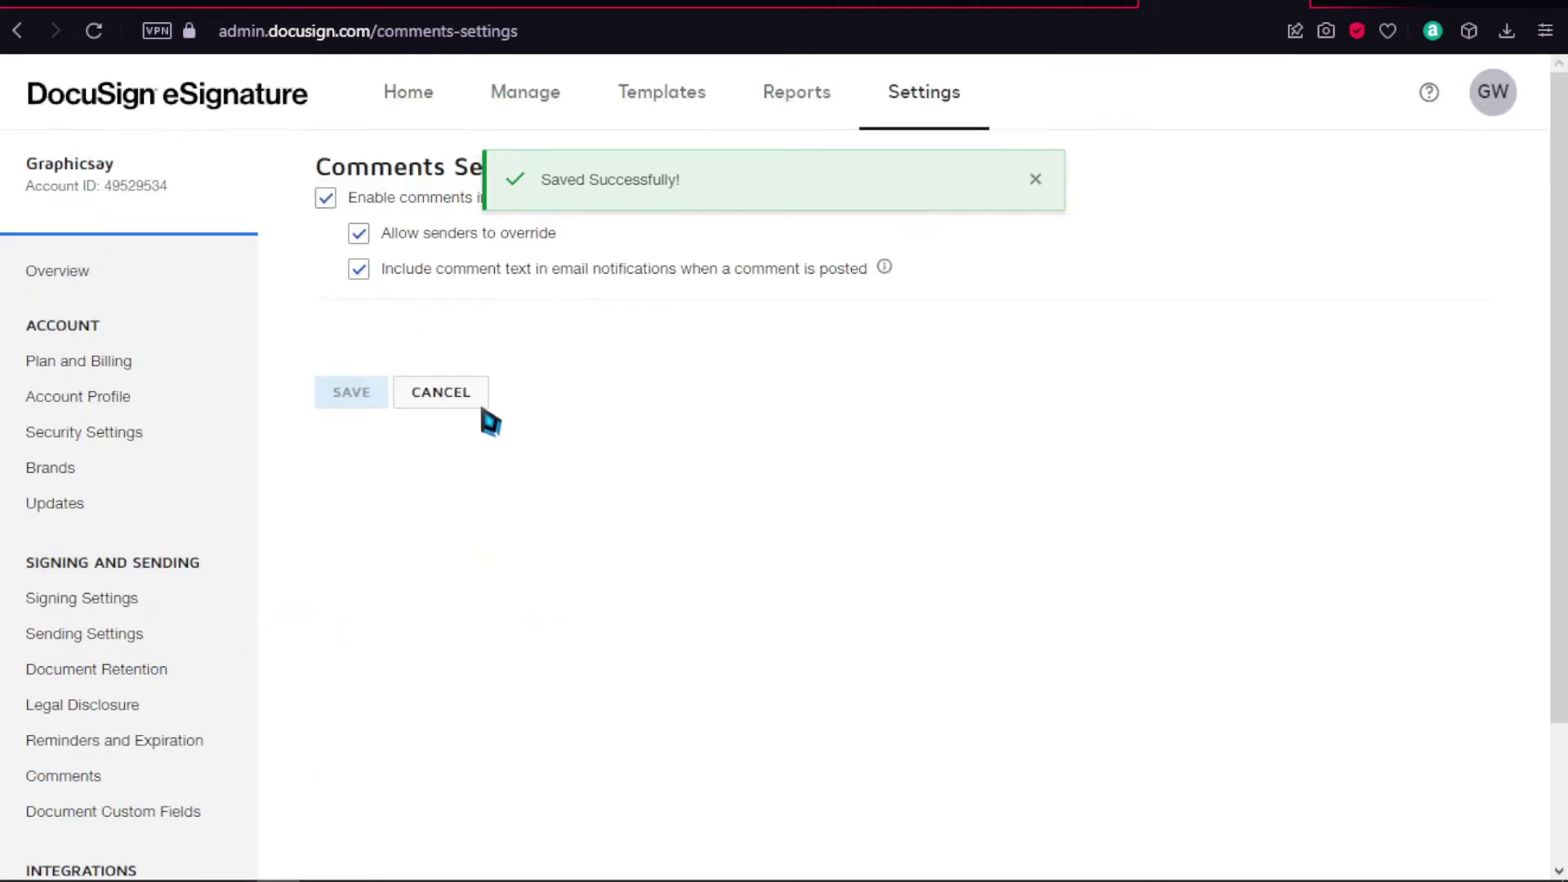
scroll(245, 584, down, 3)
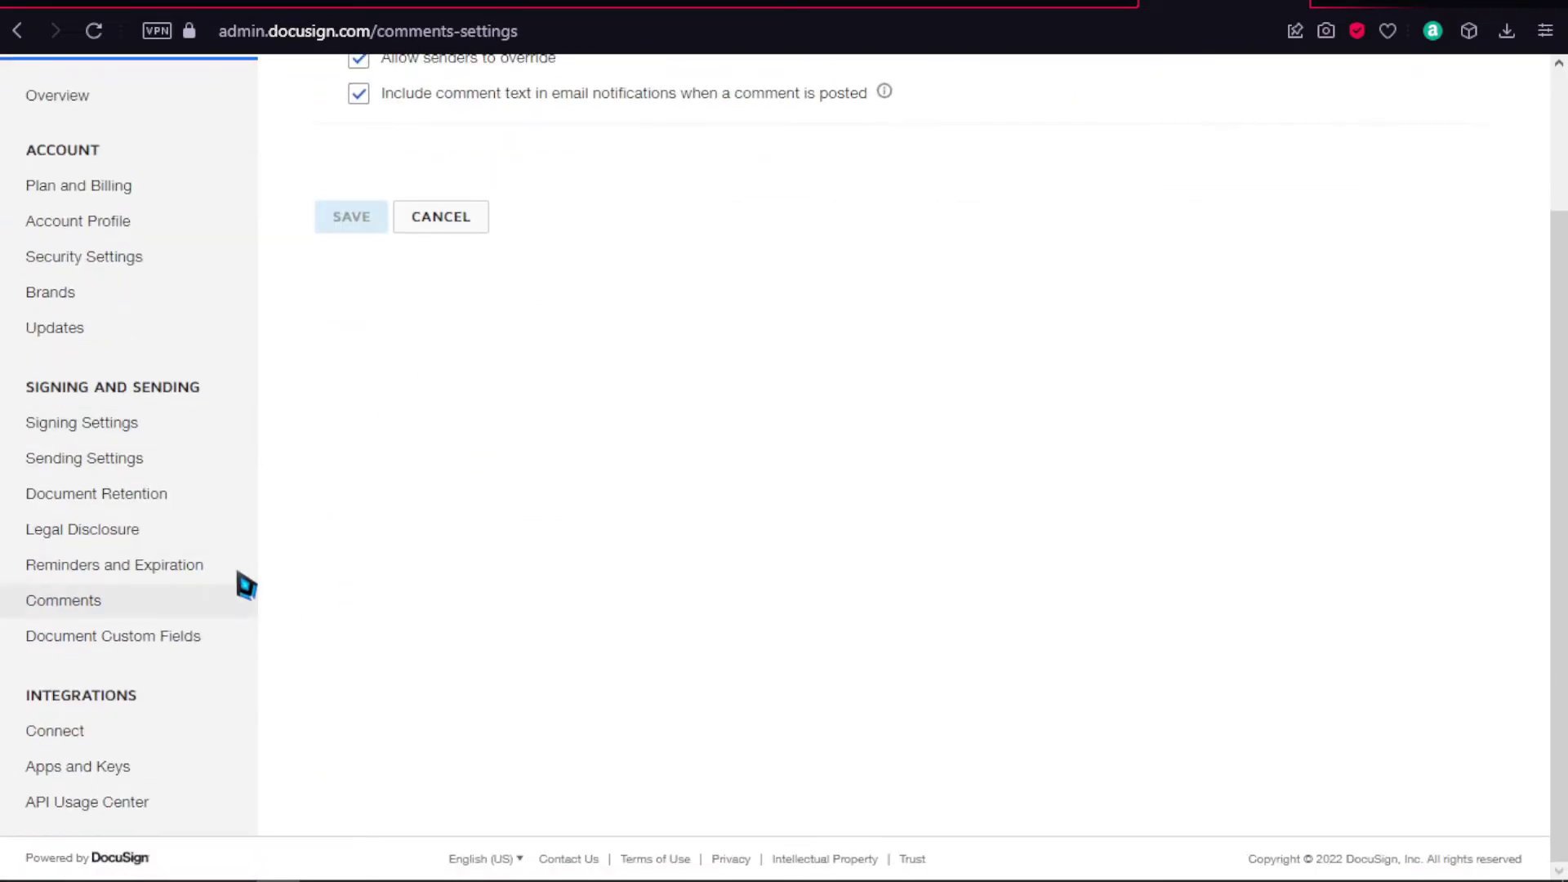
scroll(209, 620, up, 3)
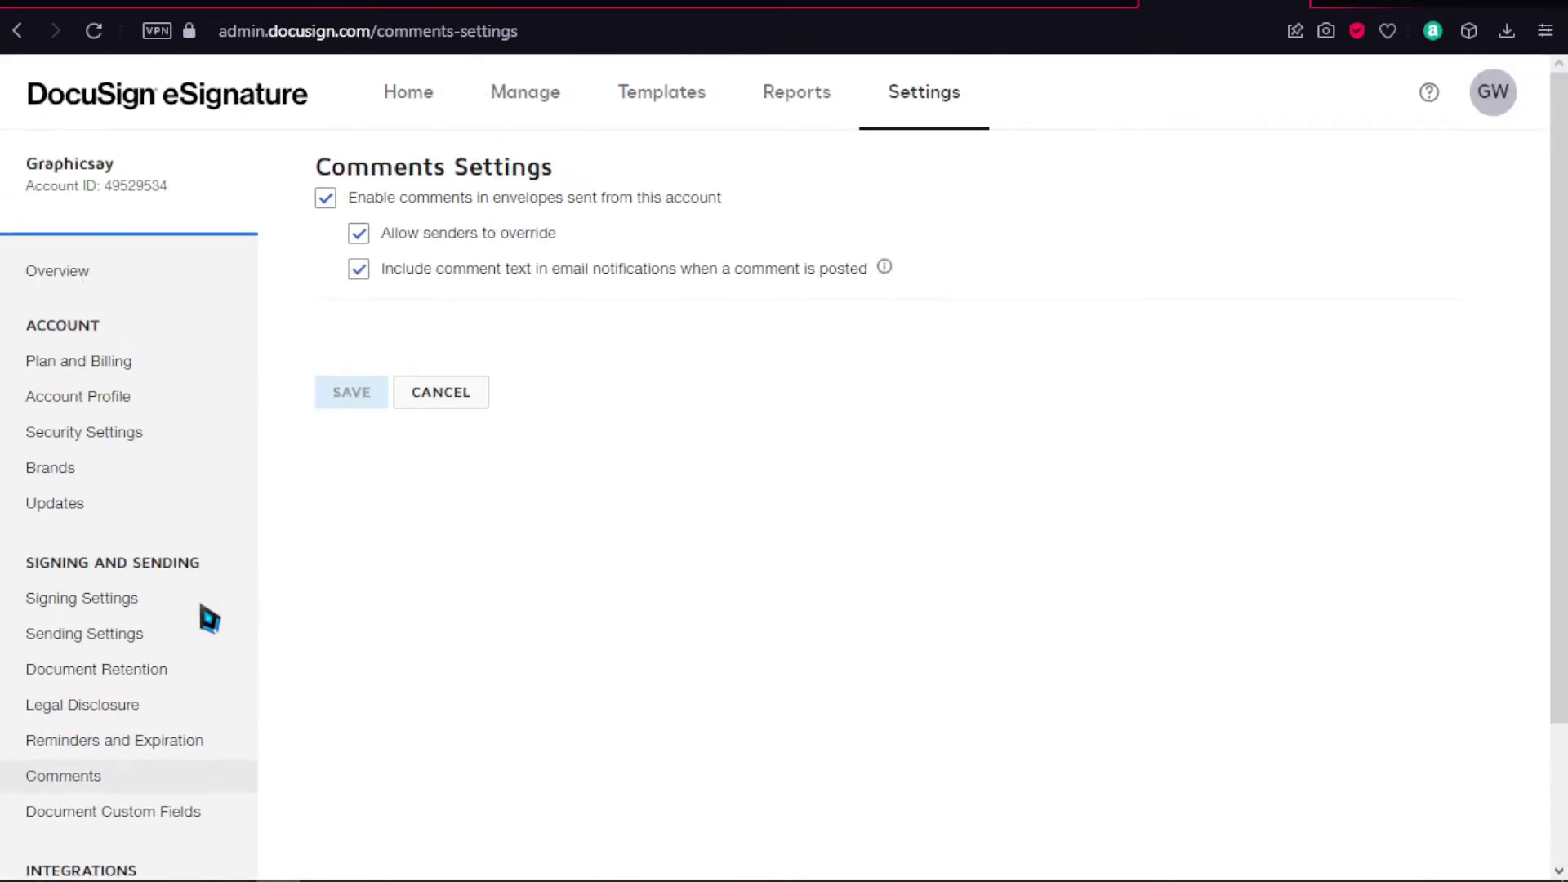
scroll(206, 618, down, 3)
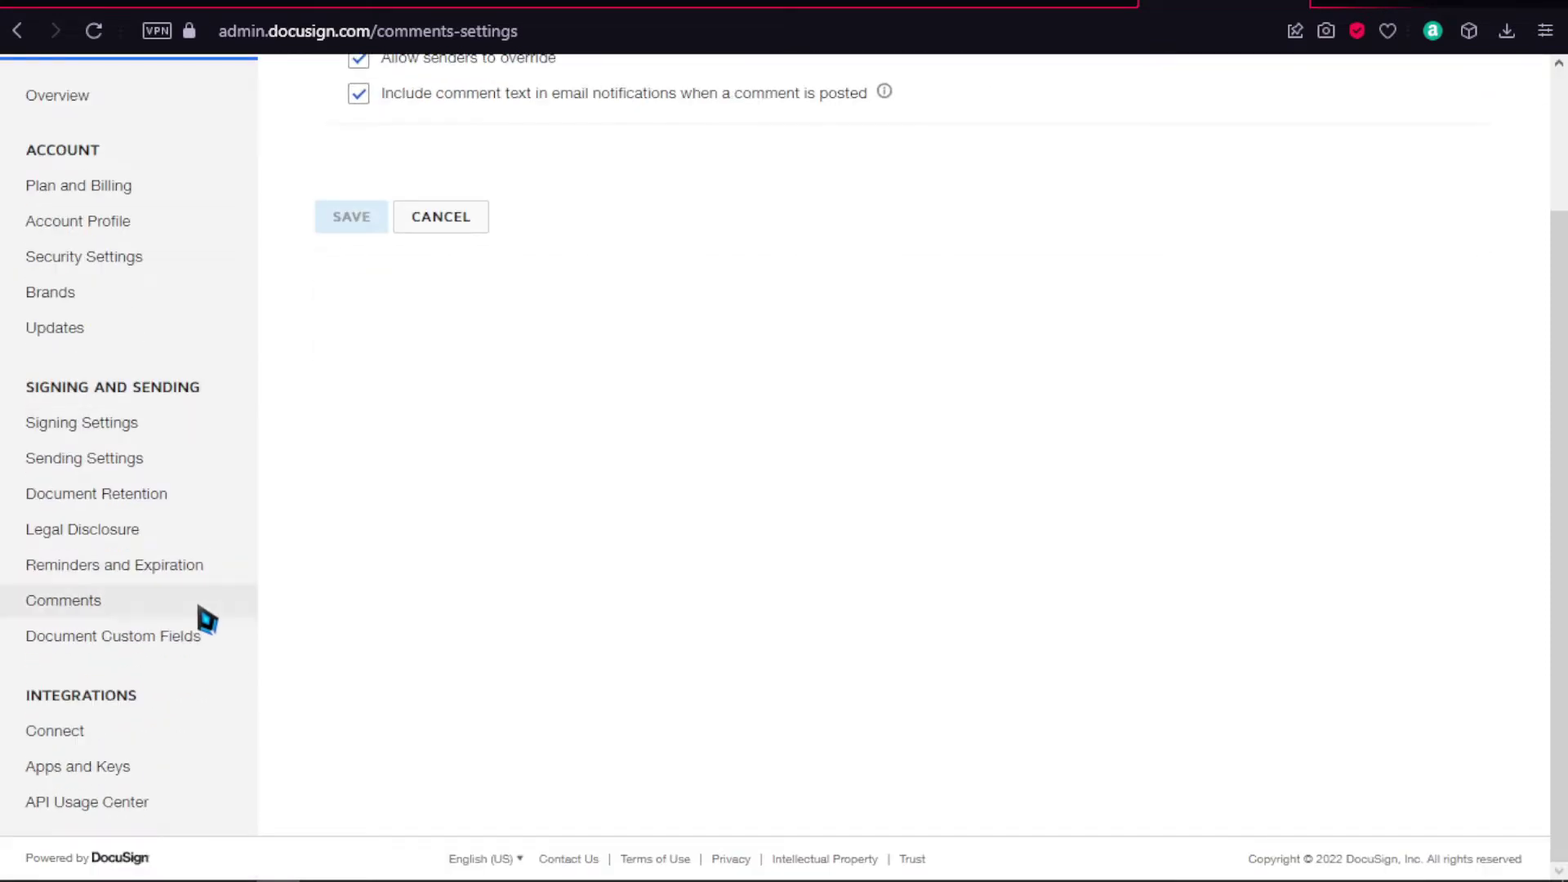
scroll(237, 580, up, 2)
scroll(255, 552, up, 2)
scroll(252, 549, down, 3)
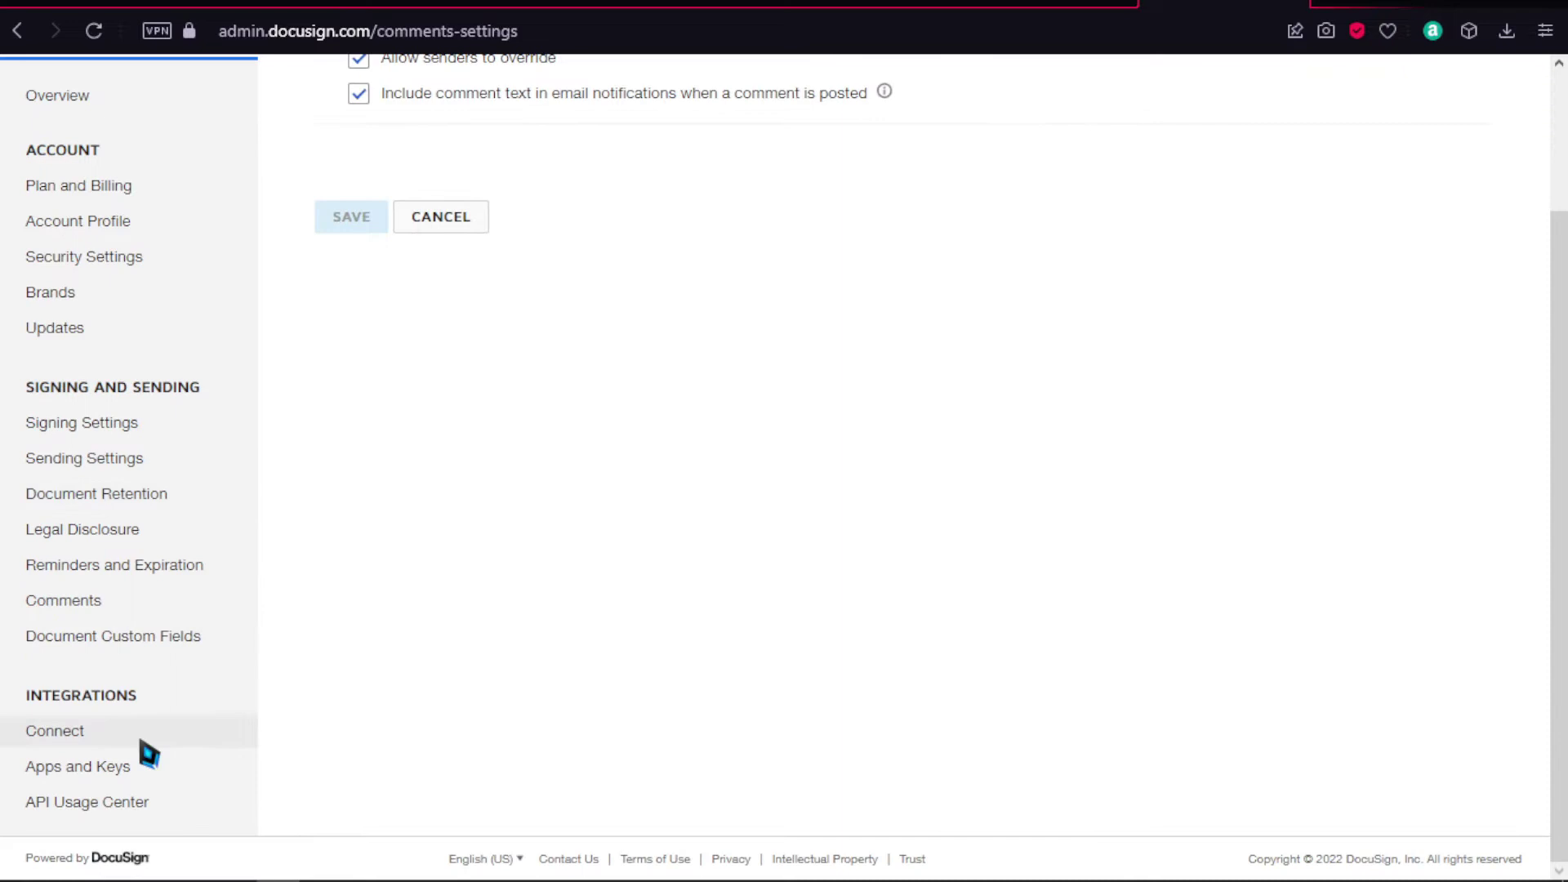
scroll(221, 728, up, 3)
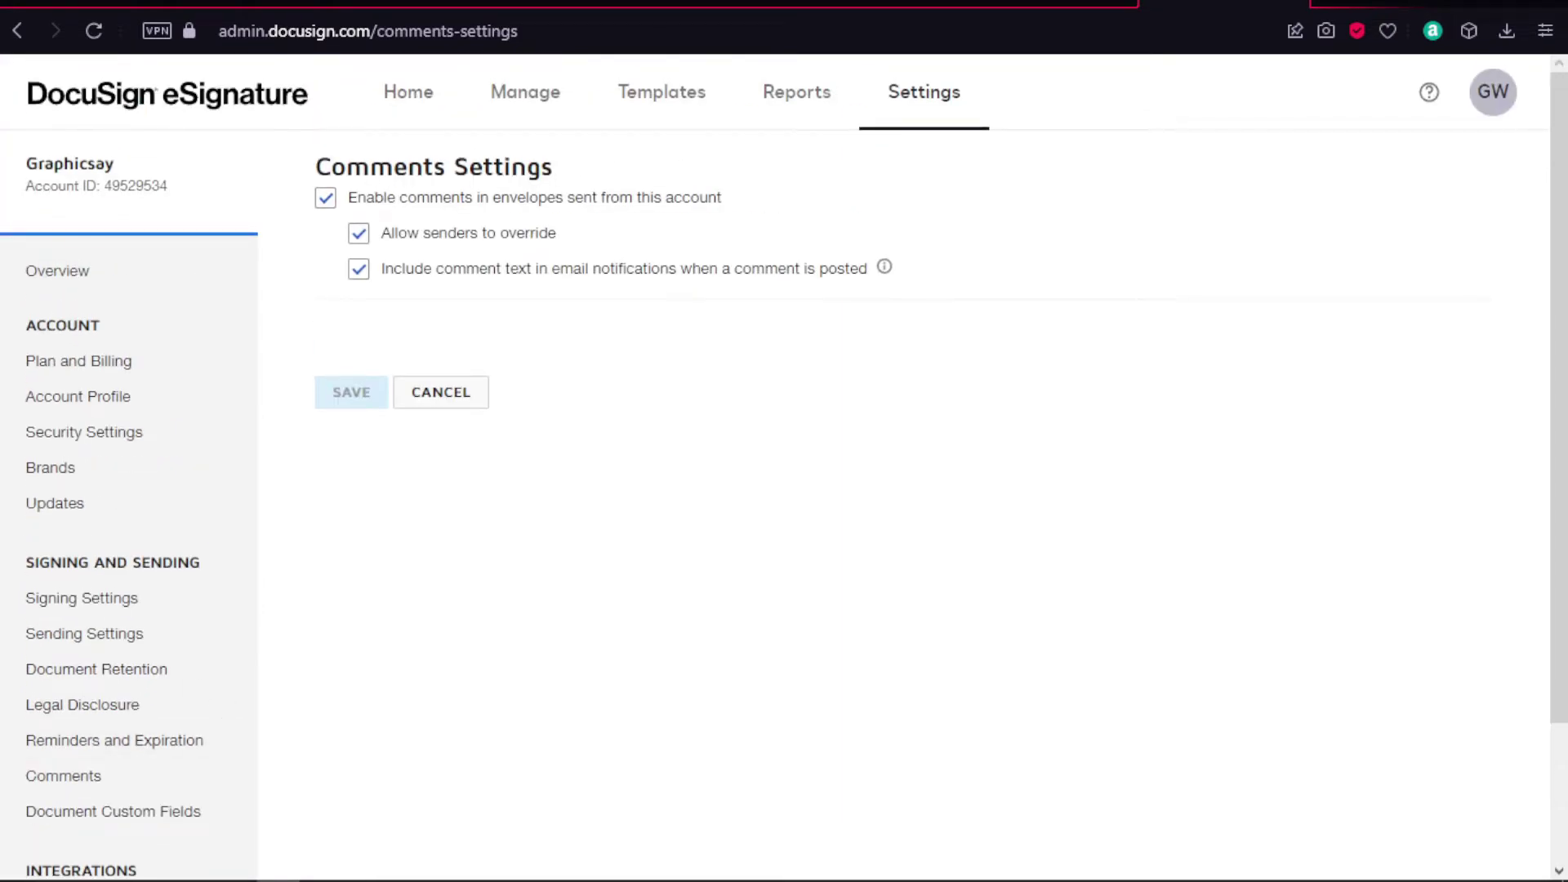
click(168, 94)
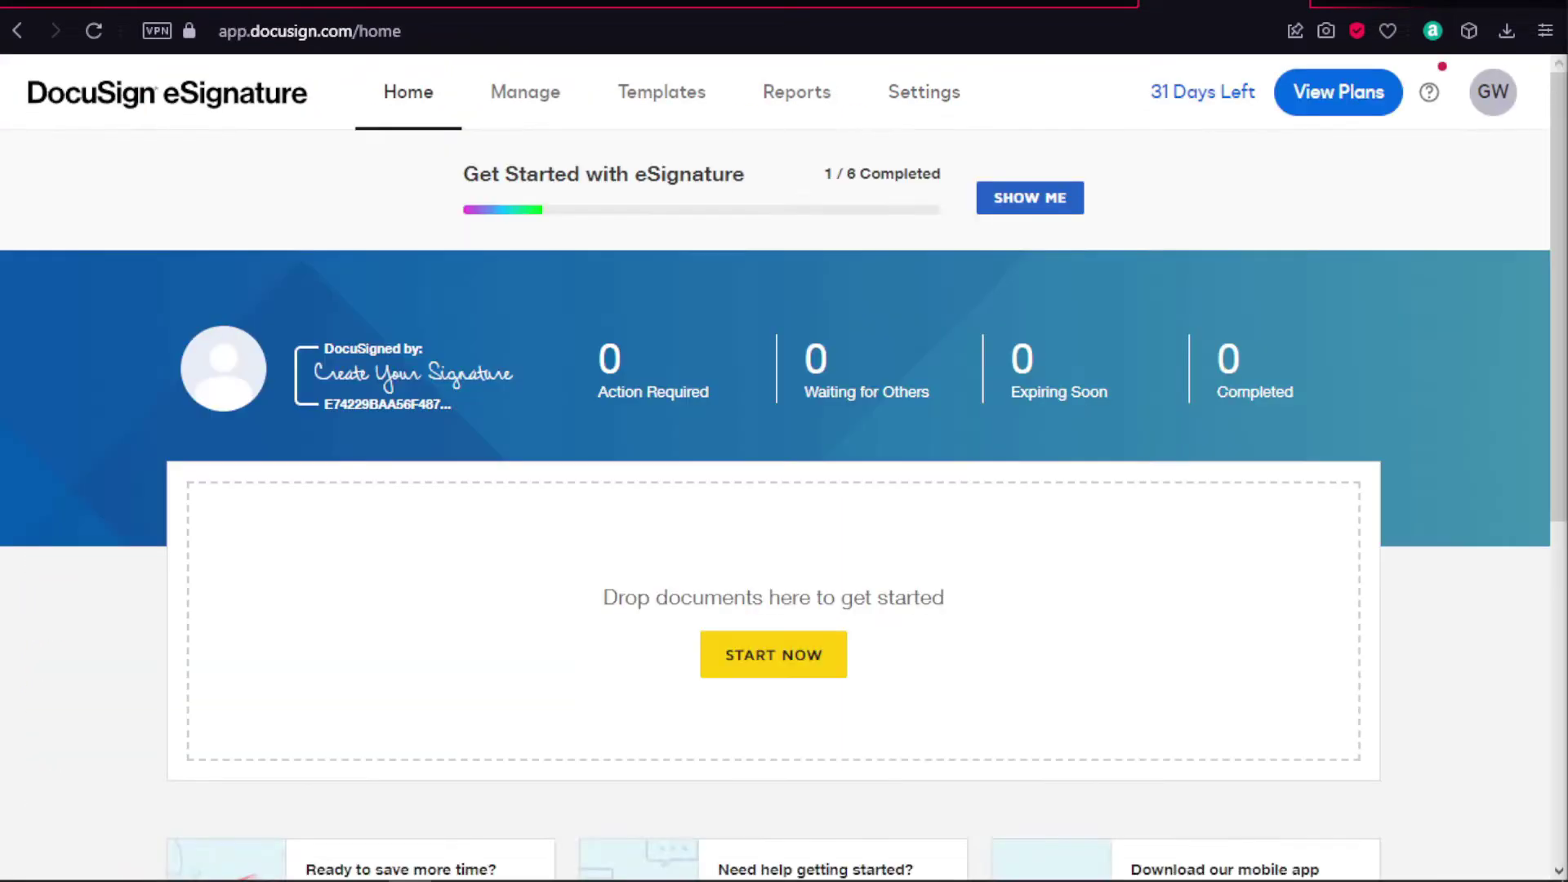
Step: Start a new envelope, browse Shared, All and Favorite templates, and cancel without adding one
click(764, 645)
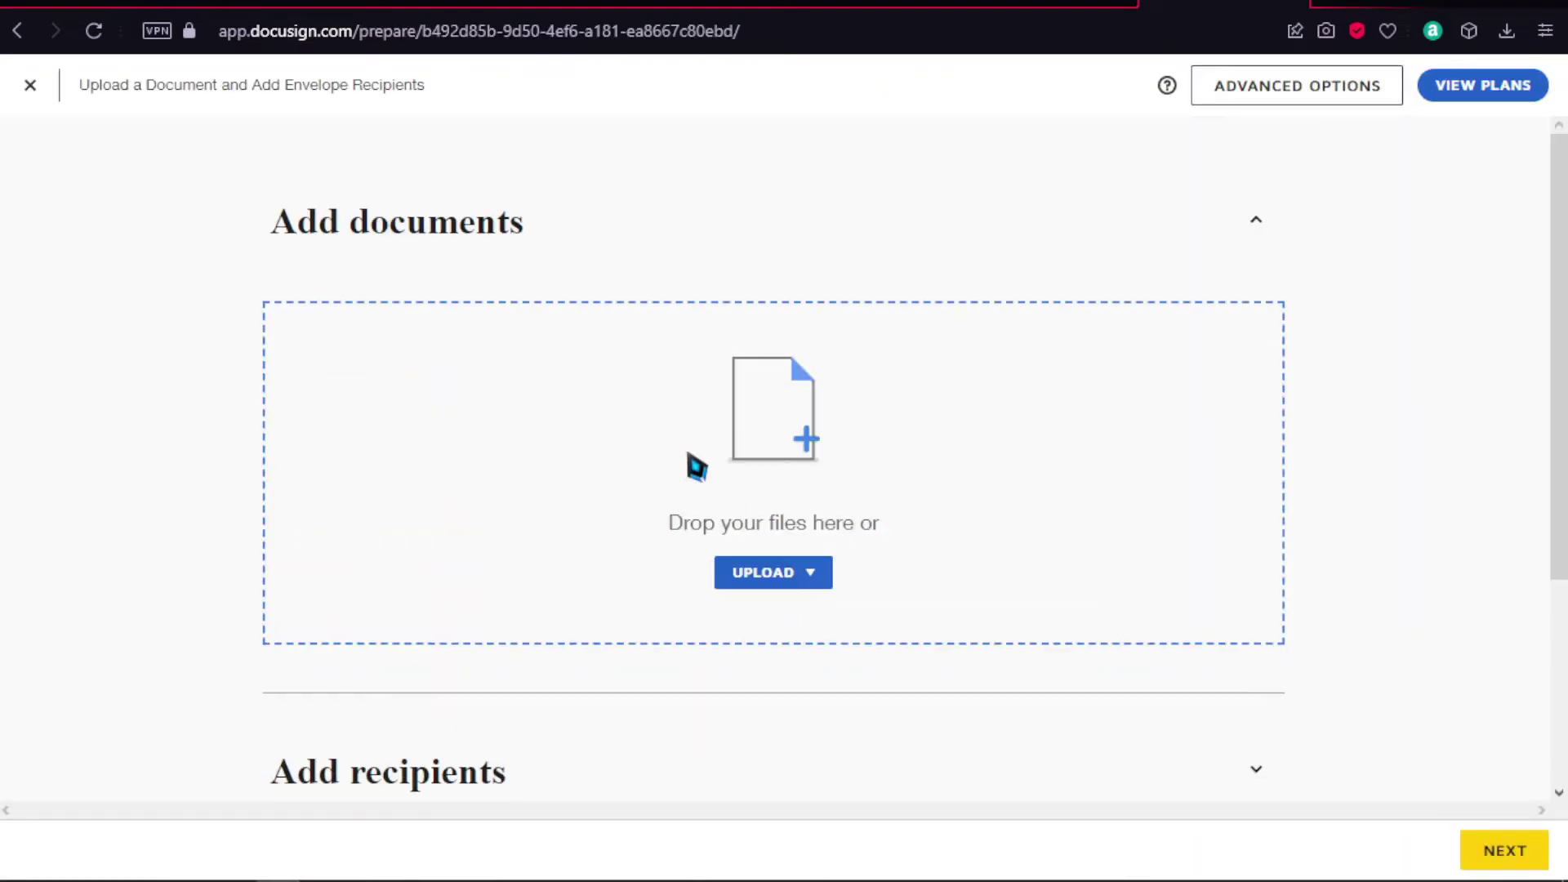
click(787, 573)
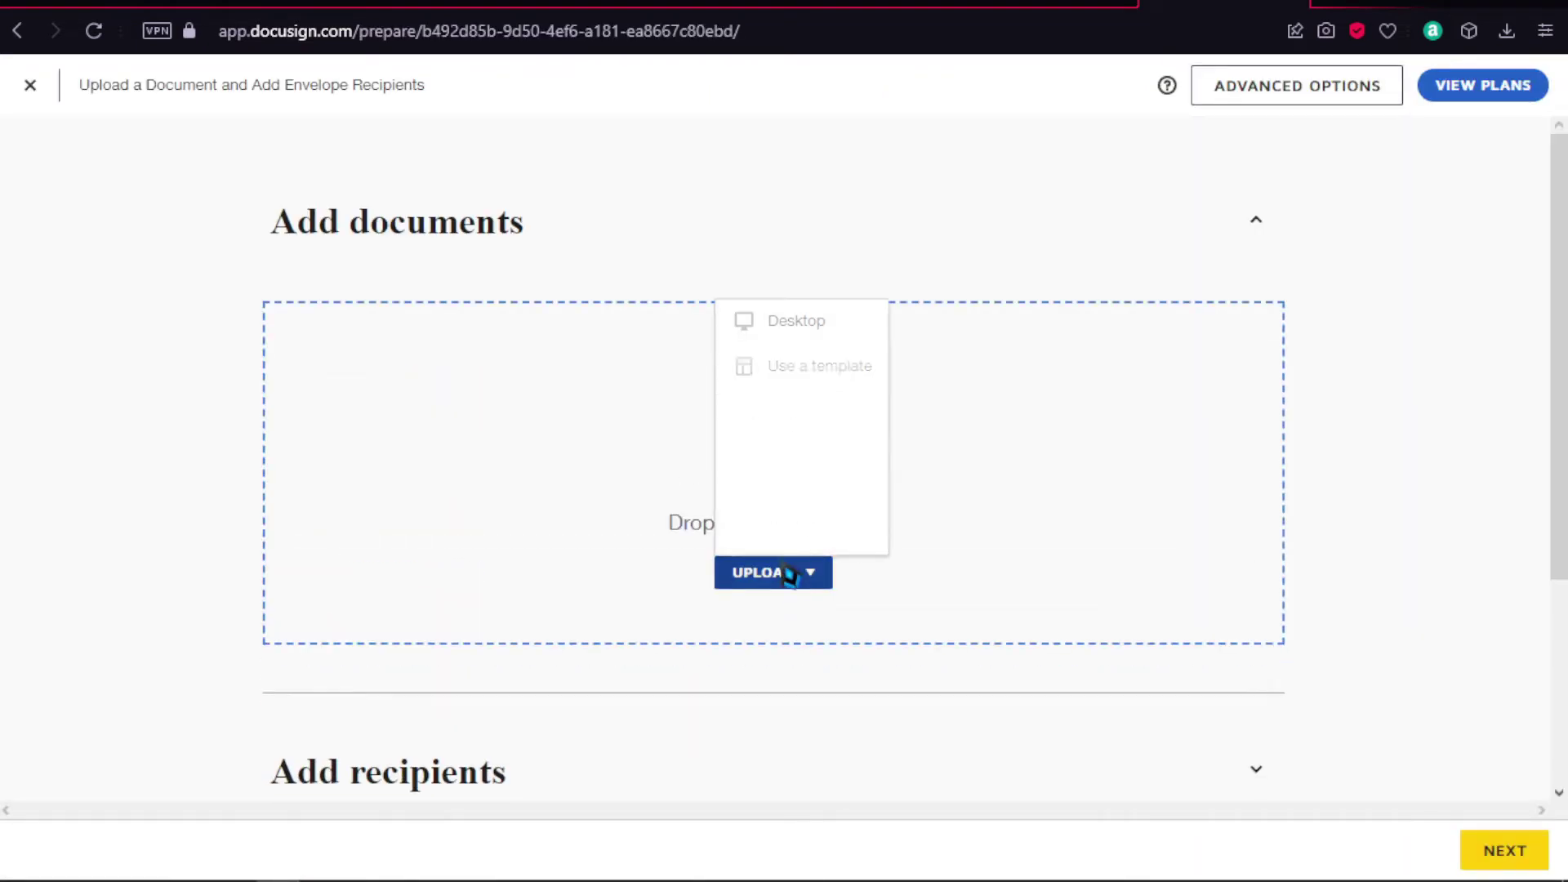
click(790, 361)
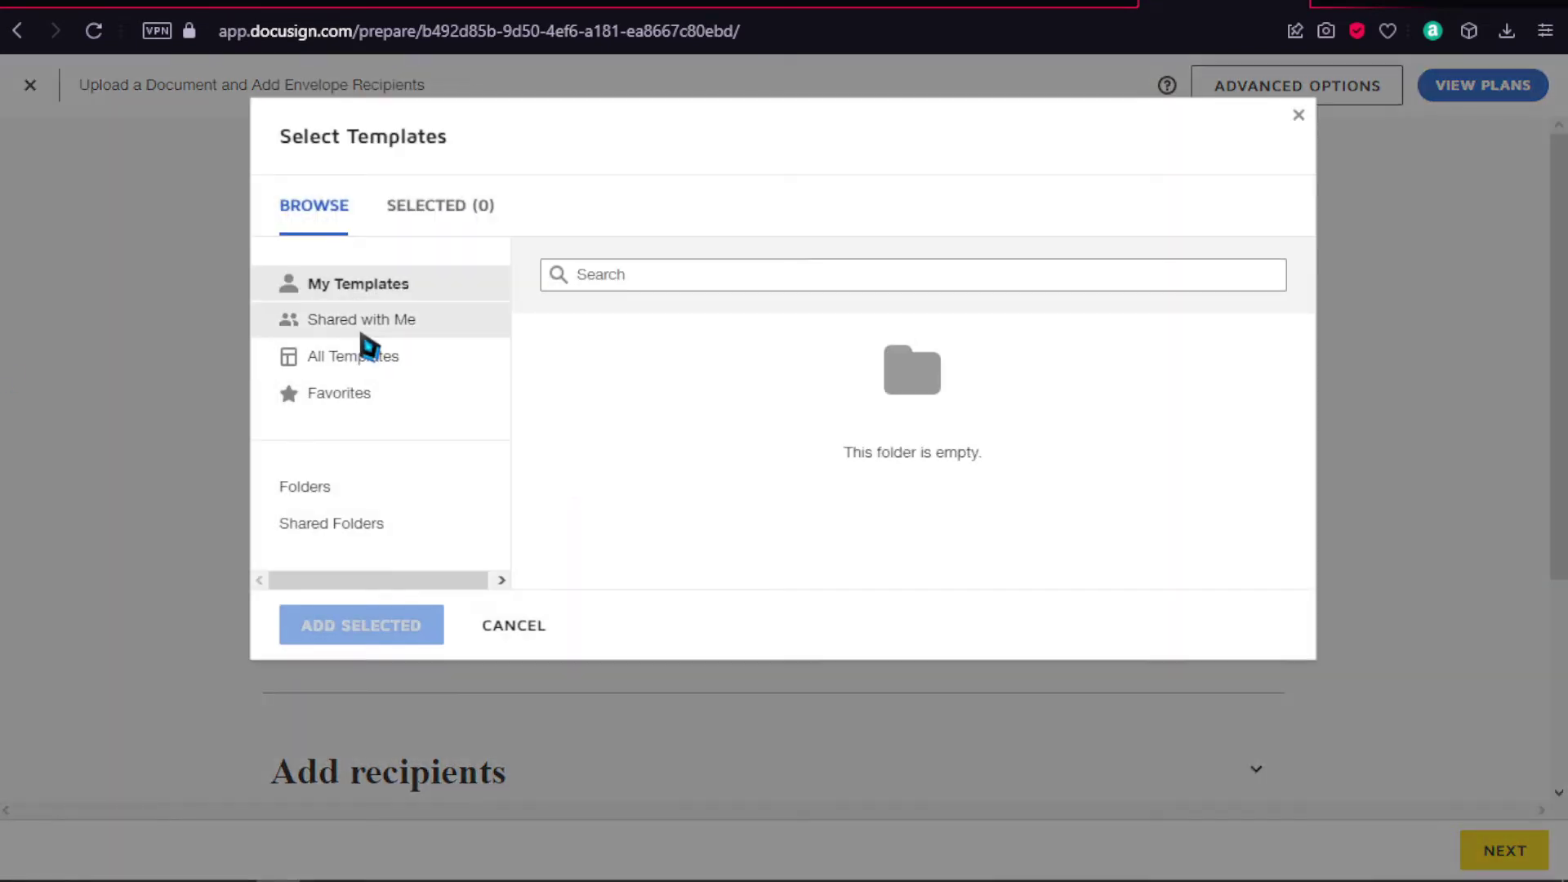
click(390, 333)
click(387, 353)
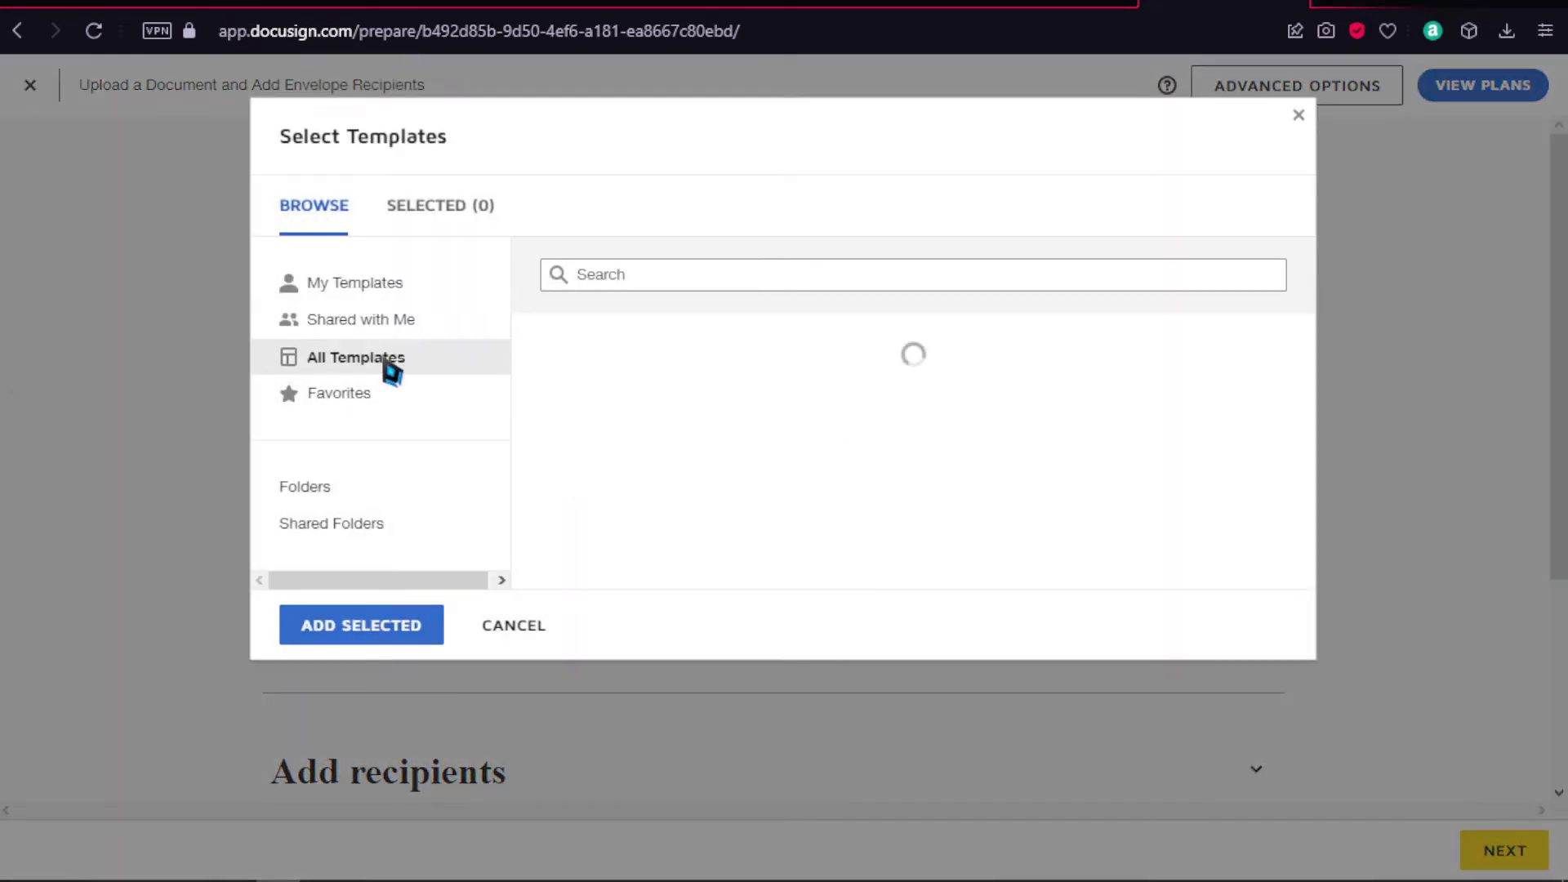
click(404, 330)
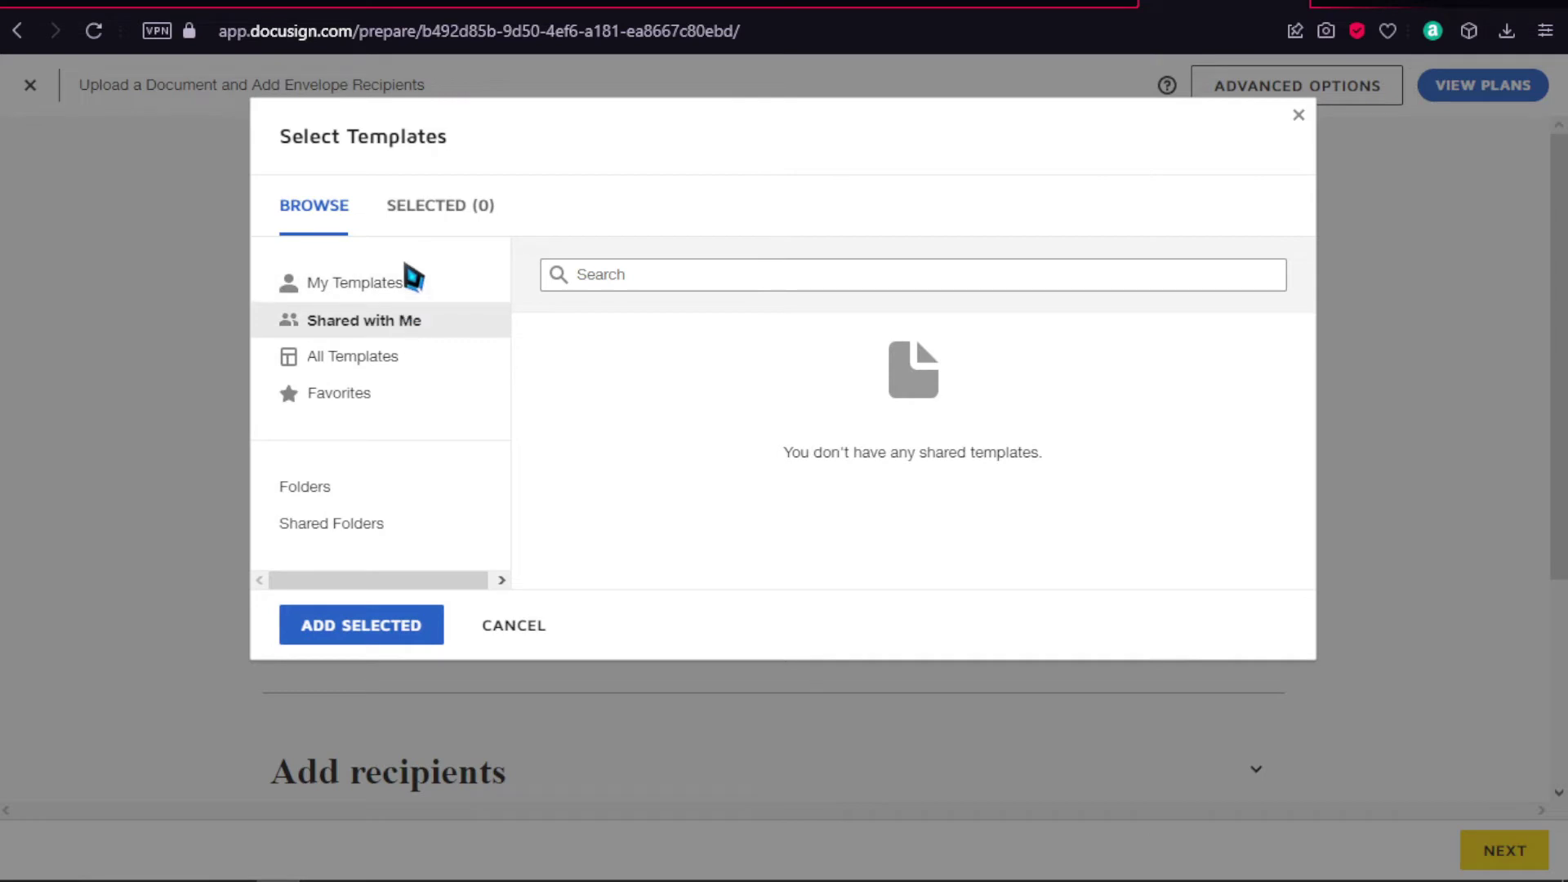
click(363, 392)
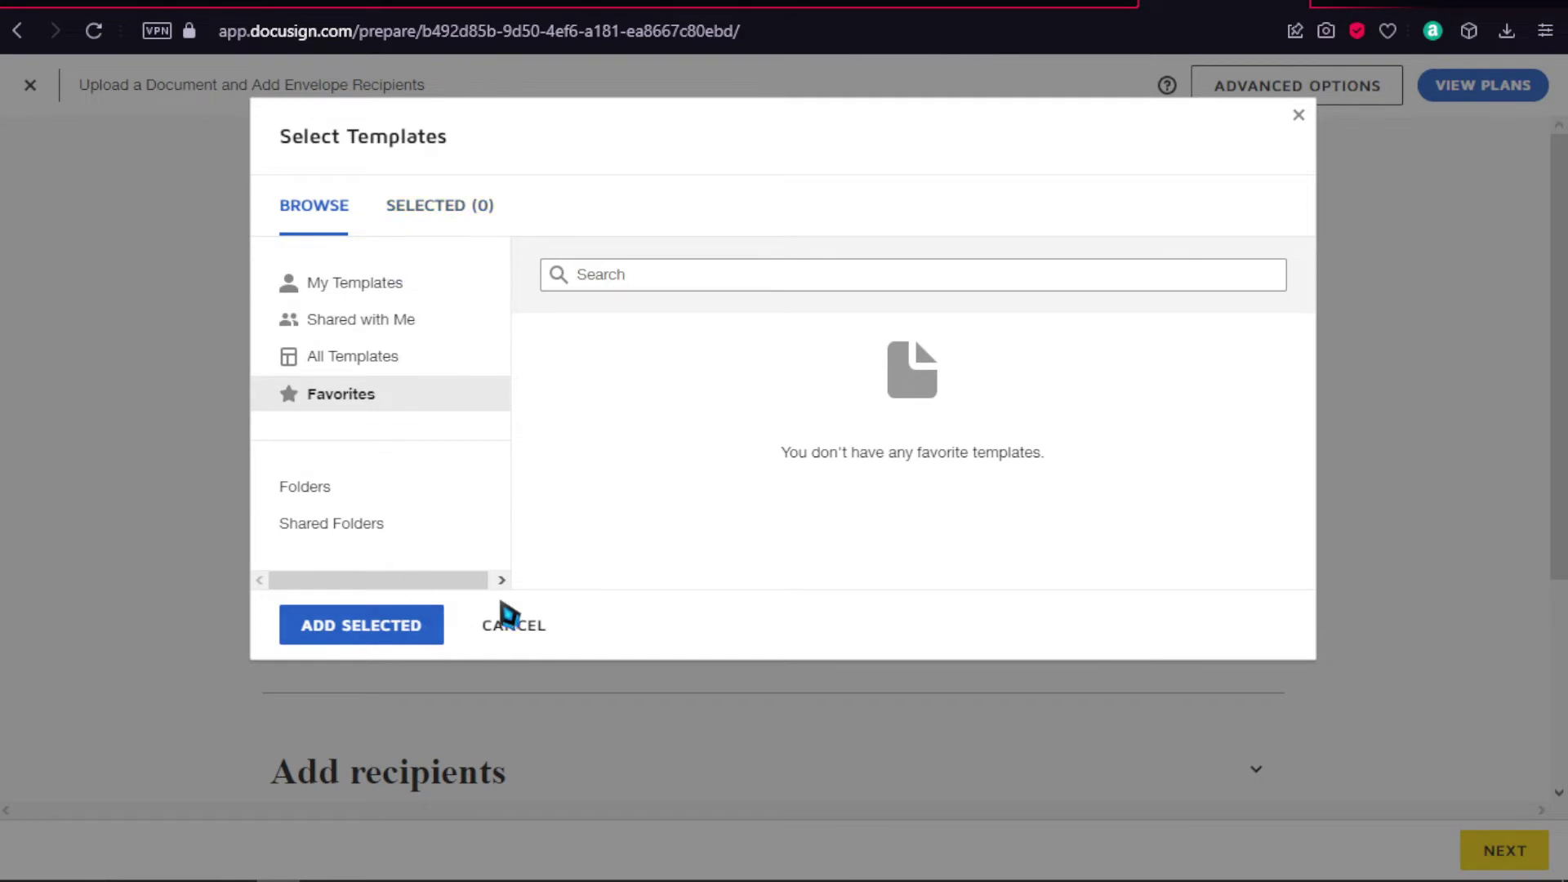
click(515, 637)
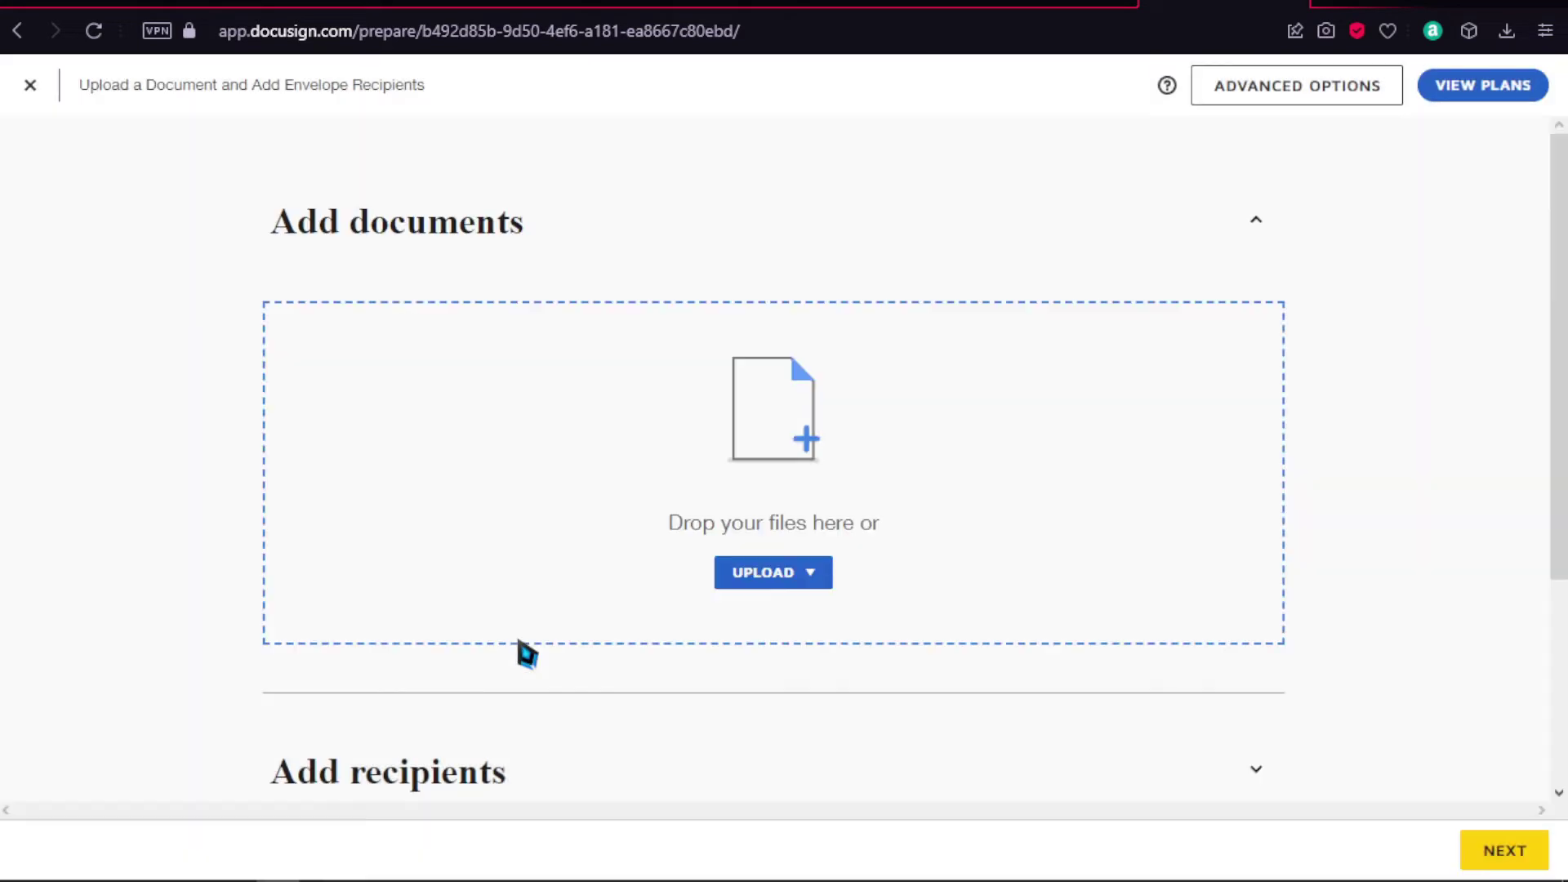
Step: Upload Facts+about+Food+2.docx from the desktop and continue to the recipients section
click(768, 579)
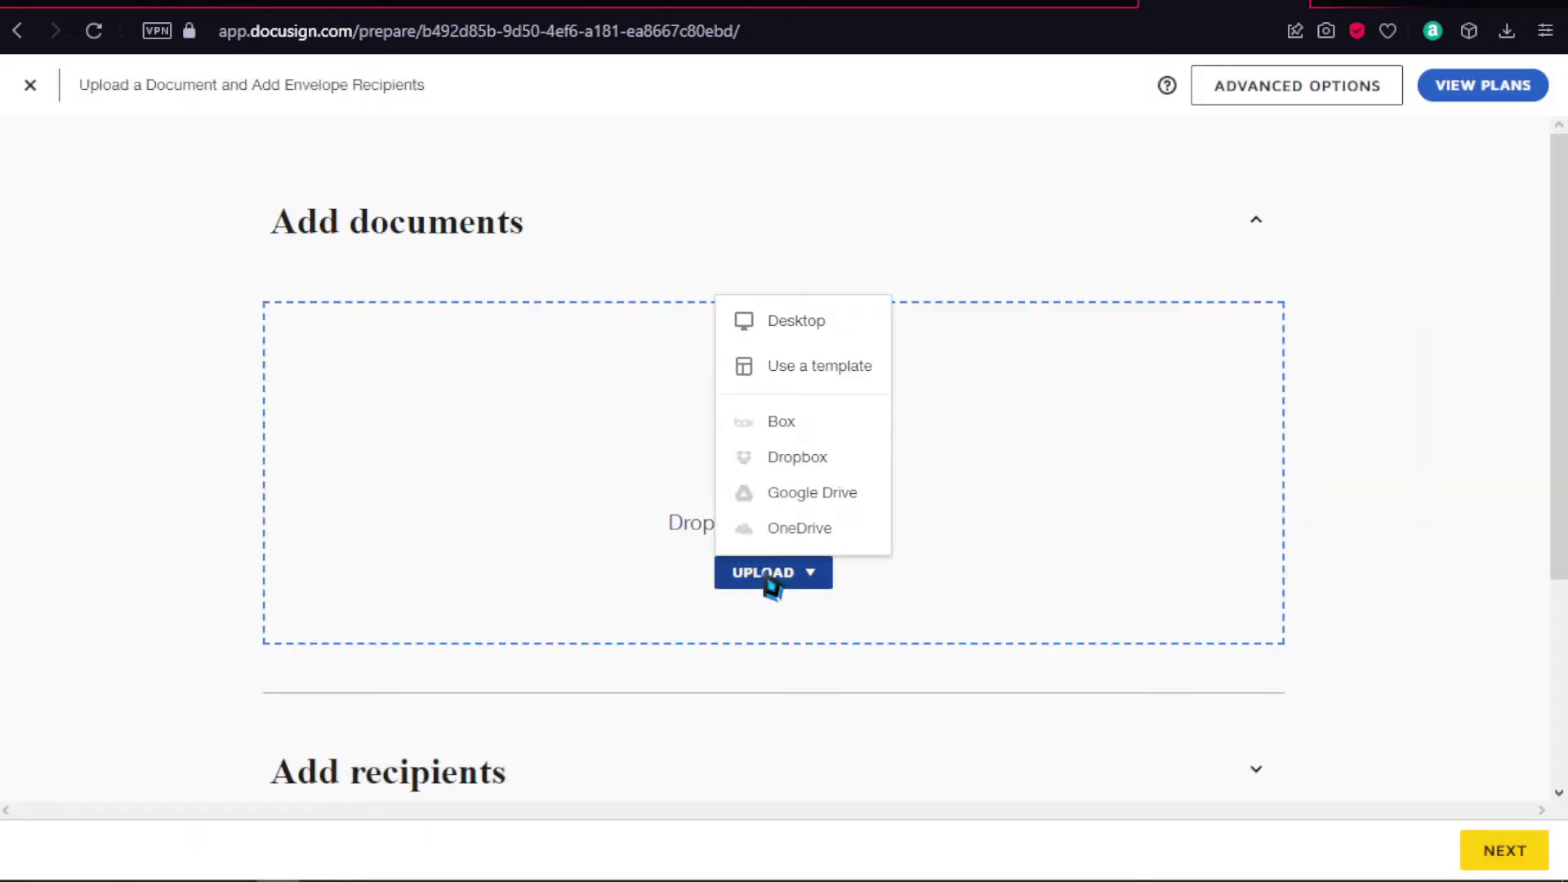
click(790, 331)
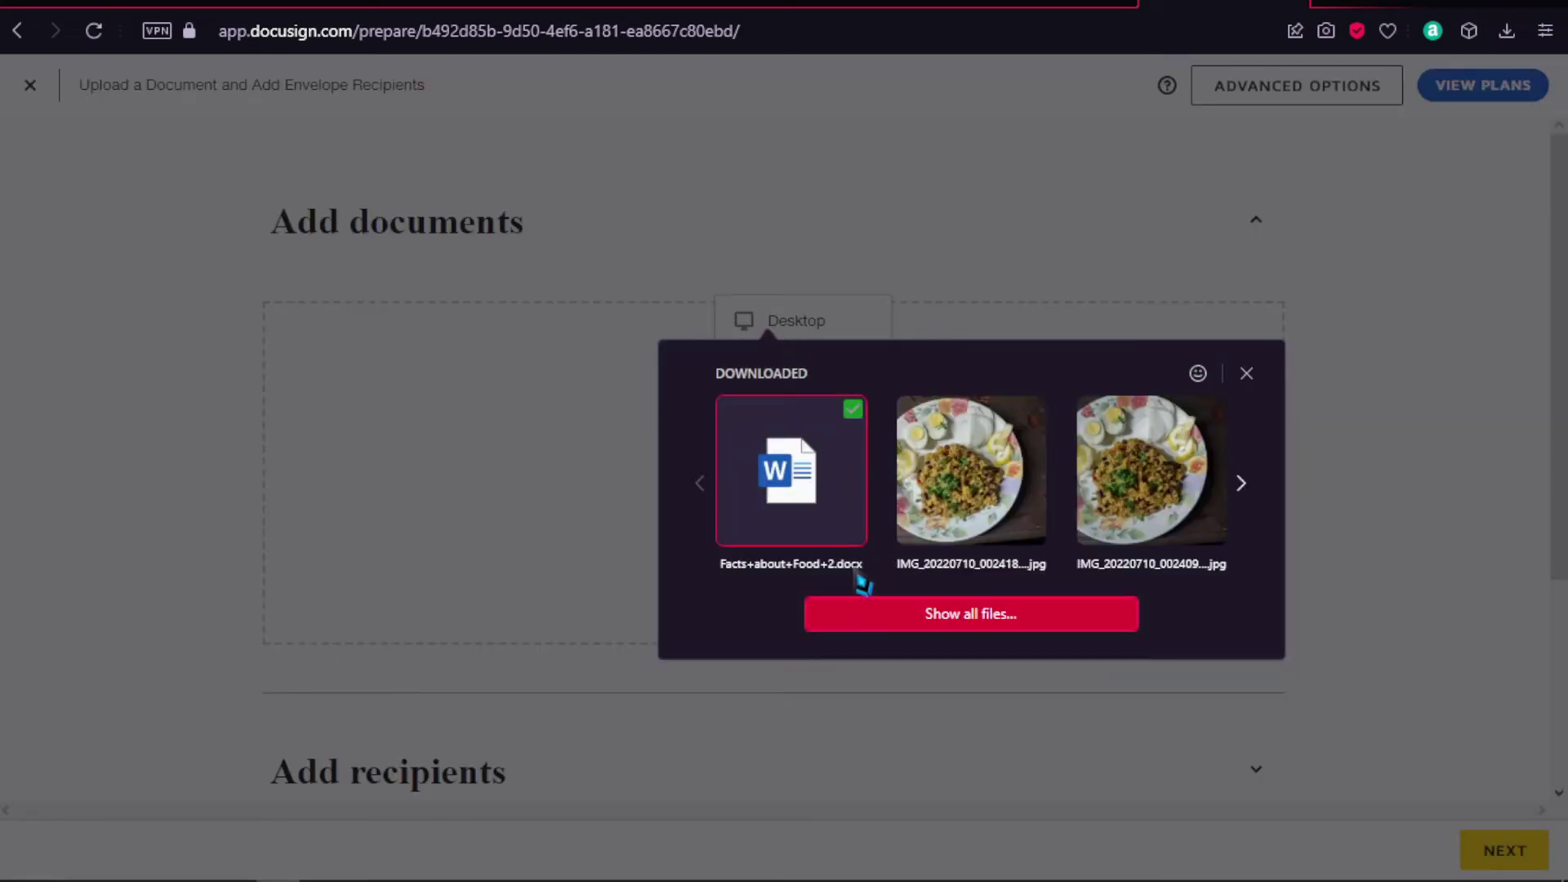
click(835, 546)
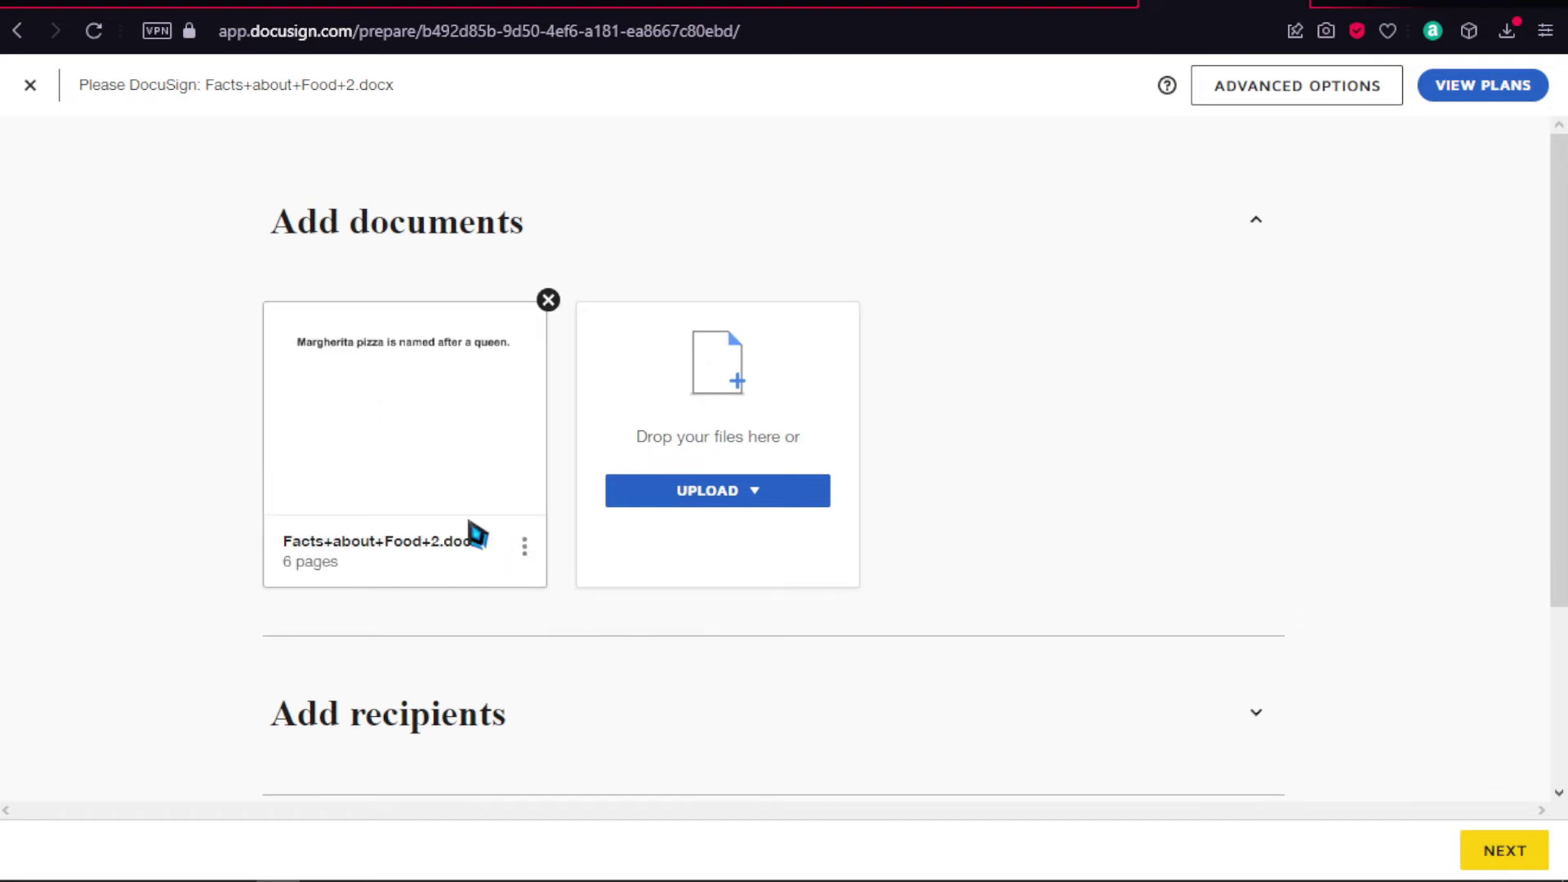
scroll(893, 571, down, 3)
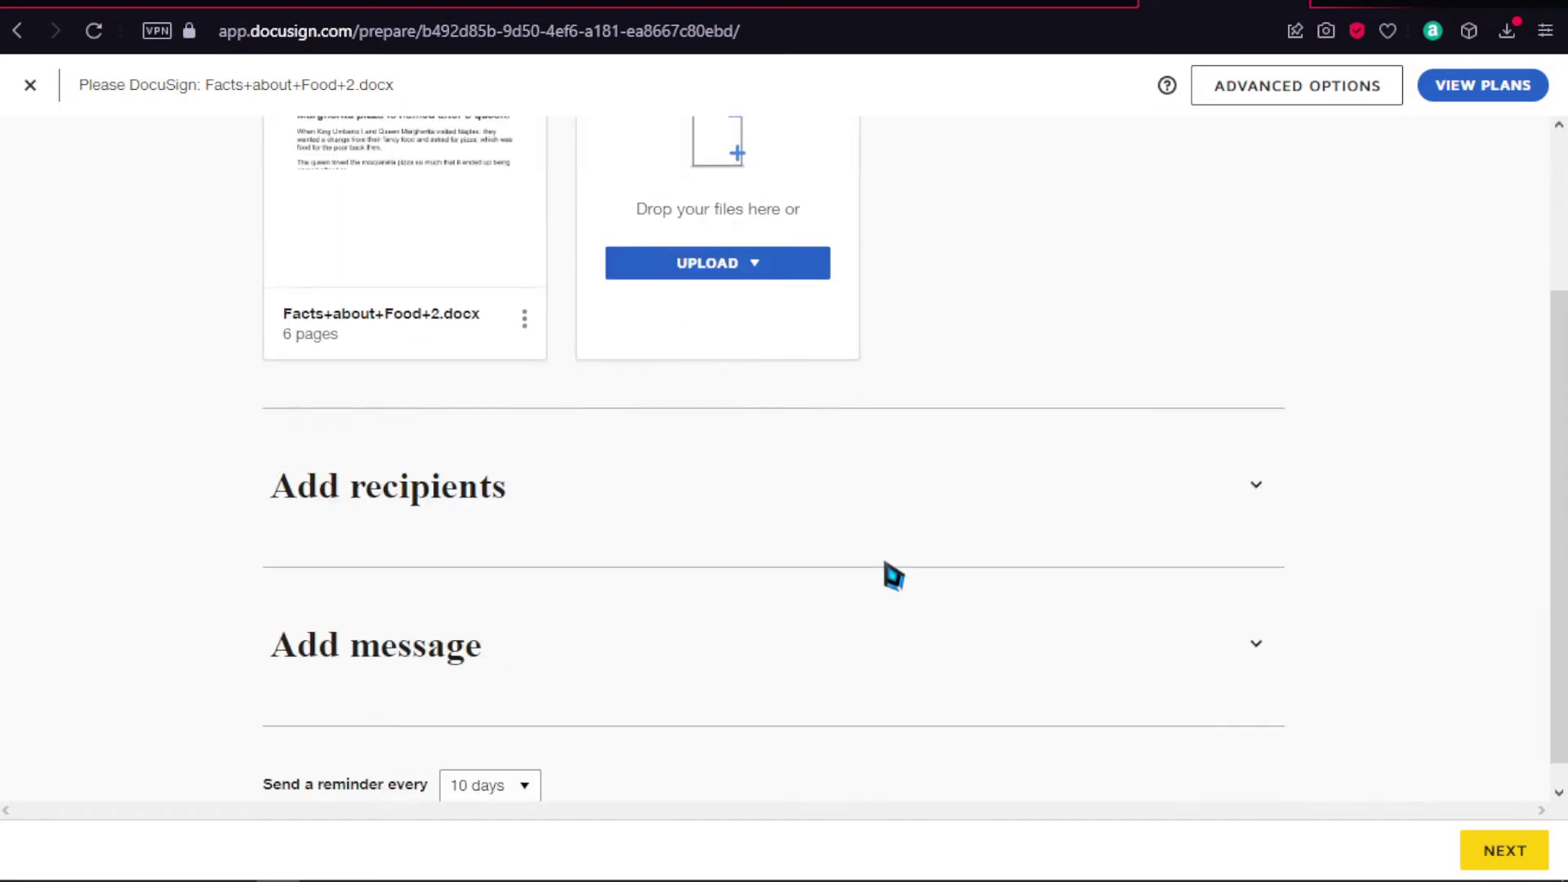
click(1505, 854)
scroll(482, 315, up, 2)
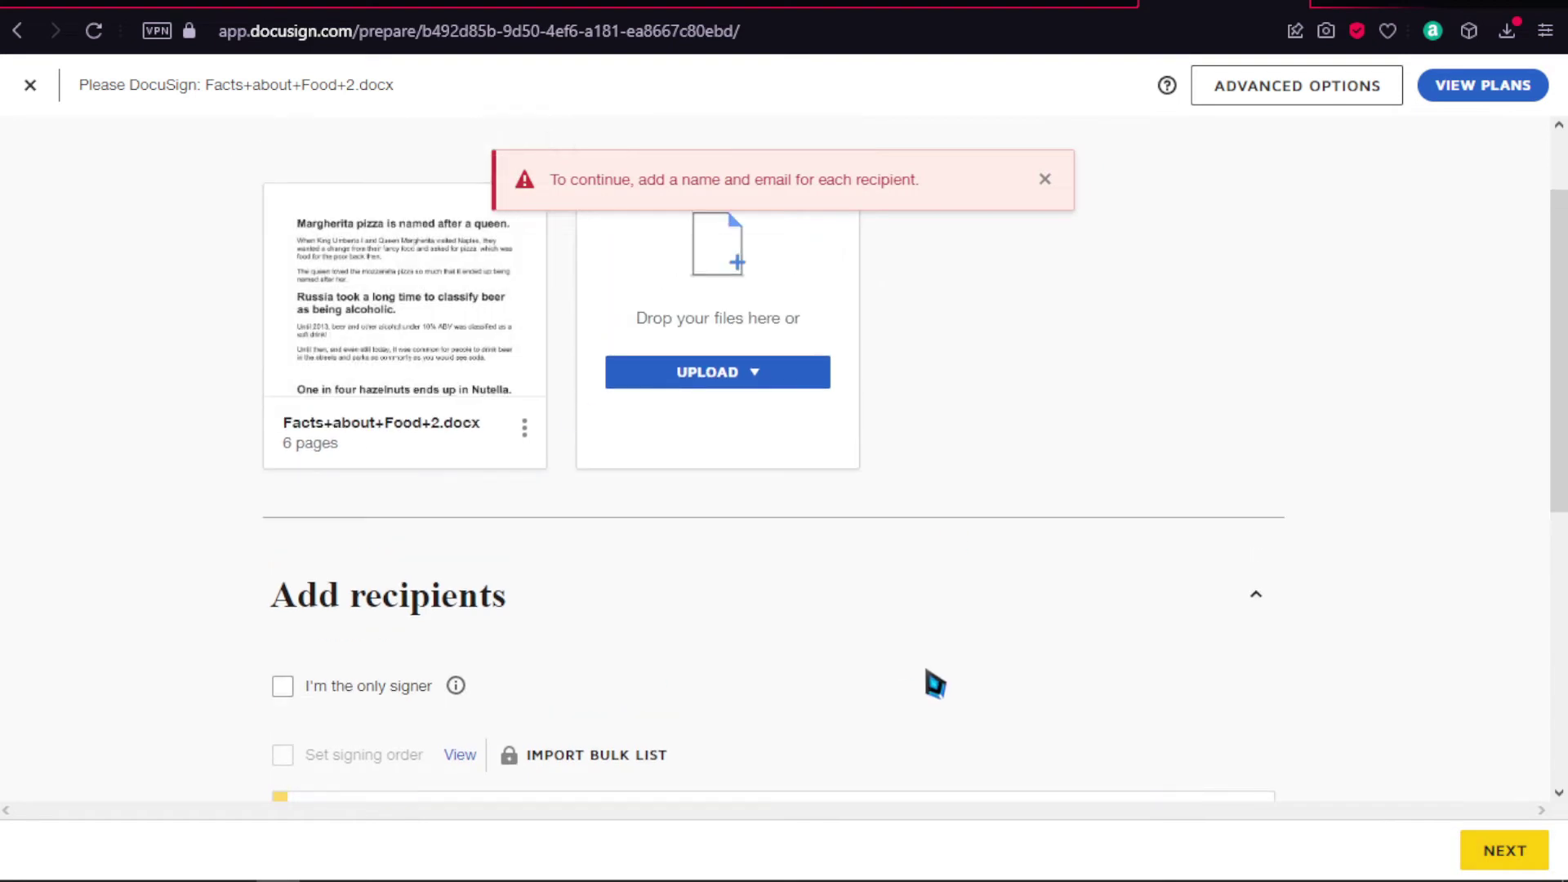
Step: Add one recipient's name and email, keep Needs to Sign, and continue to field placement
scroll(948, 689, down, 3)
click(438, 623)
scroll(439, 624, down, 3)
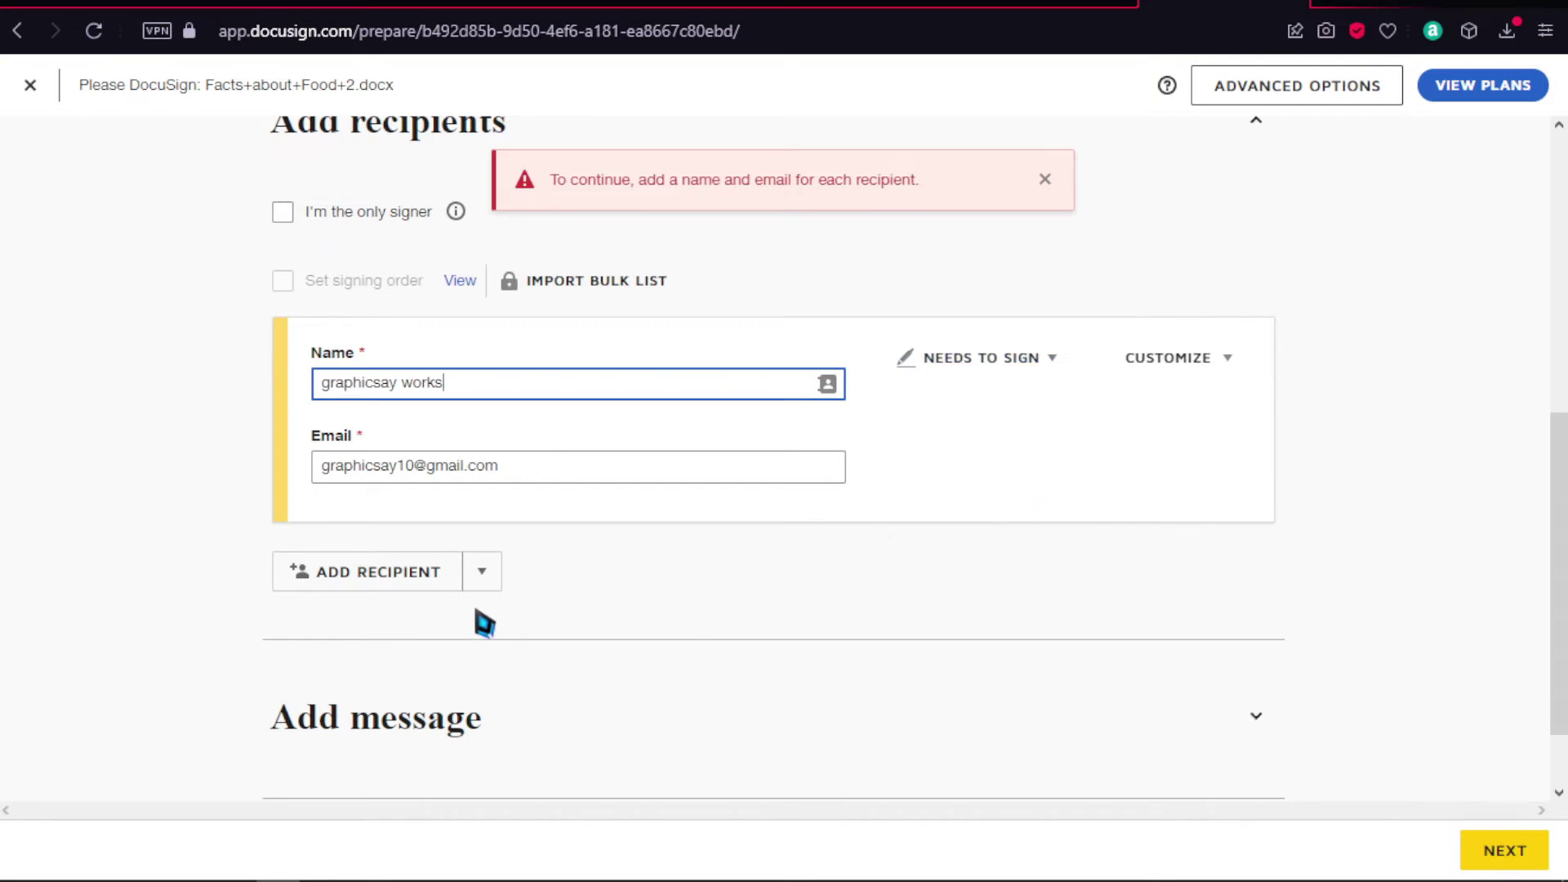
scroll(561, 589, up, 3)
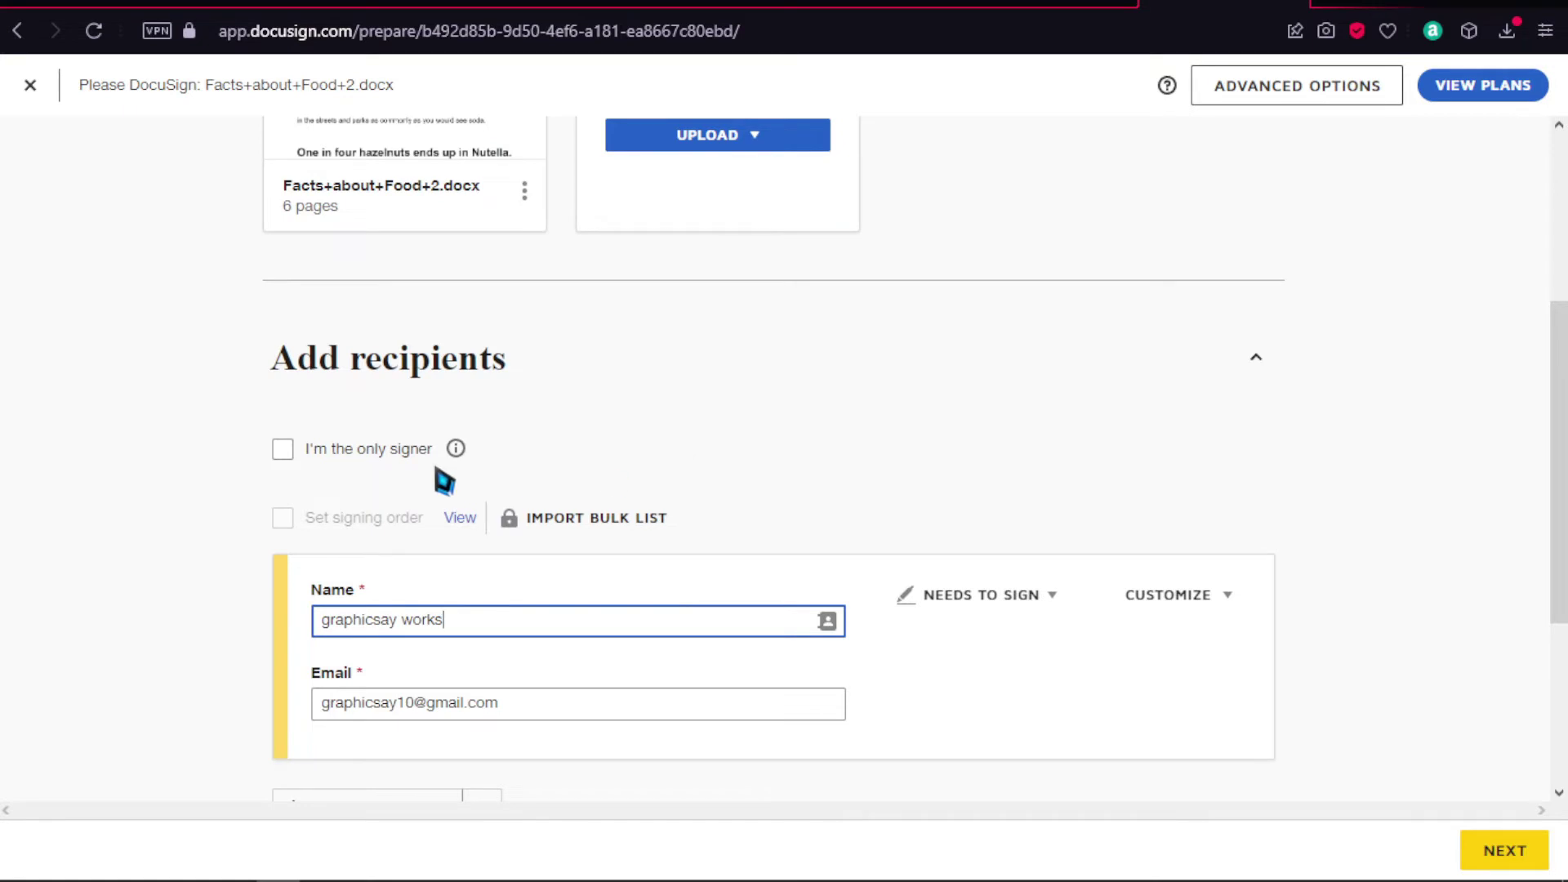
scroll(755, 613, down, 3)
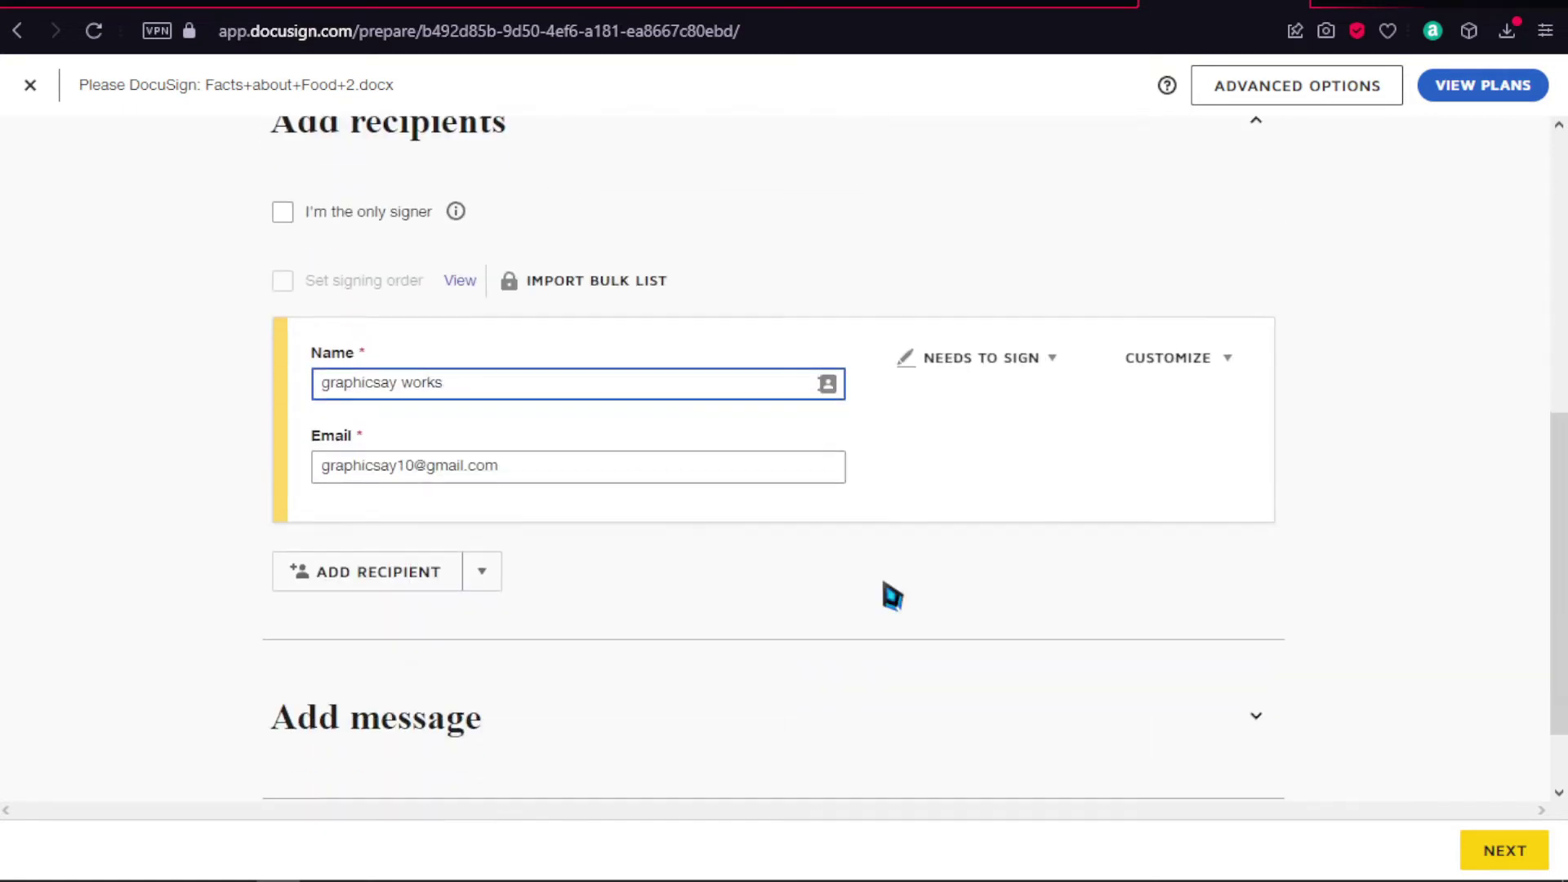
click(939, 357)
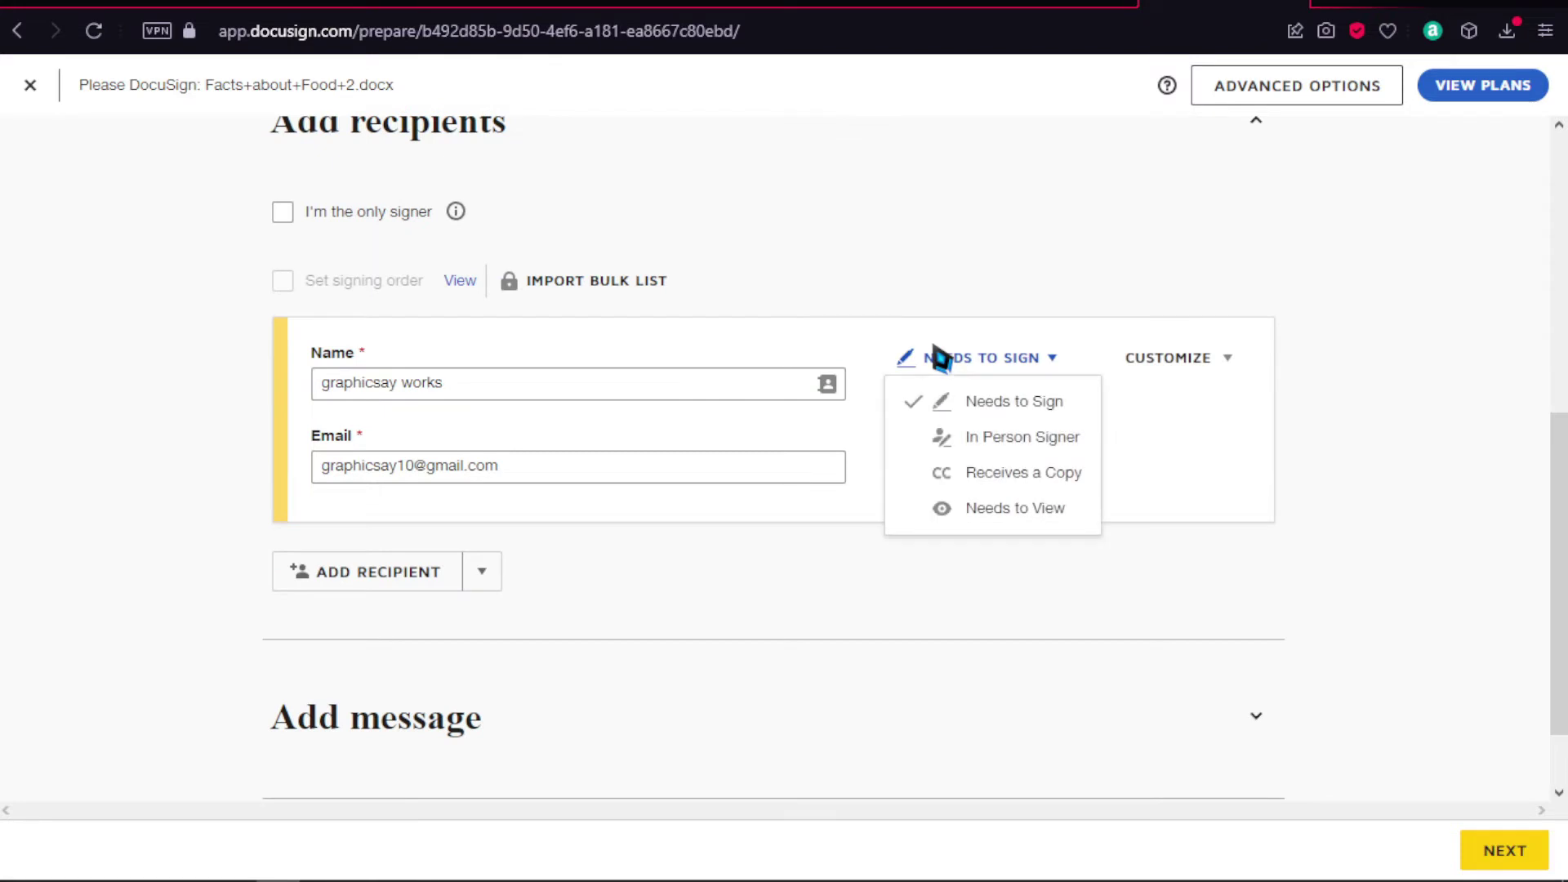
click(990, 408)
click(1168, 364)
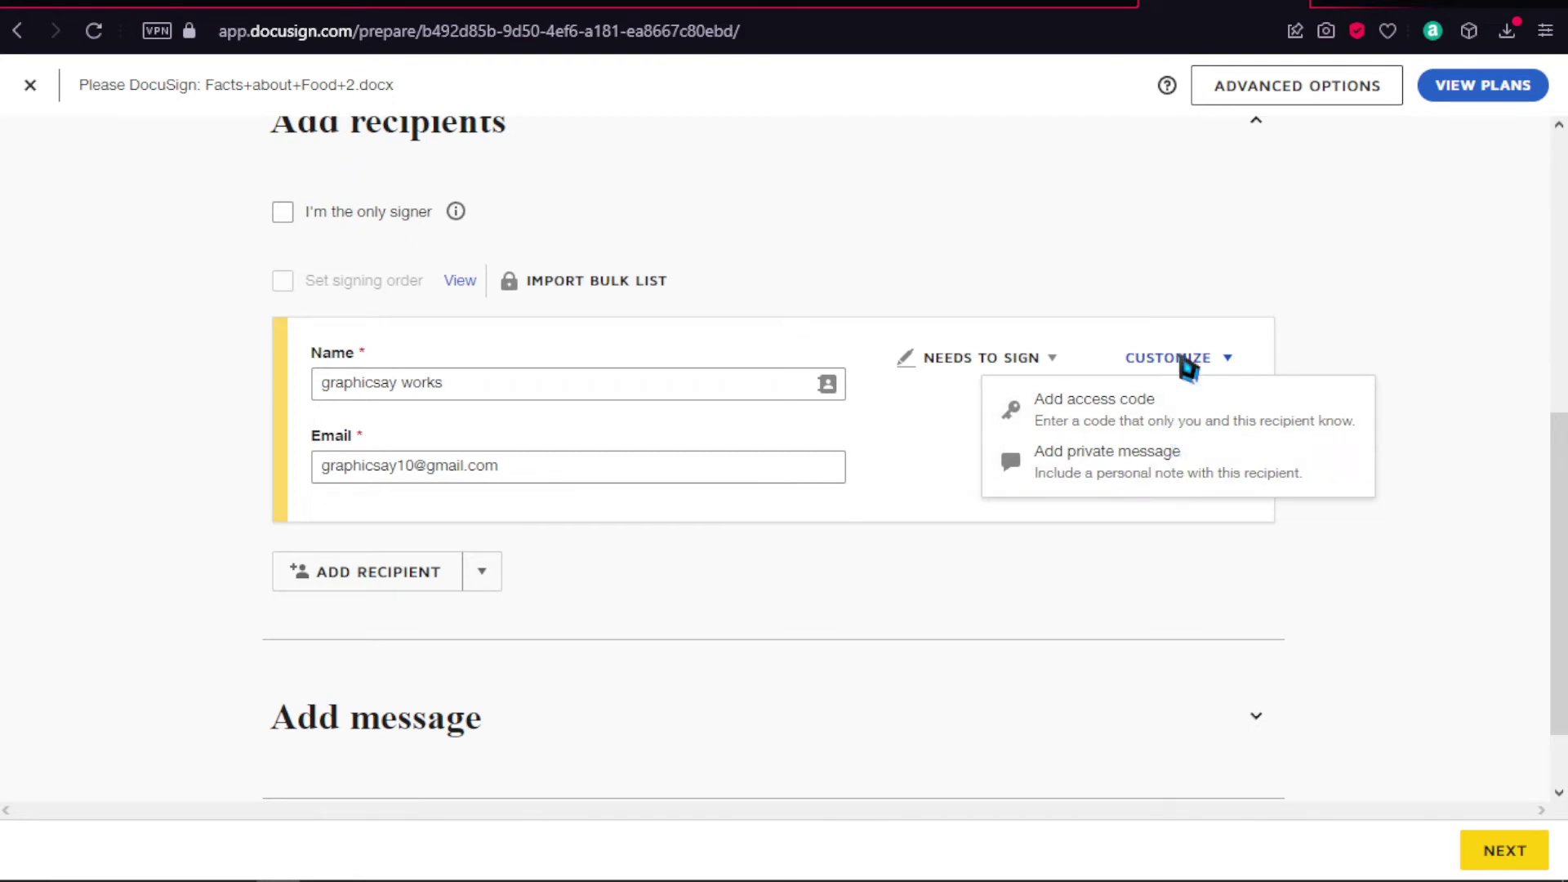
click(1197, 332)
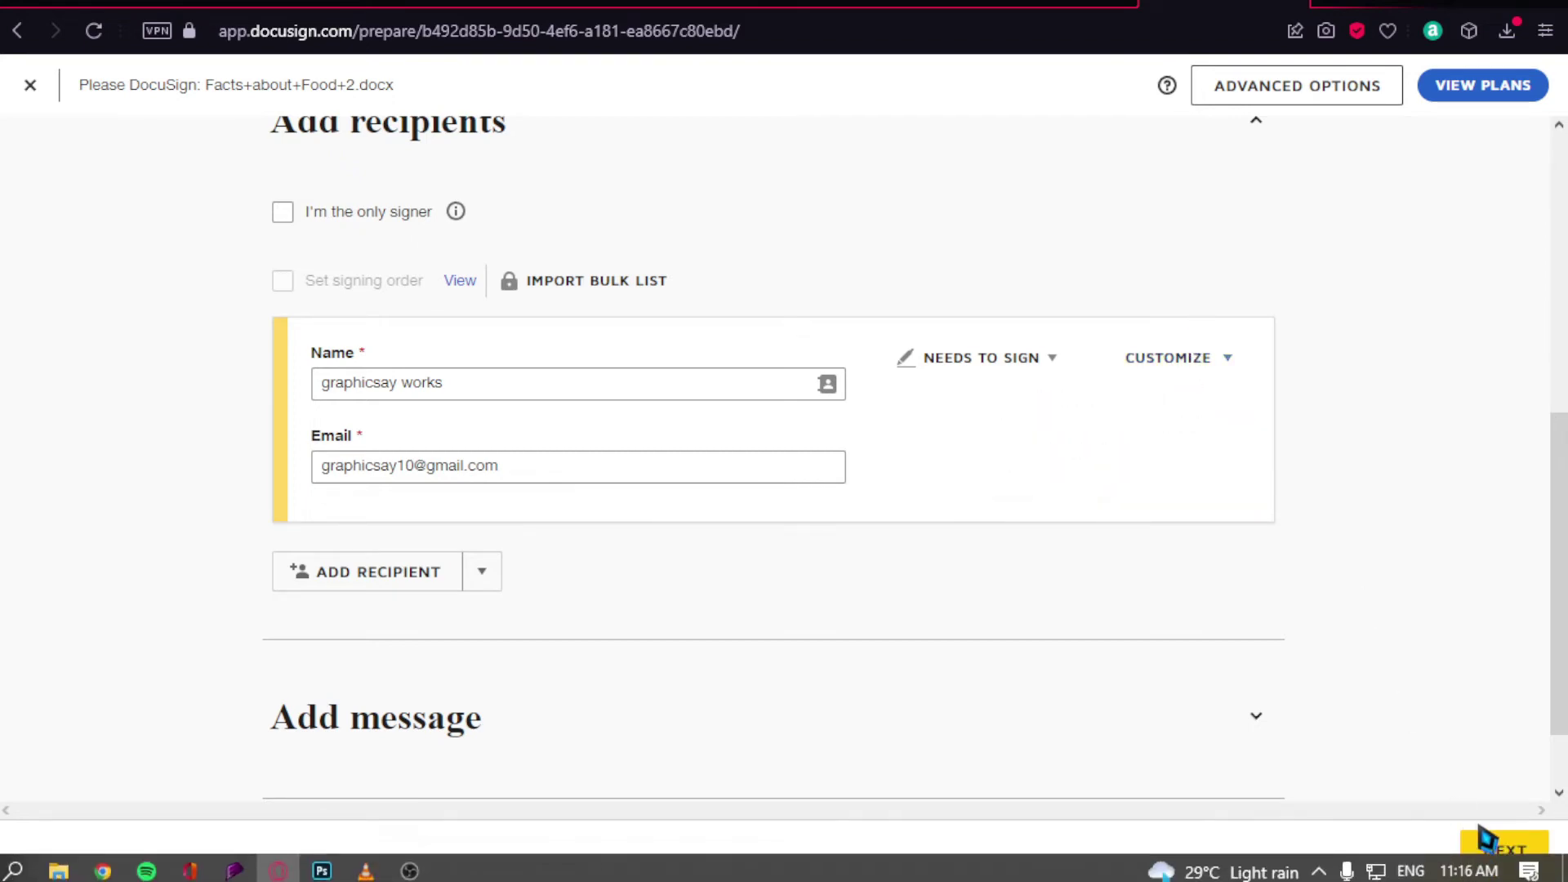
click(1505, 849)
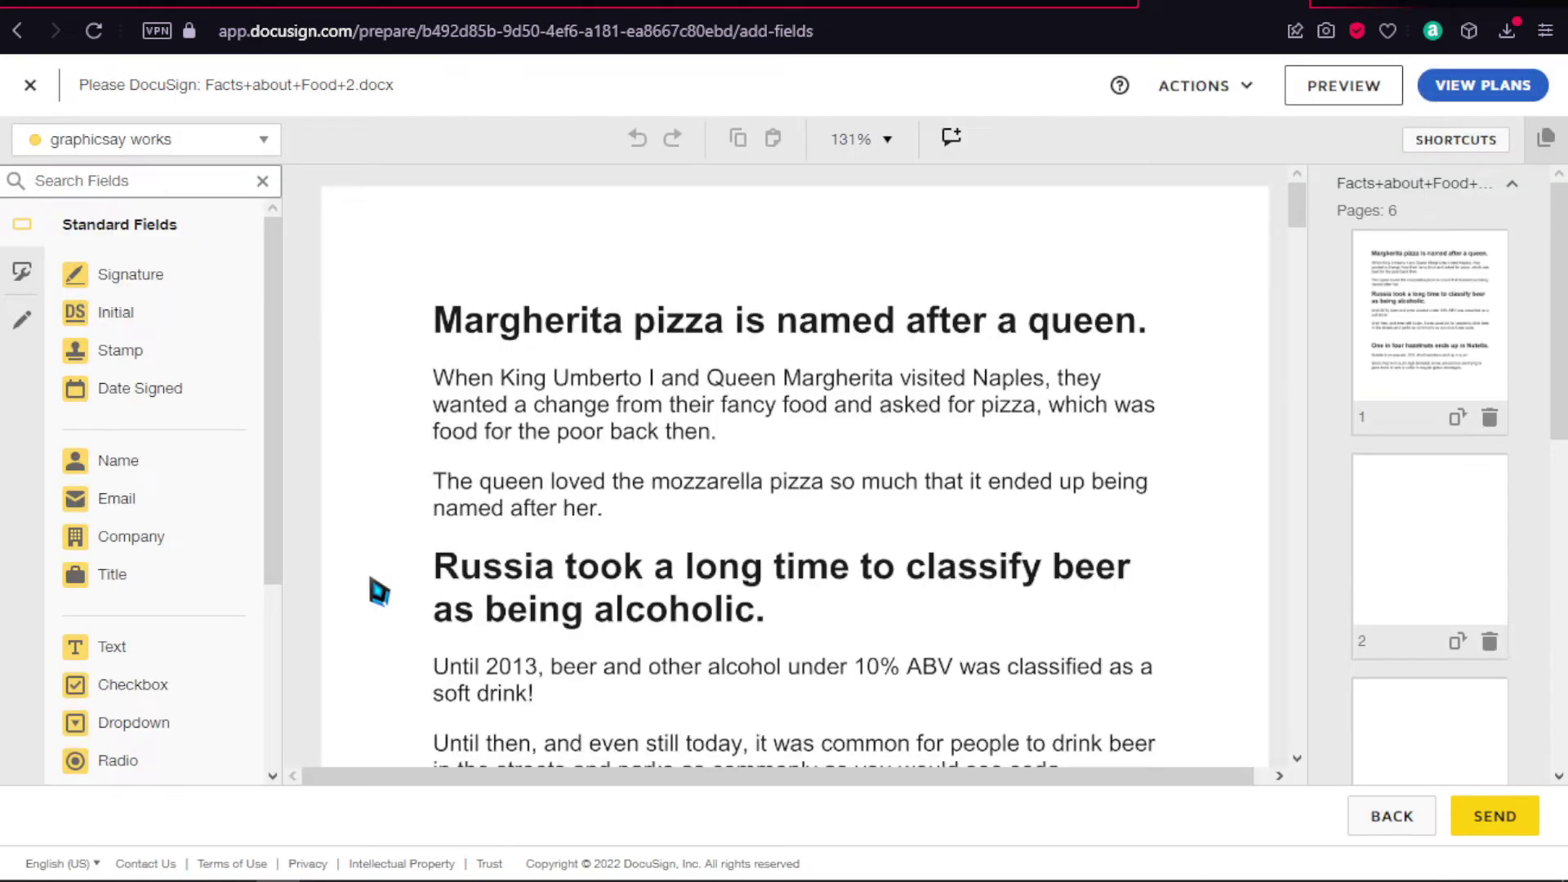
Step: Scroll through the six-page food facts document in the field editor
scroll(374, 582, down, 10)
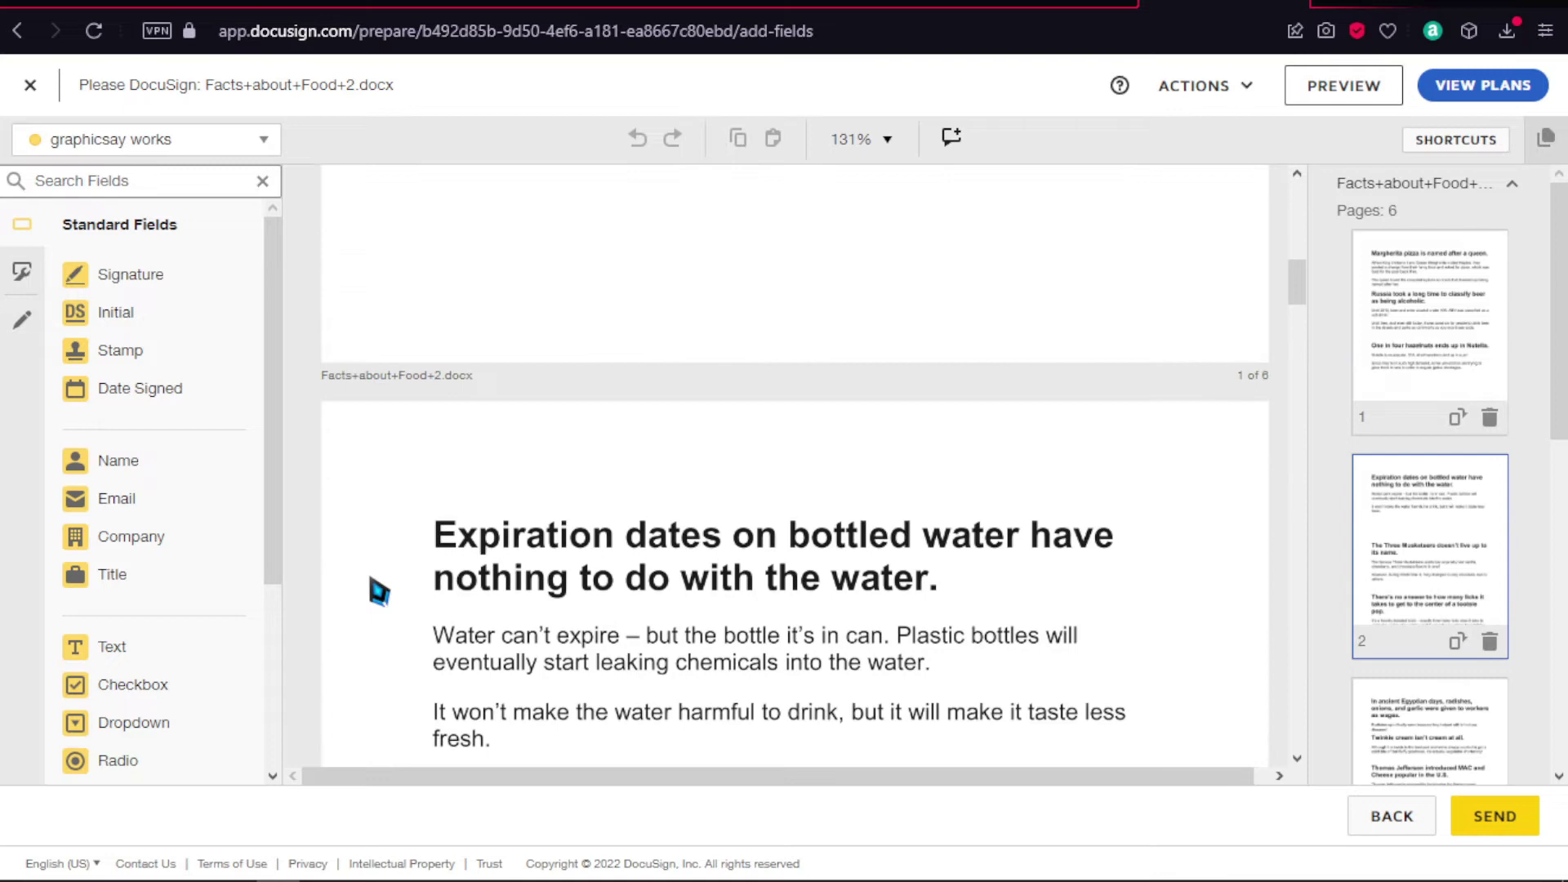
scroll(379, 590, up, 4)
scroll(379, 590, down, 1)
scroll(379, 590, up, 3)
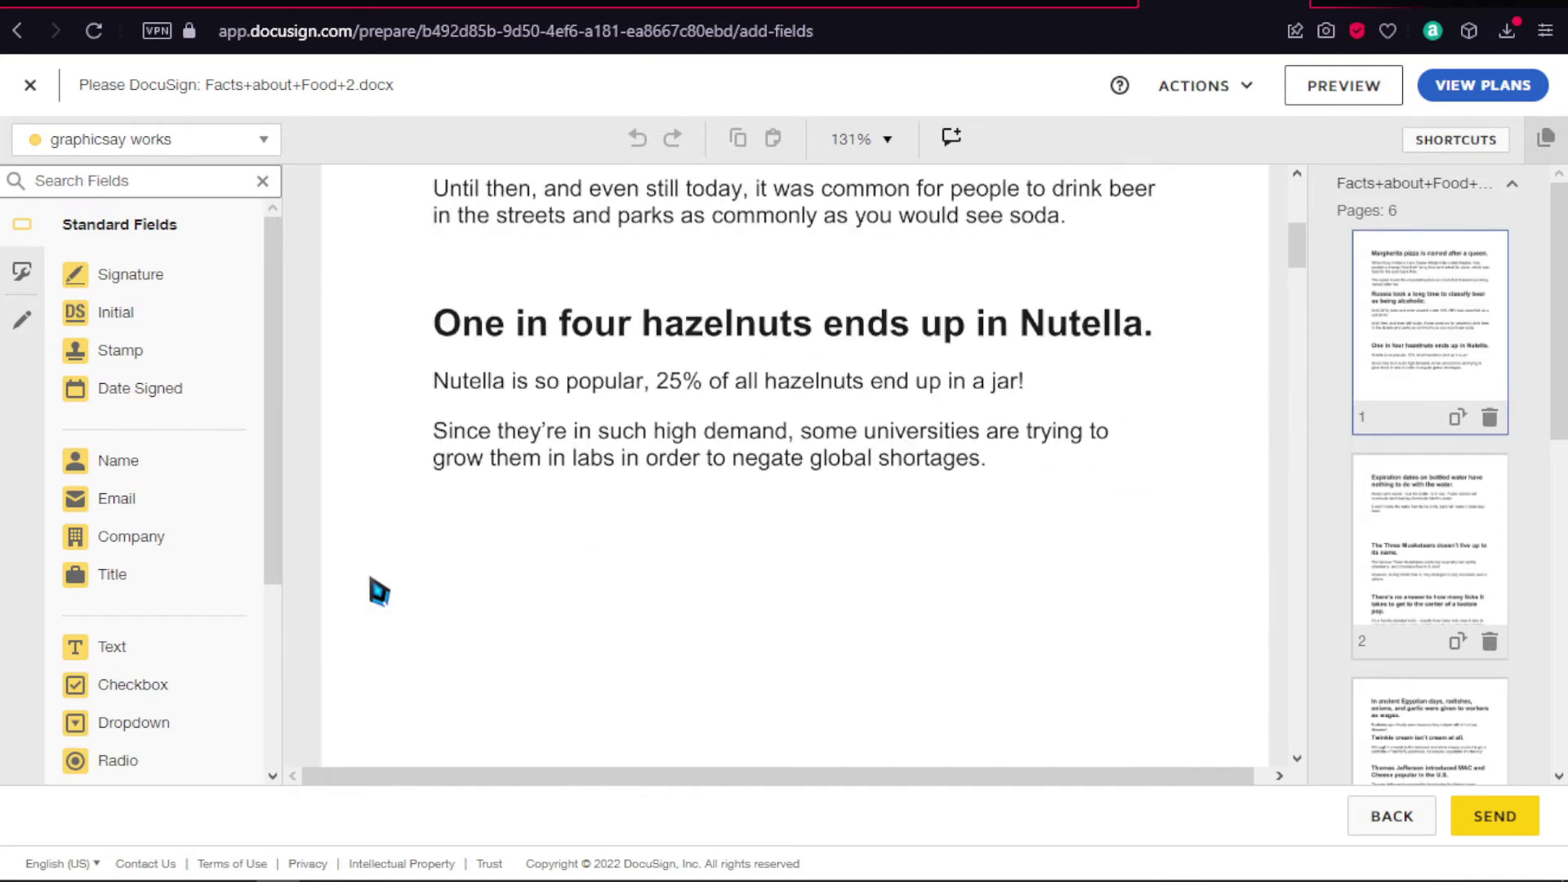
scroll(379, 590, down, 20)
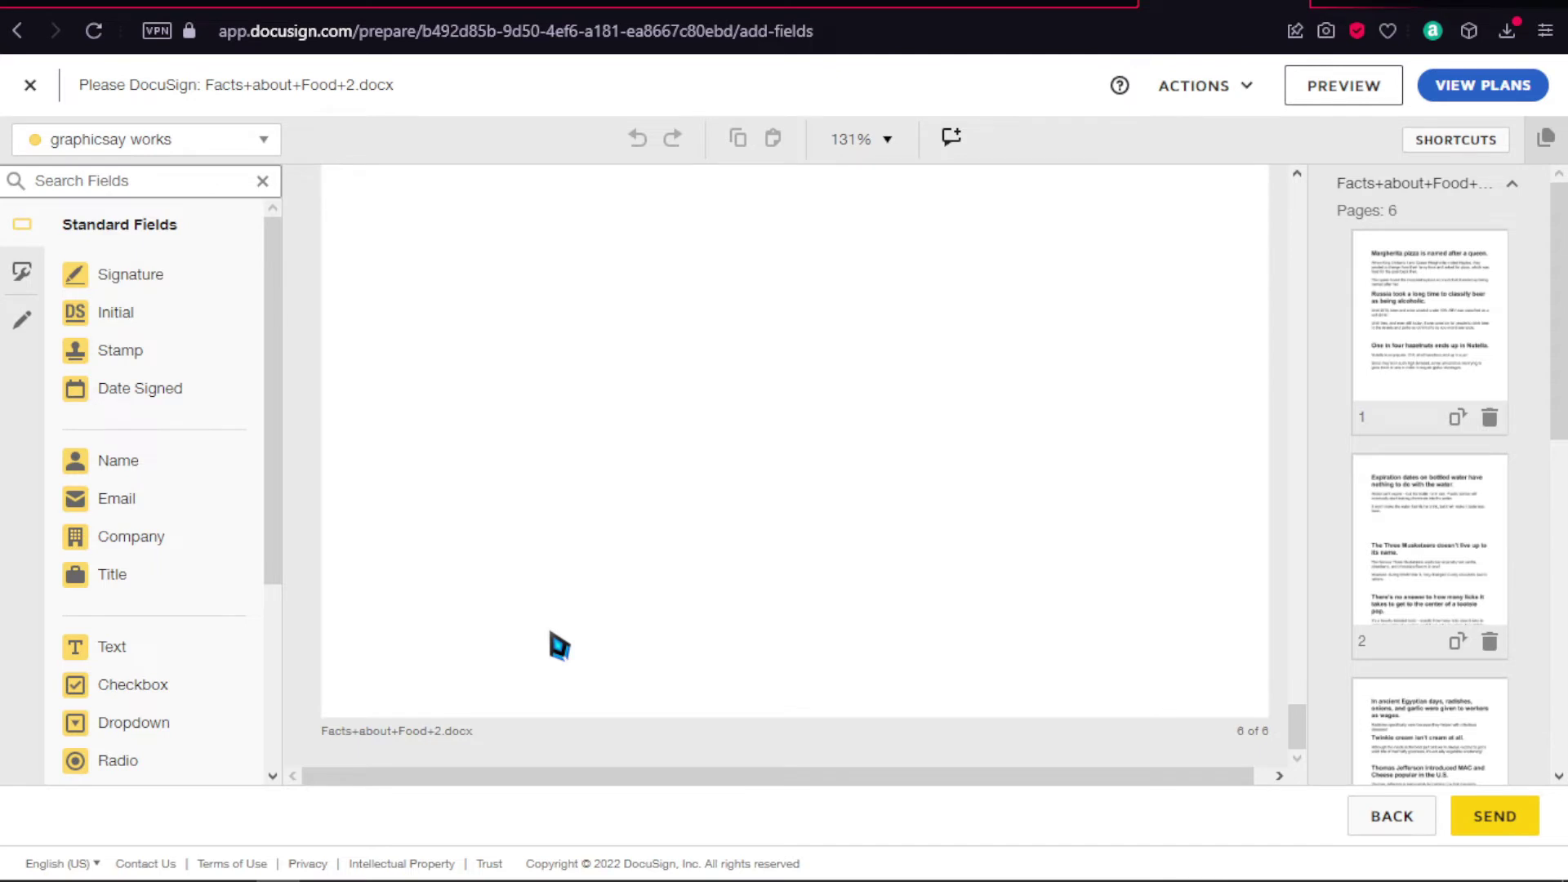
scroll(560, 647, up, 1)
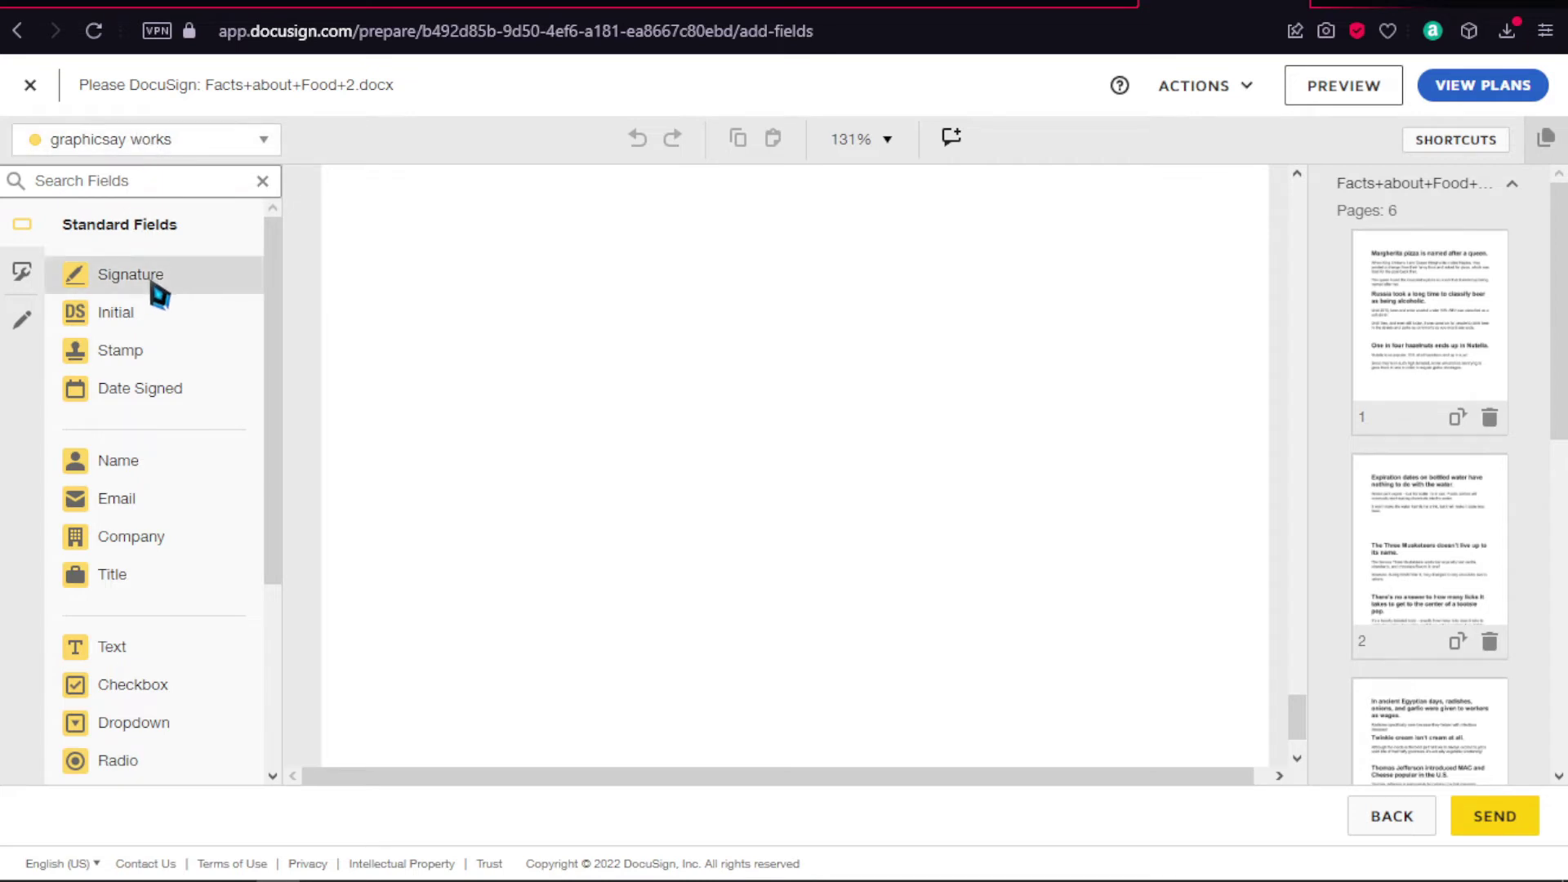
Step: Place and reposition a Signature field, then check its 200% scale, data label, tooltip and location
mouse_move(158, 294)
mouse_down()
mouse_move(501, 382)
mouse_move(507, 458)
mouse_move(477, 490)
mouse_move(618, 543)
mouse_move(471, 461)
mouse_up()
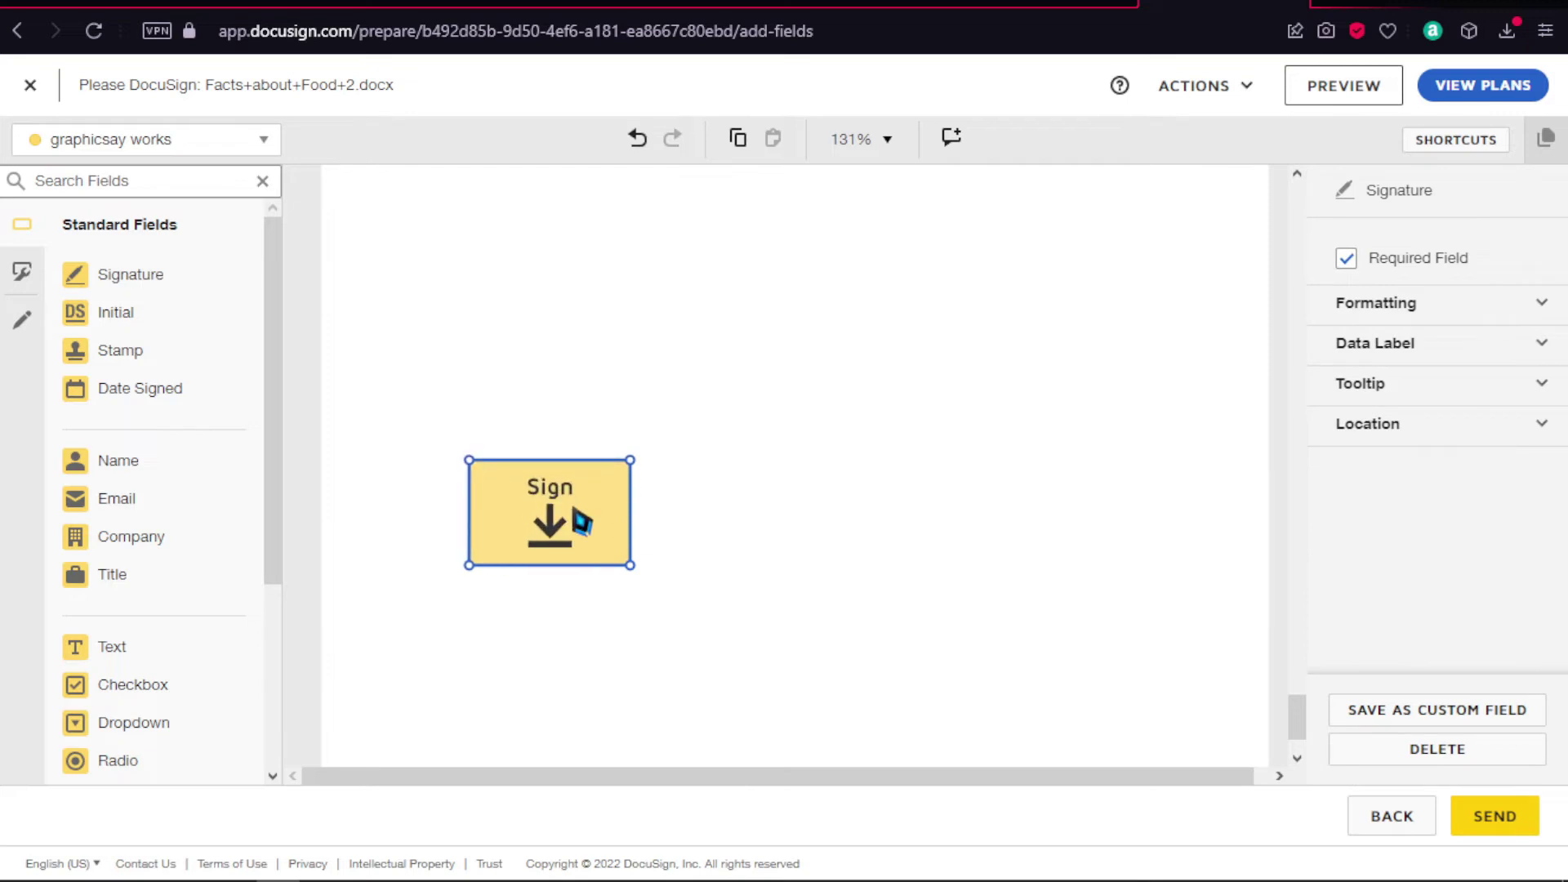
drag(582, 521, 622, 540)
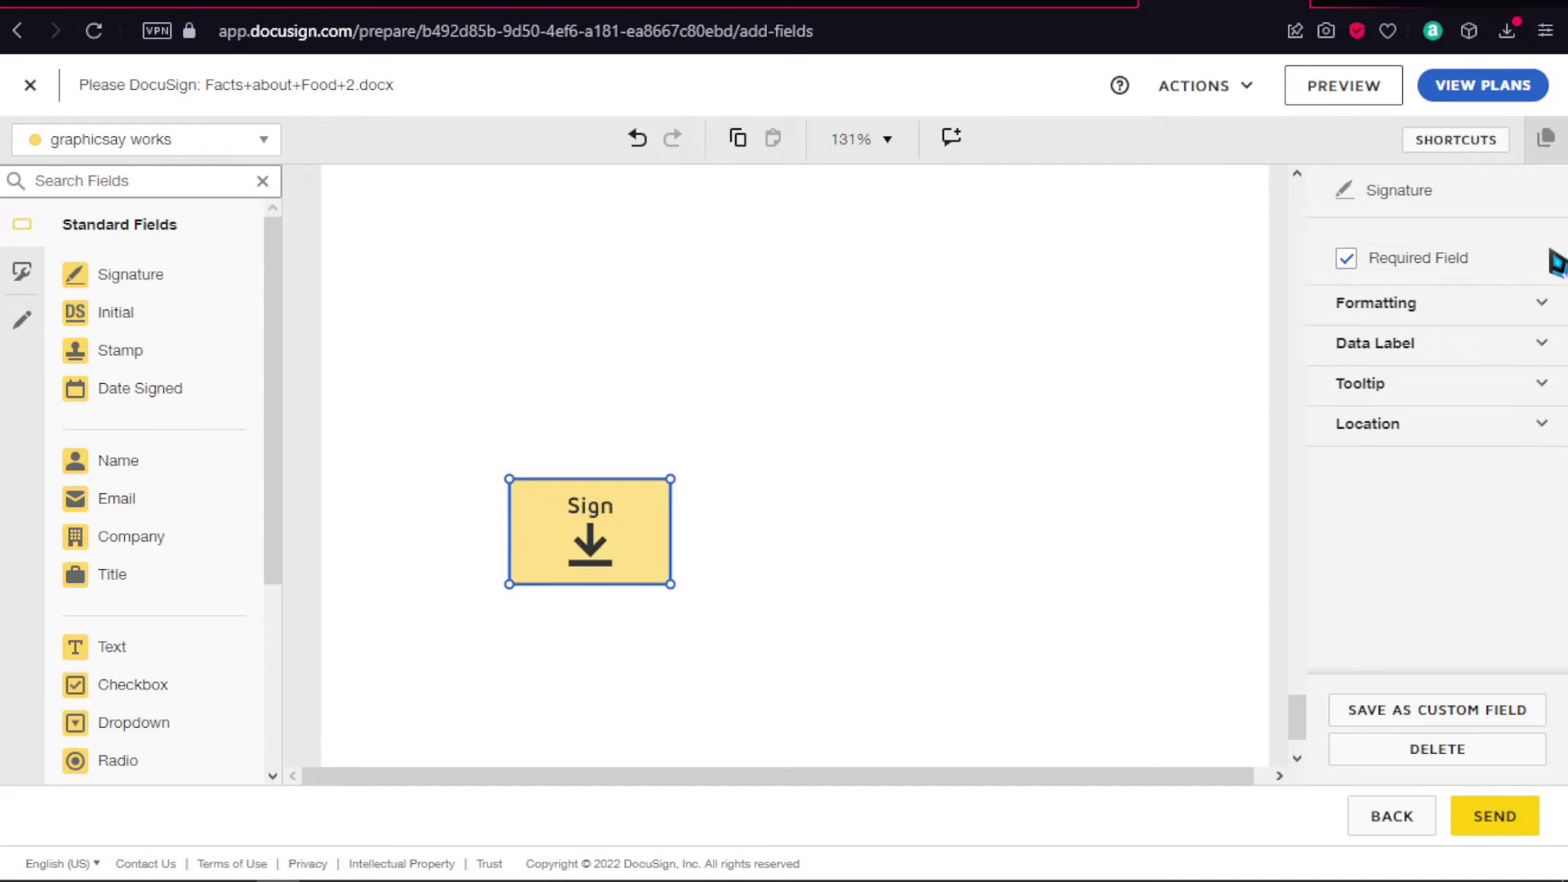
click(1471, 321)
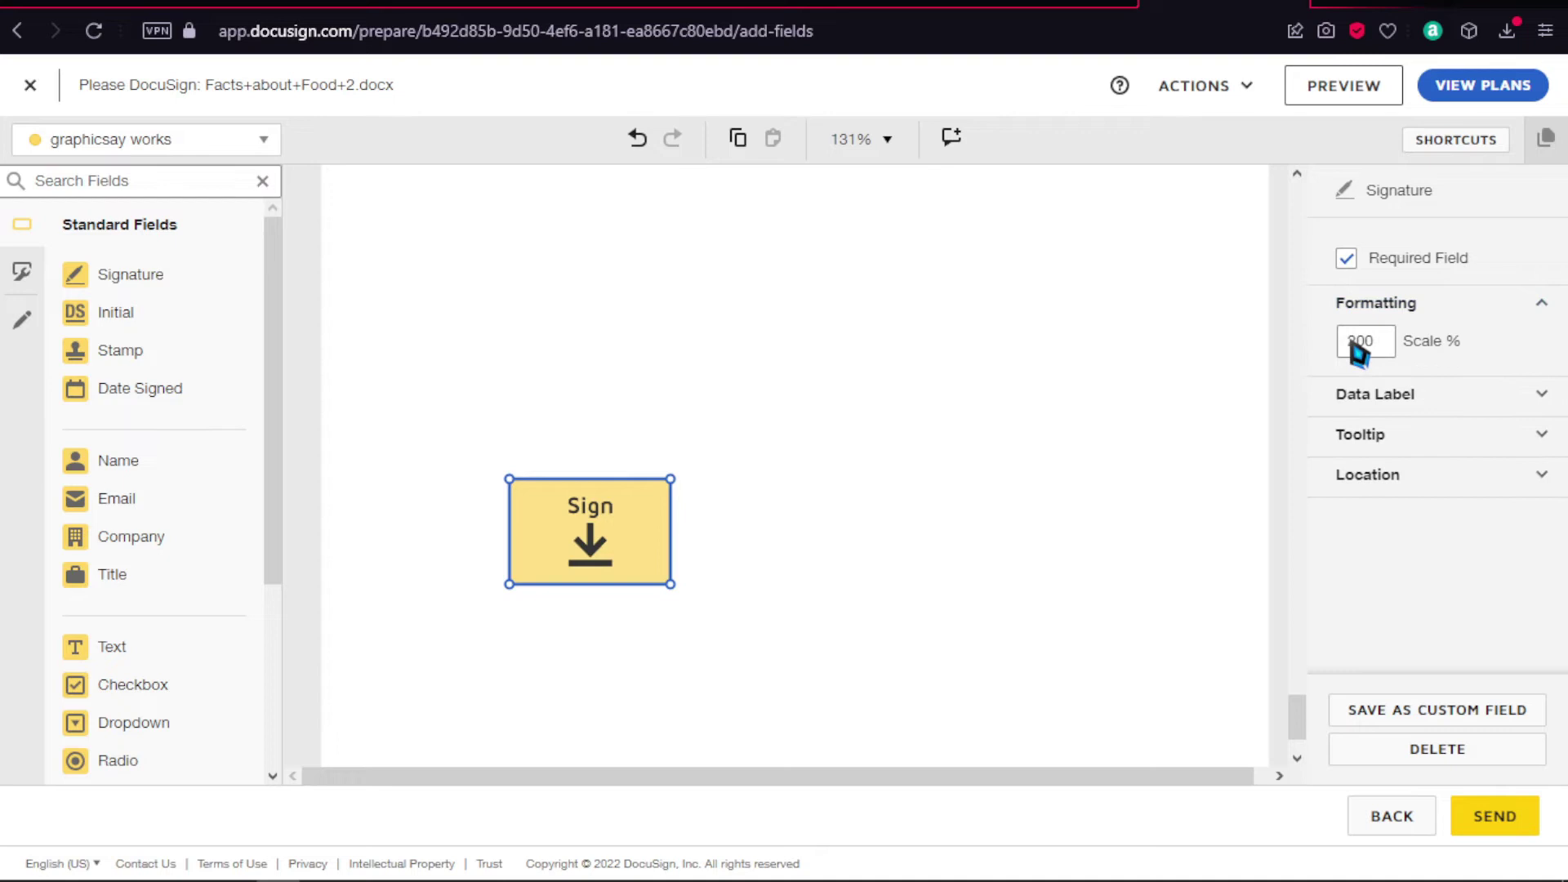
click(1408, 397)
click(1388, 485)
click(1391, 625)
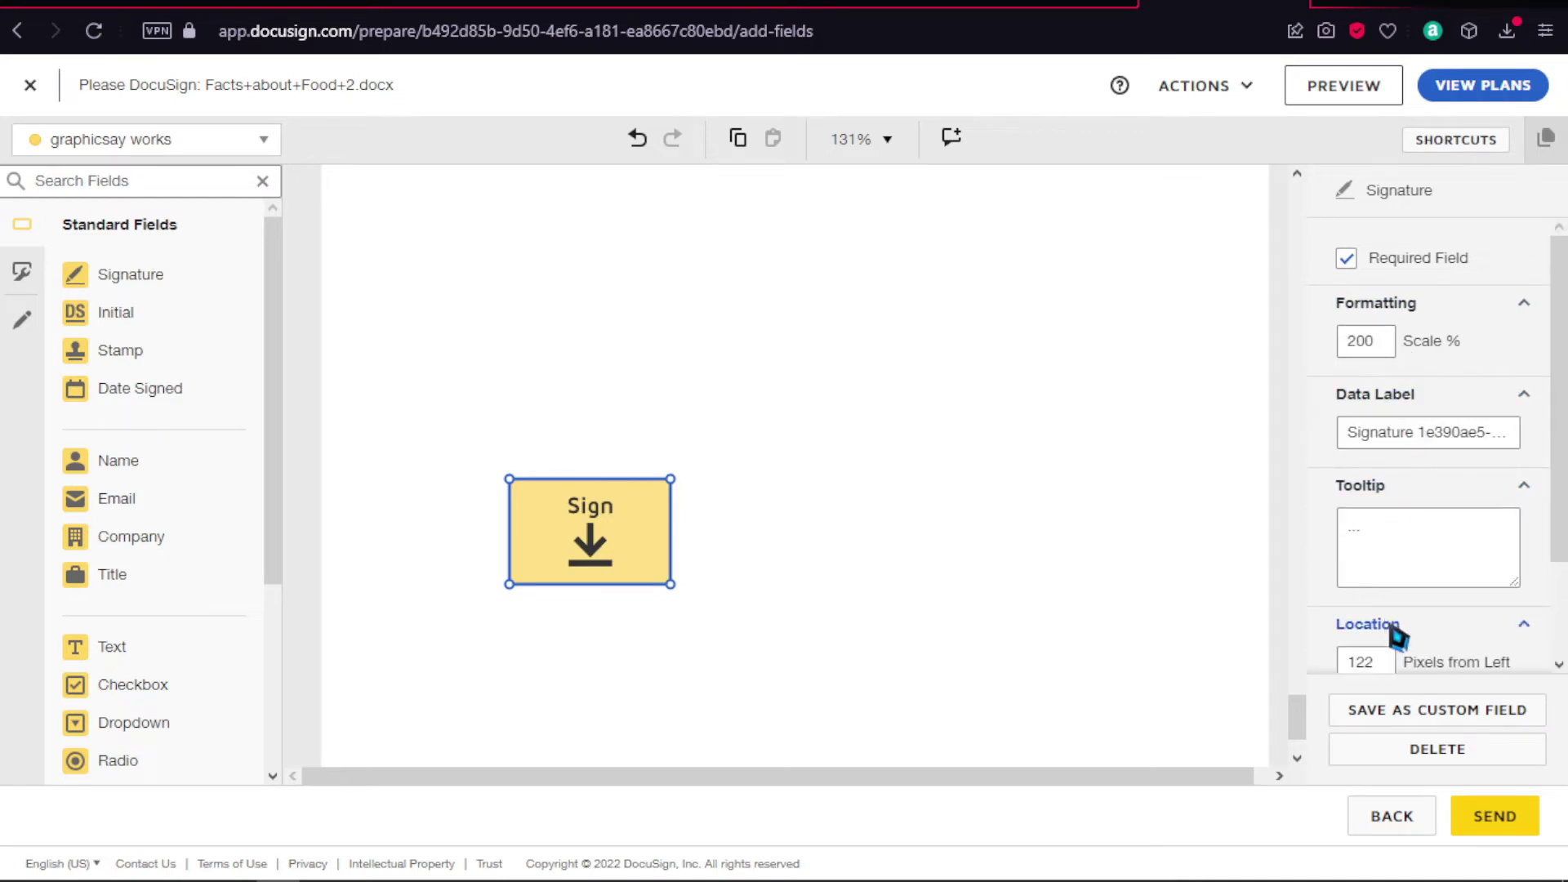
click(1395, 627)
click(1413, 487)
click(1425, 400)
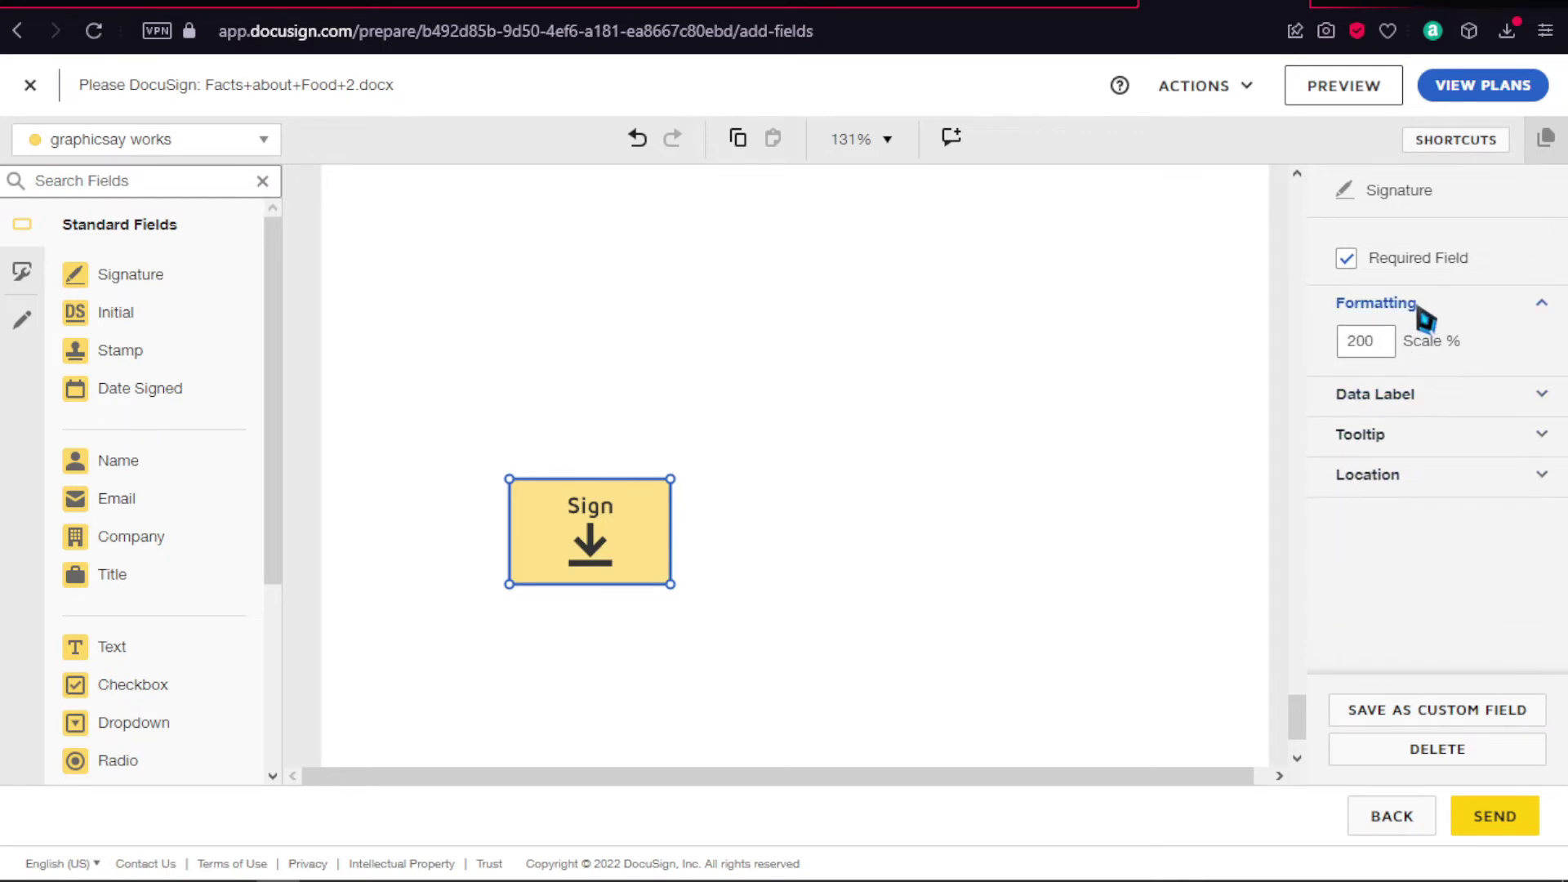
click(1419, 309)
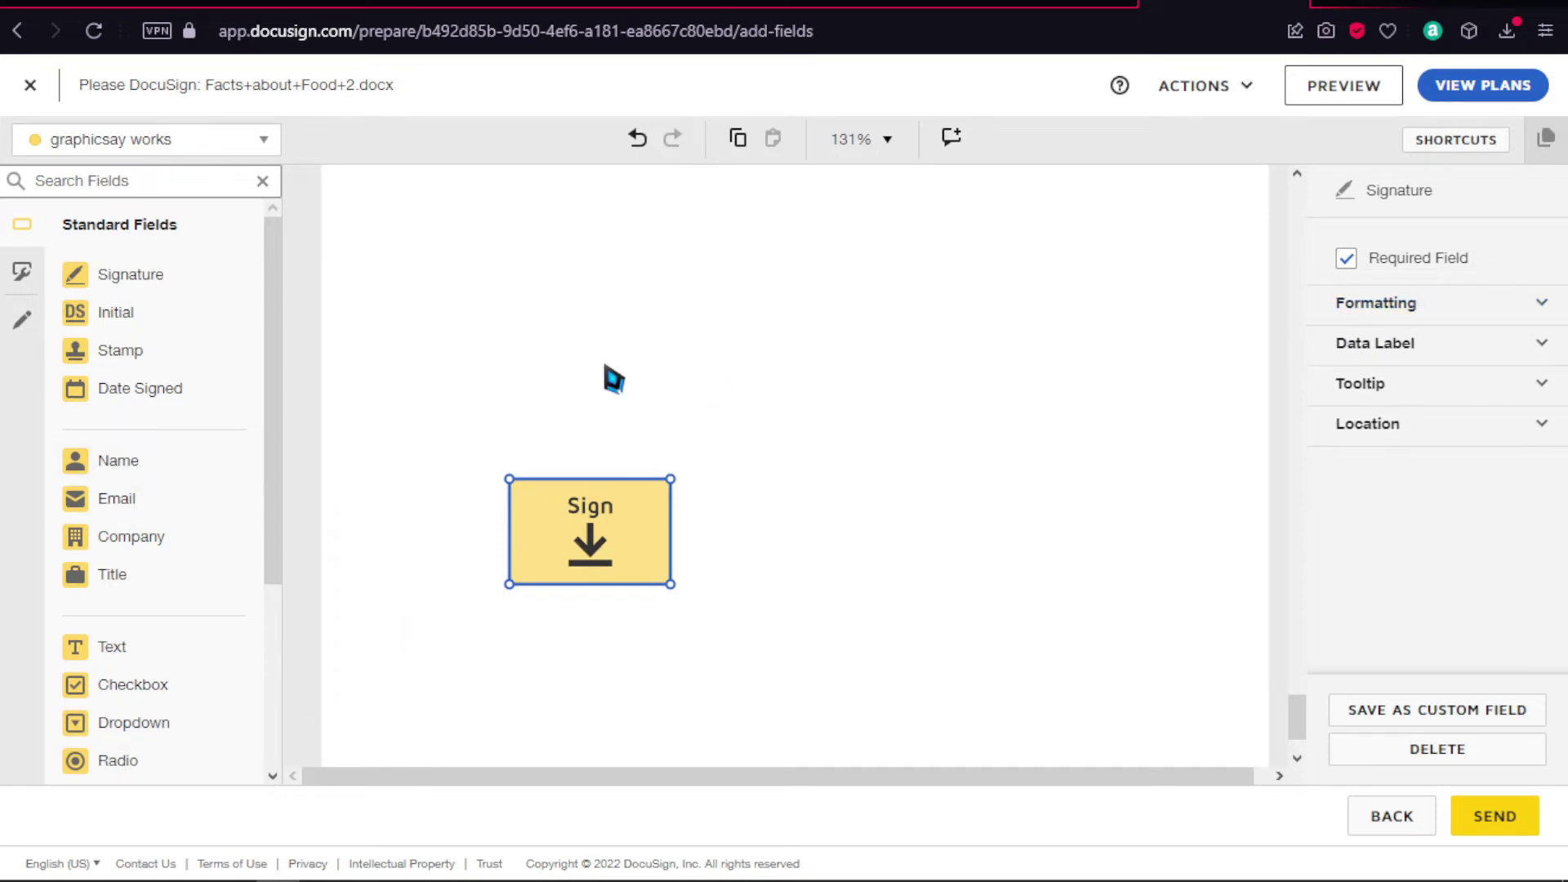
Step: Add Full Name above the signature, Date Signed below it, and a Text field above Full Name
drag(182, 458, 519, 454)
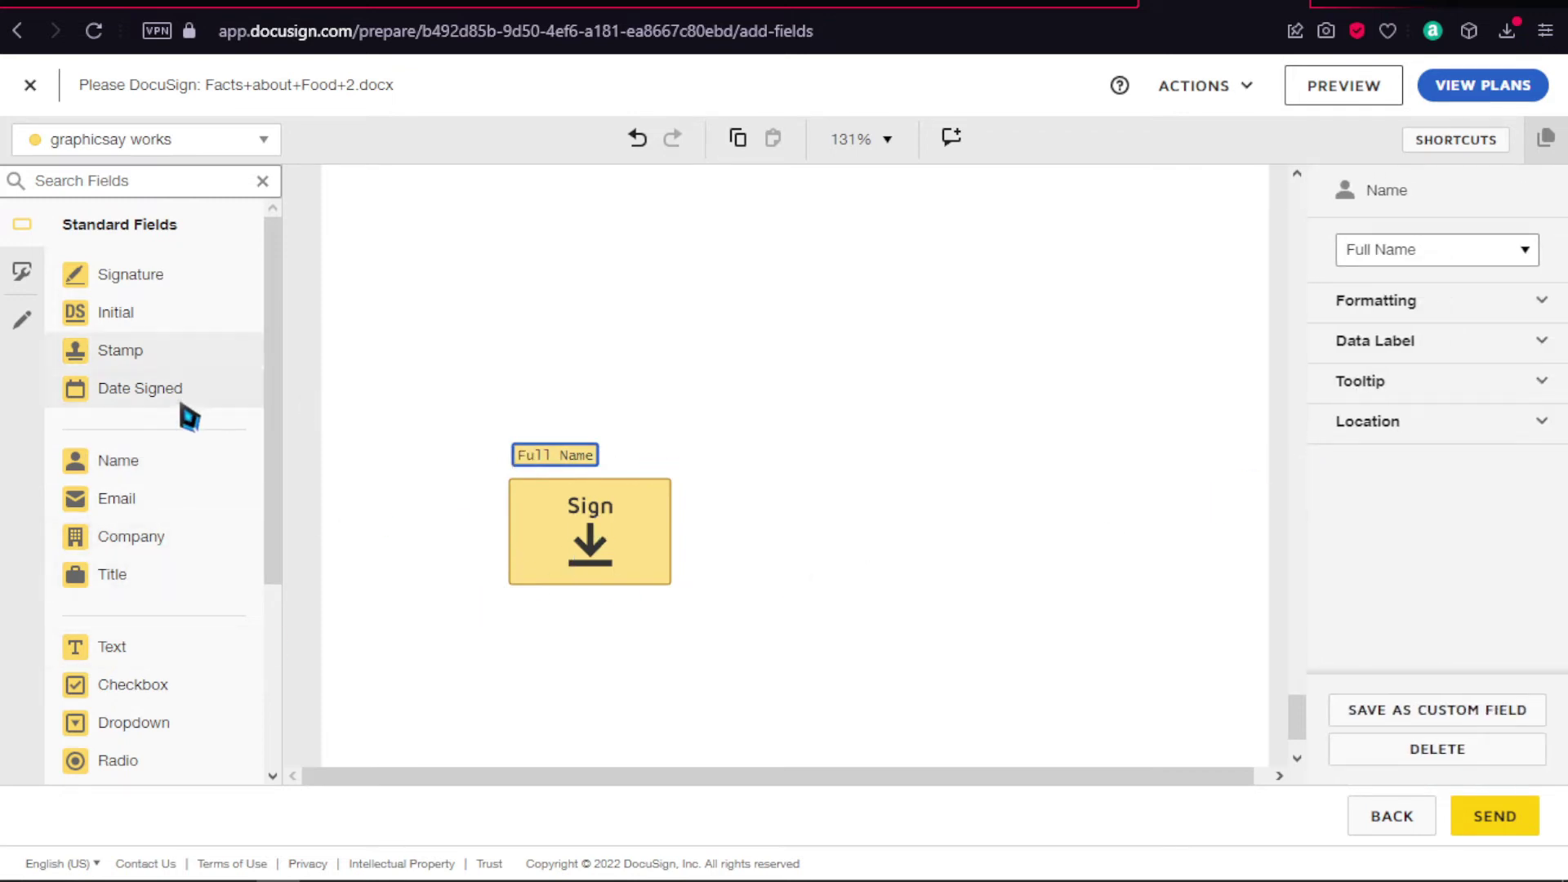
drag(174, 390, 519, 603)
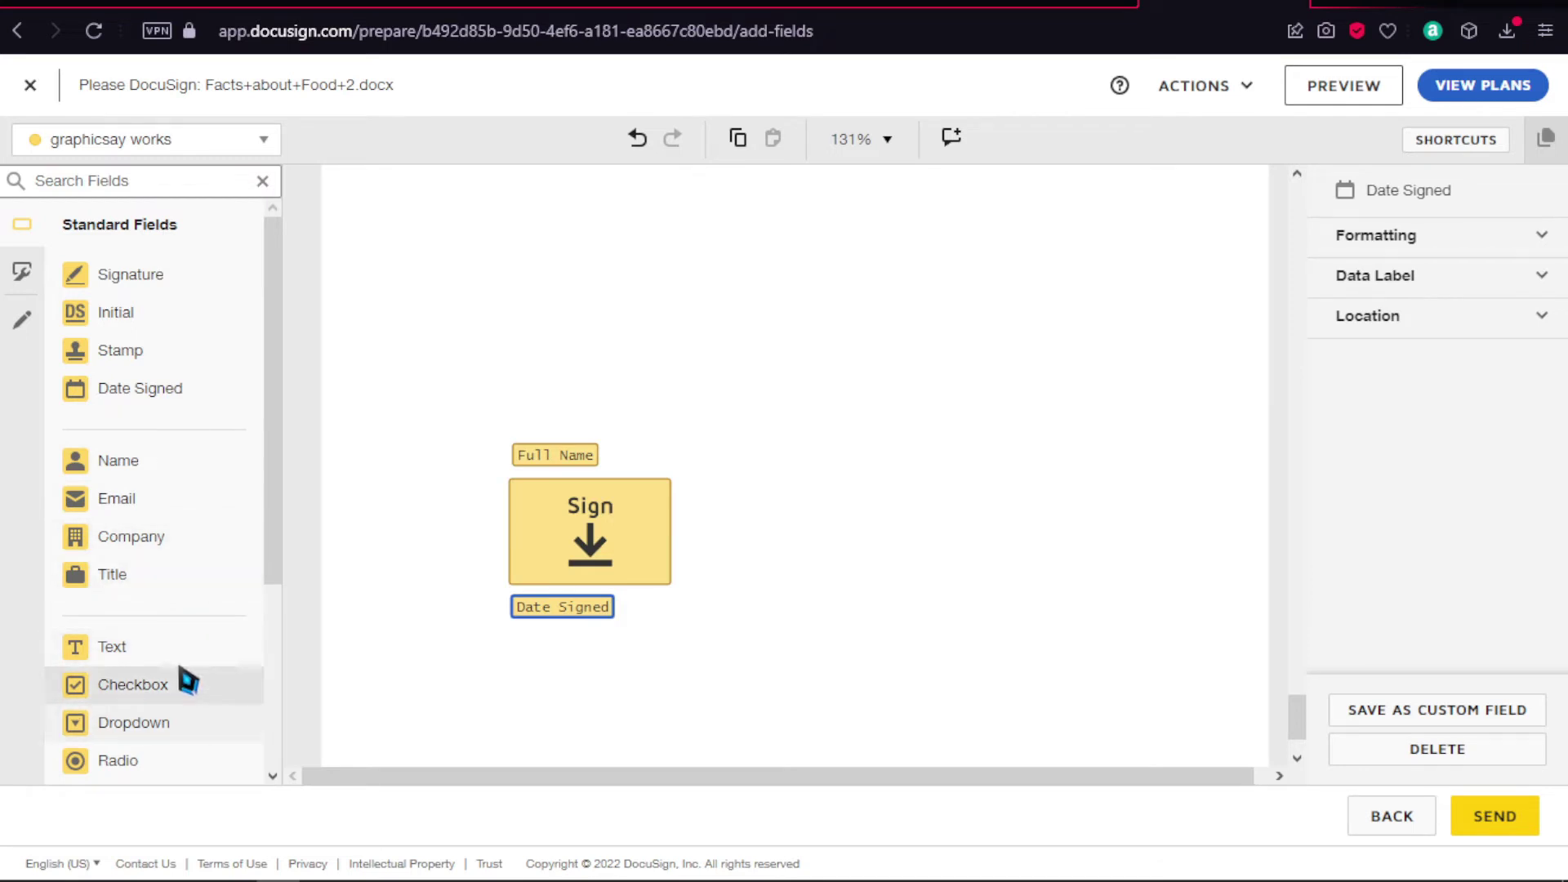
drag(165, 653, 576, 435)
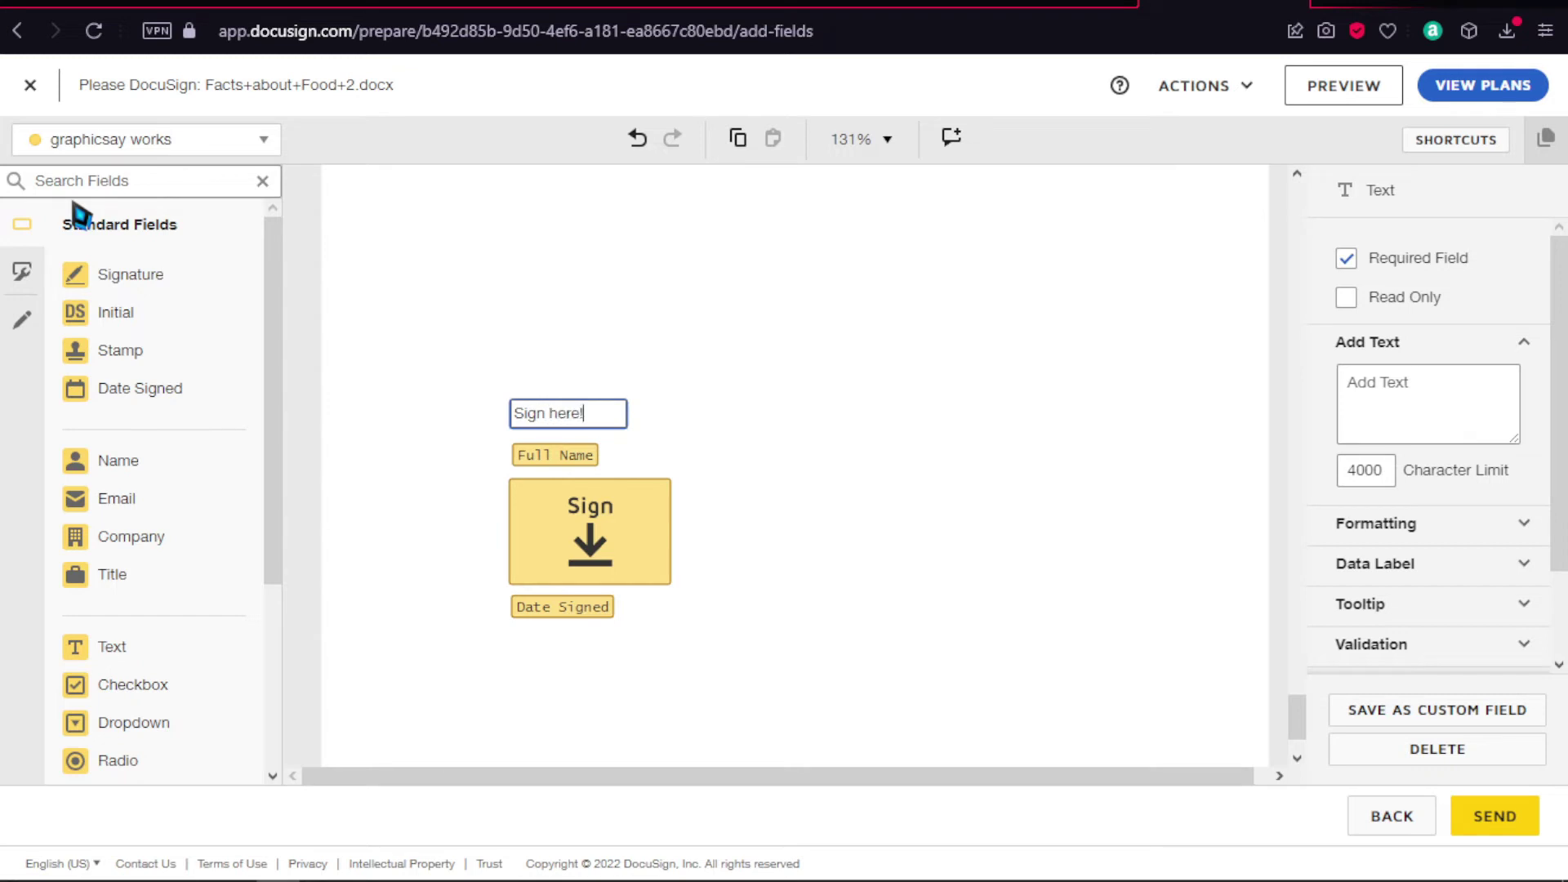
Step: Finish the 'Sign here!' text field and check its black Lucida Console size 9 formatting
click(627, 313)
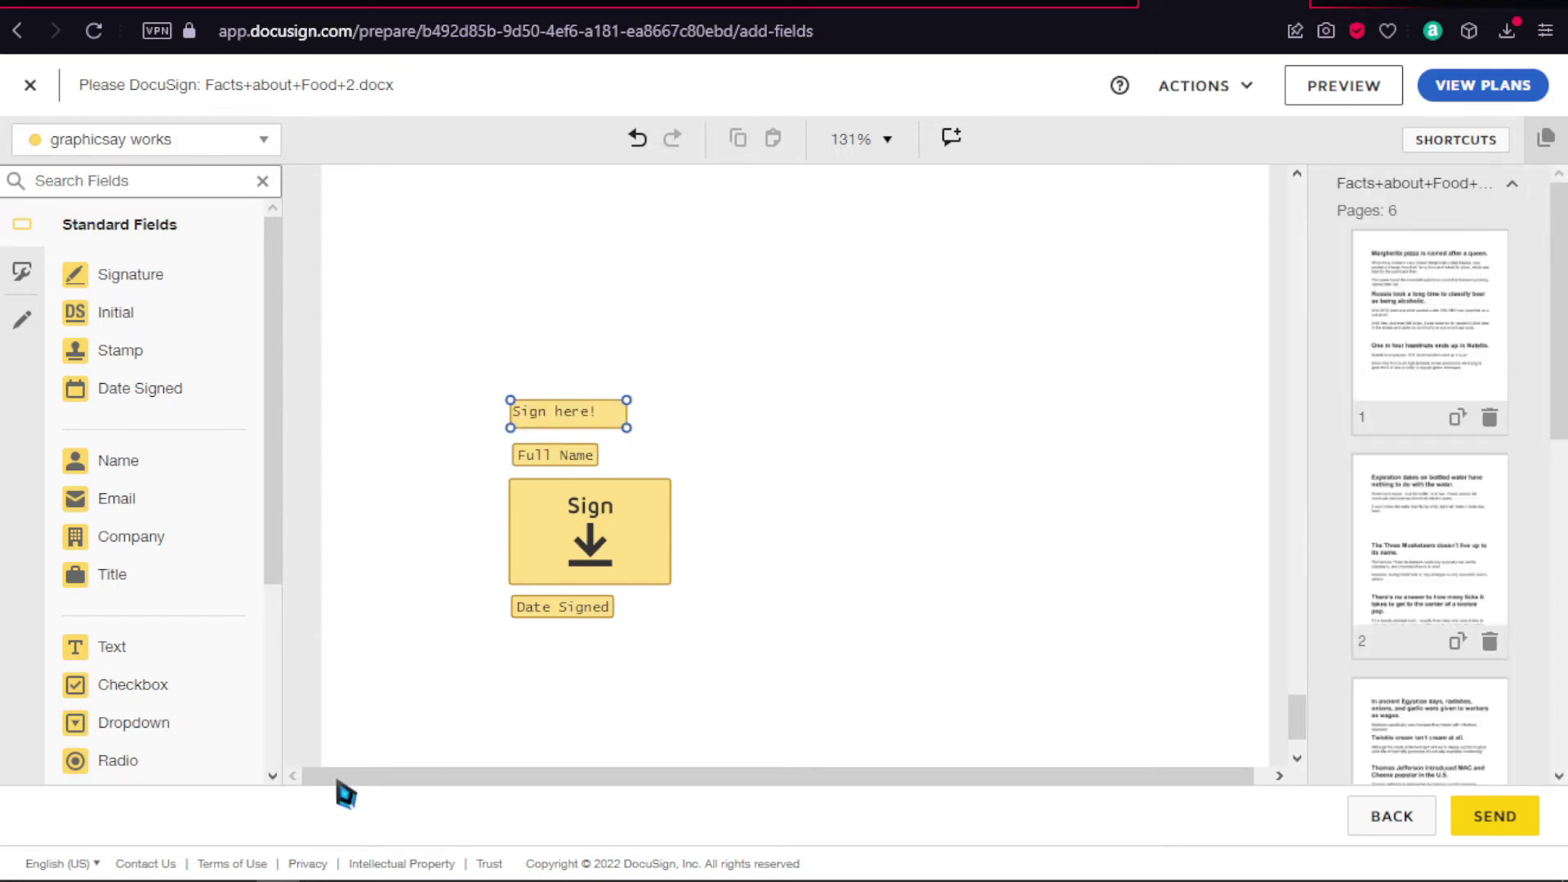
click(555, 420)
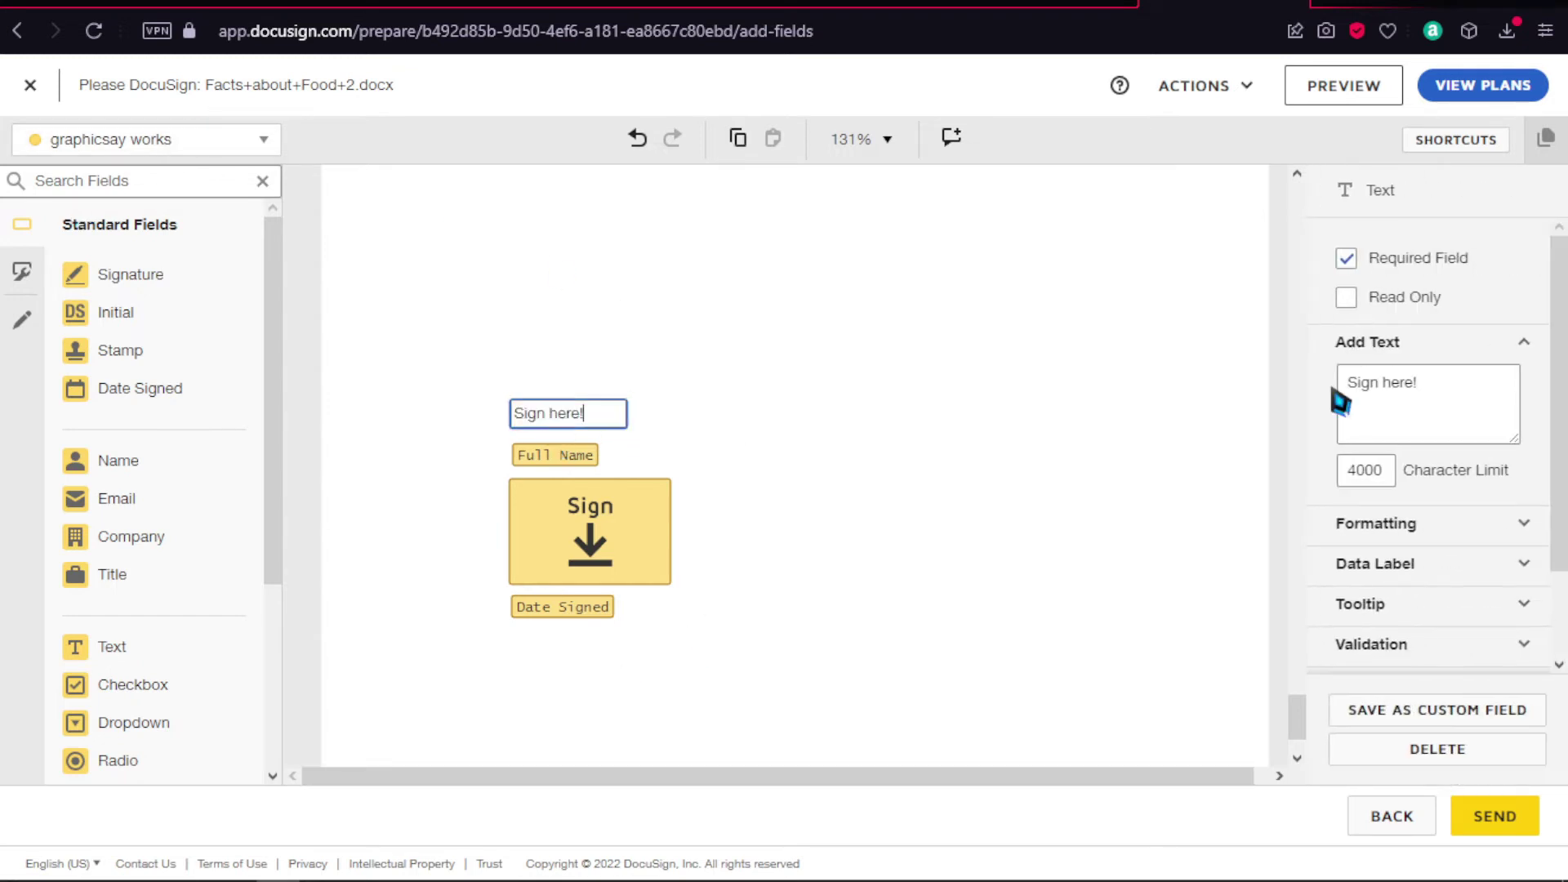
scroll(1435, 424, down, 1)
click(1435, 413)
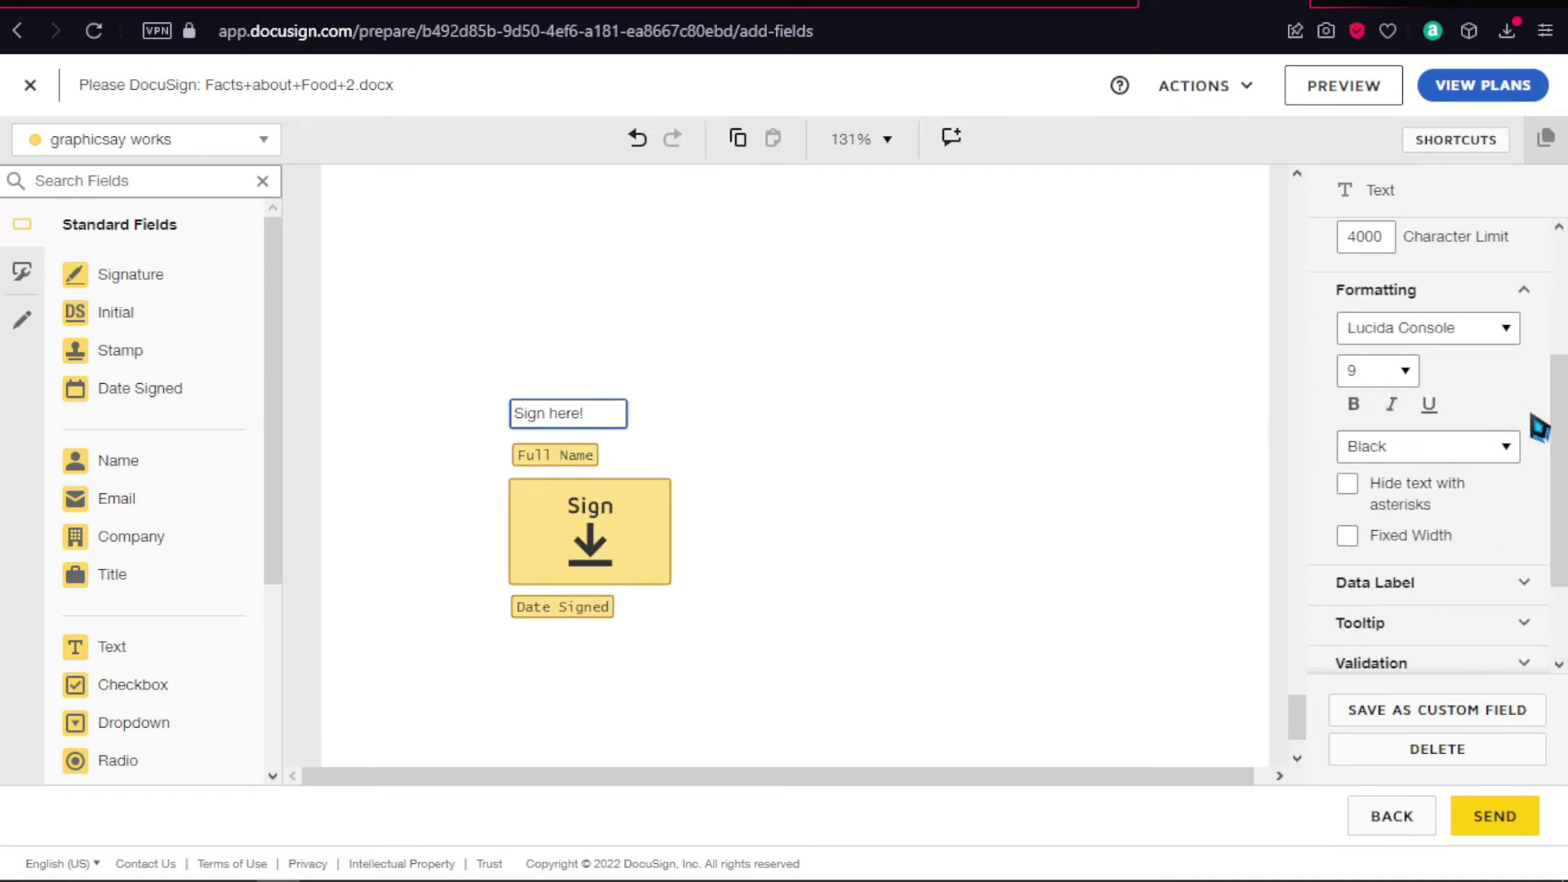
scroll(1457, 478, down, 1)
scroll(1458, 477, up, 3)
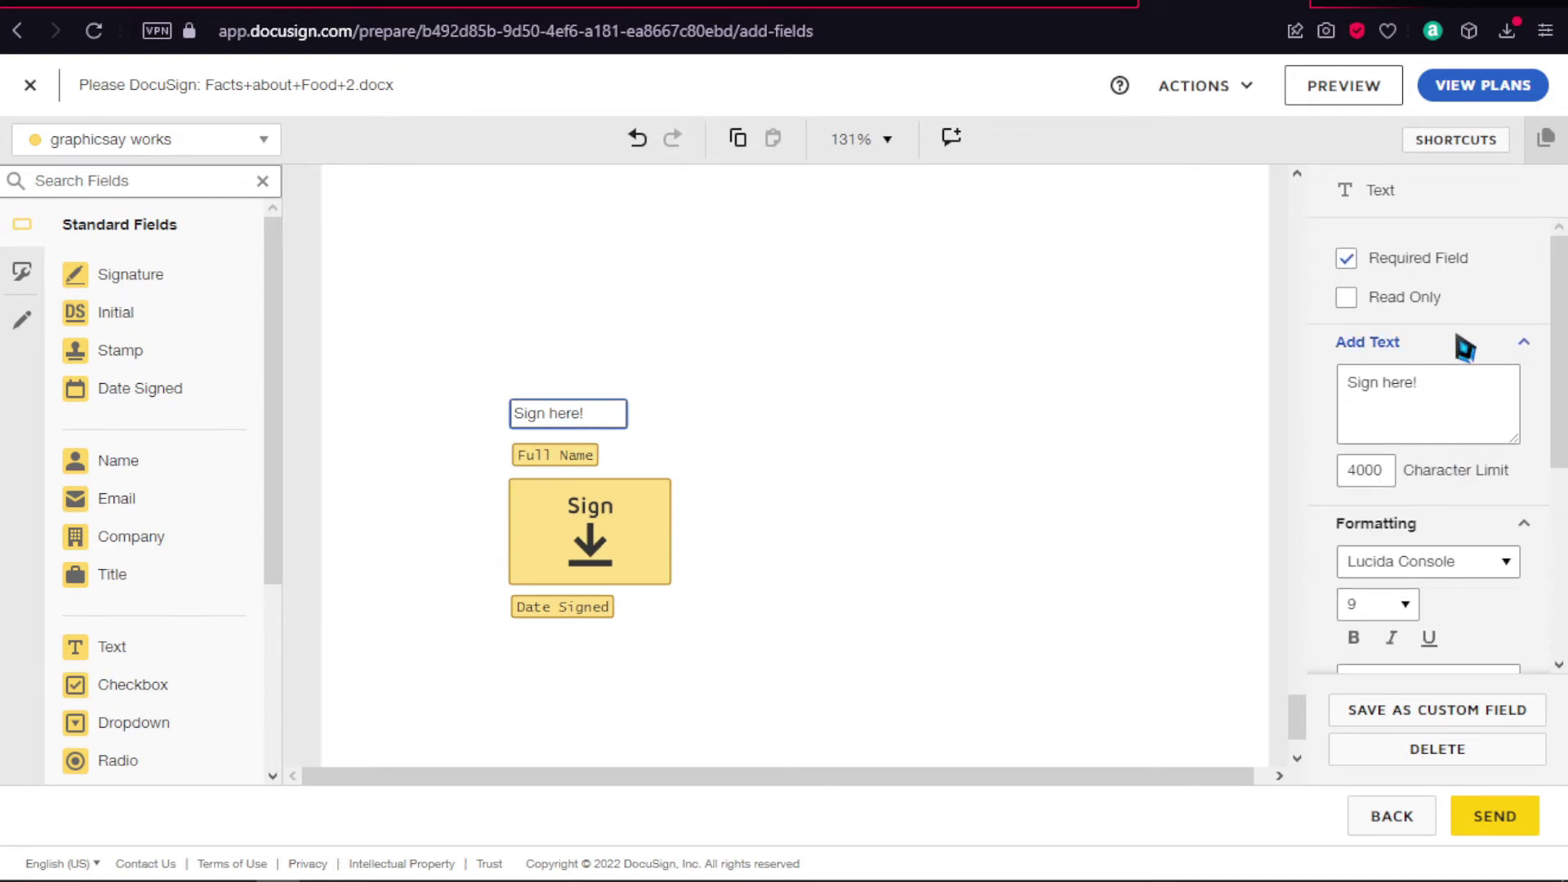
click(1464, 347)
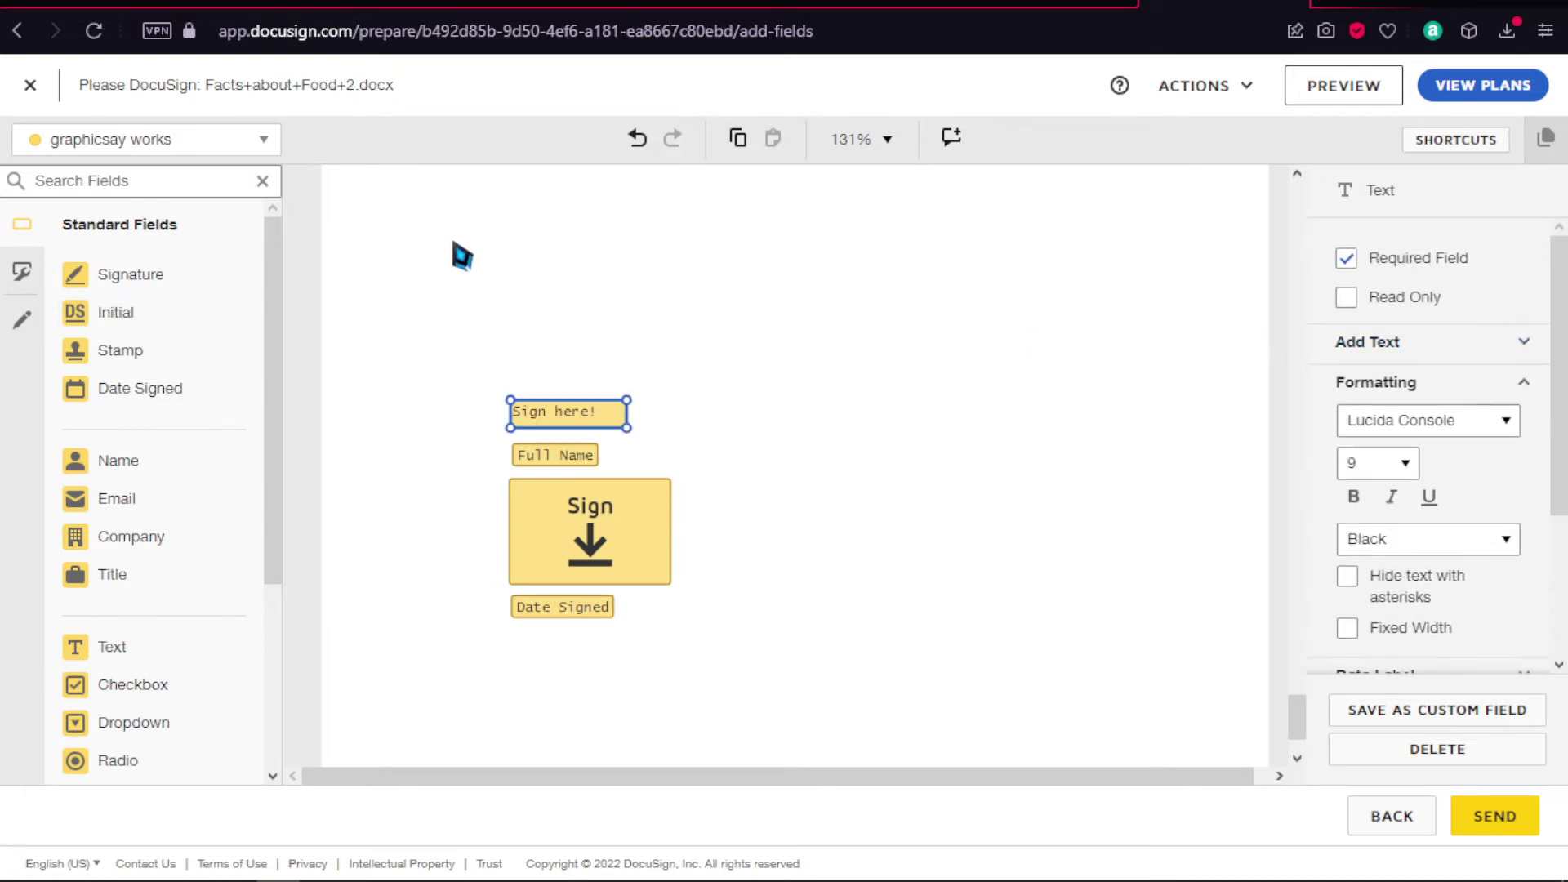
click(182, 152)
click(184, 153)
Step: Place an enlarged Drawing field right of the signature, with a 'Draw smile' text field above it
click(31, 148)
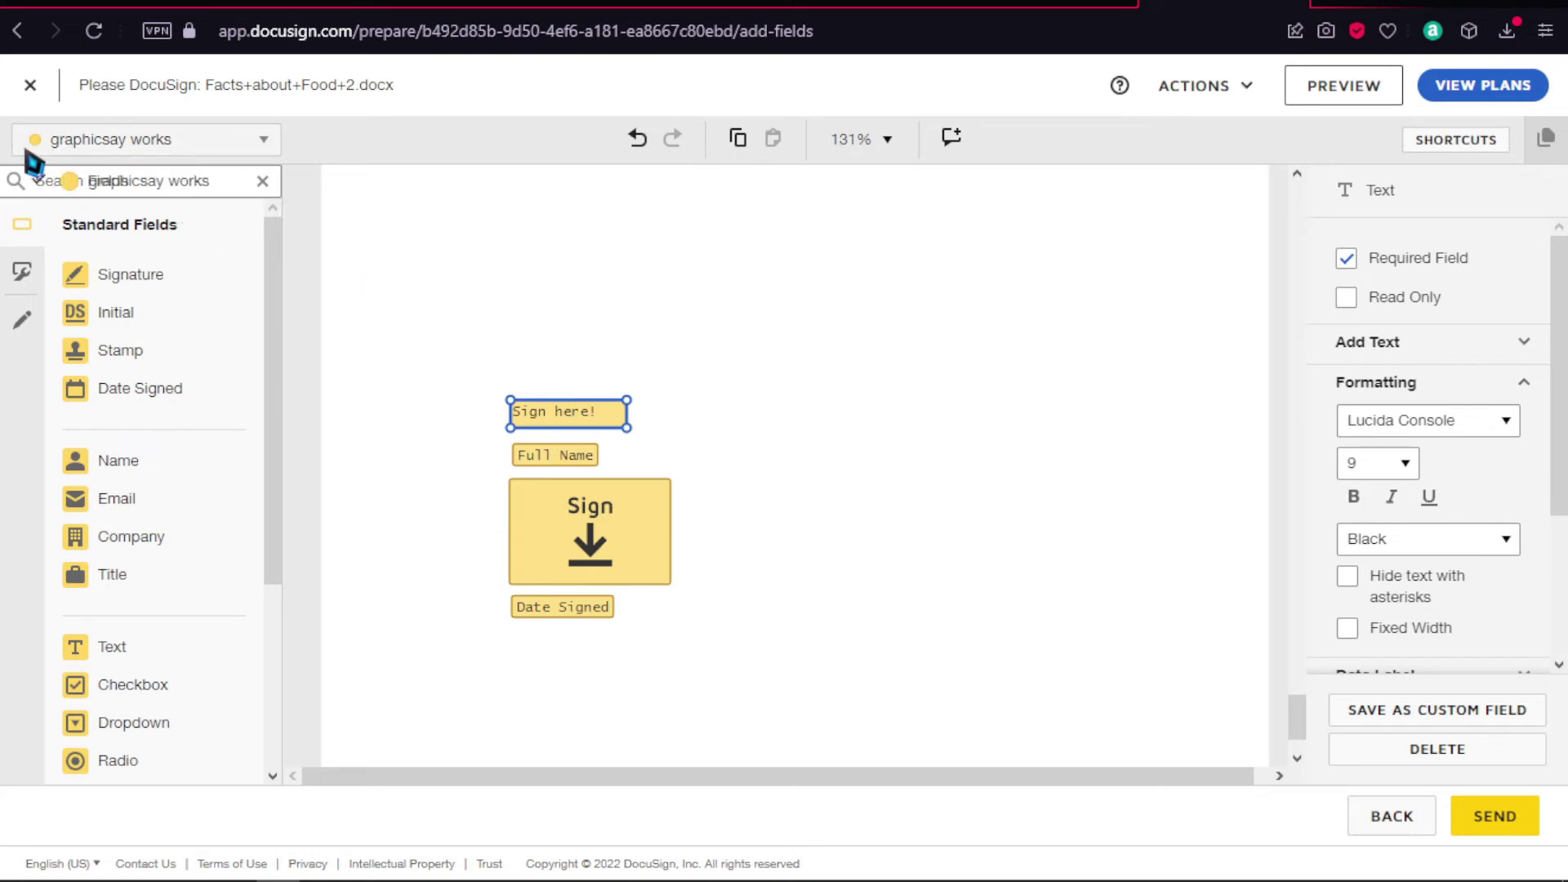
click(186, 181)
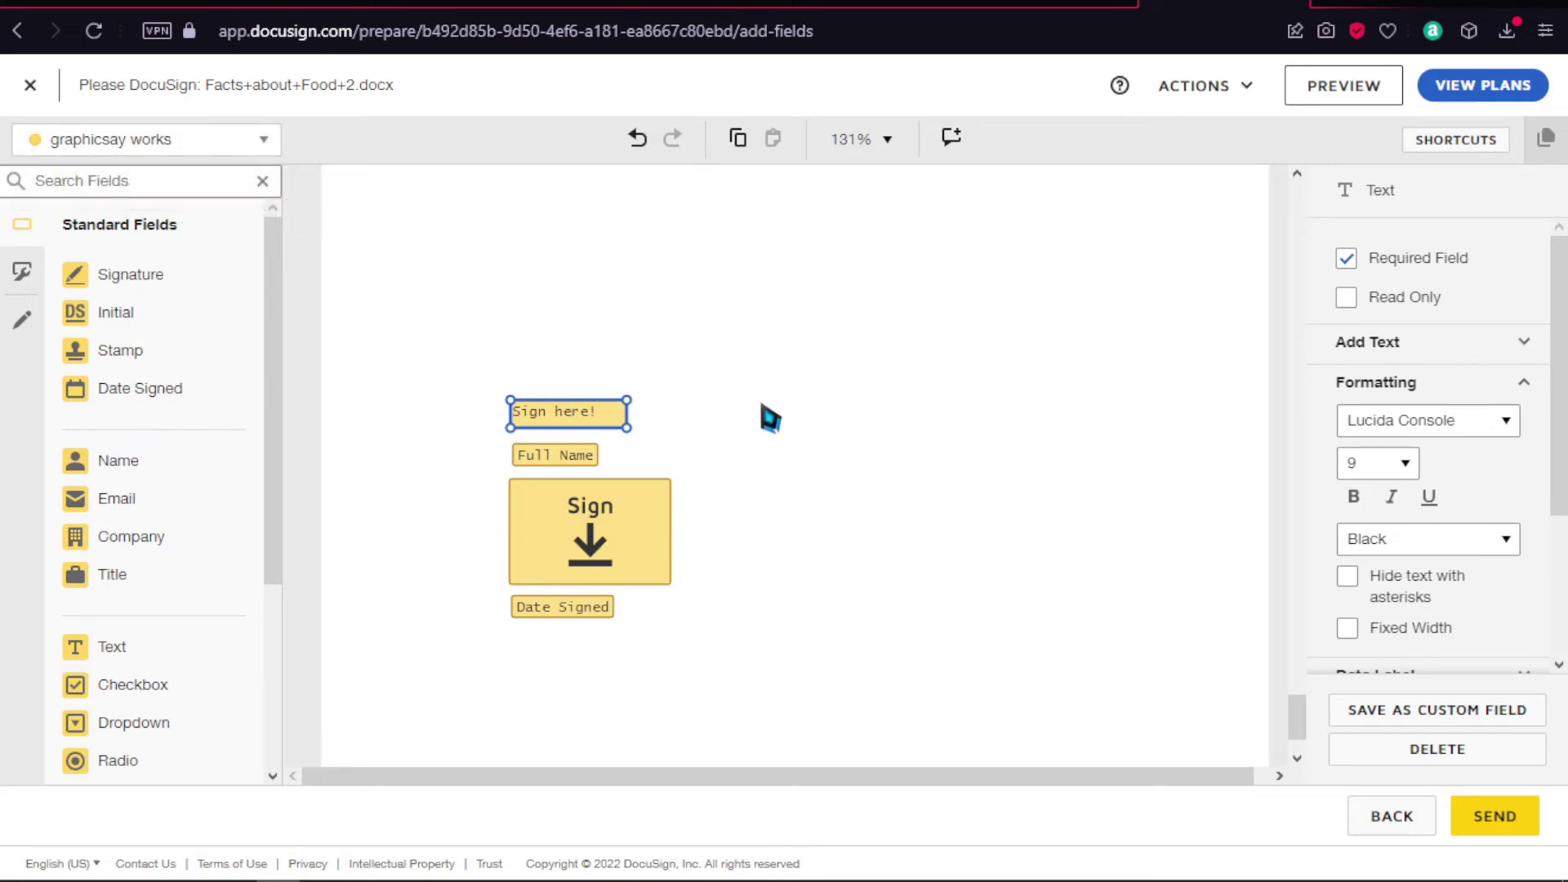
scroll(214, 630, down, 4)
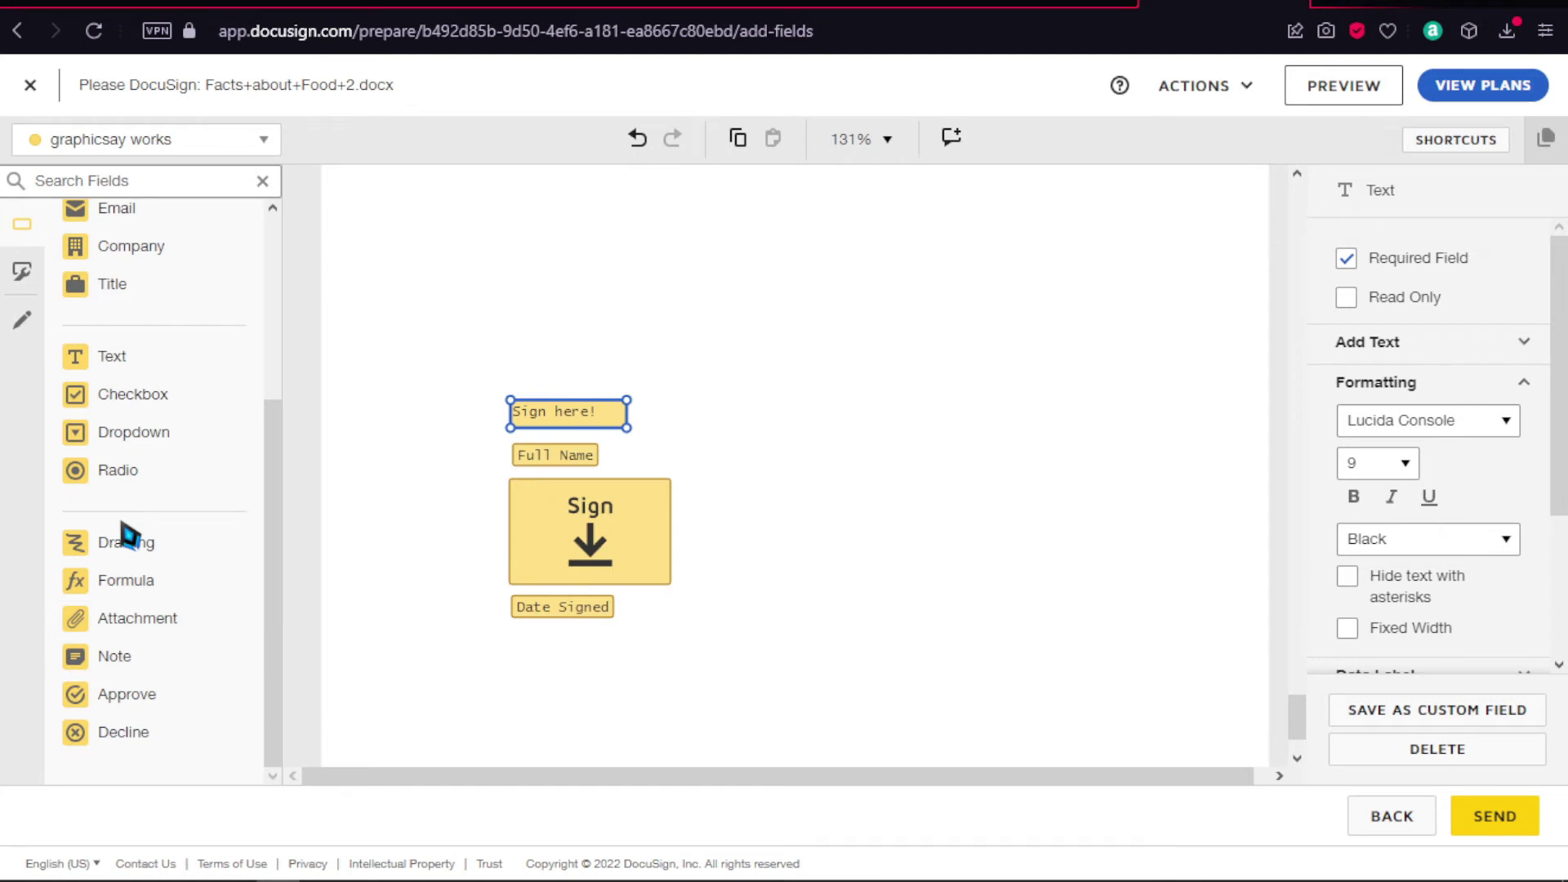
key(Escape)
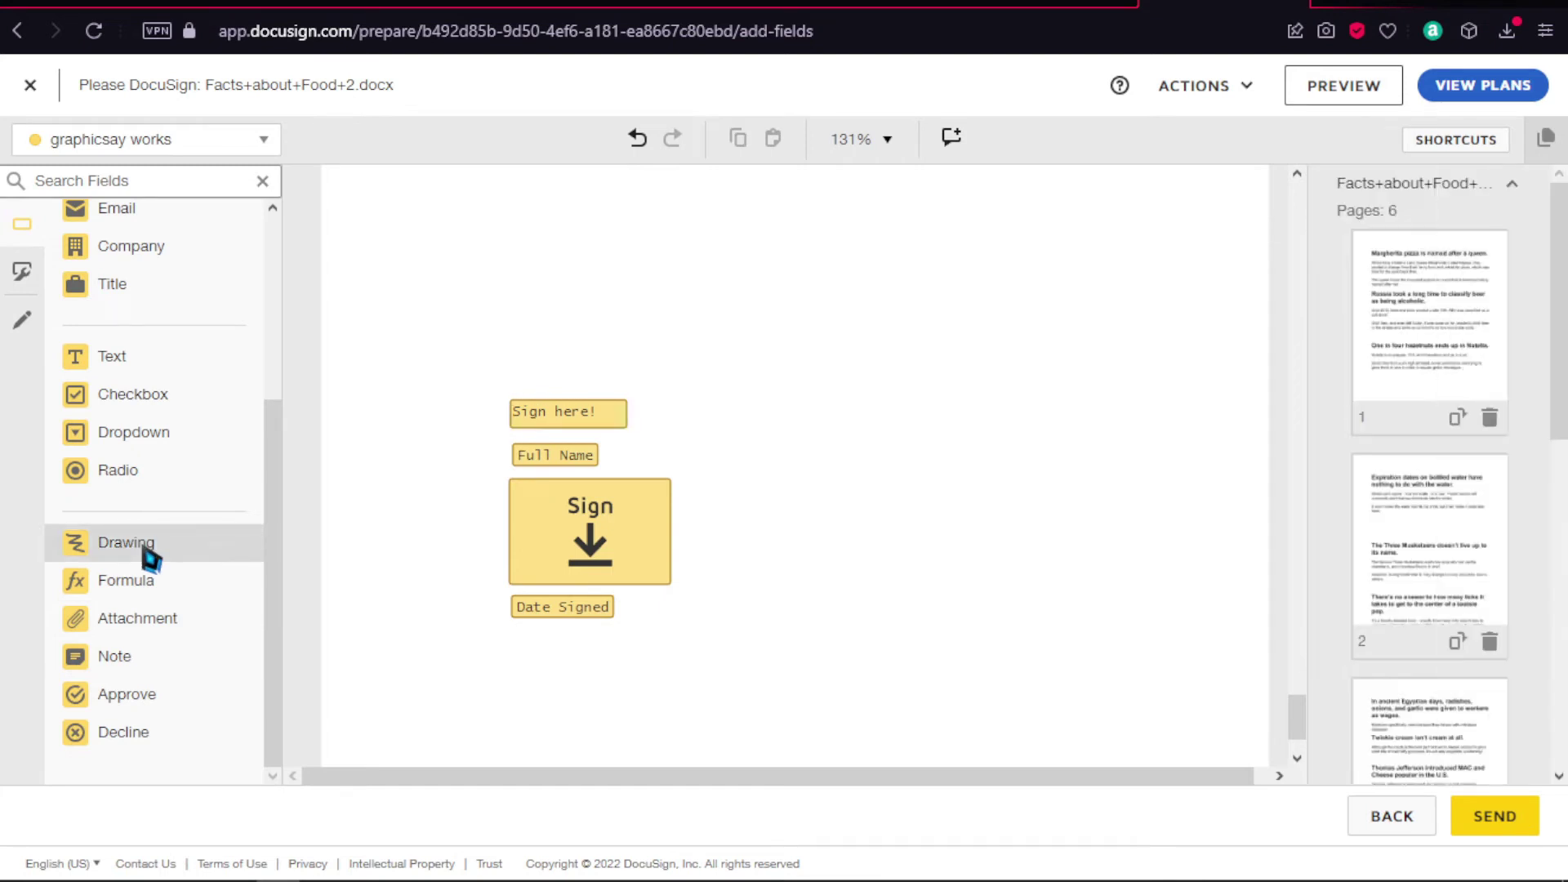
mouse_move(151, 560)
mouse_down()
mouse_move(811, 501)
mouse_move(756, 503)
mouse_move(759, 490)
mouse_move(826, 522)
mouse_move(811, 514)
mouse_up()
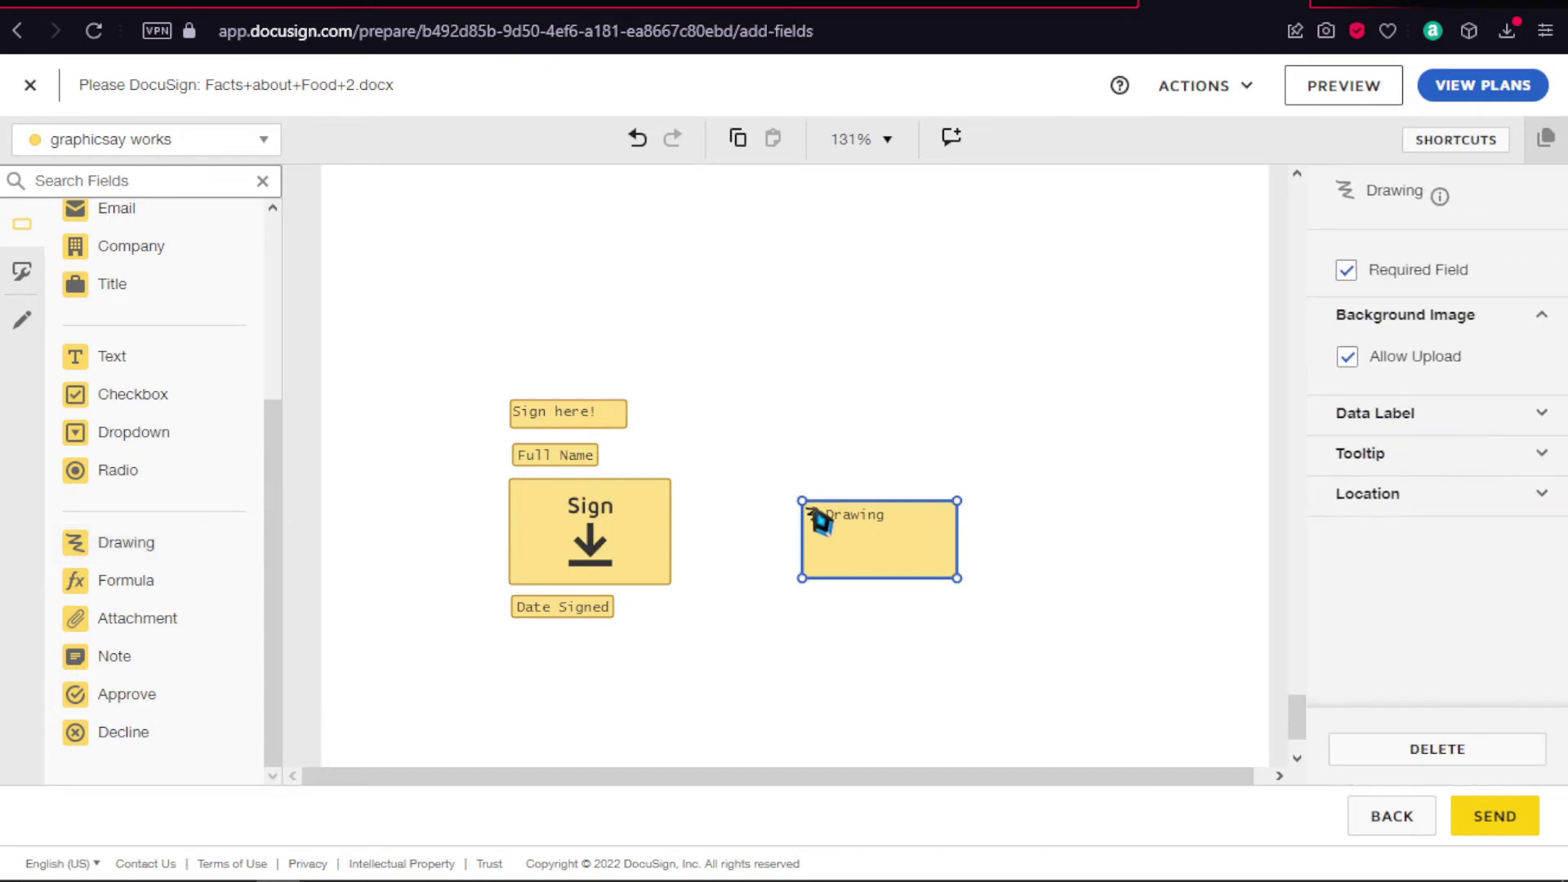
mouse_move(935, 572)
mouse_down()
mouse_move(977, 590)
mouse_move(923, 548)
mouse_up()
drag(158, 367, 783, 451)
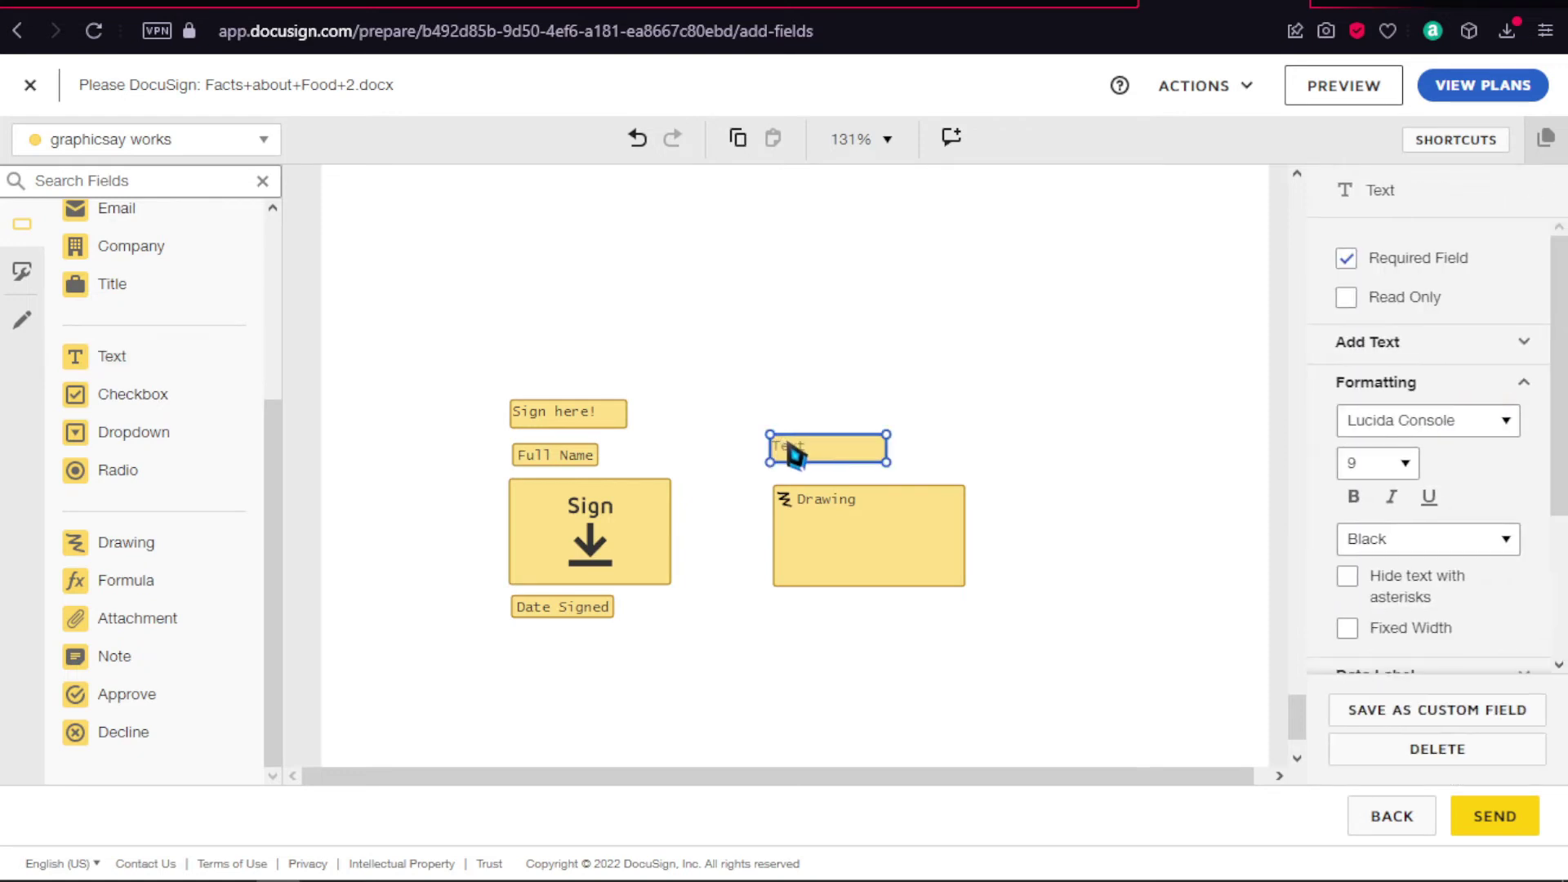
click(790, 449)
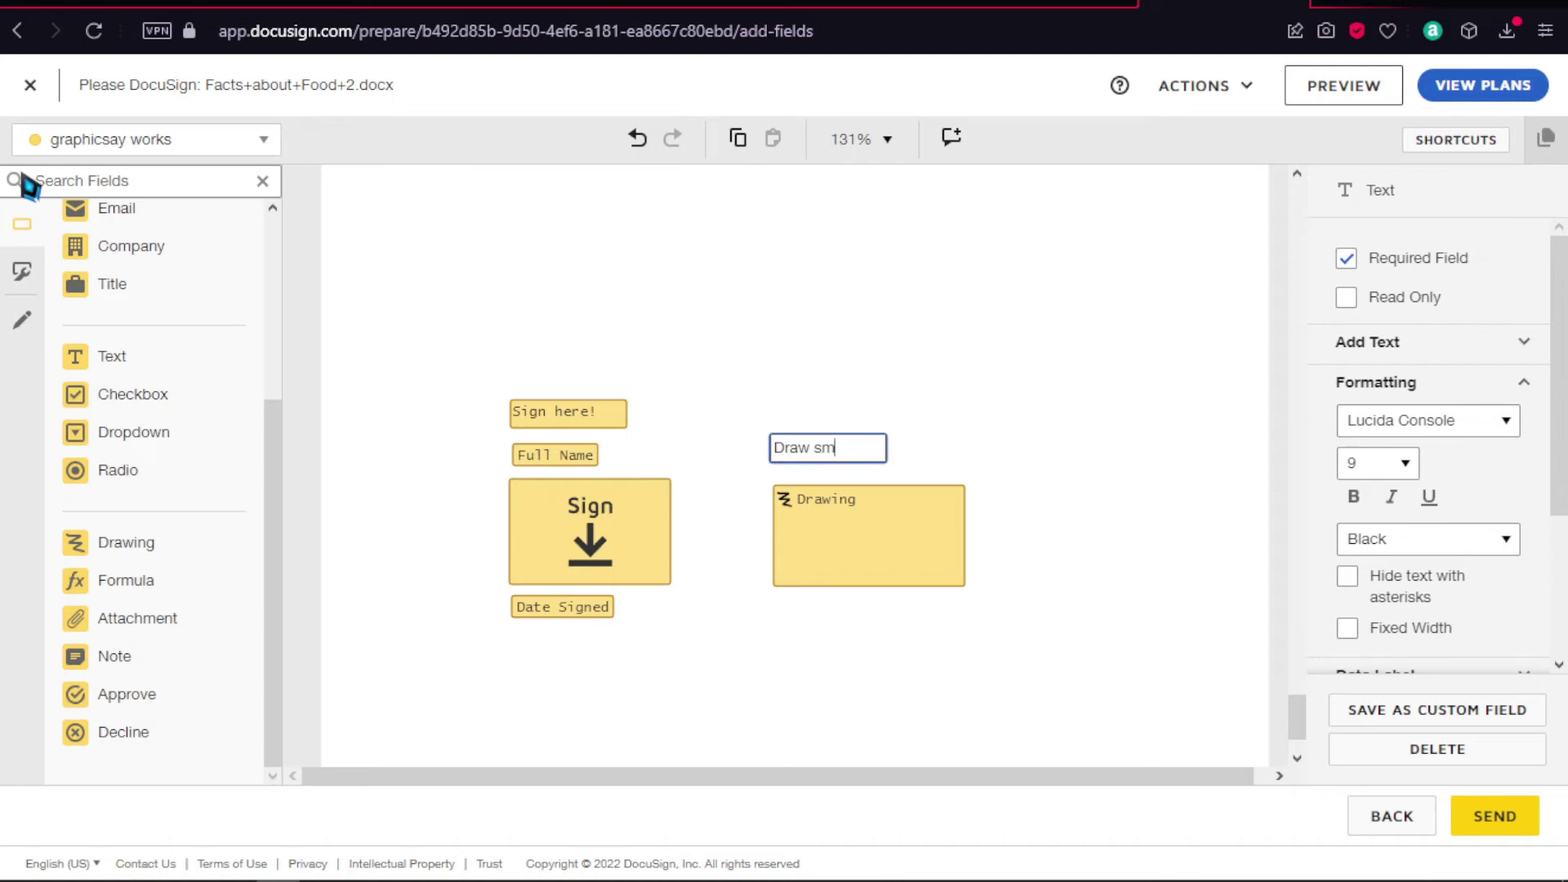
Step: Add a Note field beside the 'Draw smile' text above the Drawing box
click(903, 369)
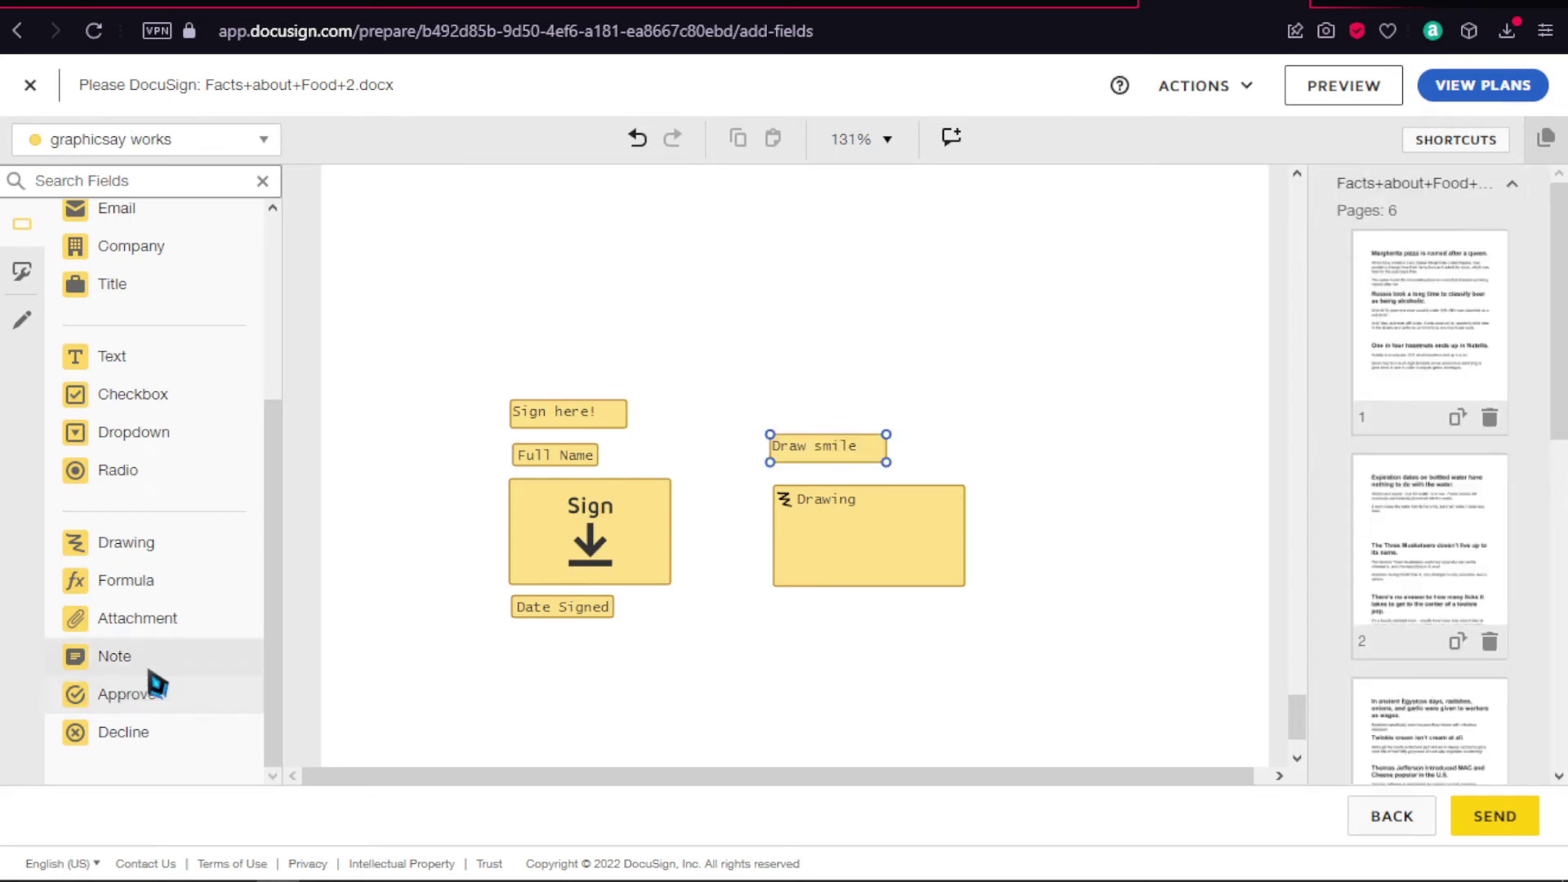
mouse_move(151, 665)
mouse_down()
mouse_move(467, 623)
mouse_move(849, 638)
mouse_move(781, 623)
mouse_move(938, 430)
mouse_move(912, 441)
mouse_up()
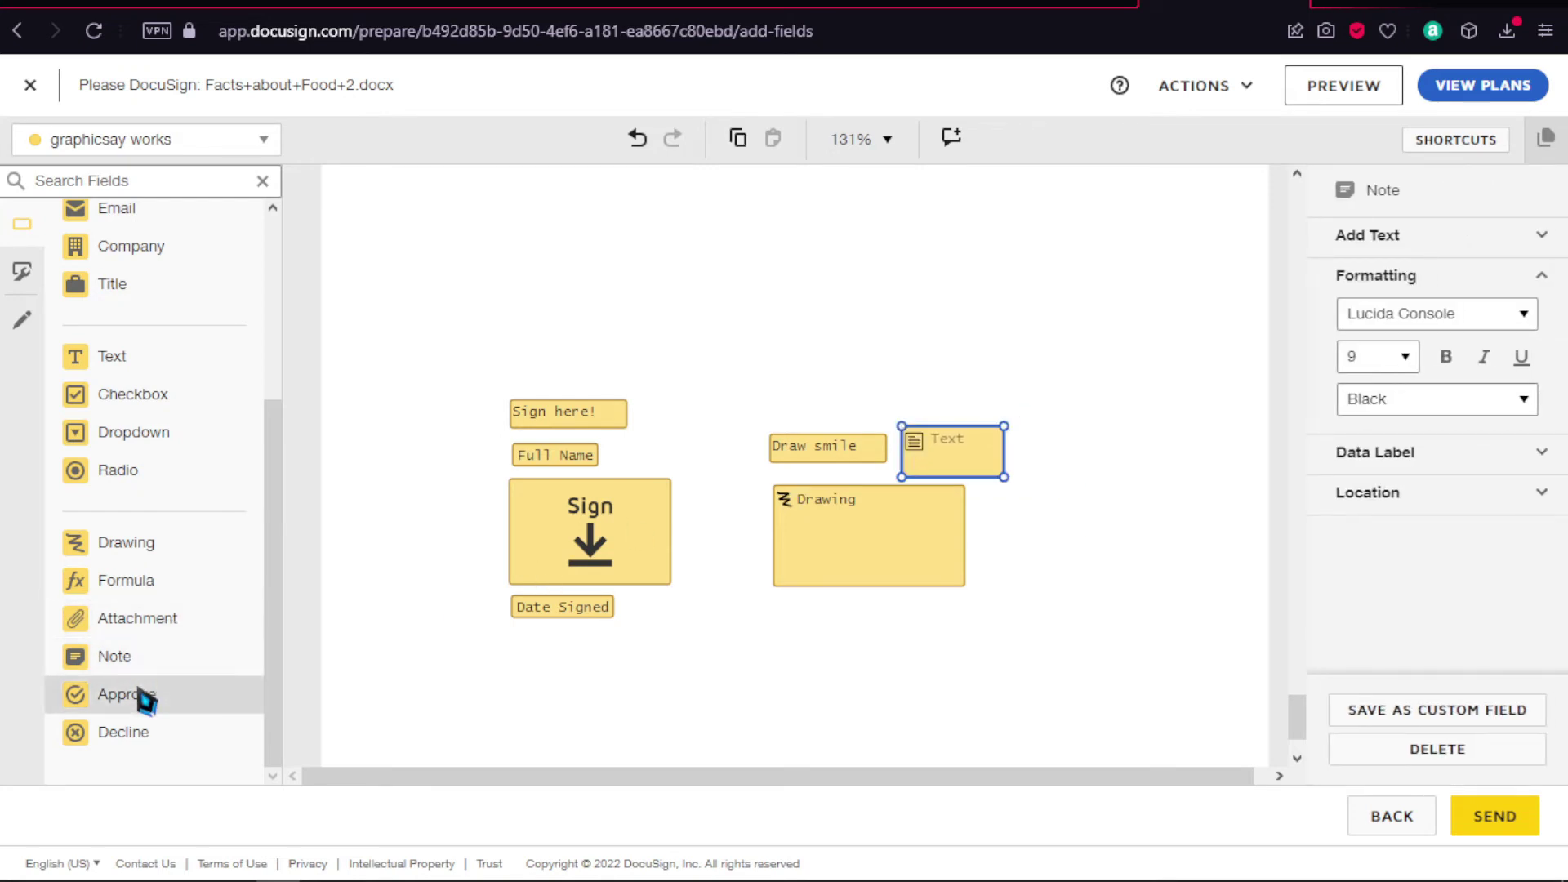
scroll(392, 707, down, 2)
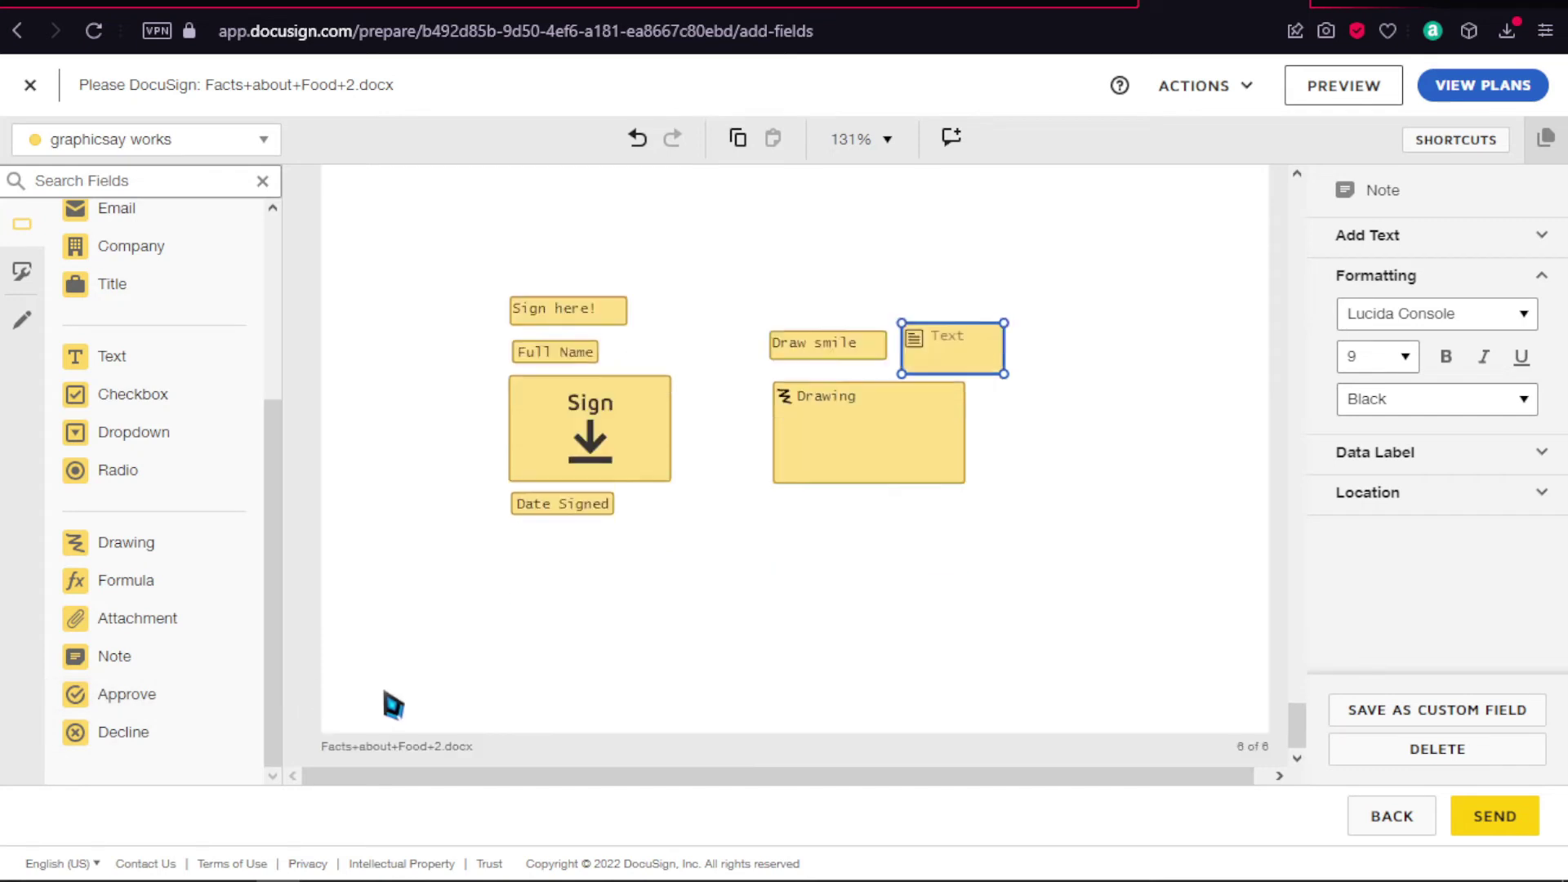
scroll(487, 683, up, 4)
scroll(494, 661, down, 4)
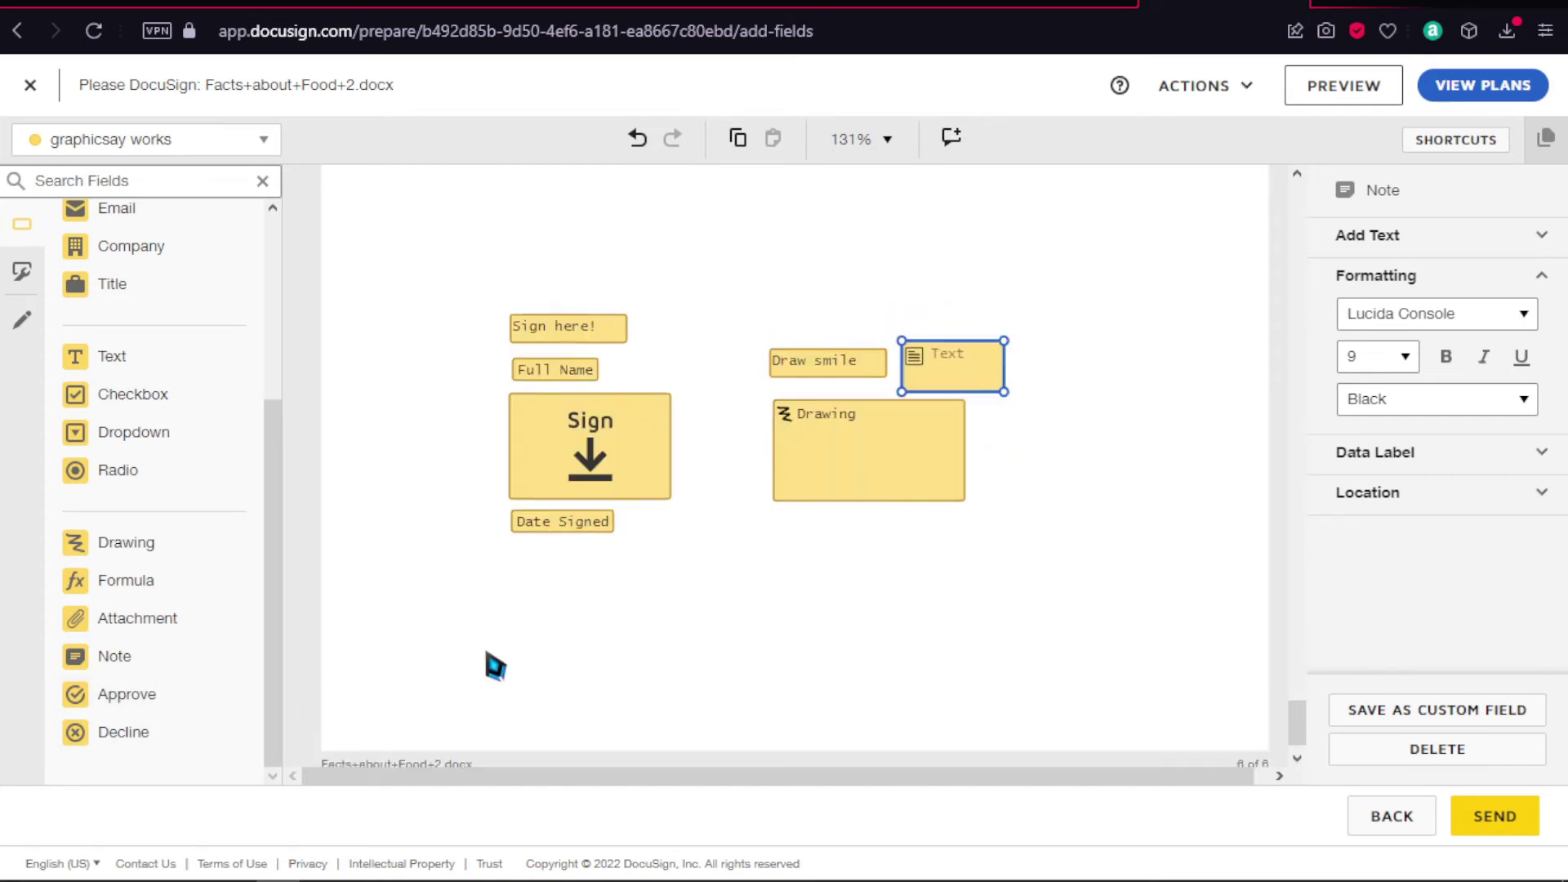
scroll(161, 490, up, 4)
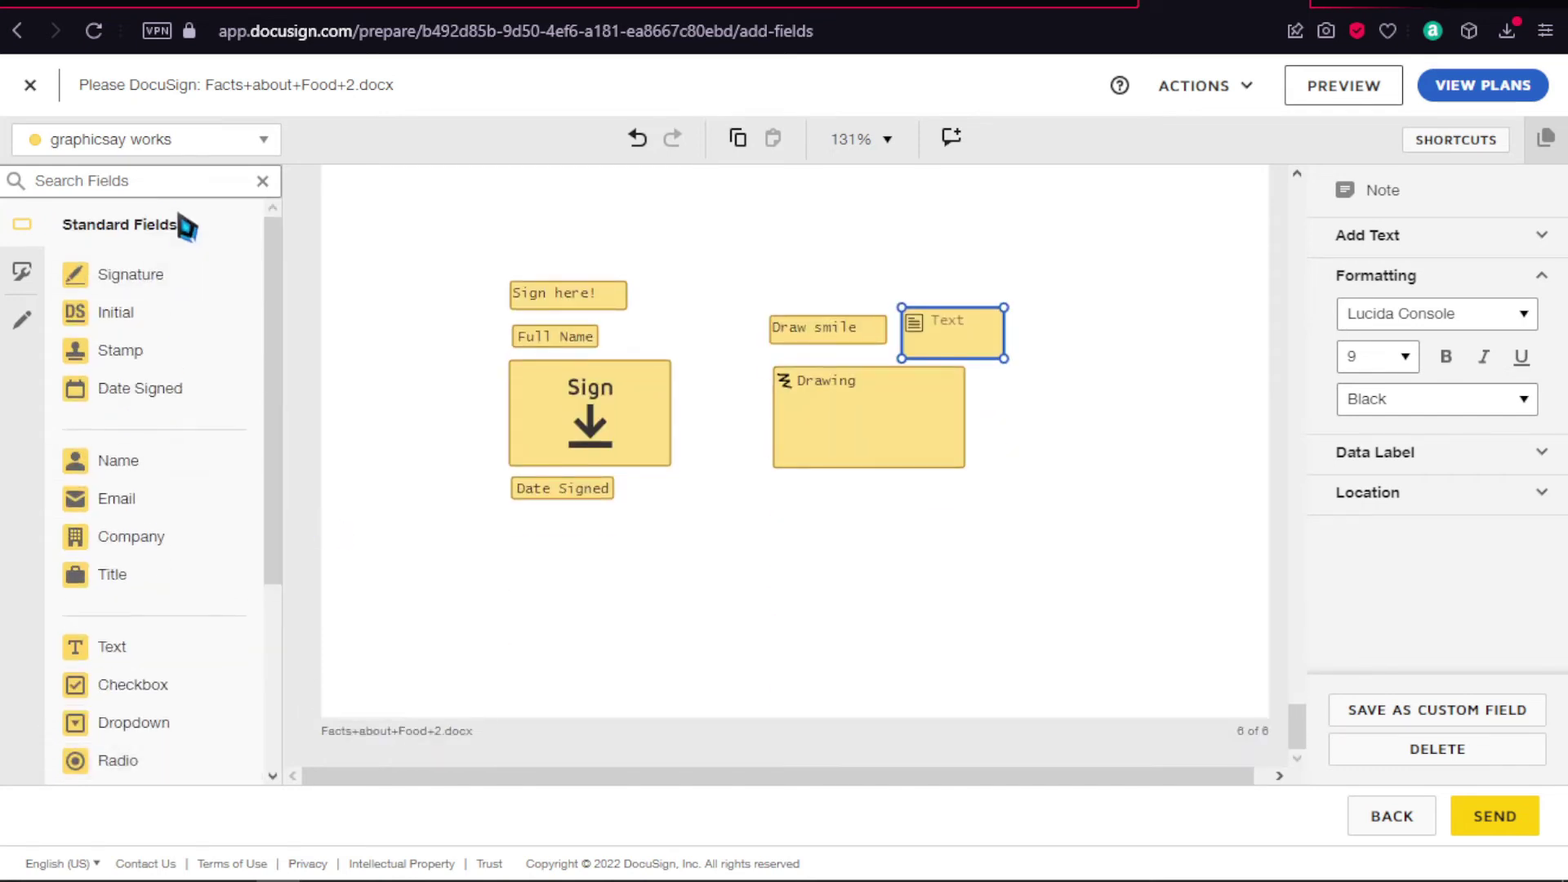
Step: Browse the Custom Fields list, dismiss the field-reuse tip, and show the Pre-fill Tools
click(185, 188)
click(23, 271)
click(117, 402)
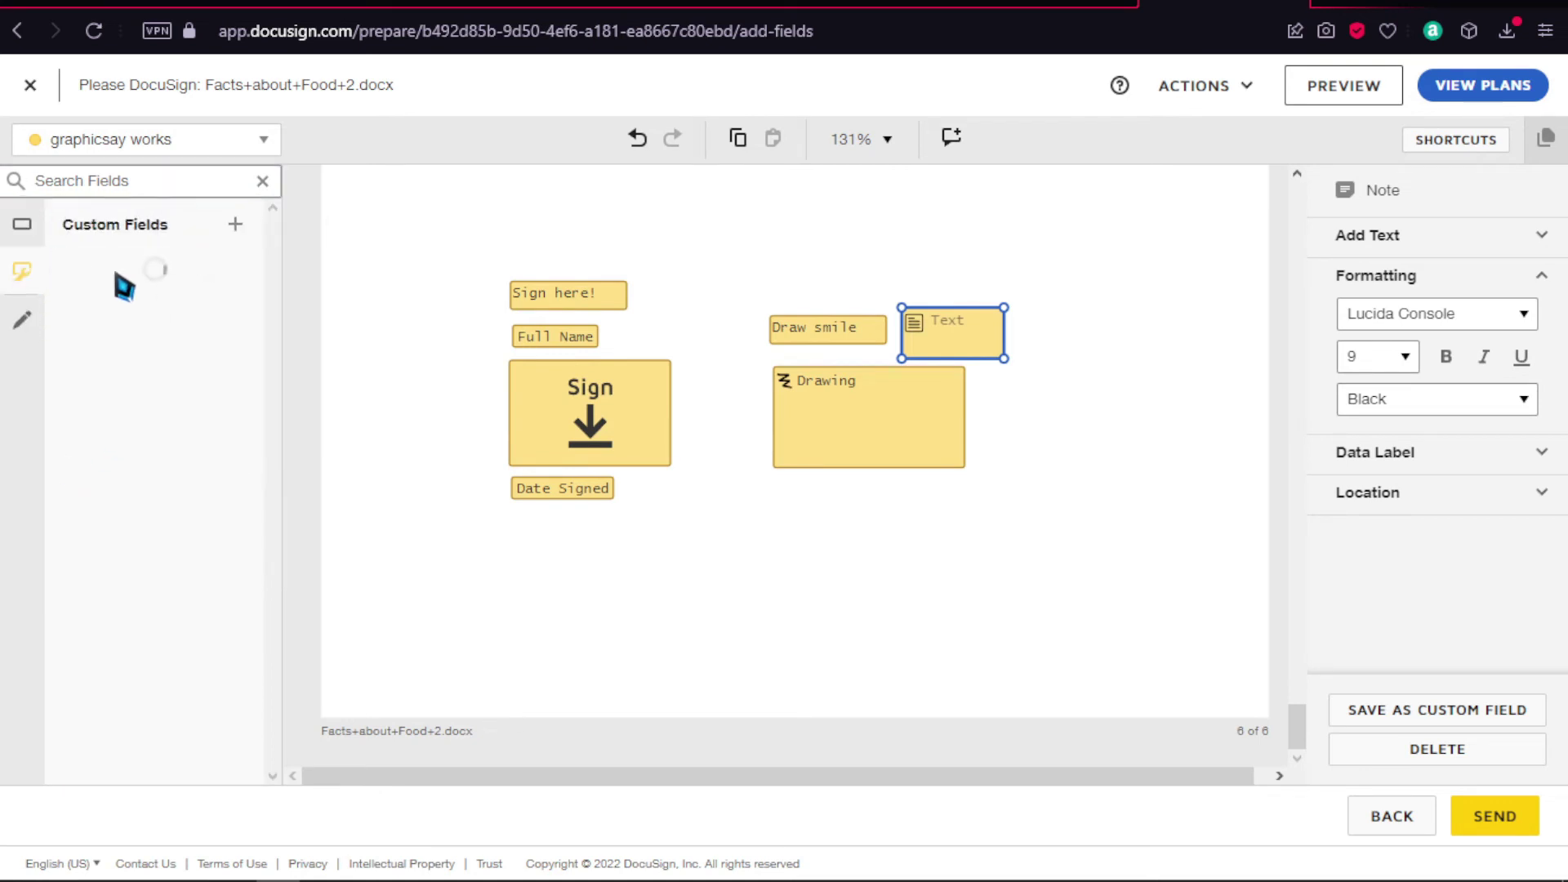
click(19, 323)
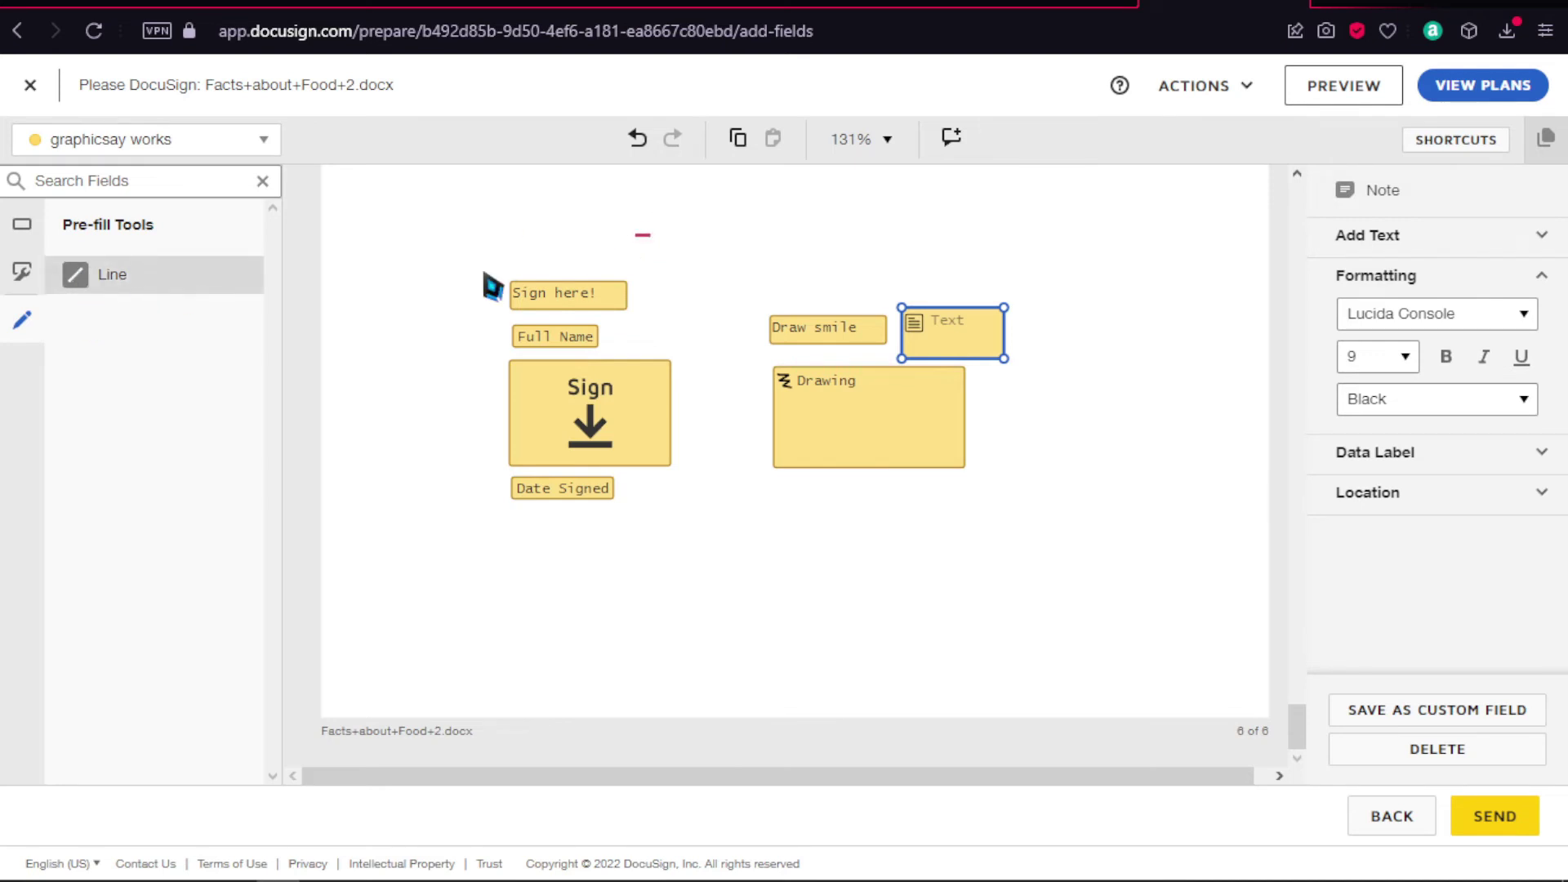
Step: Draw a red line of thickness 2 across the top of the page and review its settings
drag(502, 240, 1019, 241)
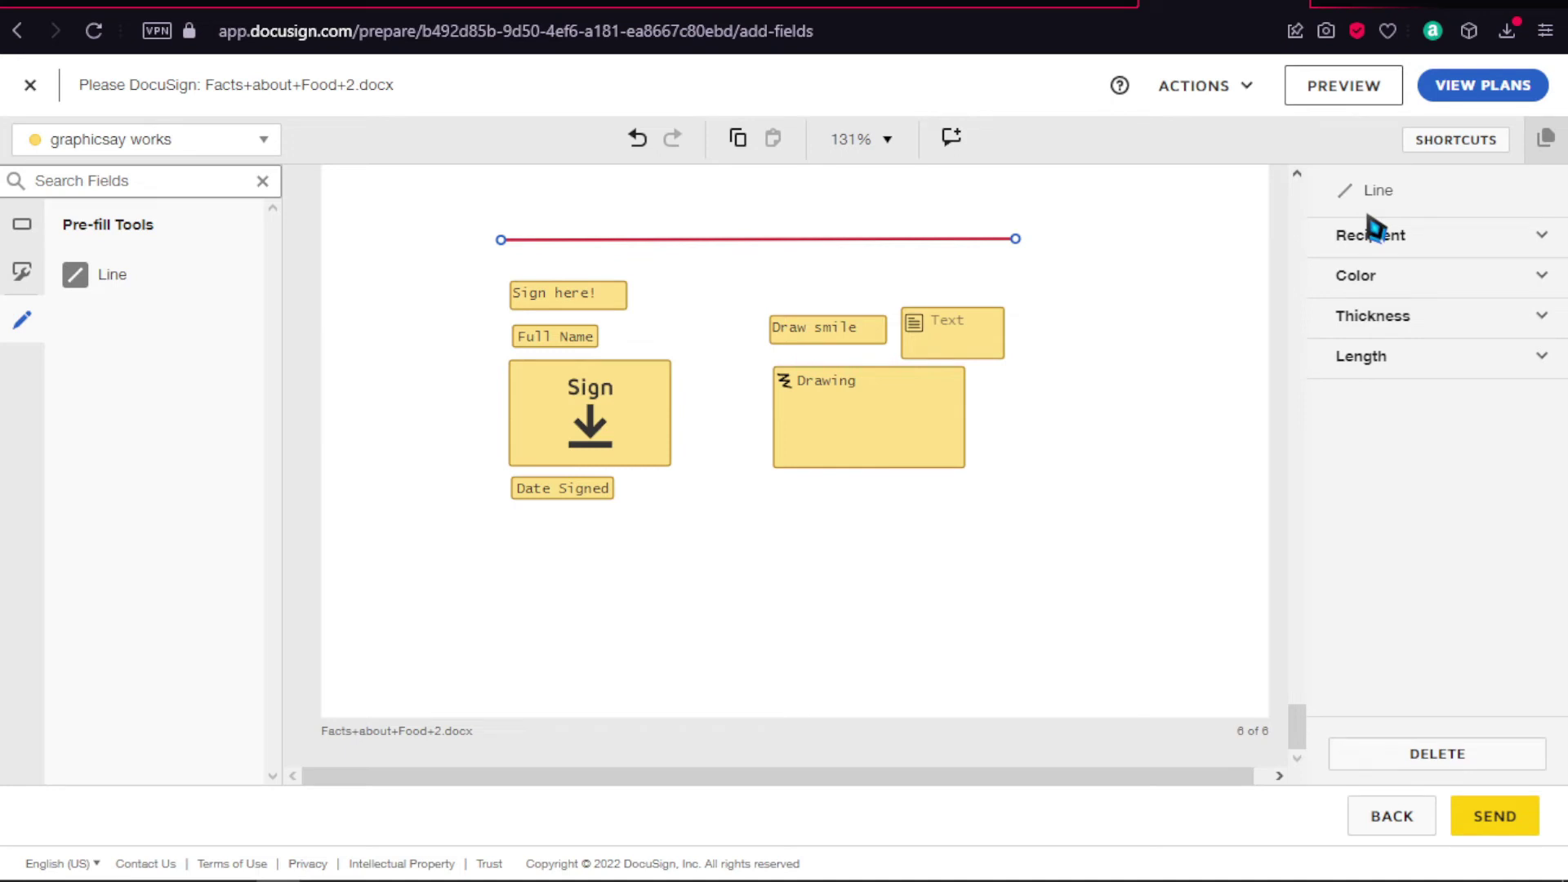
click(1380, 235)
click(1401, 326)
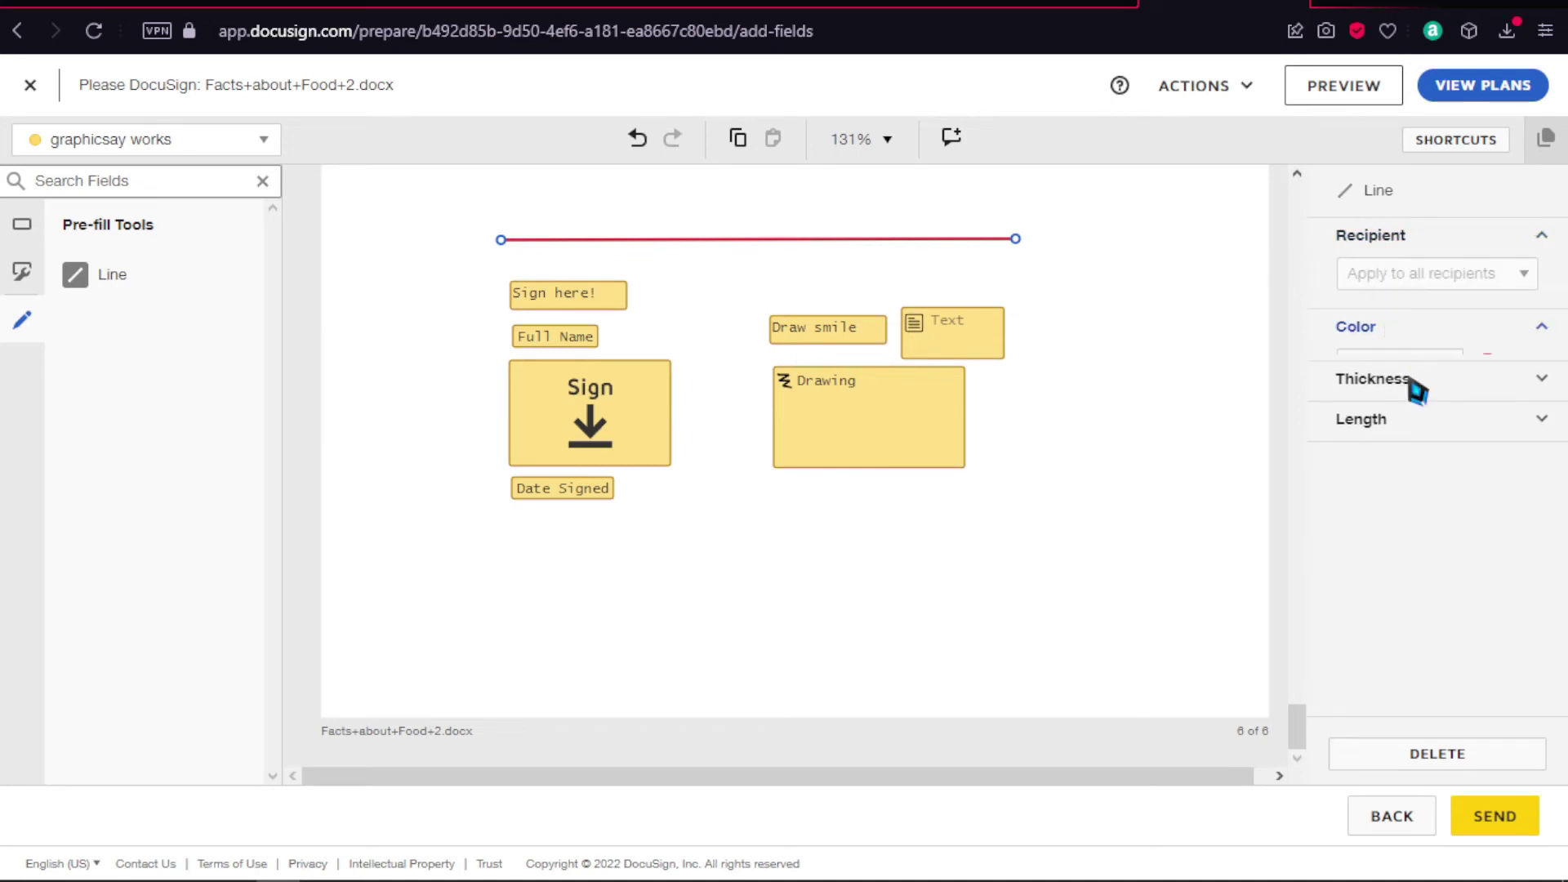
click(1423, 418)
click(1432, 523)
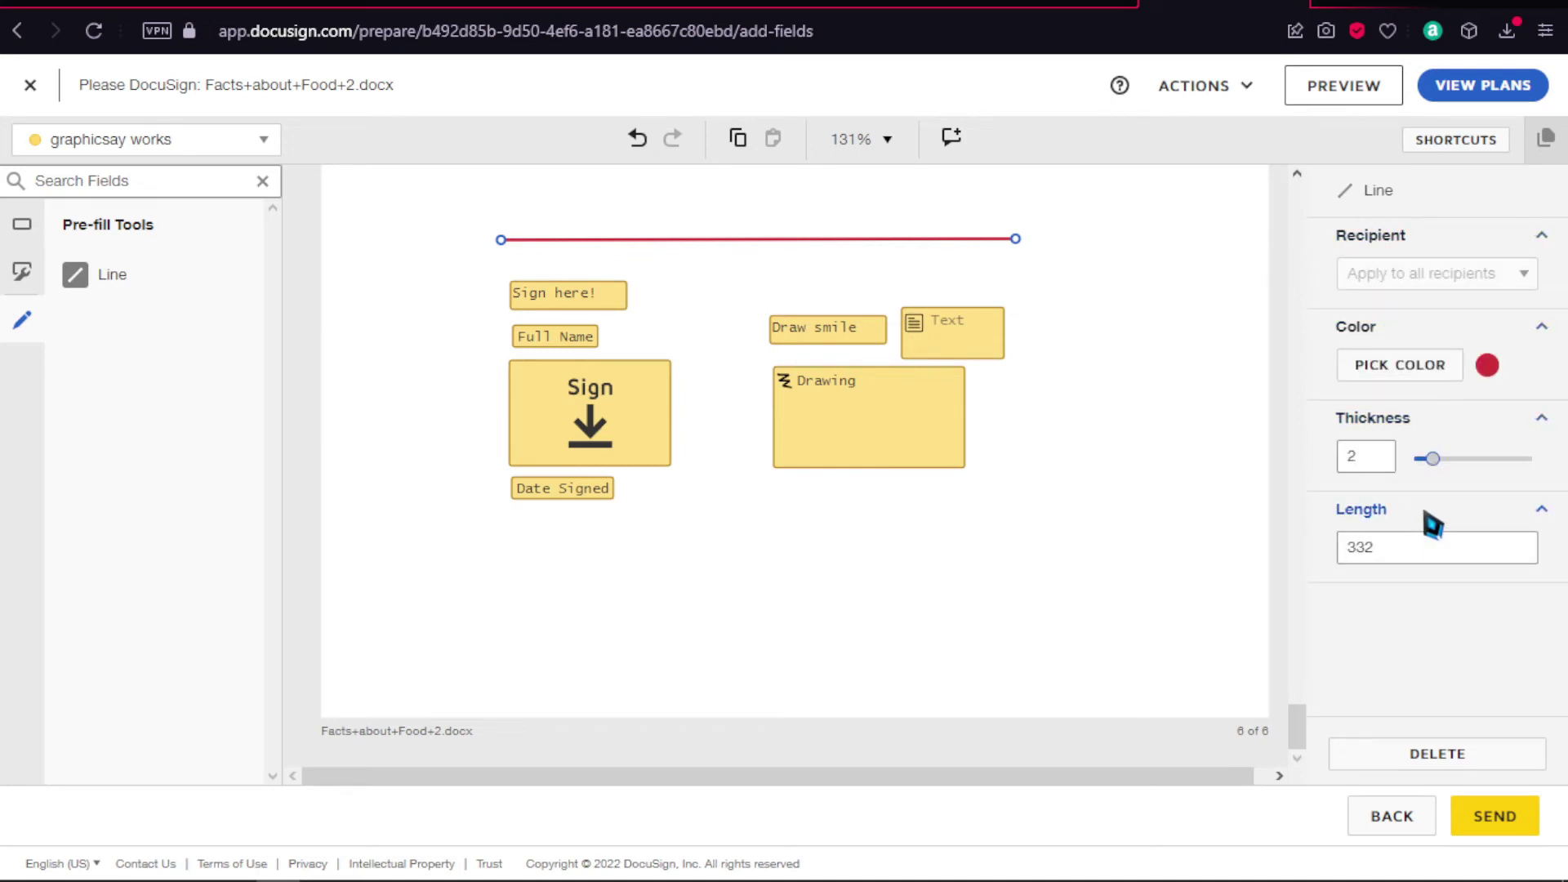
click(1431, 516)
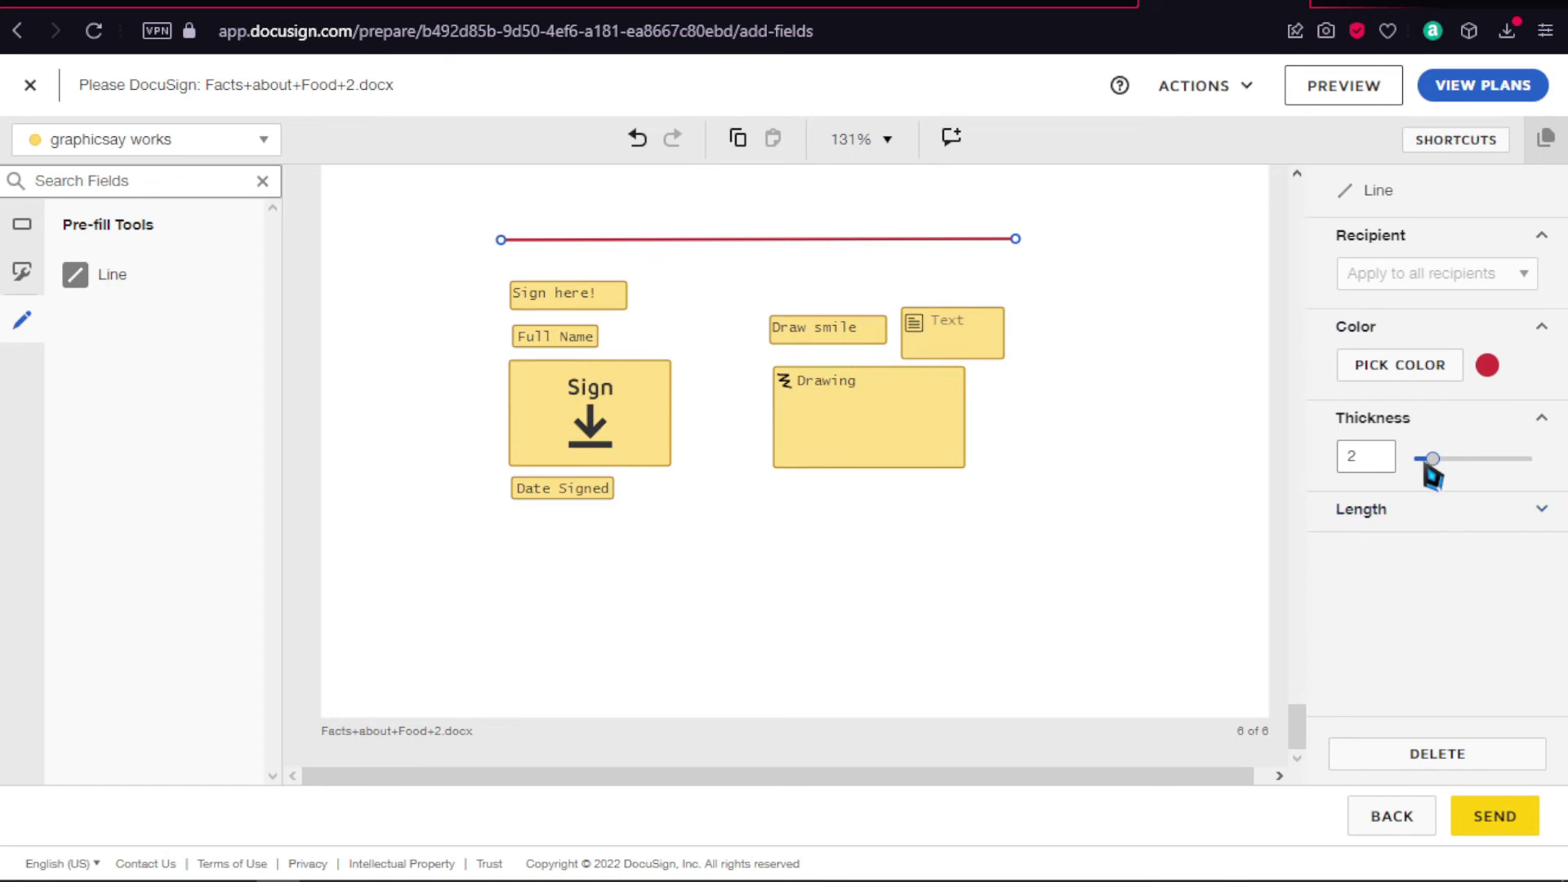
click(1441, 417)
click(1480, 325)
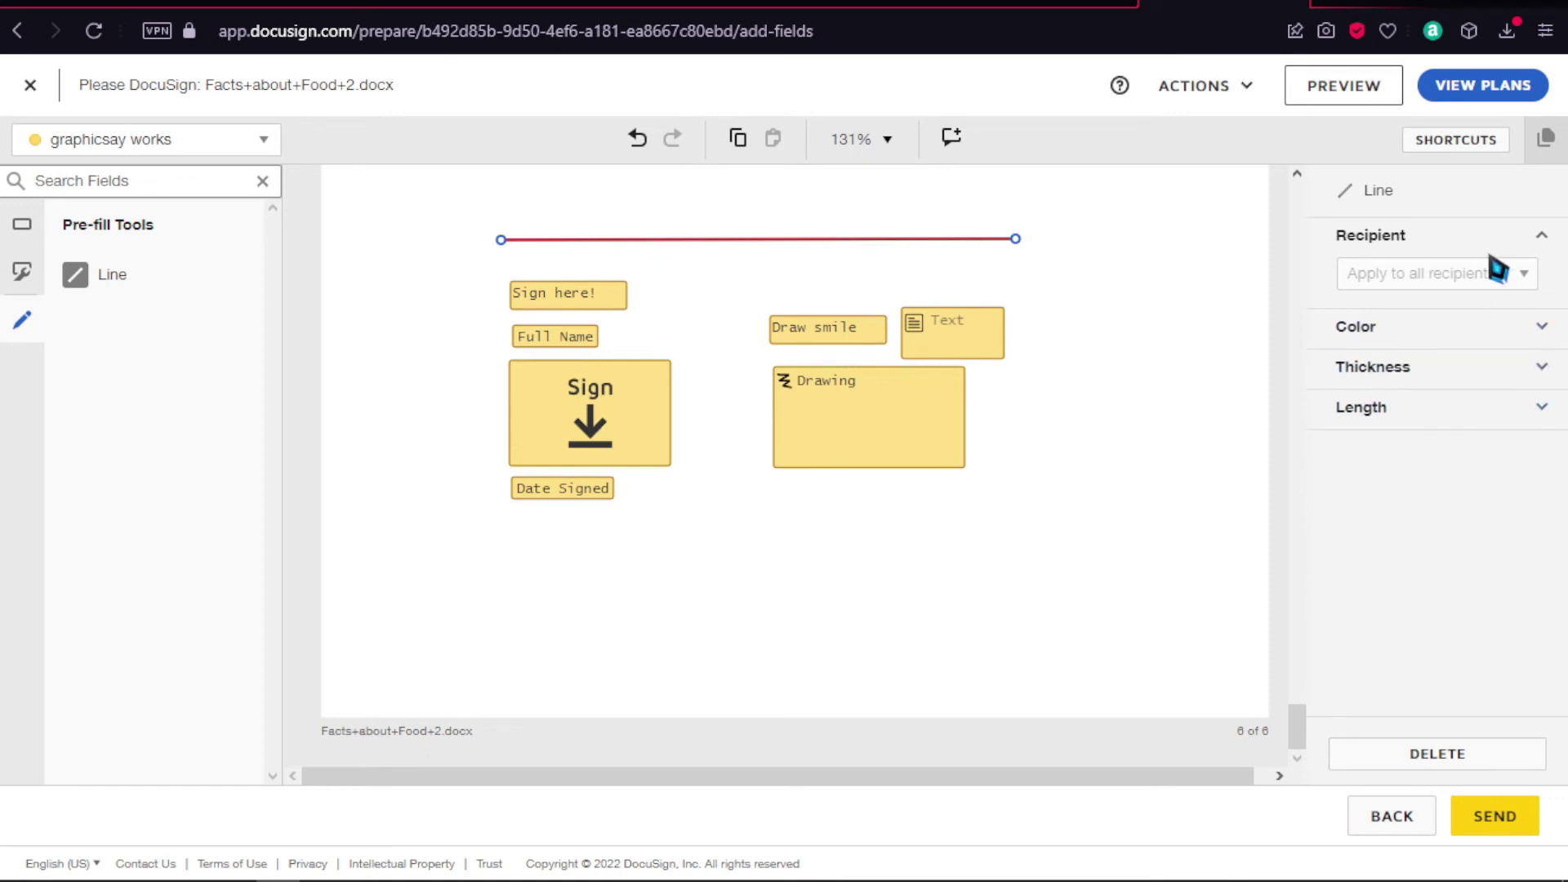
click(1501, 243)
Step: Enter comment mode on the document, then exit back to editing
scroll(1195, 319, up, 2)
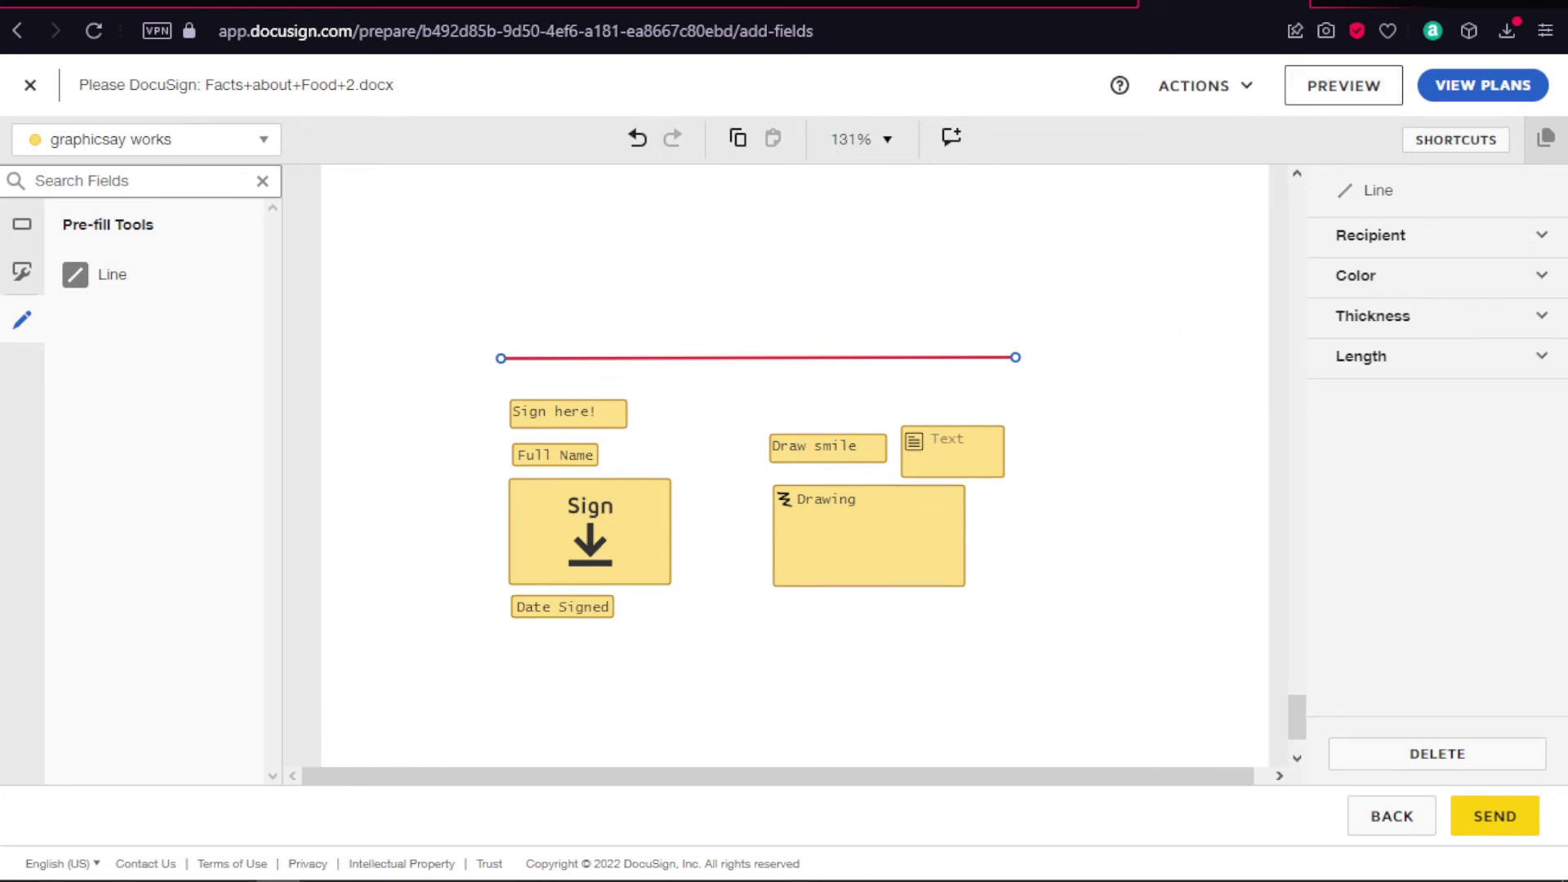
click(950, 138)
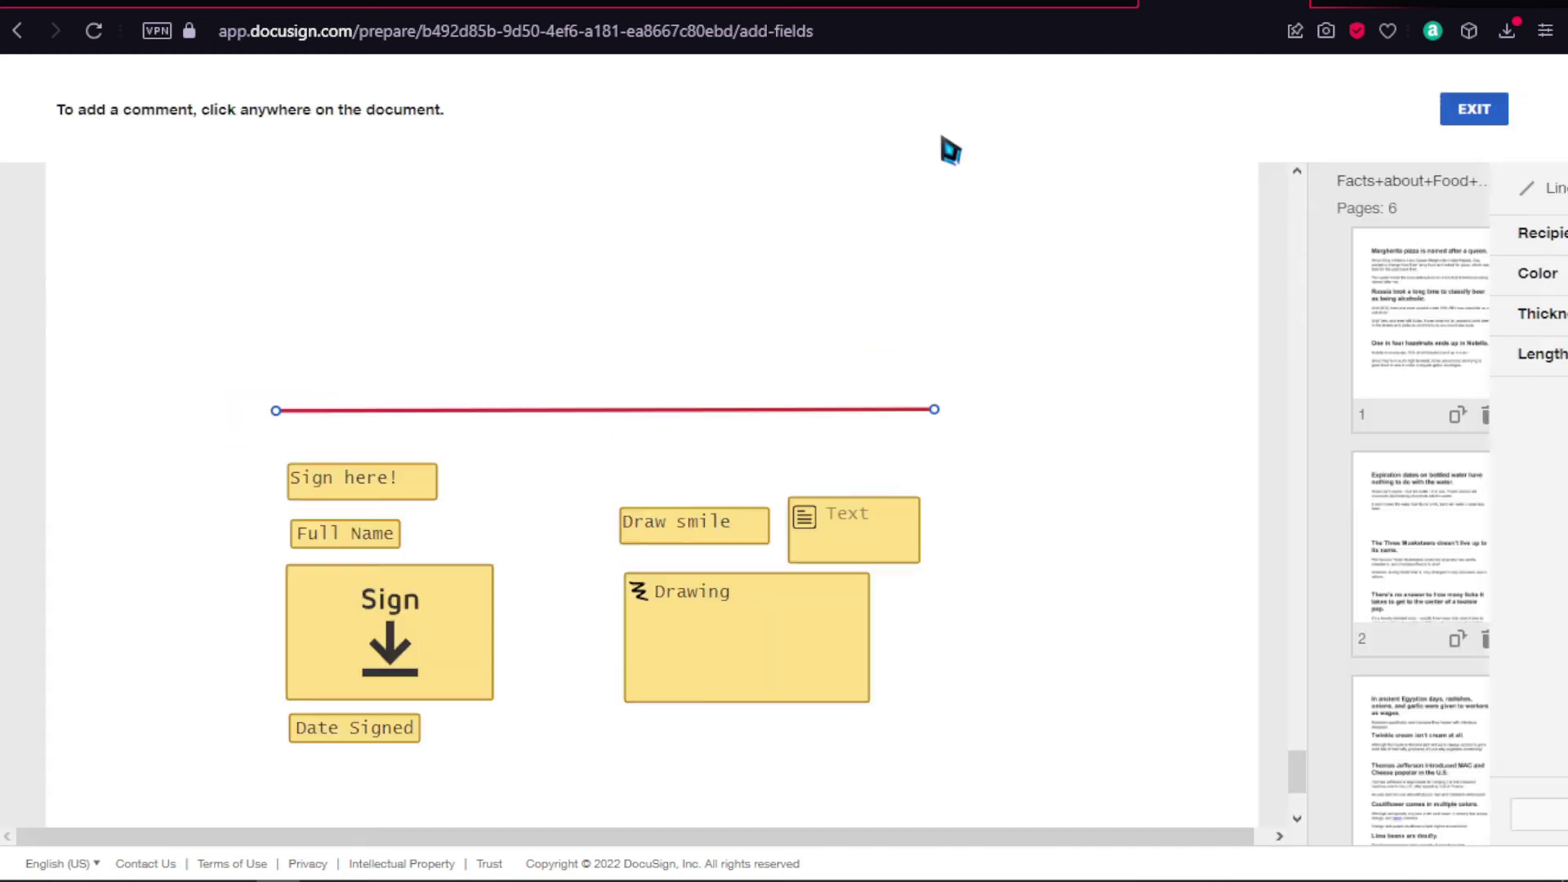
click(1474, 111)
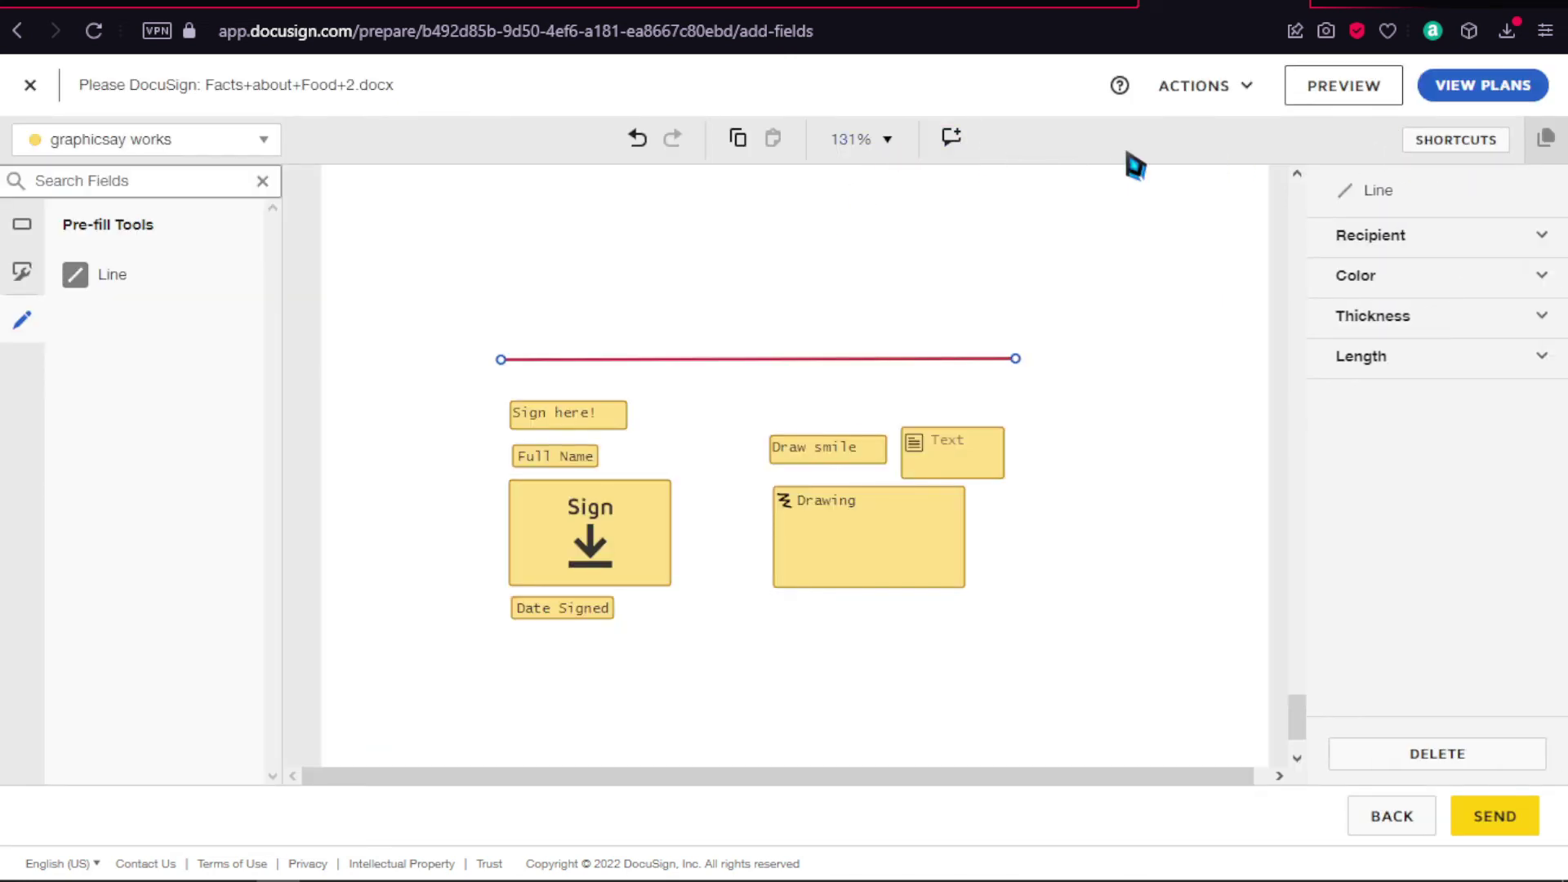
Step: Send the envelope and open its details from the Manage inbox
click(1503, 827)
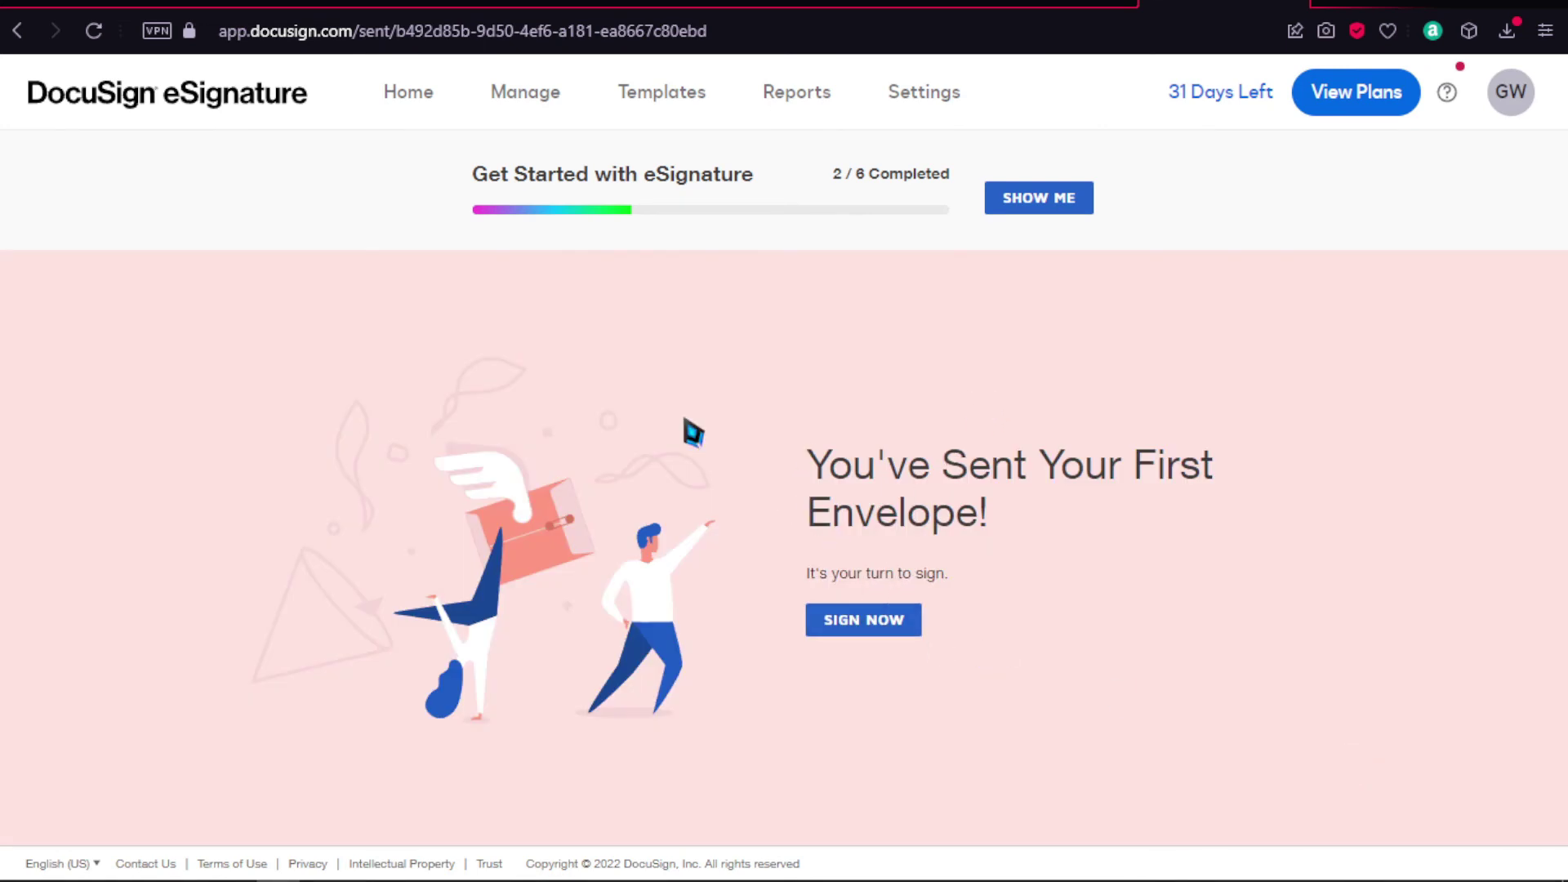
click(441, 107)
click(507, 105)
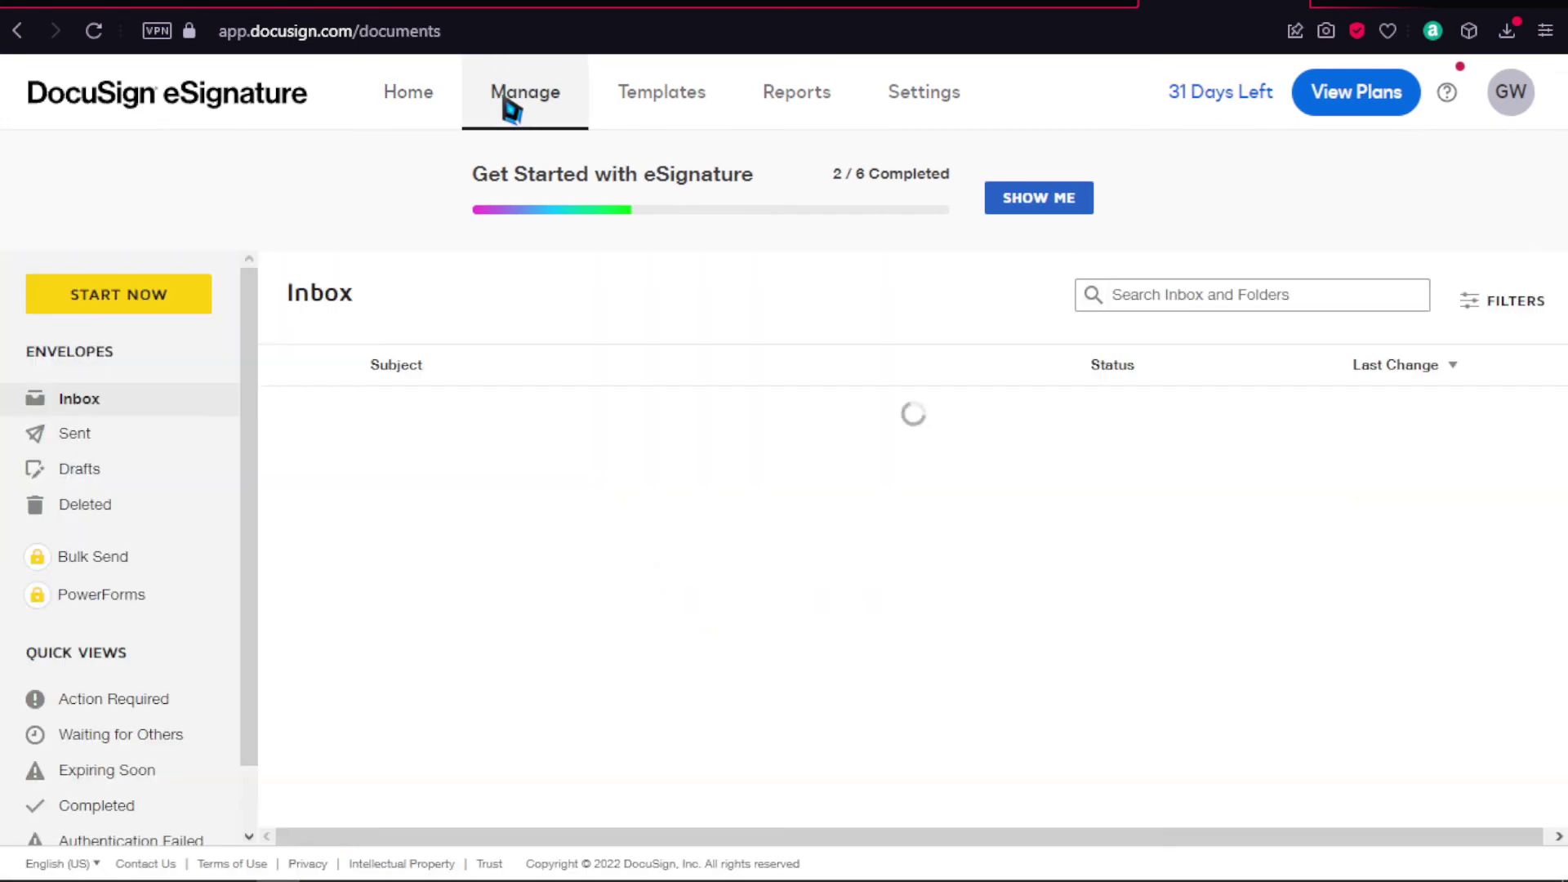
click(623, 430)
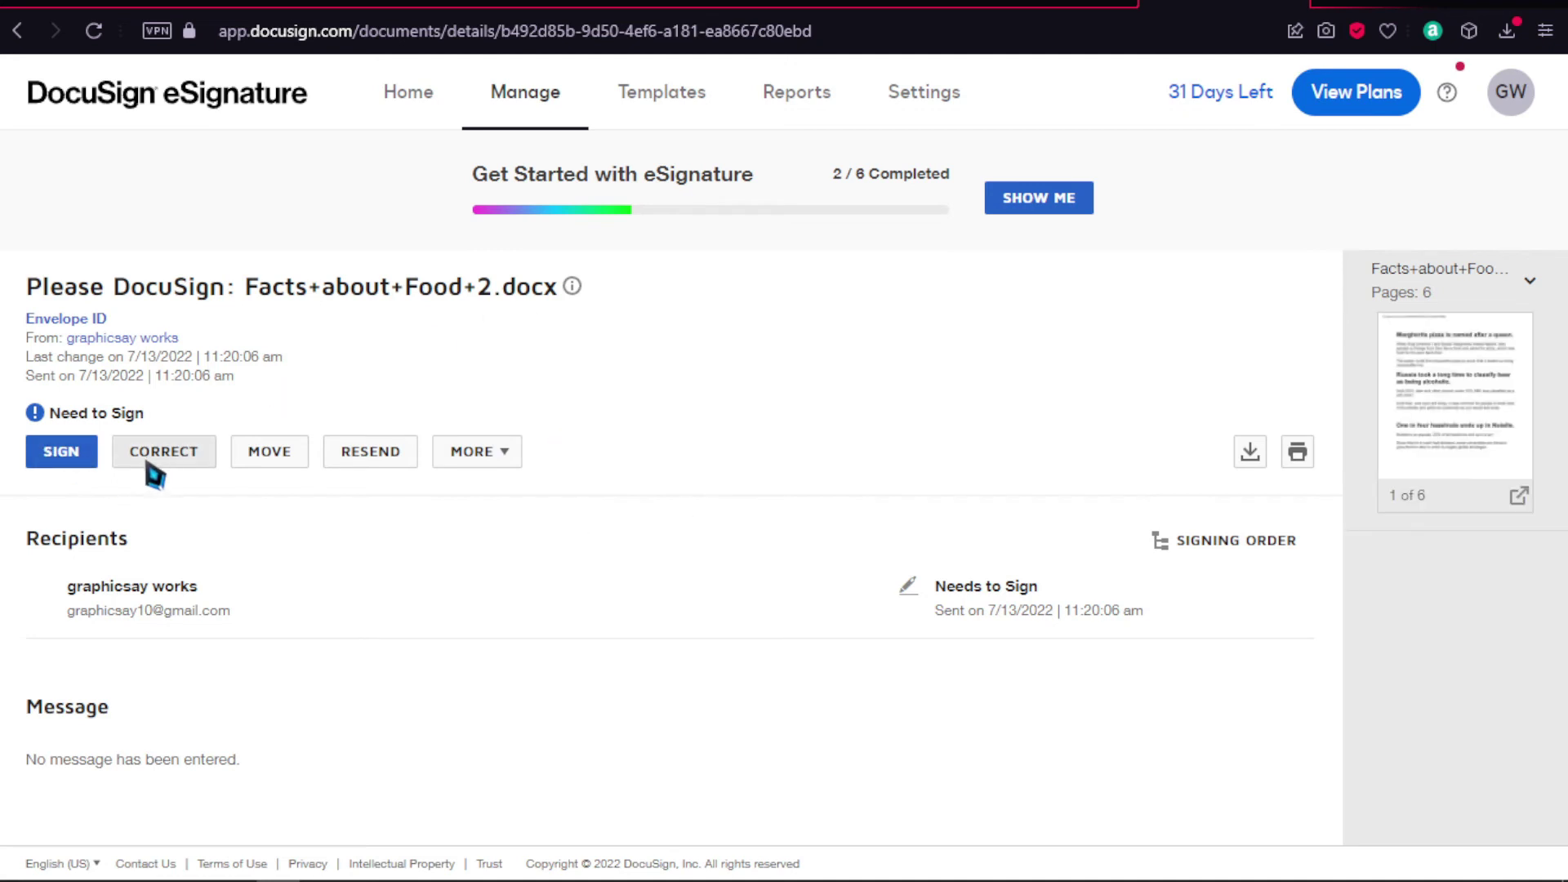
Step: Check the envelope's MORE actions and start a correction
click(511, 462)
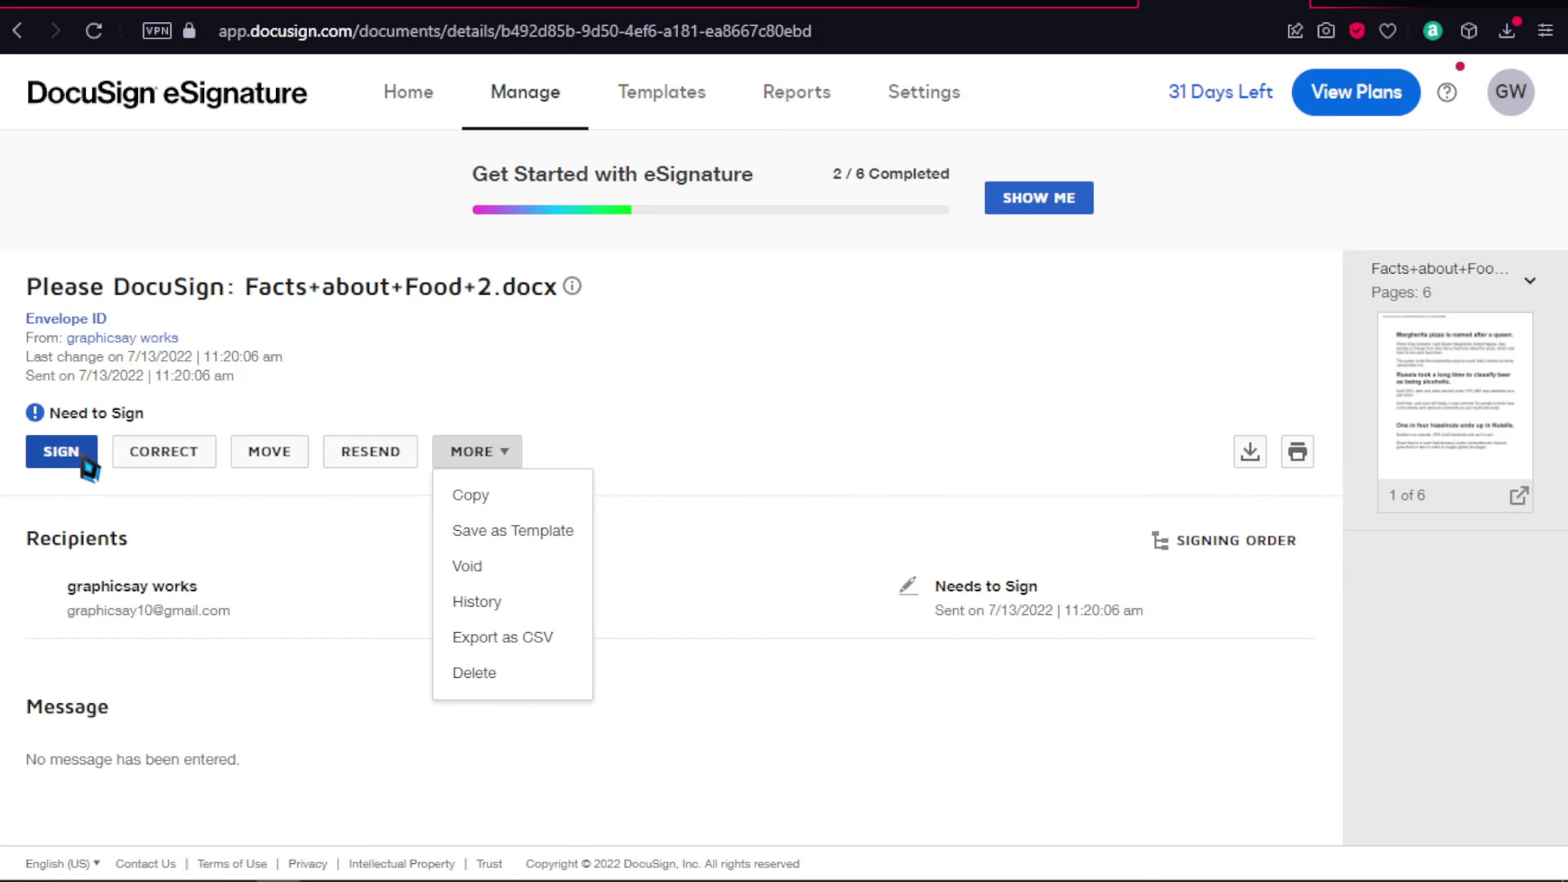
click(147, 472)
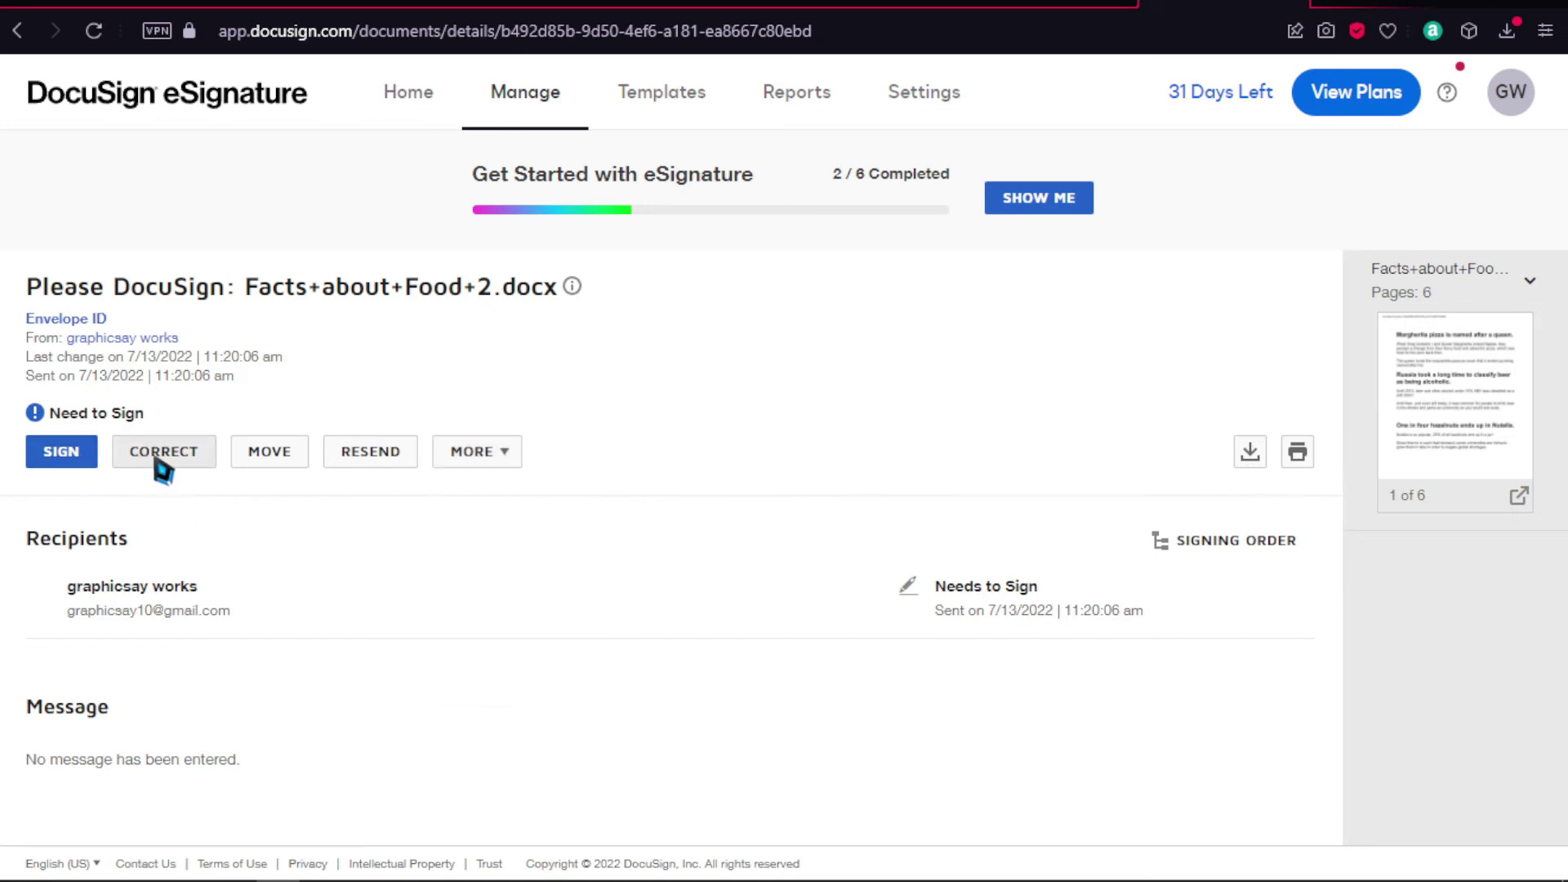
click(159, 459)
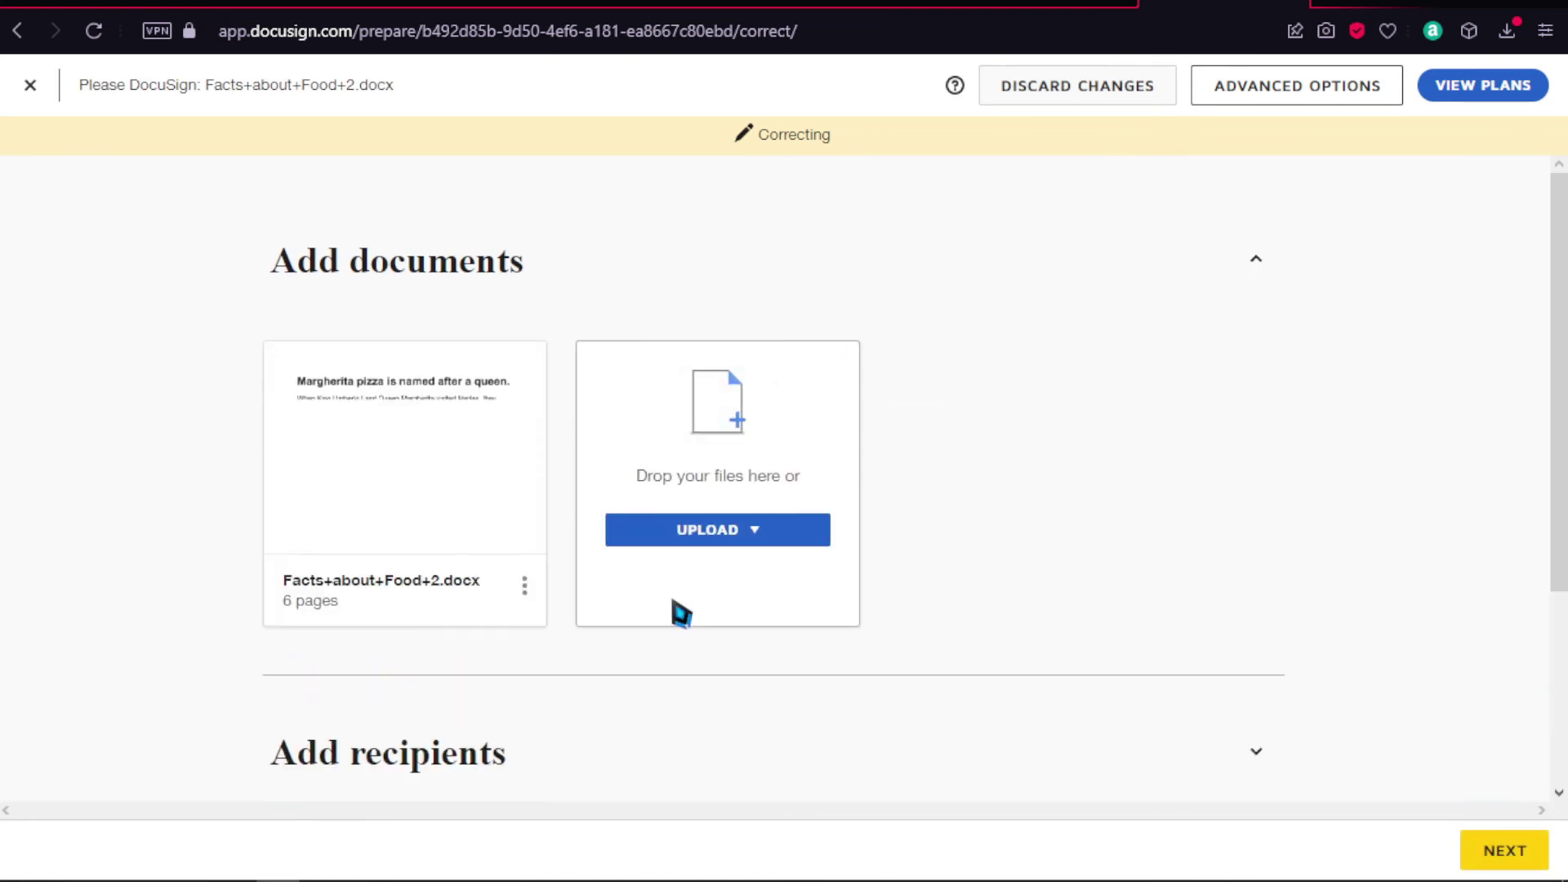
Step: Expand and collapse the Add recipients section and check the document's options
scroll(780, 519, down, 3)
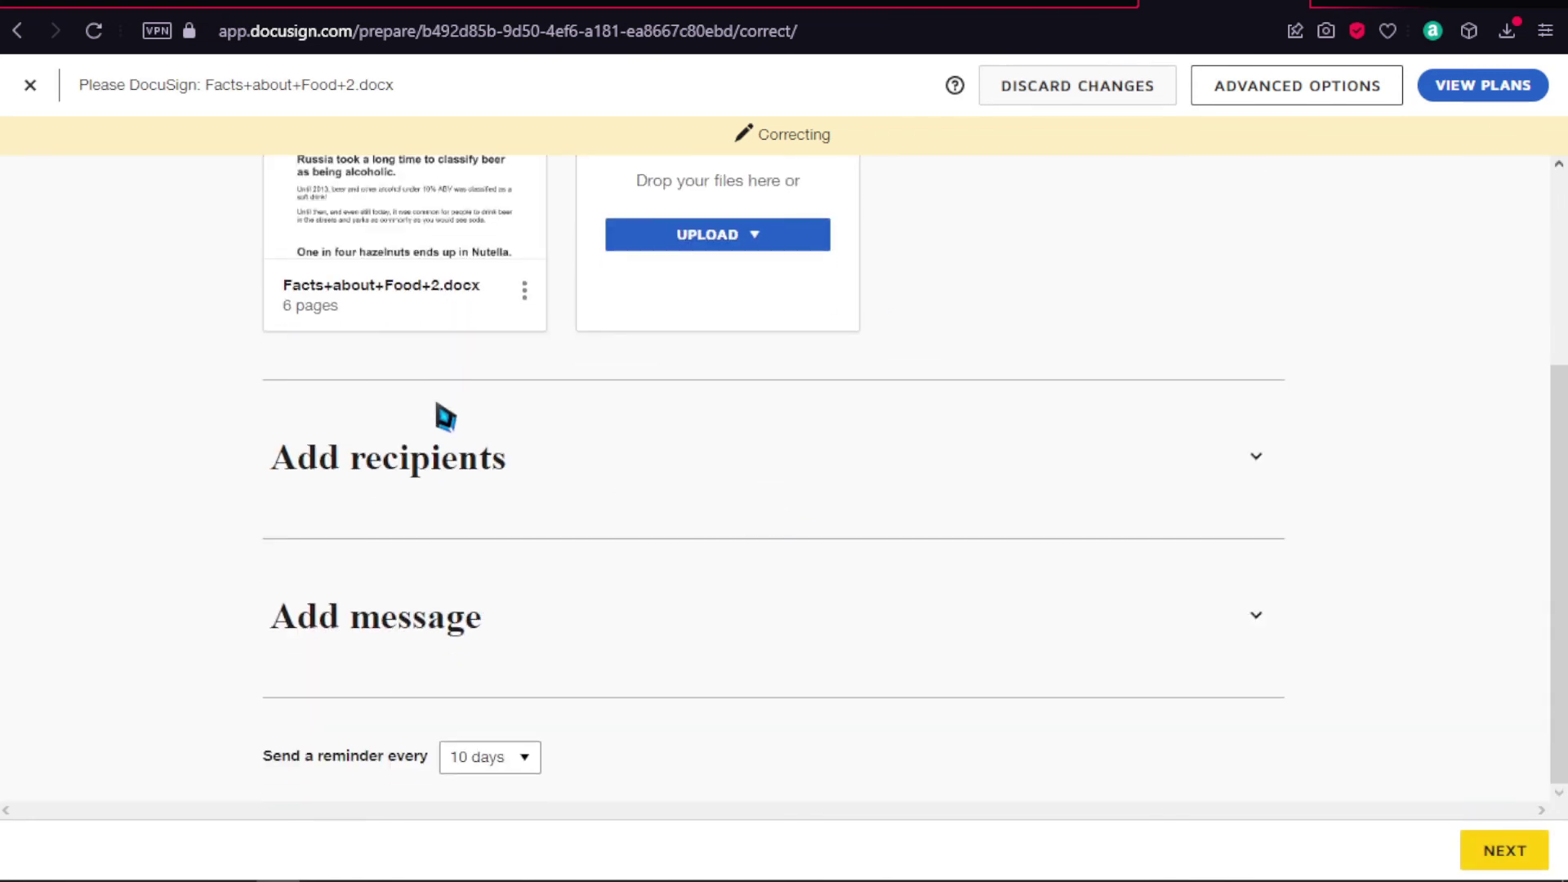
click(470, 485)
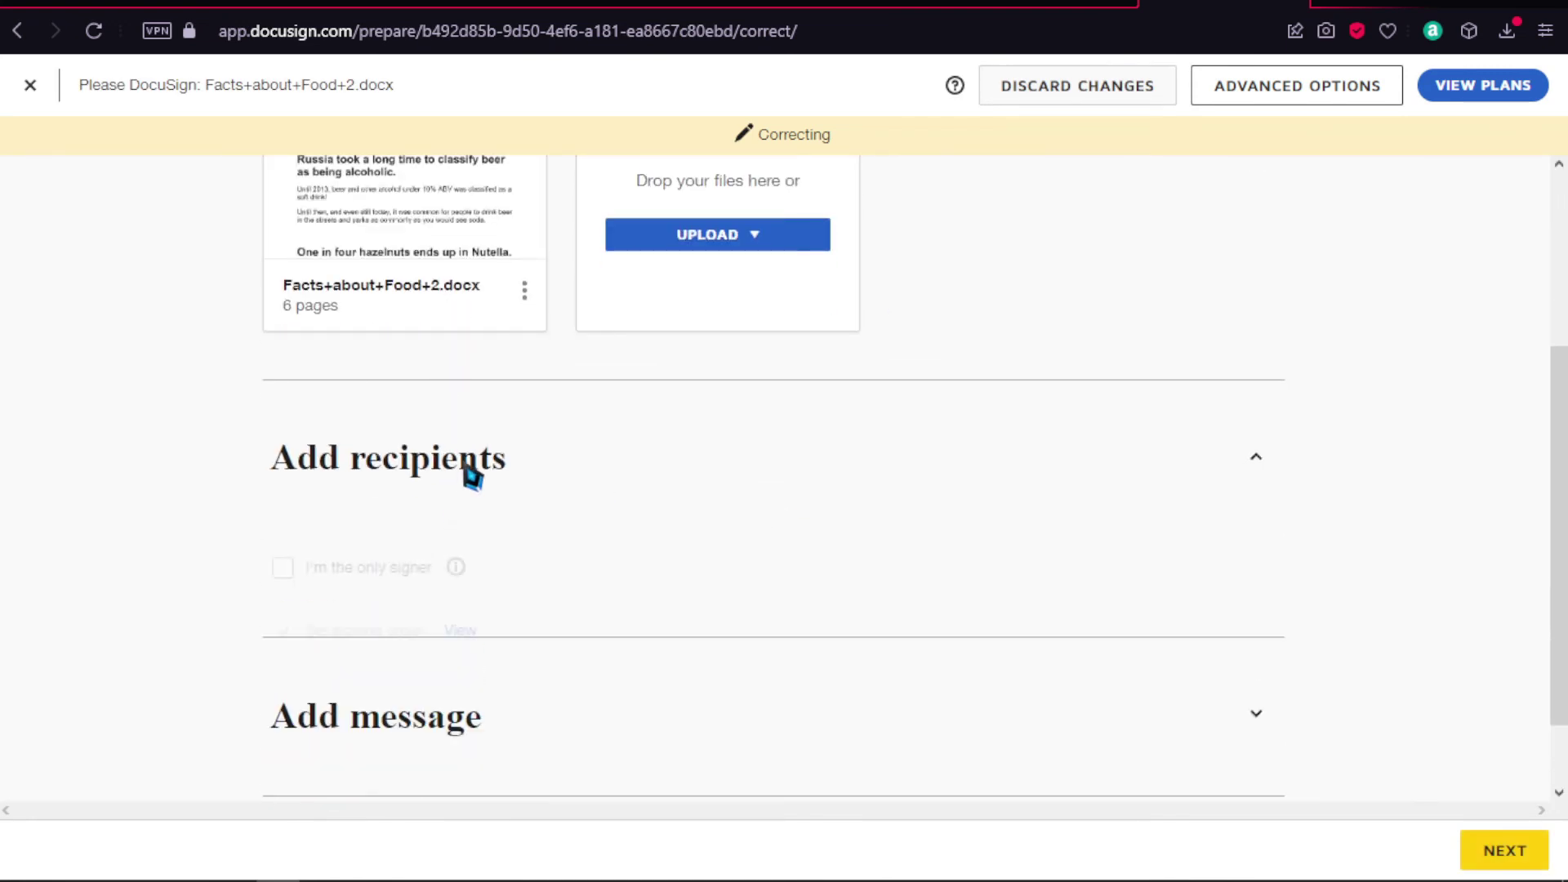
click(466, 458)
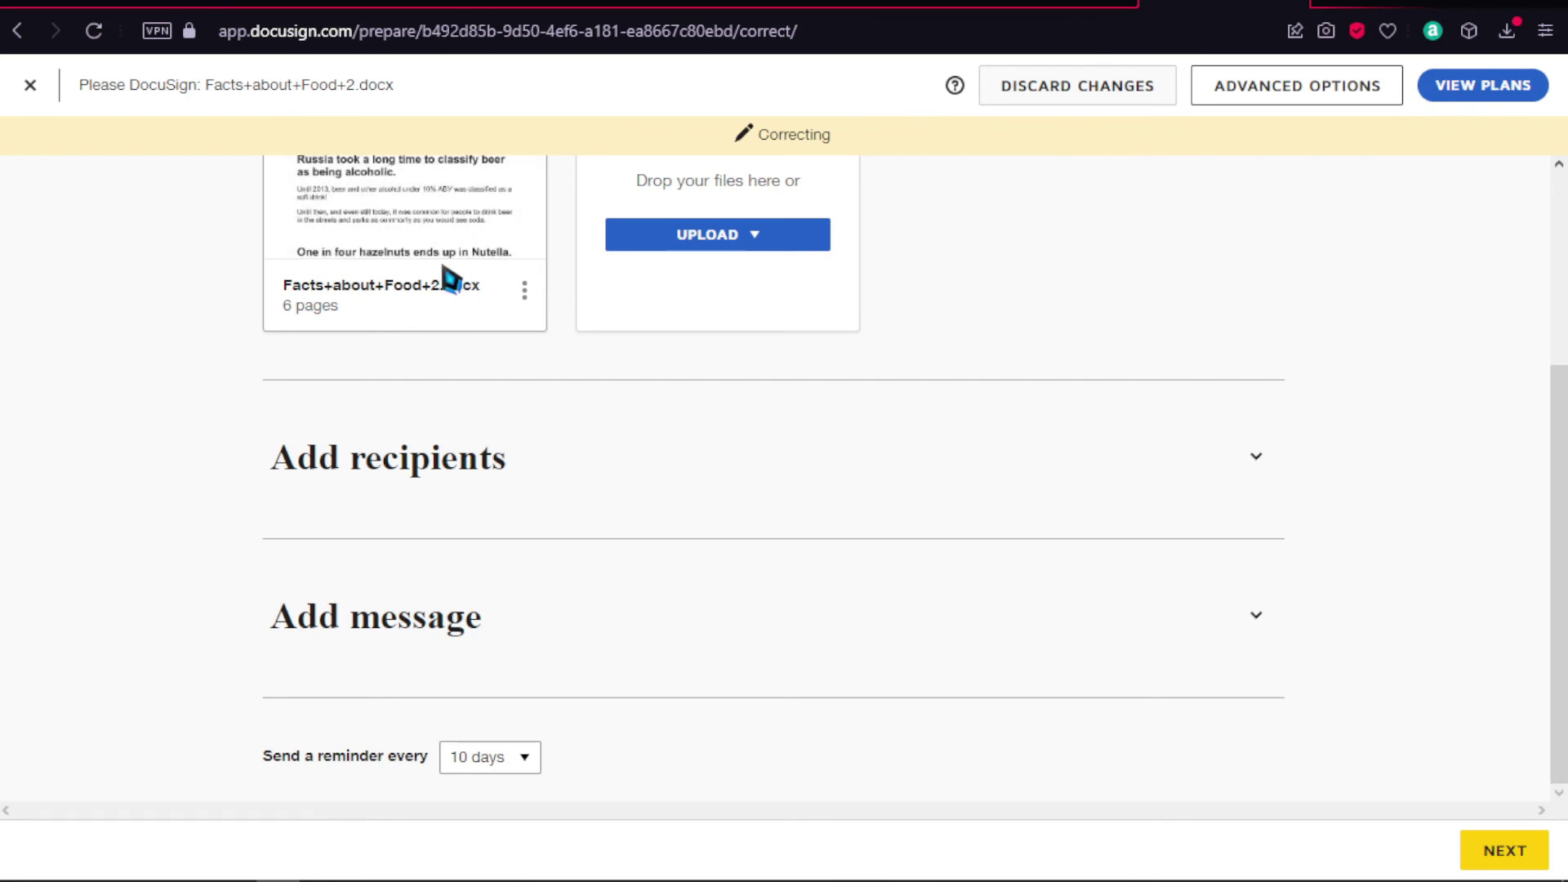
click(524, 294)
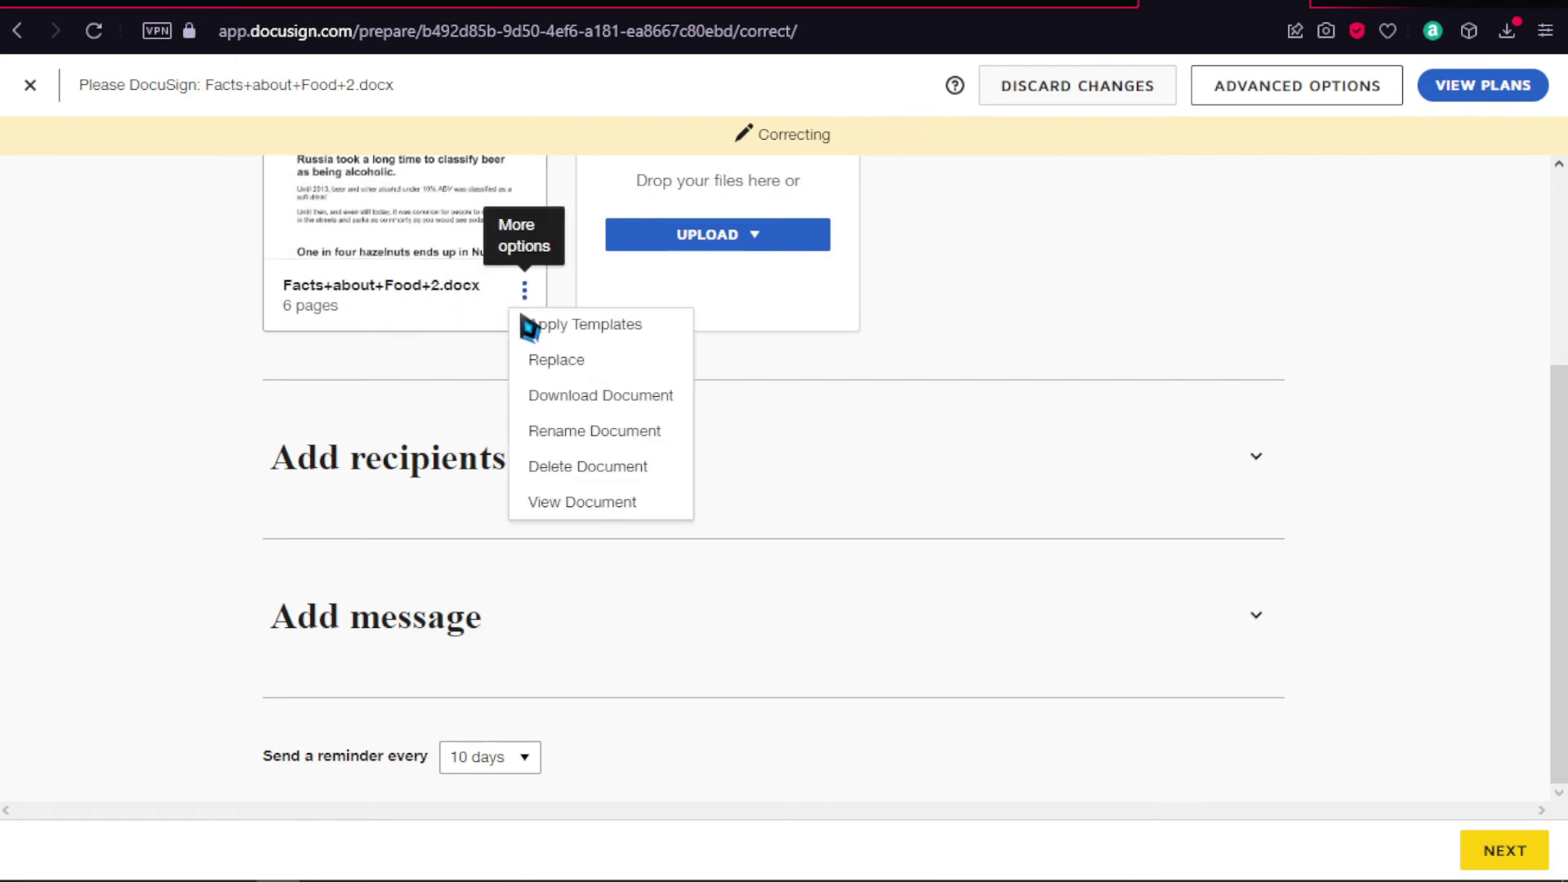
click(419, 296)
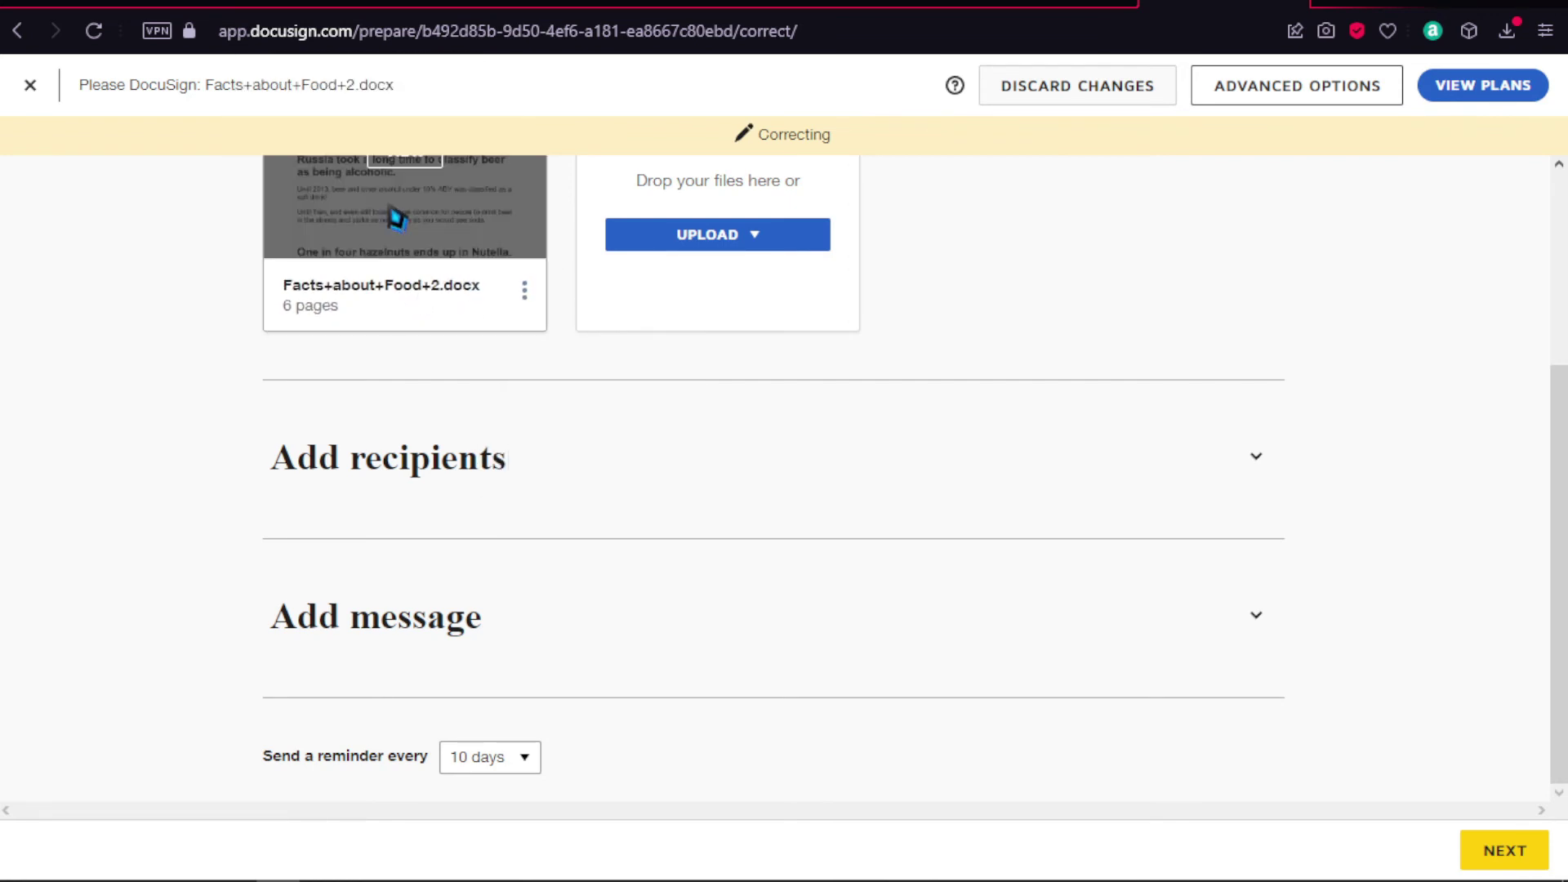
scroll(409, 315, up, 2)
Step: Preview the 6-page Facts+about+Food+2.docx document and close the preview
click(394, 280)
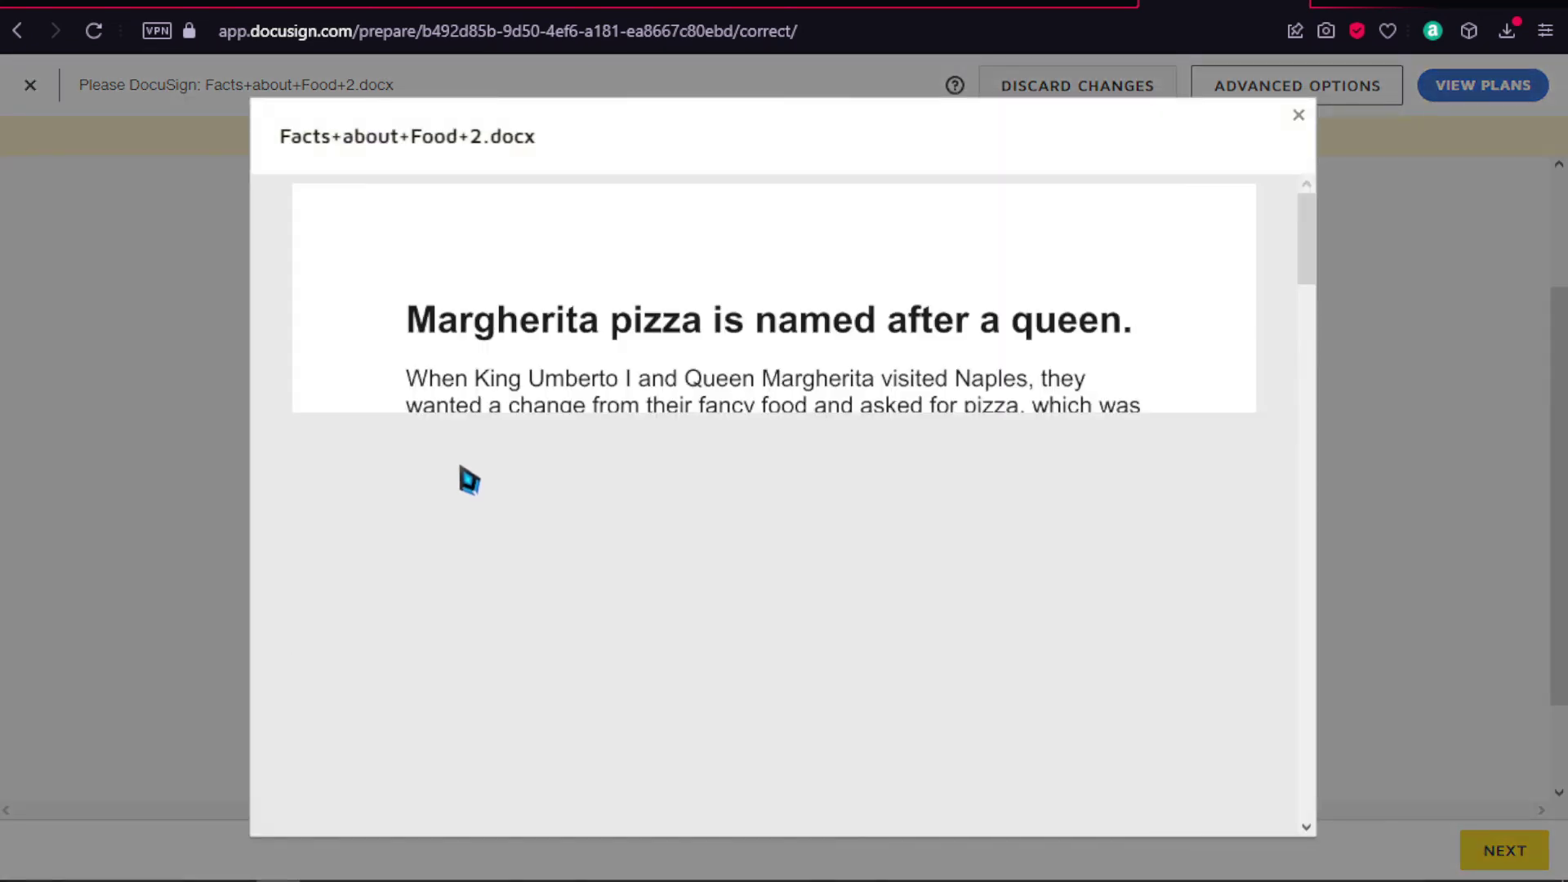
scroll(466, 476, down, 6)
scroll(654, 359, down, 15)
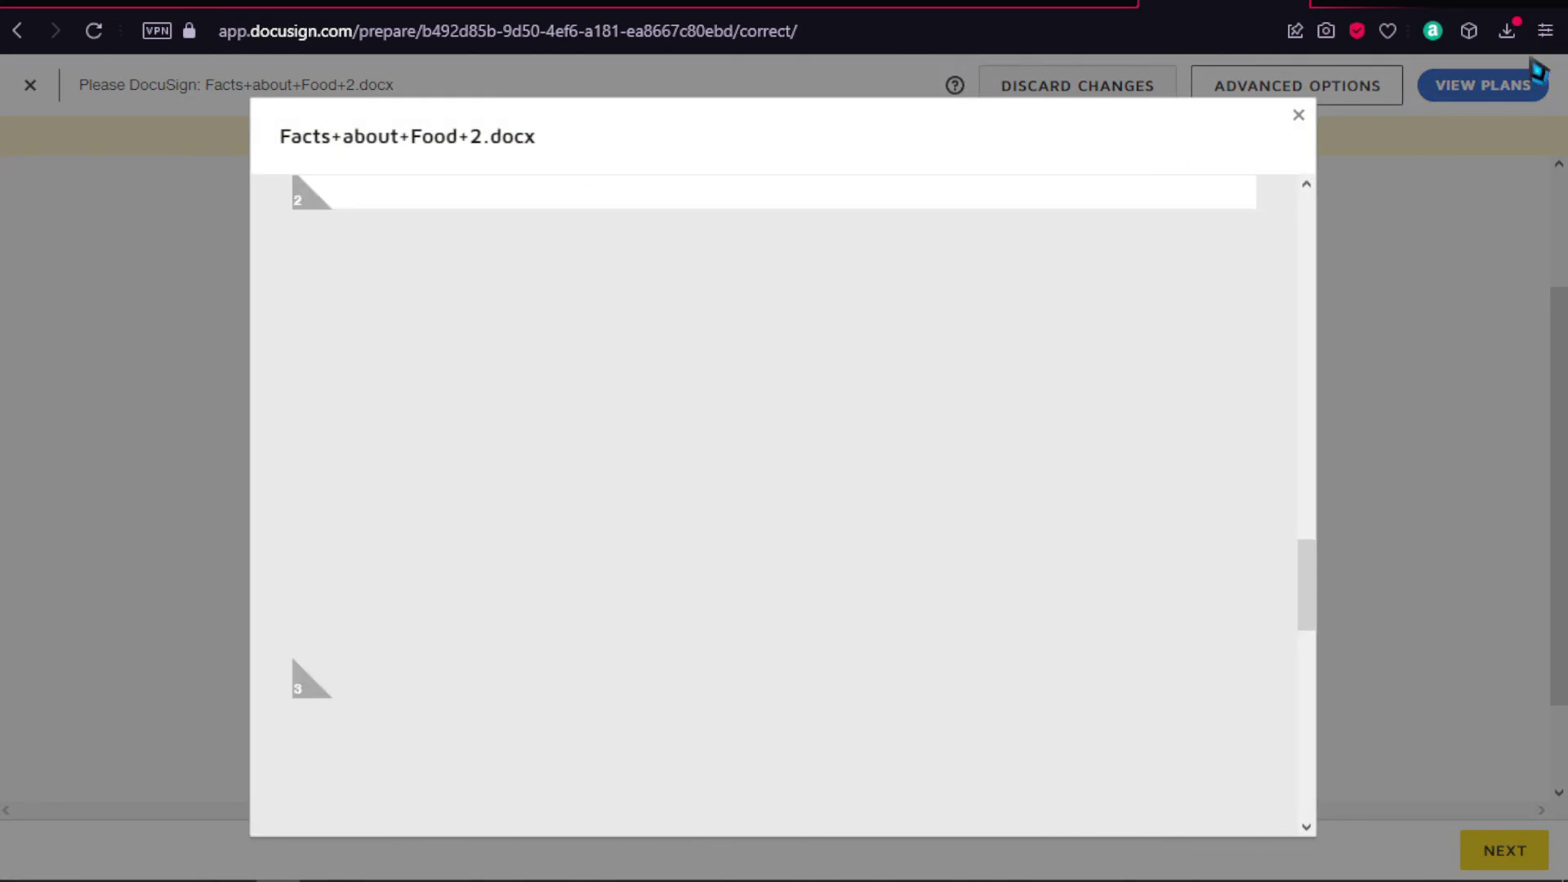
scroll(1284, 155, up, 5)
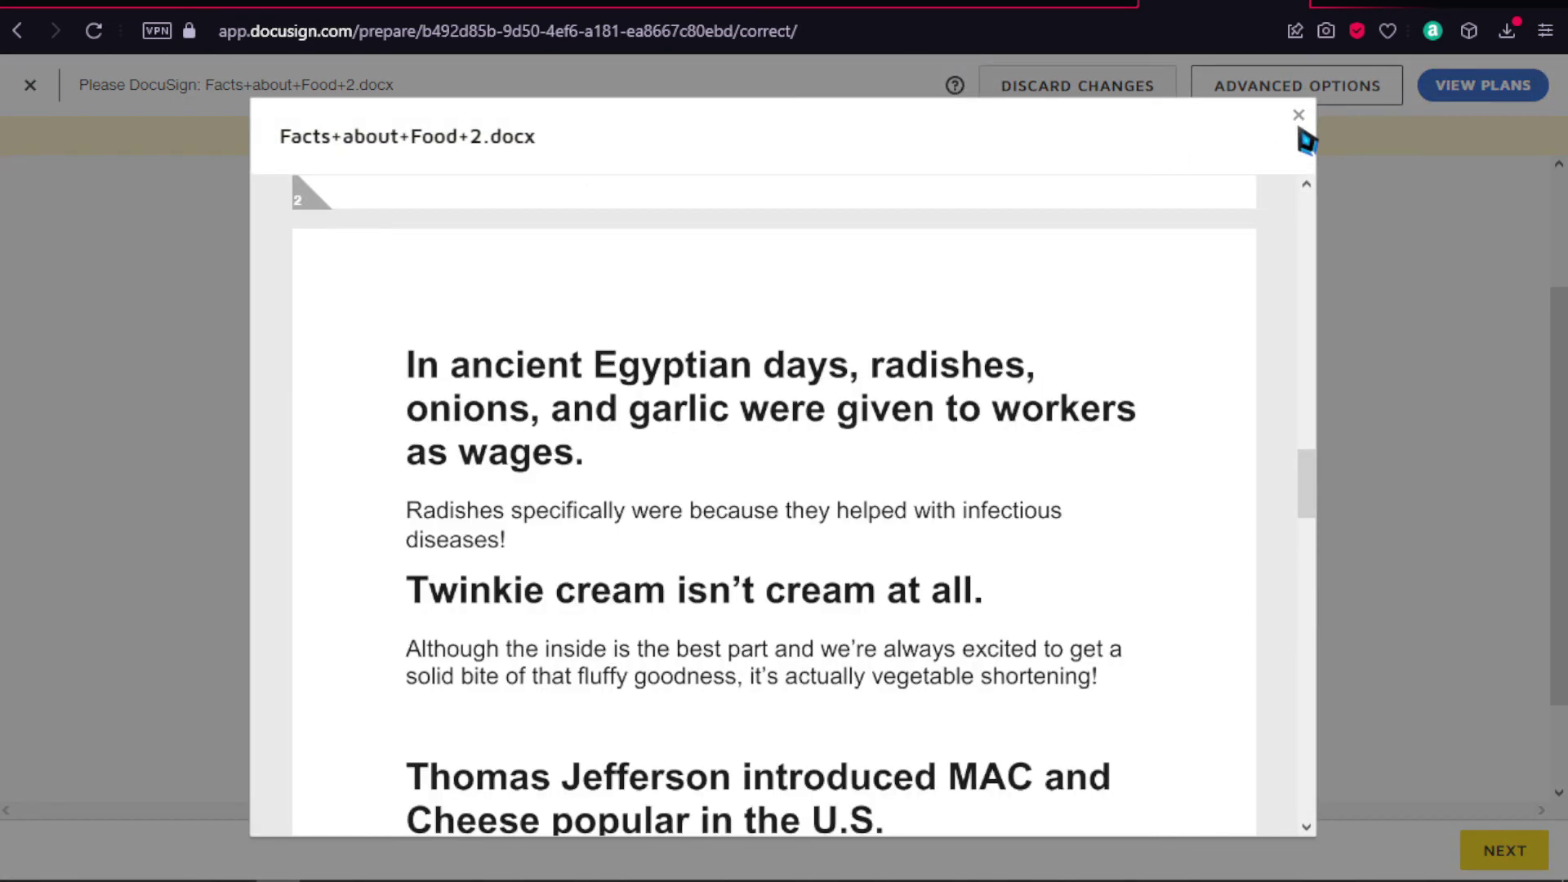
click(1300, 115)
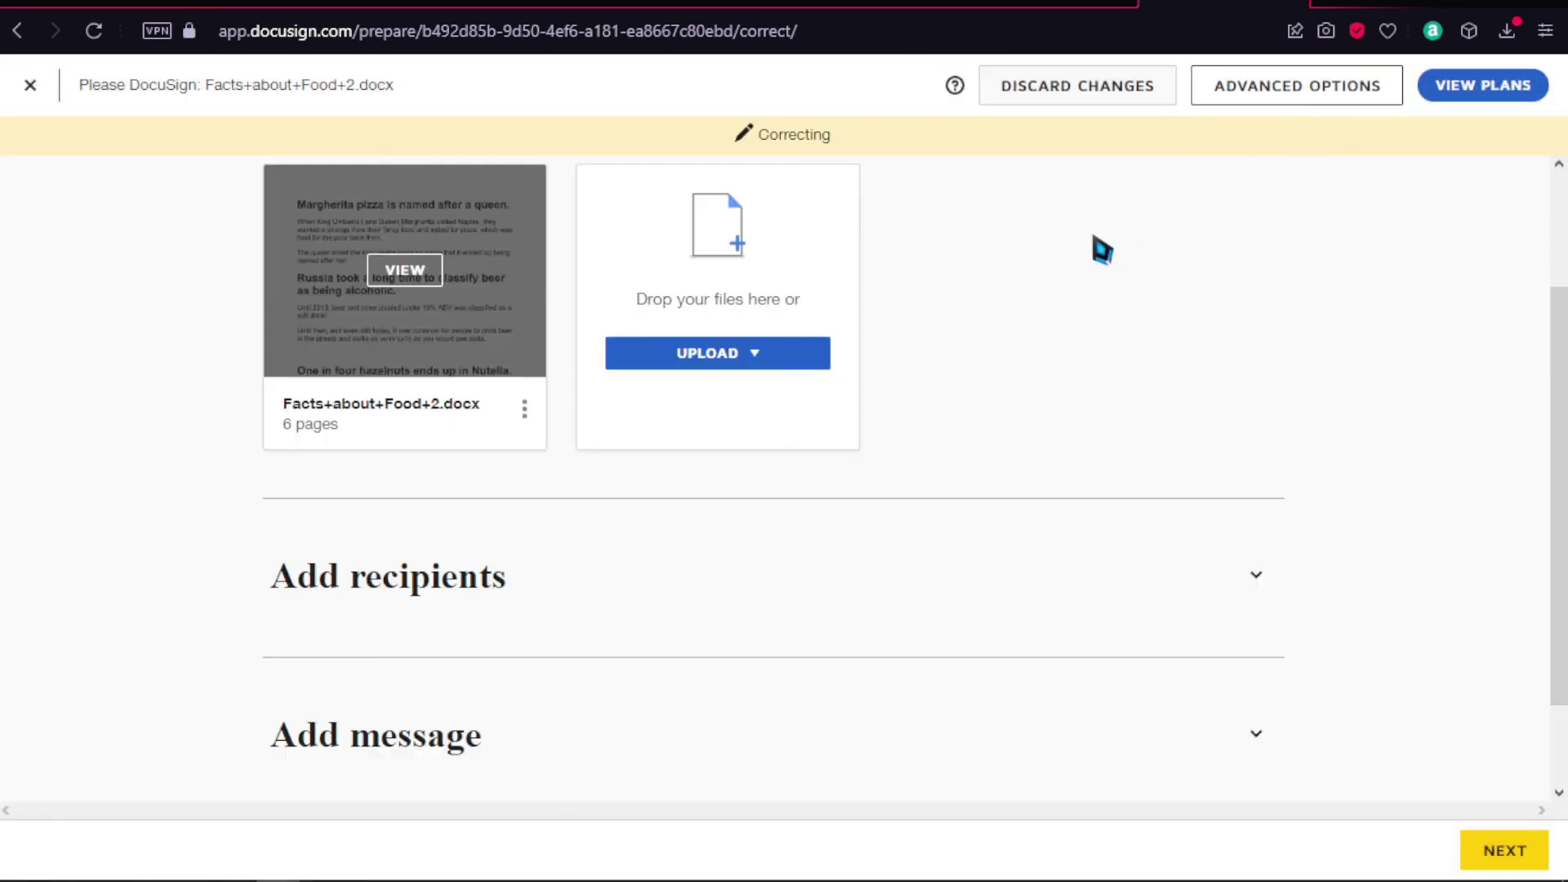
scroll(1048, 340, down, 2)
scroll(600, 560, up, 3)
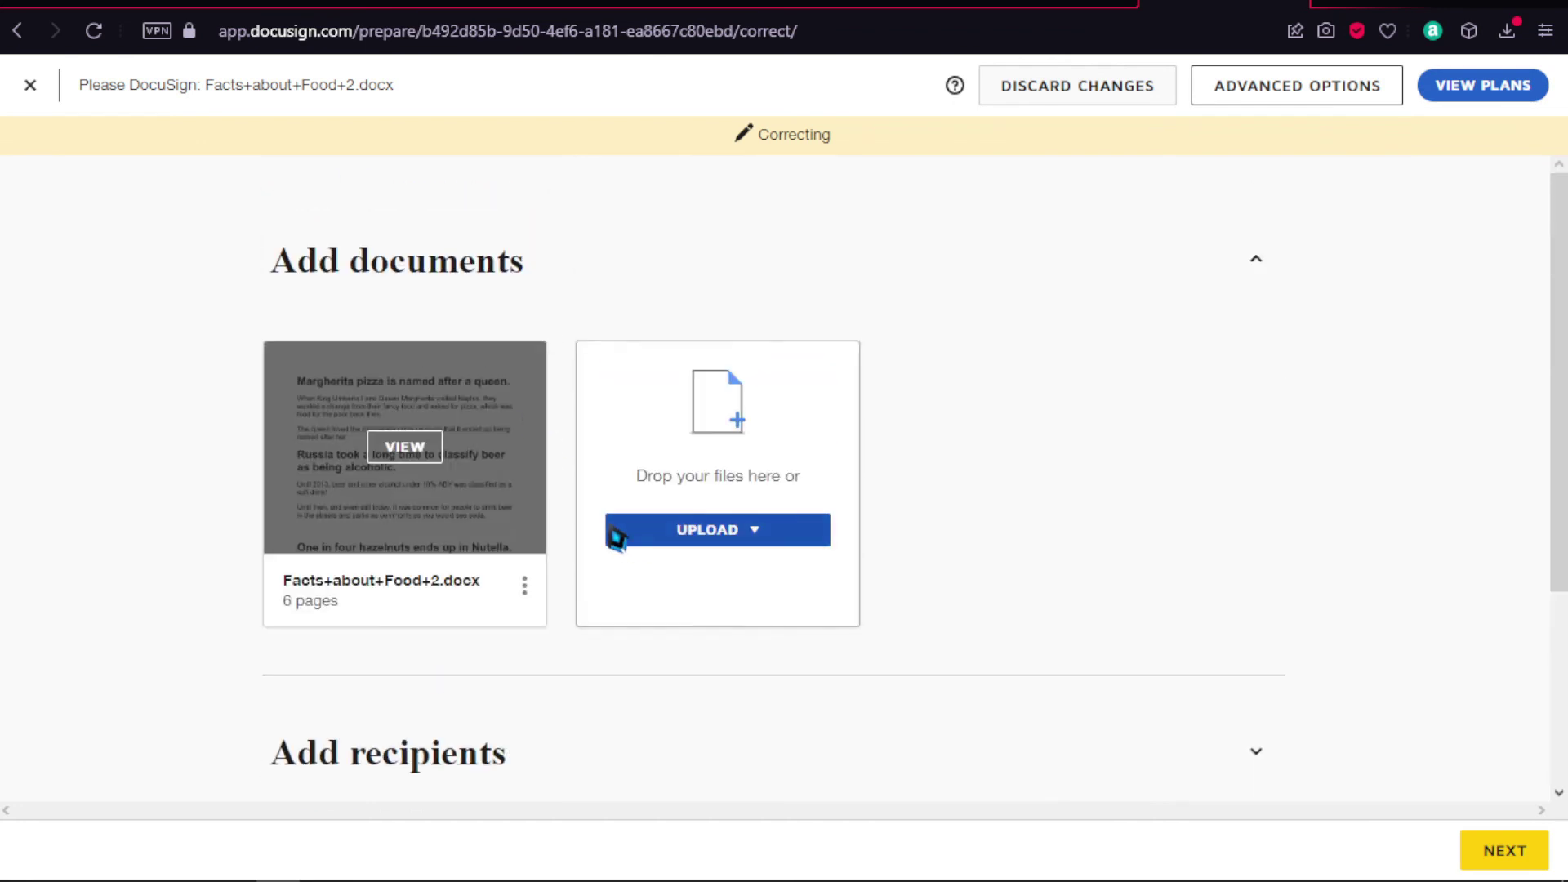
Step: Open Apply Templates from the document's More options and close it without applying
click(525, 585)
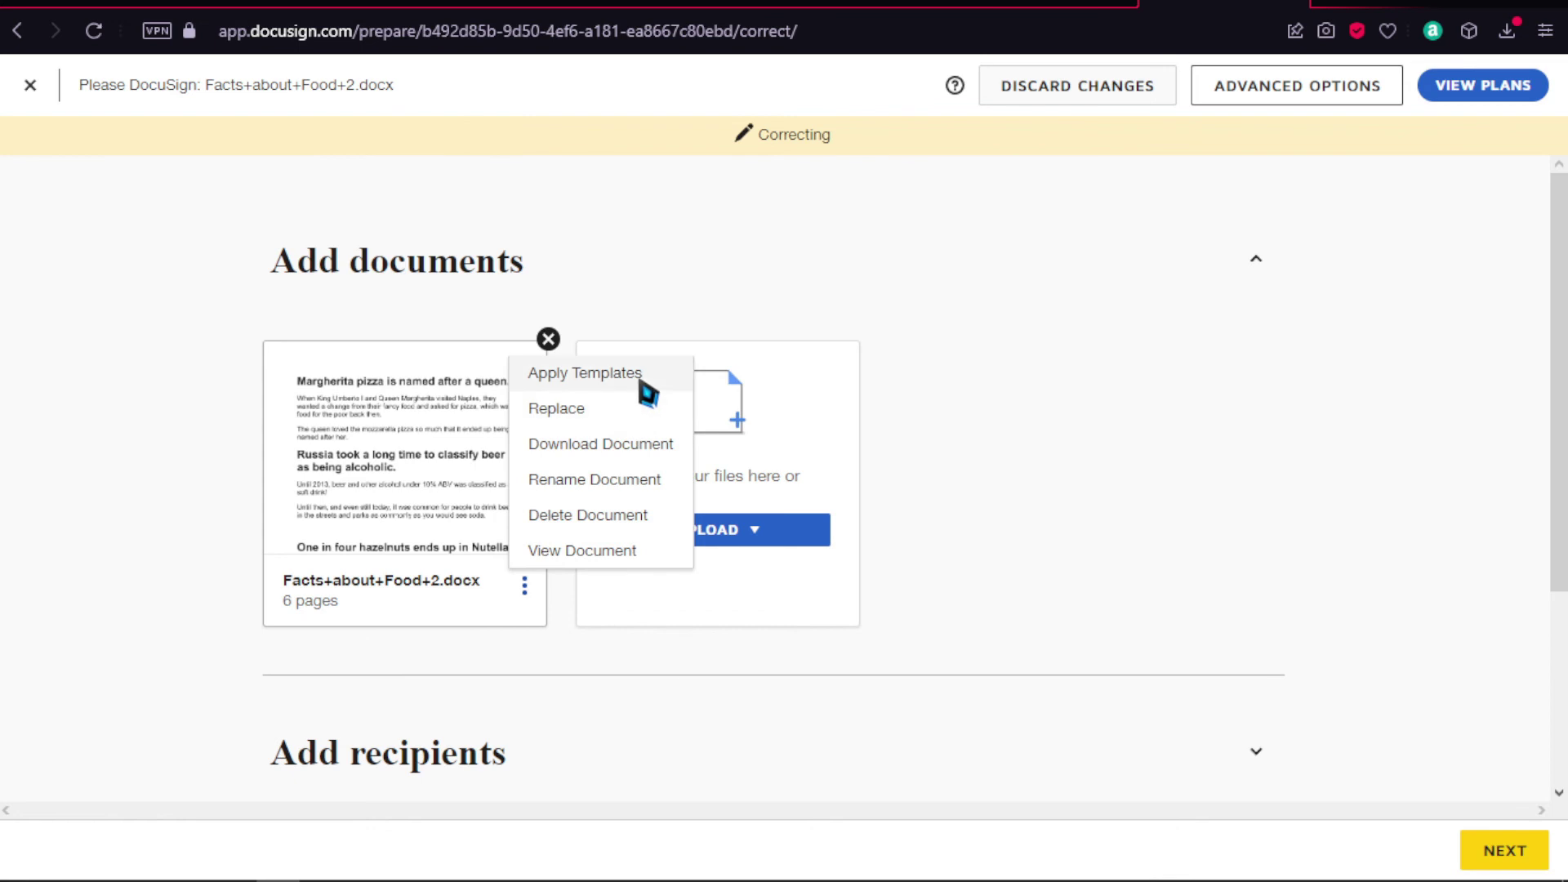
click(562, 380)
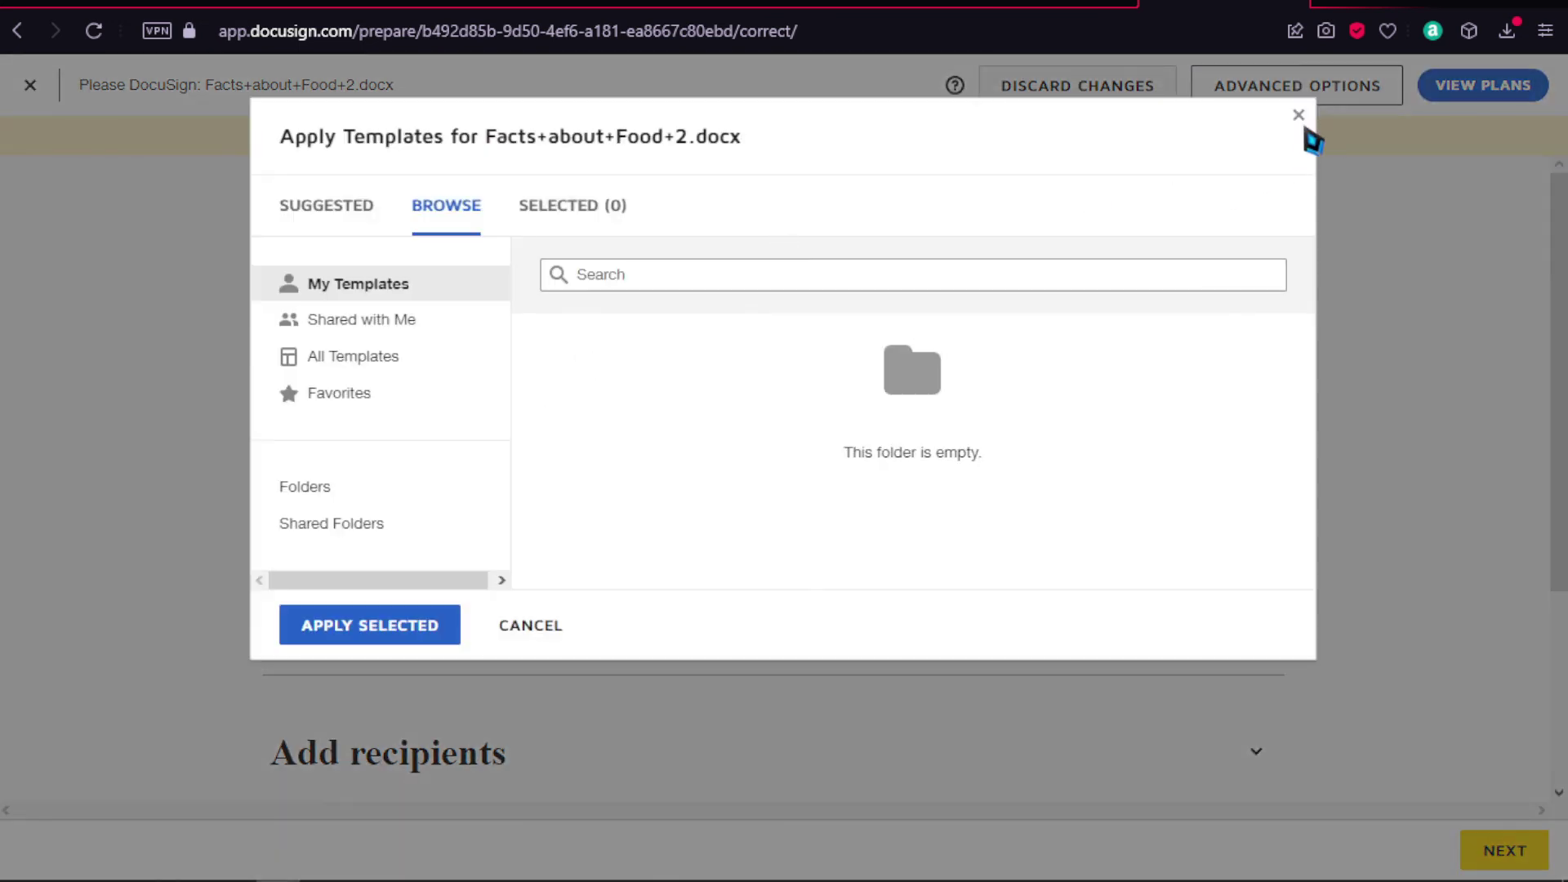
click(1298, 115)
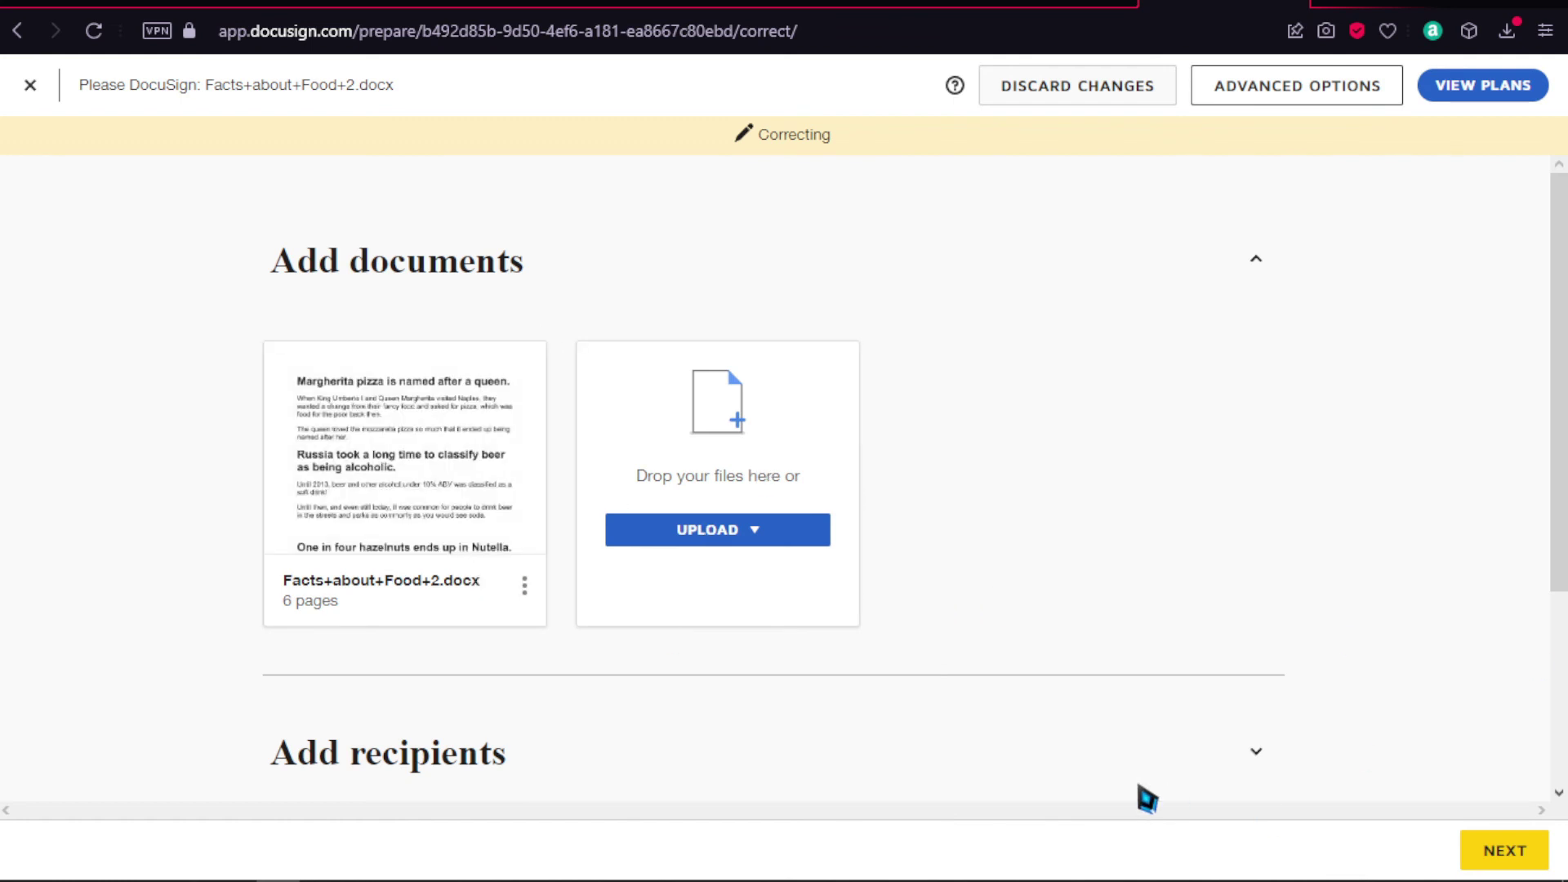
Step: Send the correction, reopen the envelope's details from the Manage inbox, and show its MORE actions
click(1502, 849)
click(444, 105)
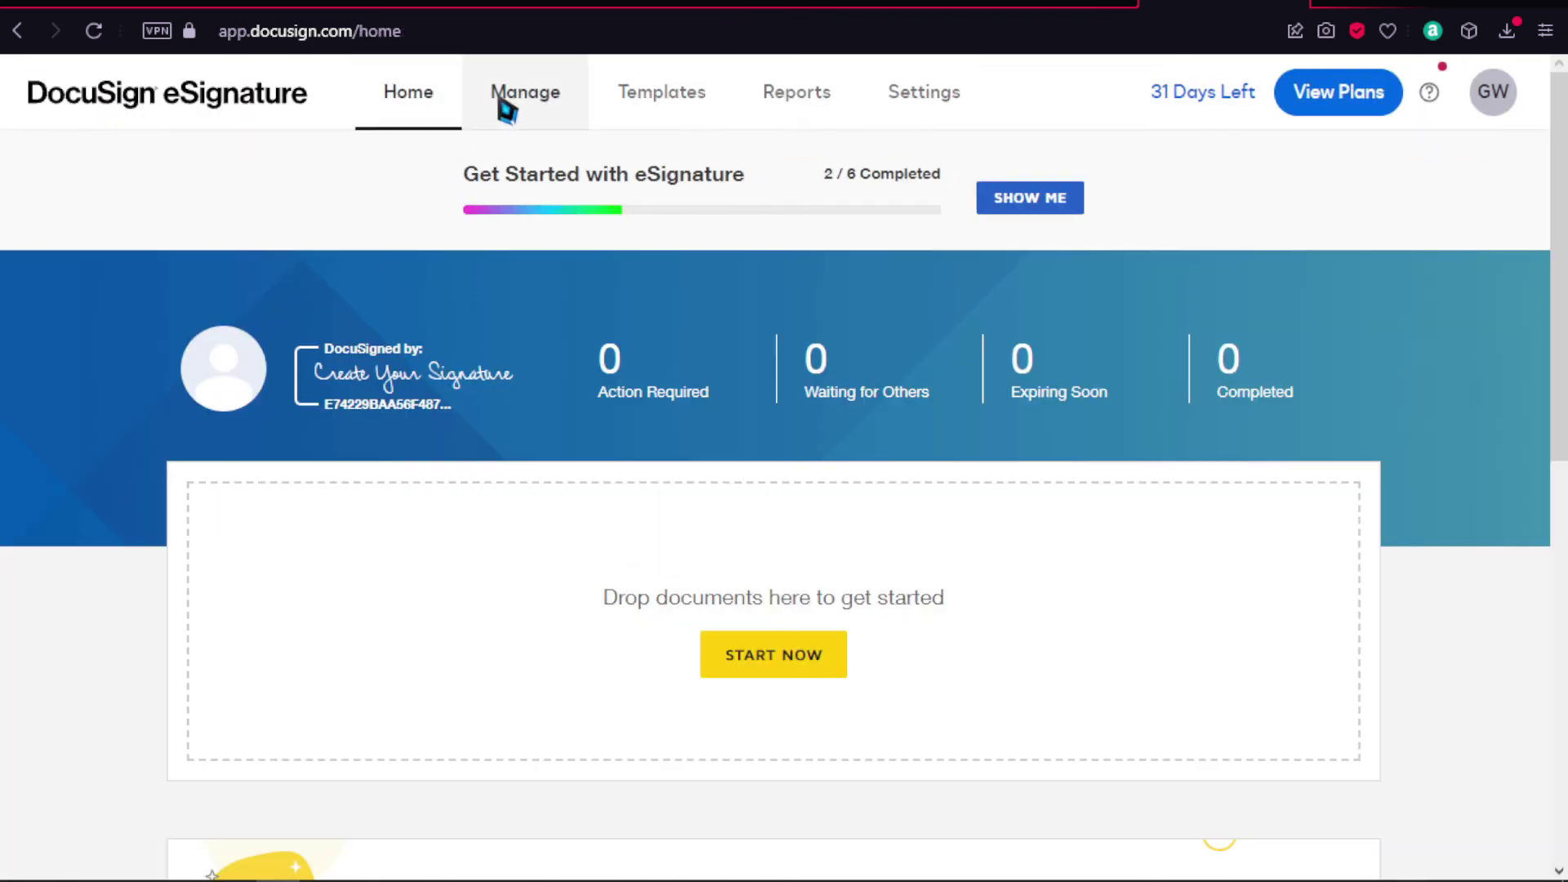
click(507, 106)
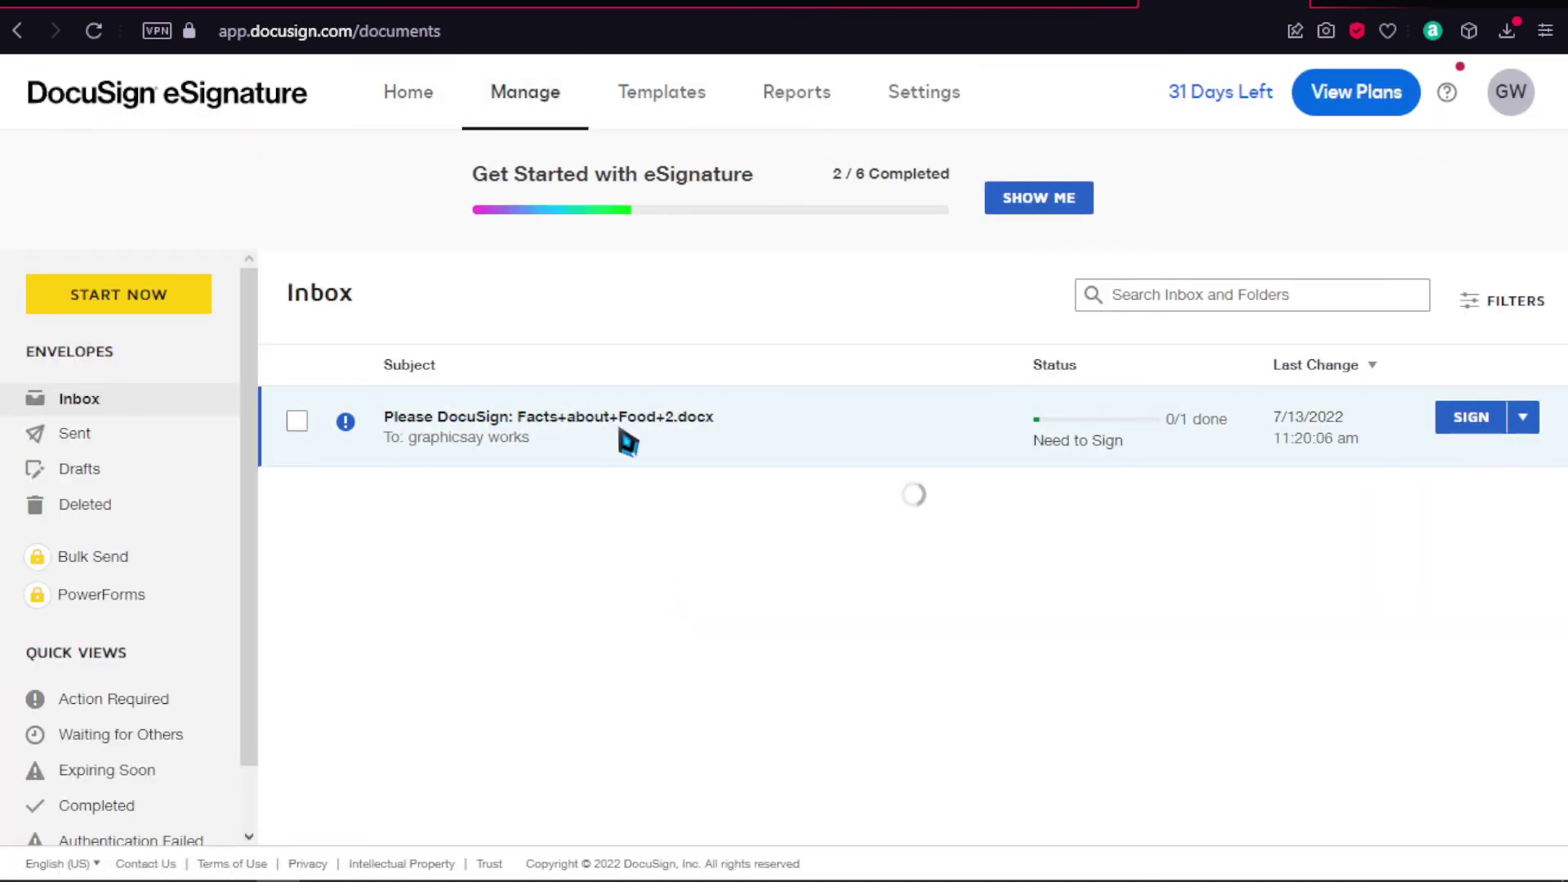
click(622, 431)
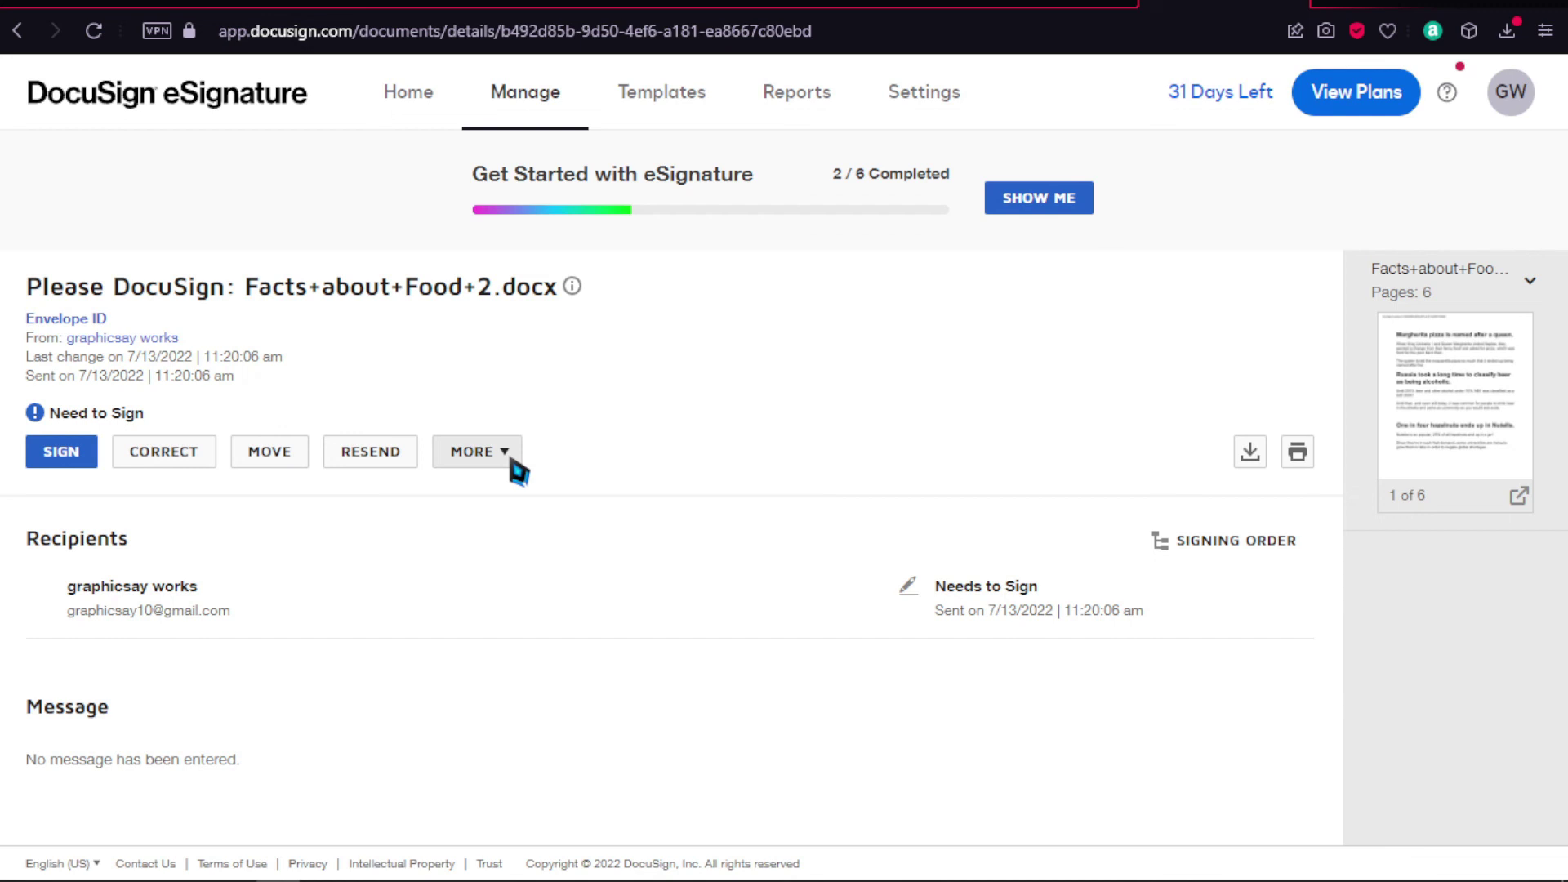
click(511, 459)
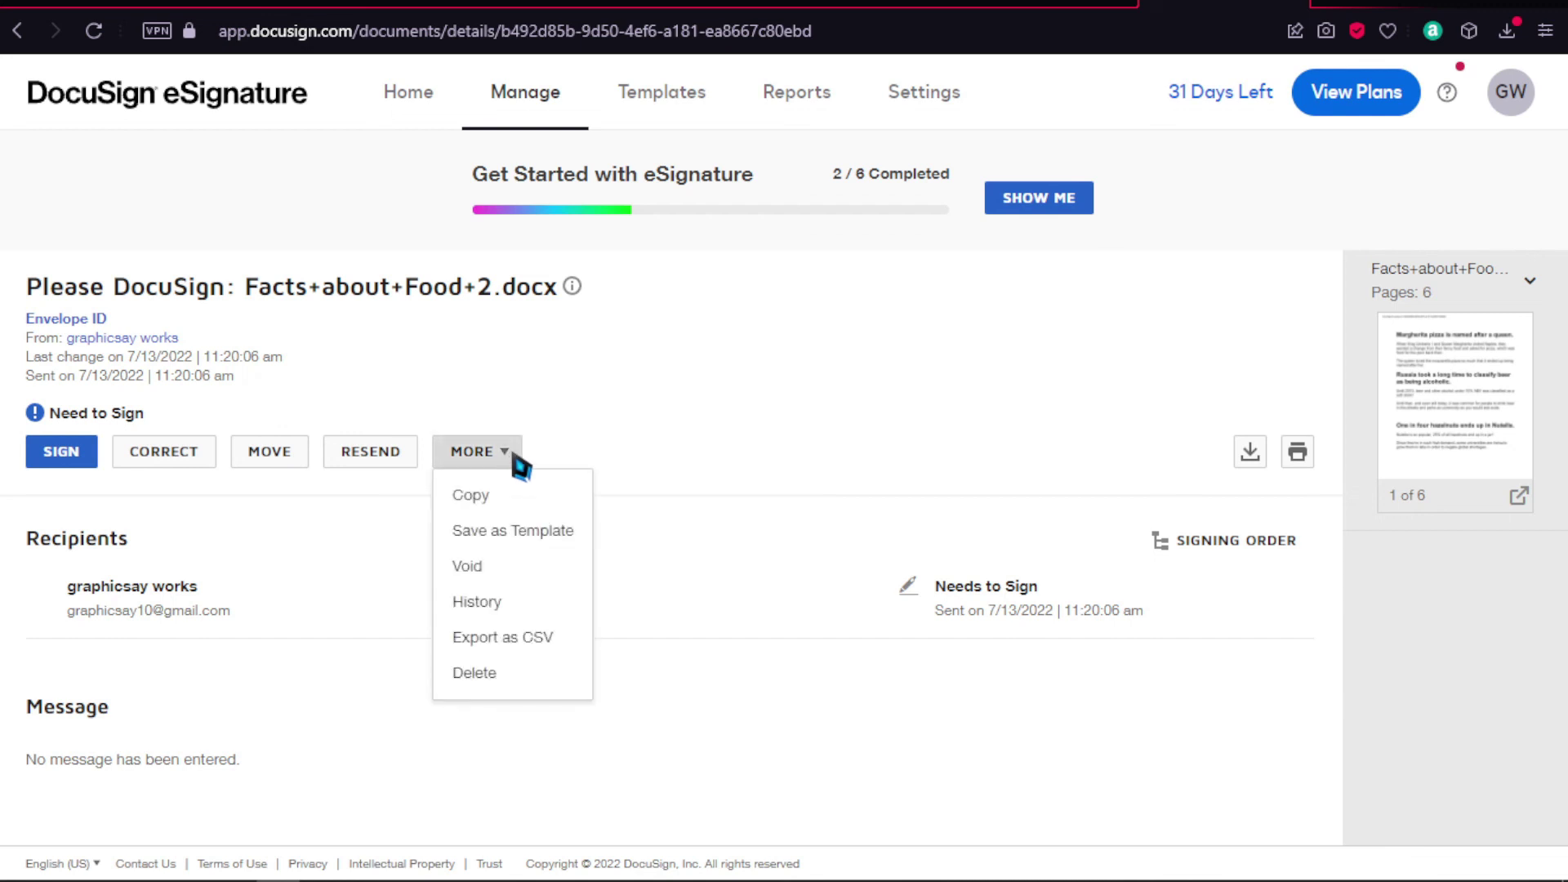